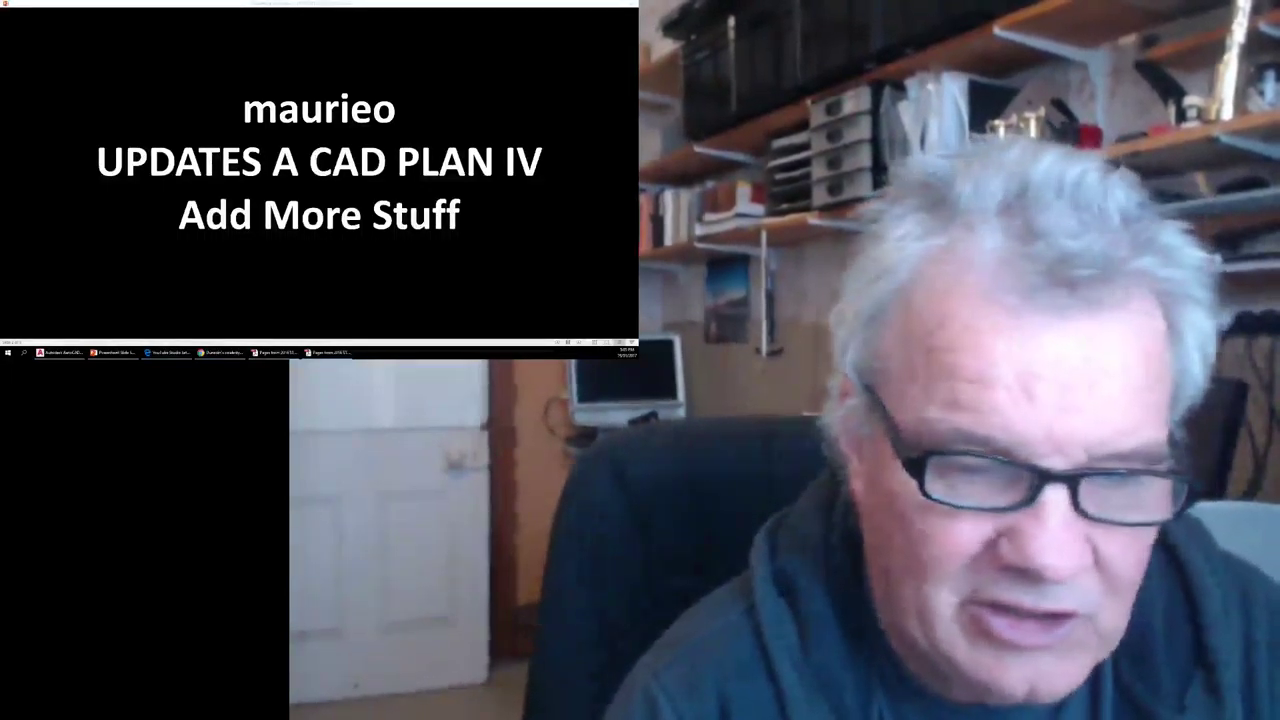
Advance the slide show to the next slide and bring up the Site Boundaries long-section PDF.
{"action": "key", "text": "alt+Tab"}
{"action": "key", "text": "Right"}
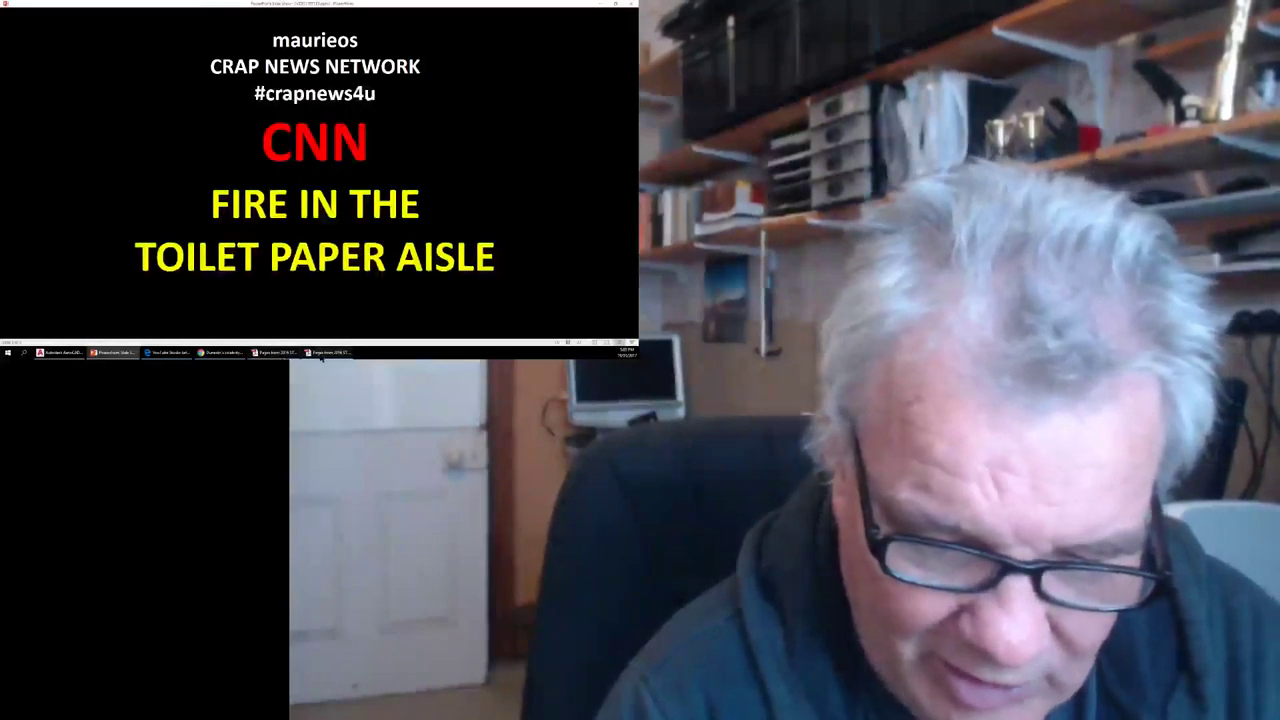
{"action": "left_click", "coordinate": [320, 353]}
{"action": "left_click", "coordinate": [272, 353]}
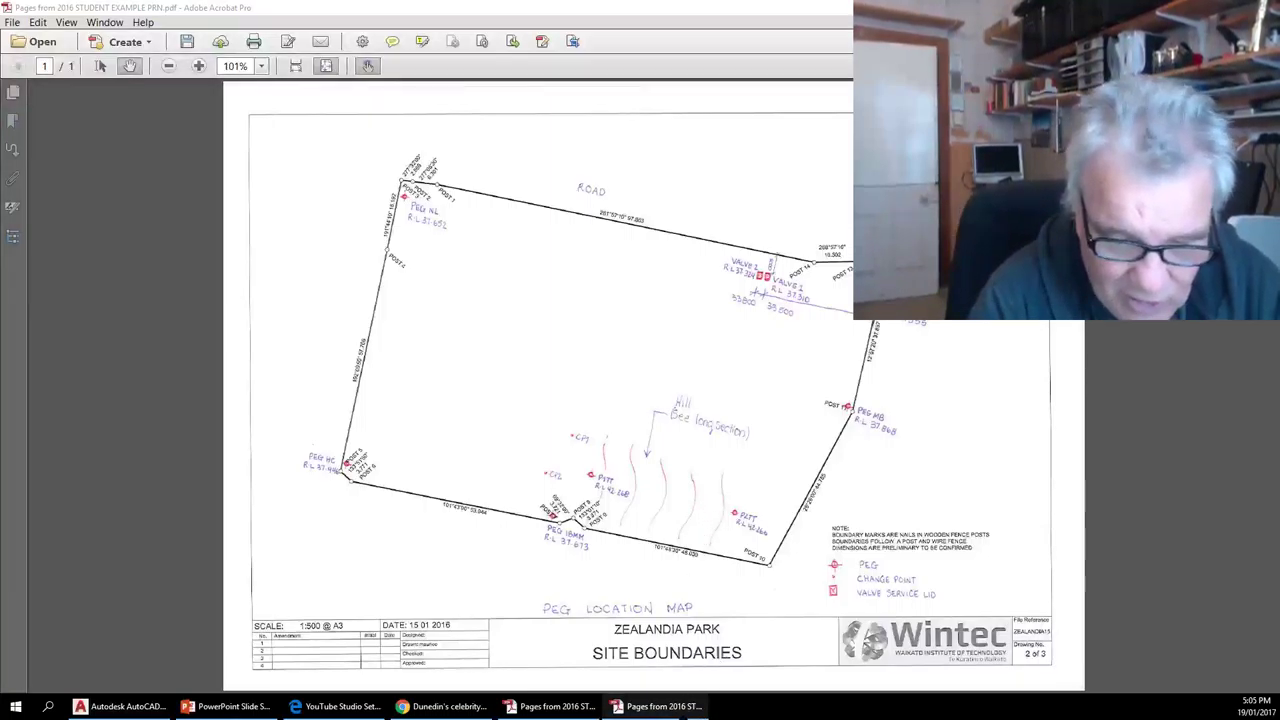
{"action": "key", "text": "ctrl+Tab"}
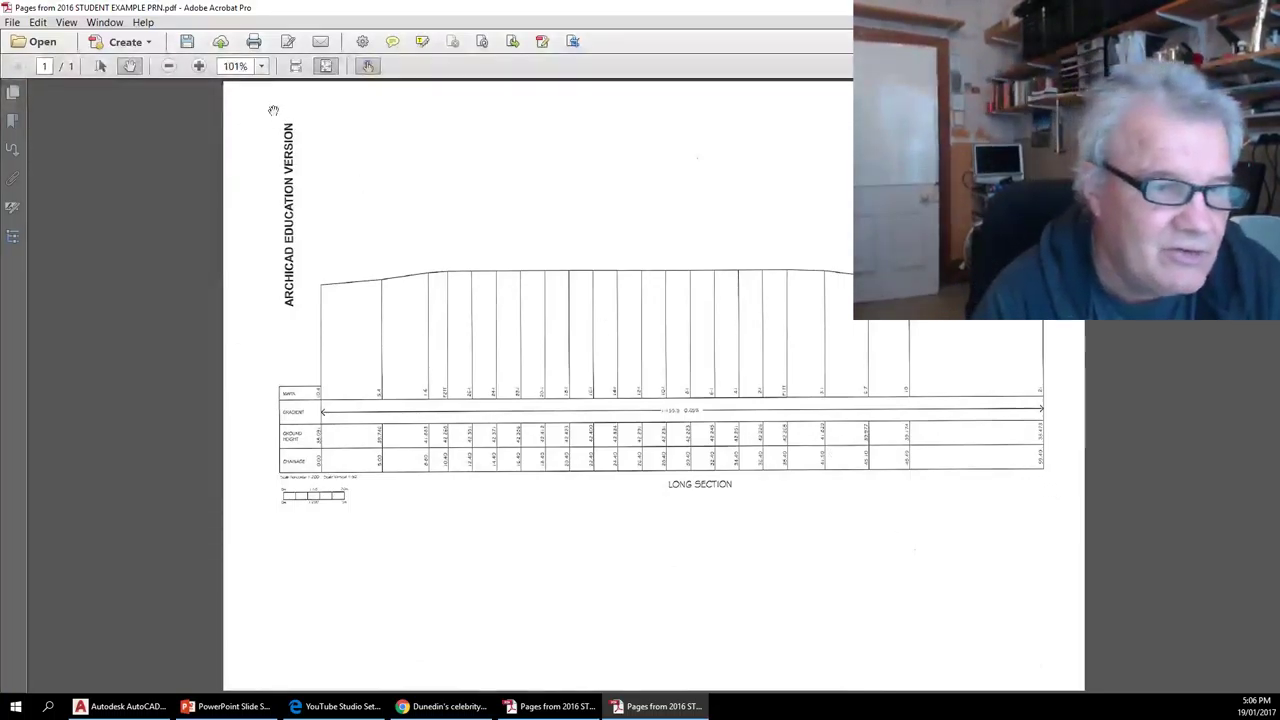
Zoom the long section to 600% and pan along the chainage row to the final value 59.40.
{"action": "left_click", "coordinate": [199, 66]}
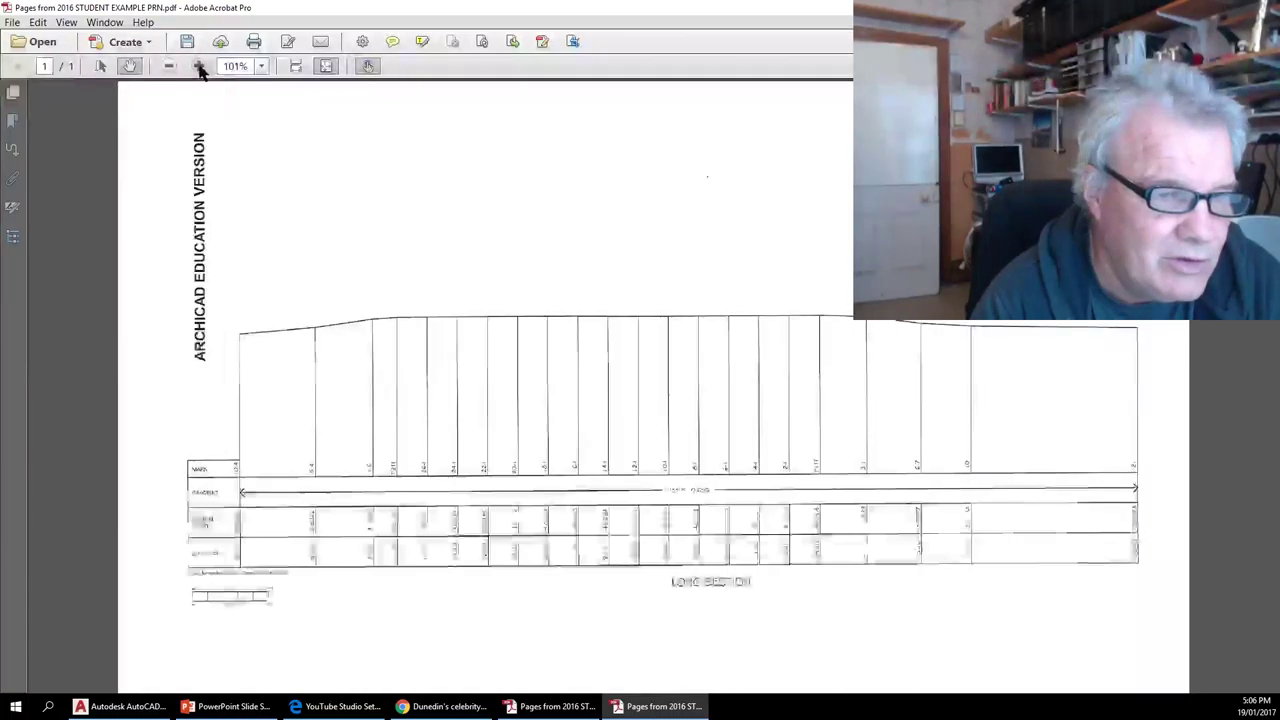
{"action": "left_click", "coordinate": [199, 66]}
{"action": "left_click", "coordinate": [199, 66]}
{"action": "left_click", "coordinate": [199, 66]}
{"action": "left_click", "coordinate": [199, 66]}
{"action": "mouse_move", "coordinate": [1016, 666]}
{"action": "left_mouse_down"}
{"action": "mouse_move", "coordinate": [831, 491]}
{"action": "mouse_move", "coordinate": [840, 374]}
{"action": "mouse_move", "coordinate": [1019, 455]}
{"action": "mouse_move", "coordinate": [995, 435]}
{"action": "mouse_move", "coordinate": [1120, 646]}
{"action": "mouse_move", "coordinate": [757, 423]}
{"action": "mouse_move", "coordinate": [686, 443]}
{"action": "mouse_move", "coordinate": [1055, 587]}
{"action": "mouse_move", "coordinate": [557, 537]}
{"action": "mouse_move", "coordinate": [600, 580]}
{"action": "left_mouse_up"}
{"action": "left_click_drag", "start_coordinate": [1114, 494], "coordinate": [663, 449]}
{"action": "left_click_drag", "start_coordinate": [1048, 400], "coordinate": [520, 415]}
{"action": "left_click_drag", "start_coordinate": [1166, 417], "coordinate": [935, 392]}
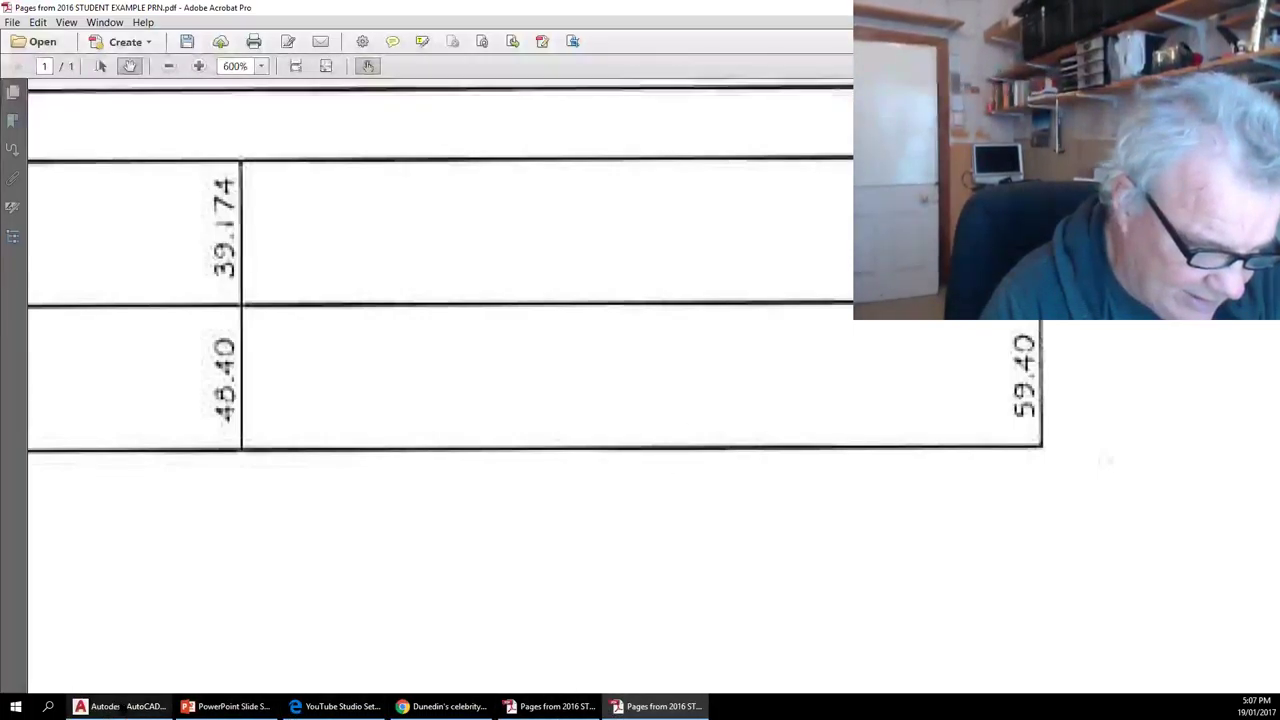
{"action": "left_click", "coordinate": [124, 706]}
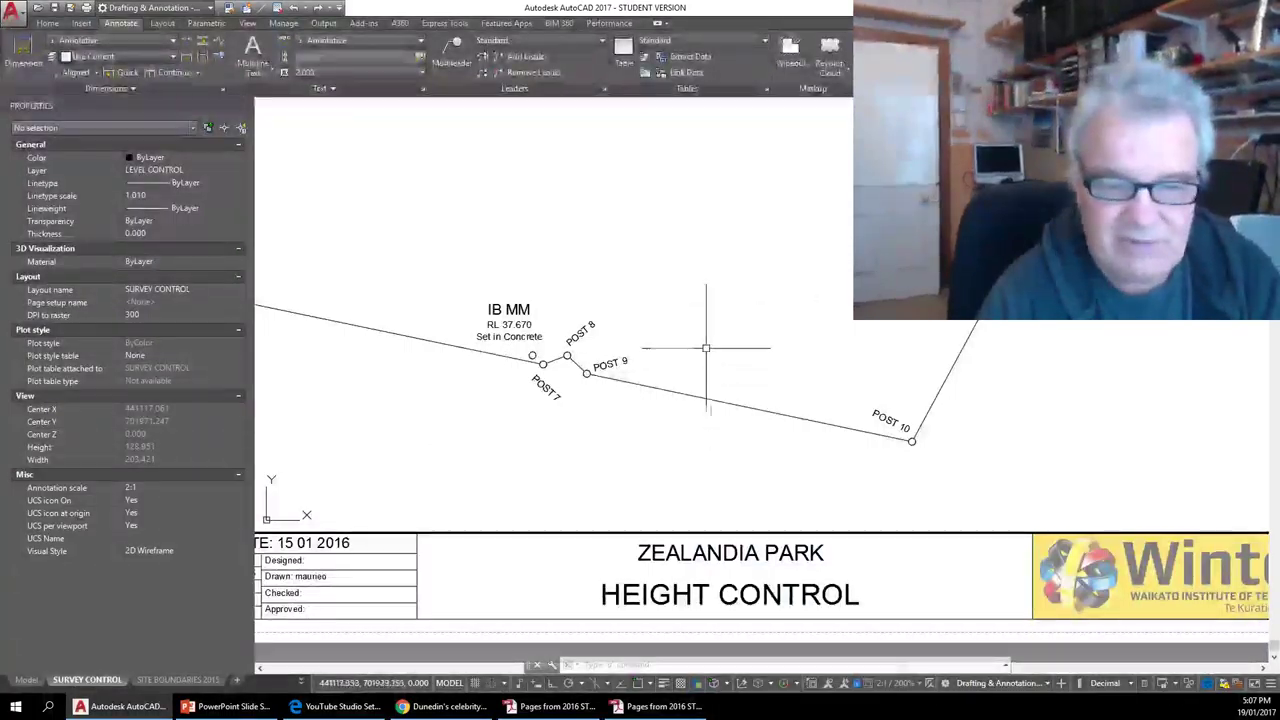
Zoom and pan the height control plan to show the PEG HC to PEG MB boundary.
{"action": "scroll", "coordinate": [723, 300], "scroll_direction": "down", "scroll_amount": 3}
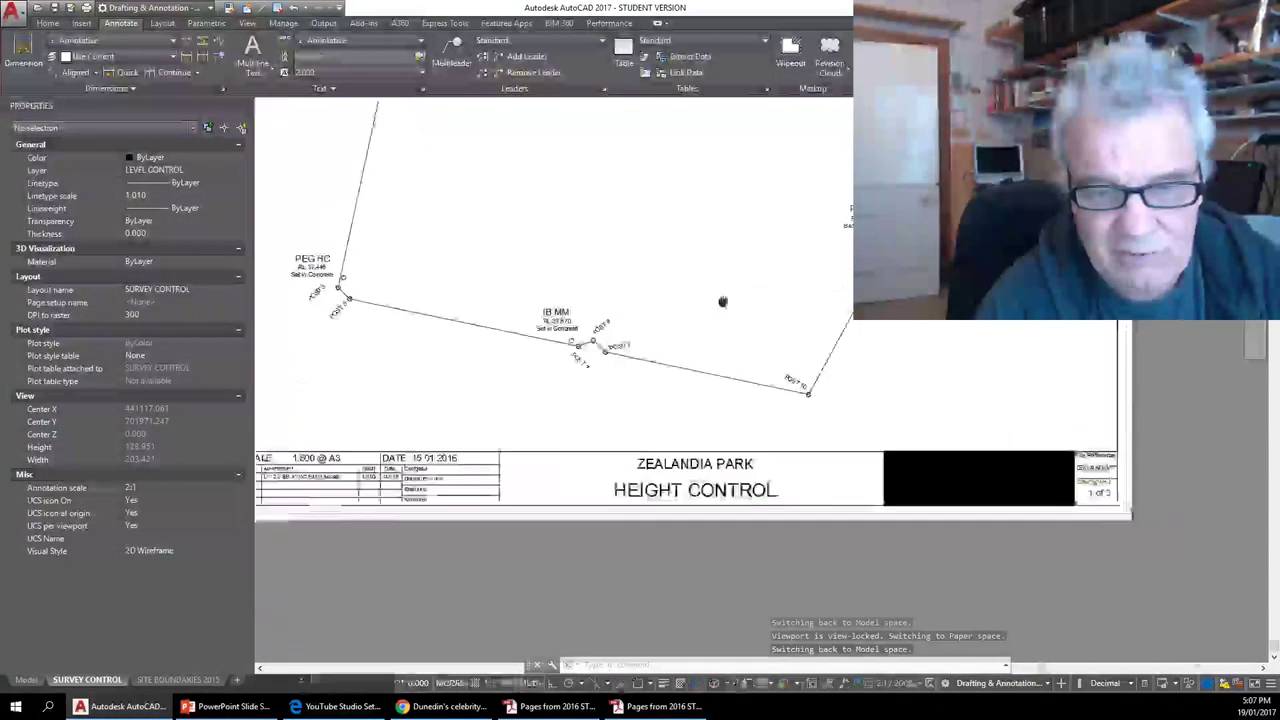
{"action": "middle_click_drag", "start_coordinate": [723, 300], "coordinate": [671, 271]}
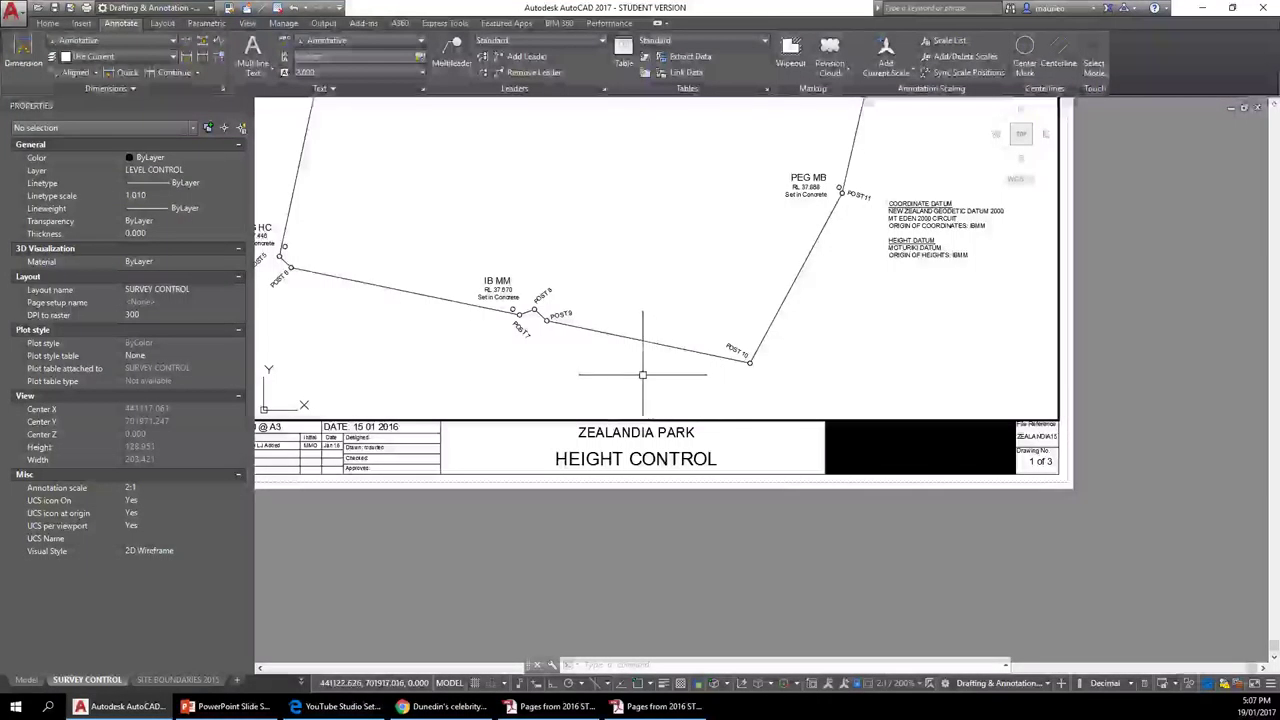
{"action": "key", "text": "Escape"}
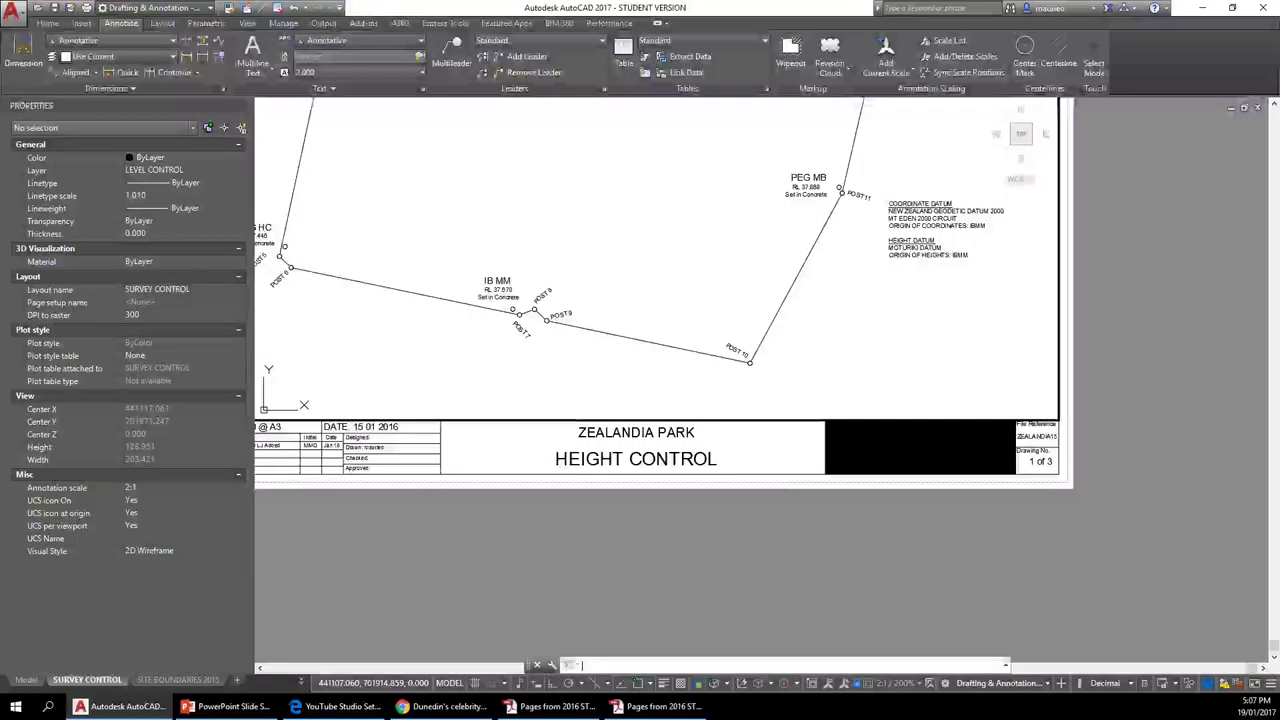
Offset the POST 9–POST 10 boundary line through a point above it, then select the copy.
{"action": "type", "text": "o"}
{"action": "key", "text": "Return"}
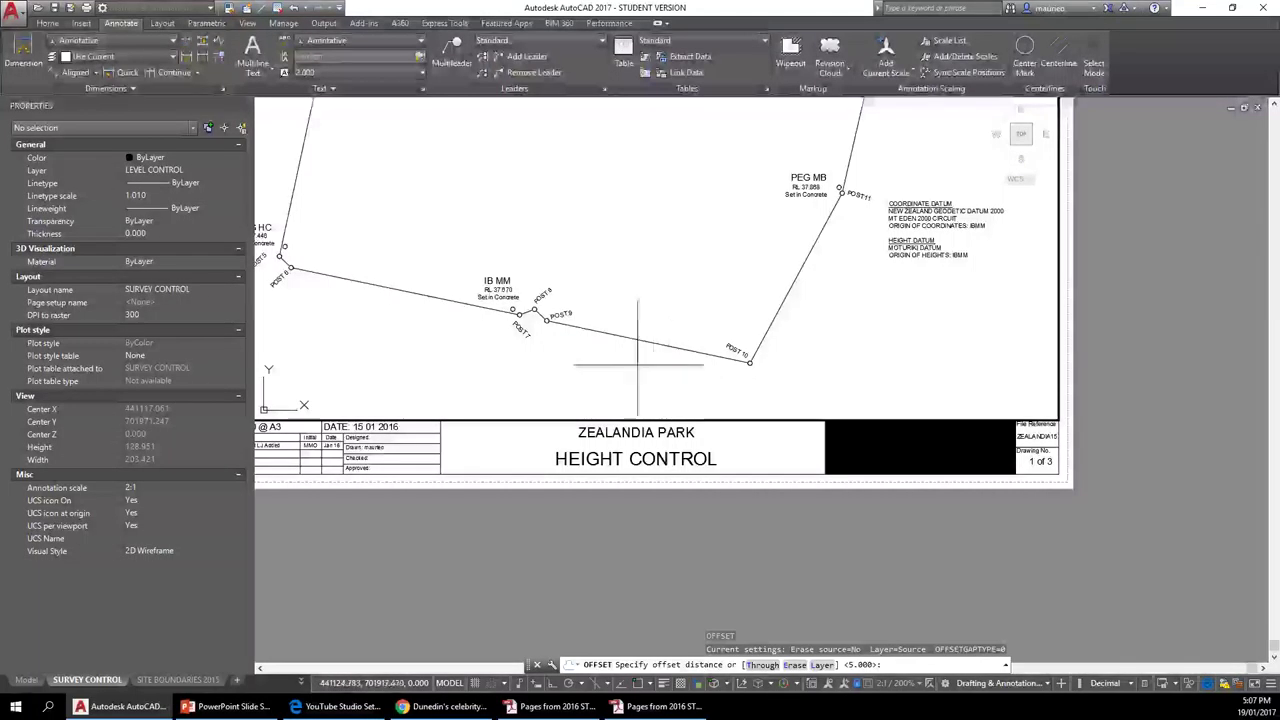
{"action": "type", "text": "t"}
{"action": "key", "text": "Return"}
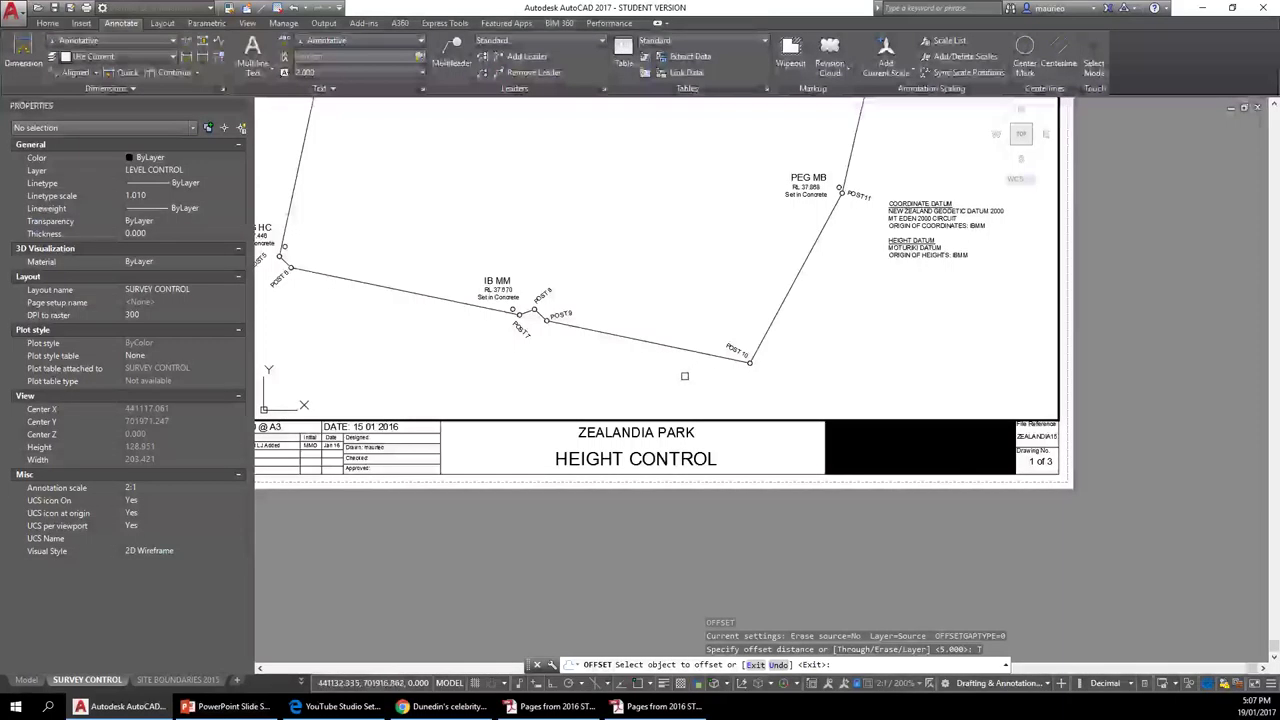
{"action": "left_click", "coordinate": [676, 347]}
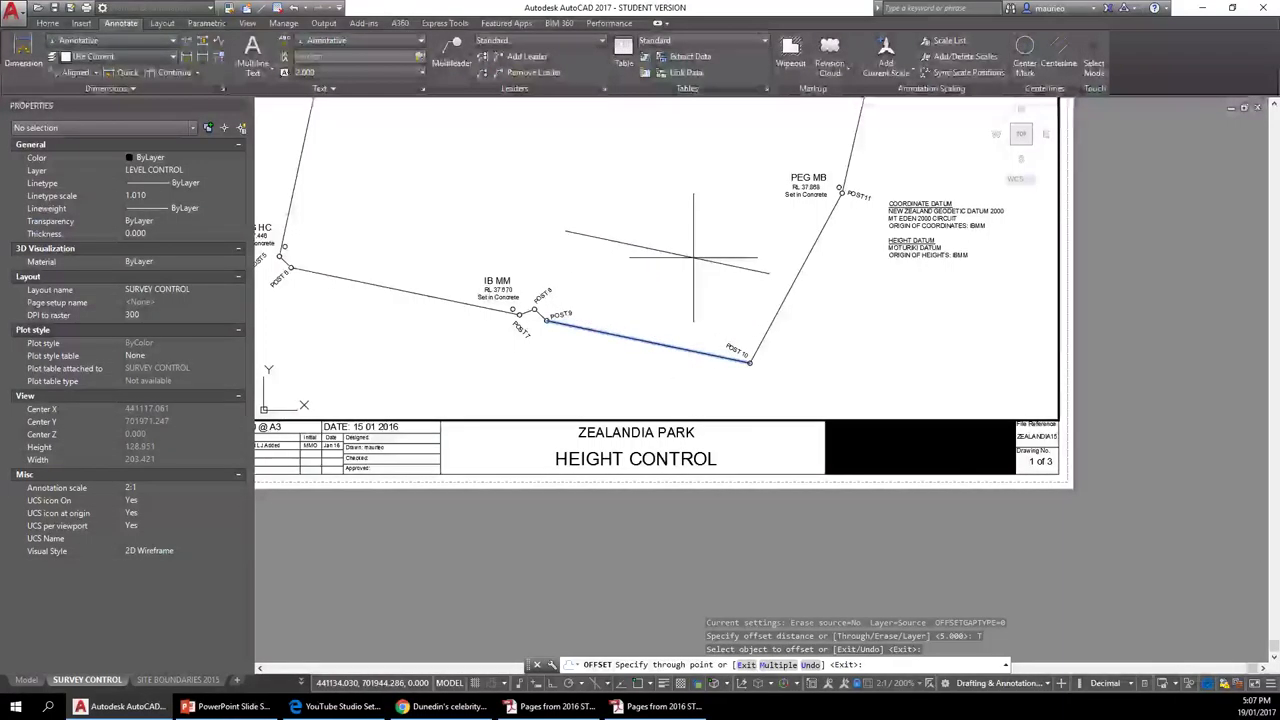
{"action": "left_click", "coordinate": [588, 237]}
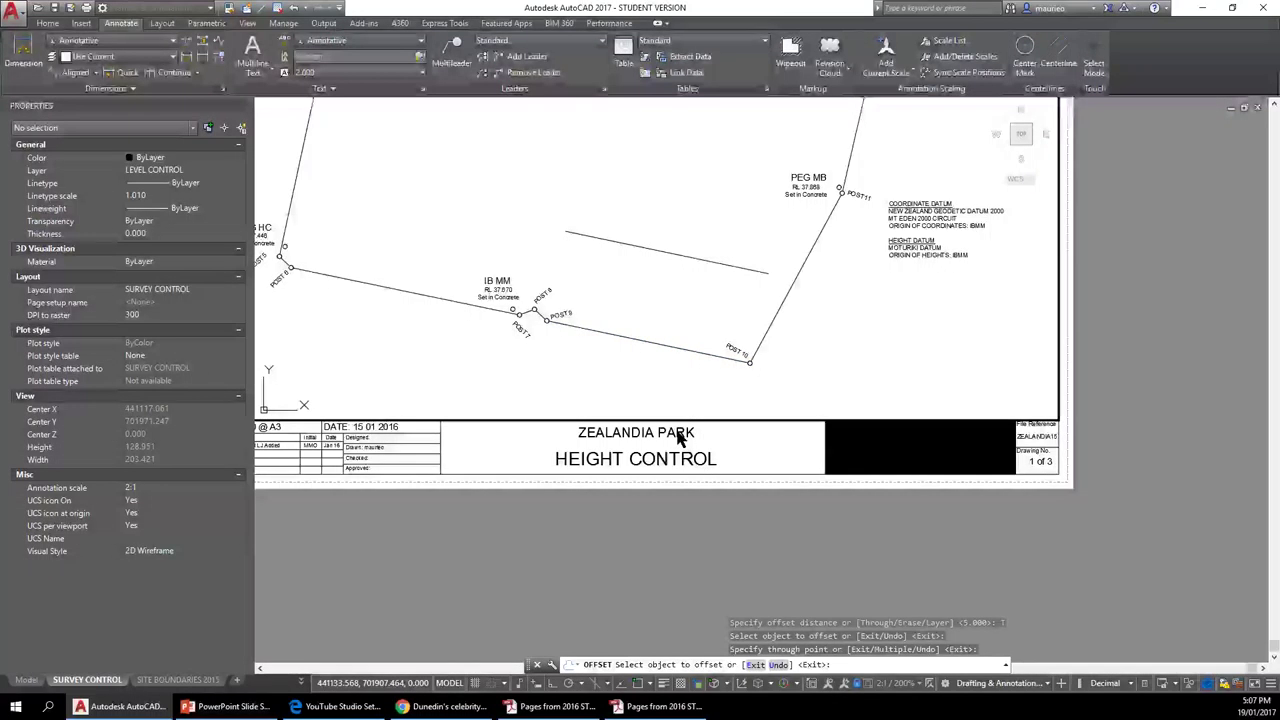
{"action": "key", "text": "Escape"}
{"action": "key", "text": "Escape"}
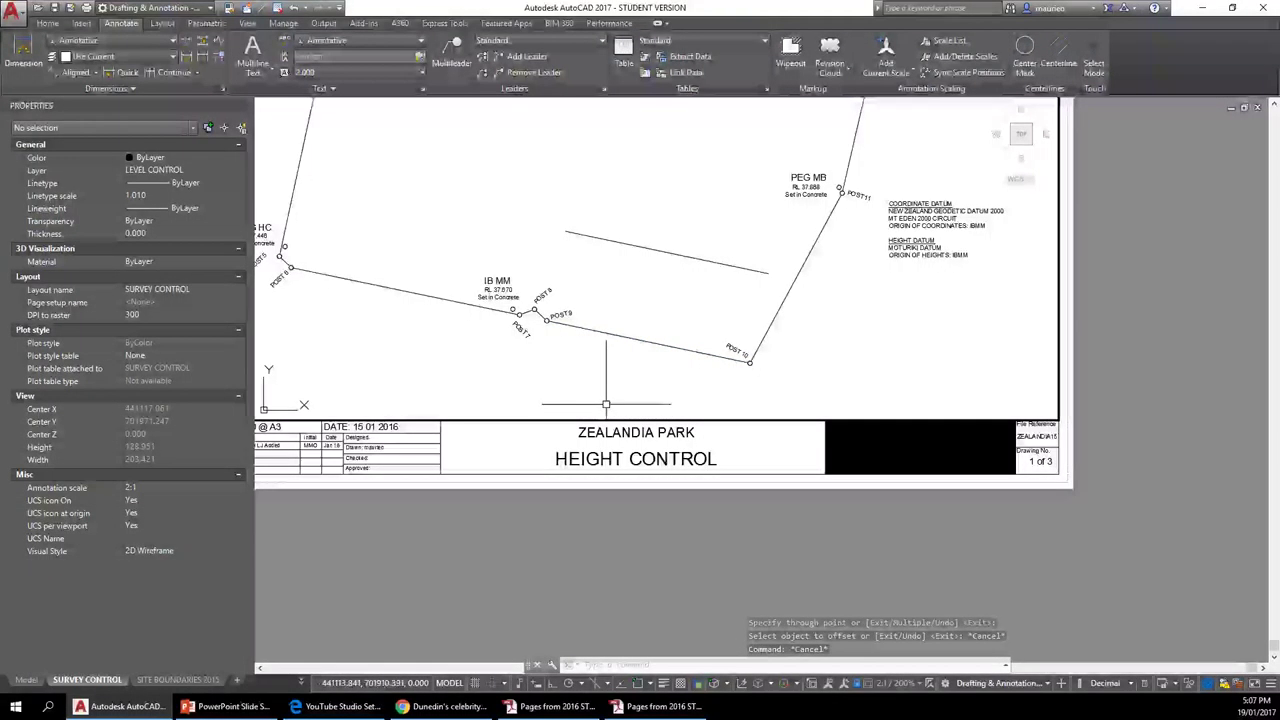
{"action": "key", "text": "Escape"}
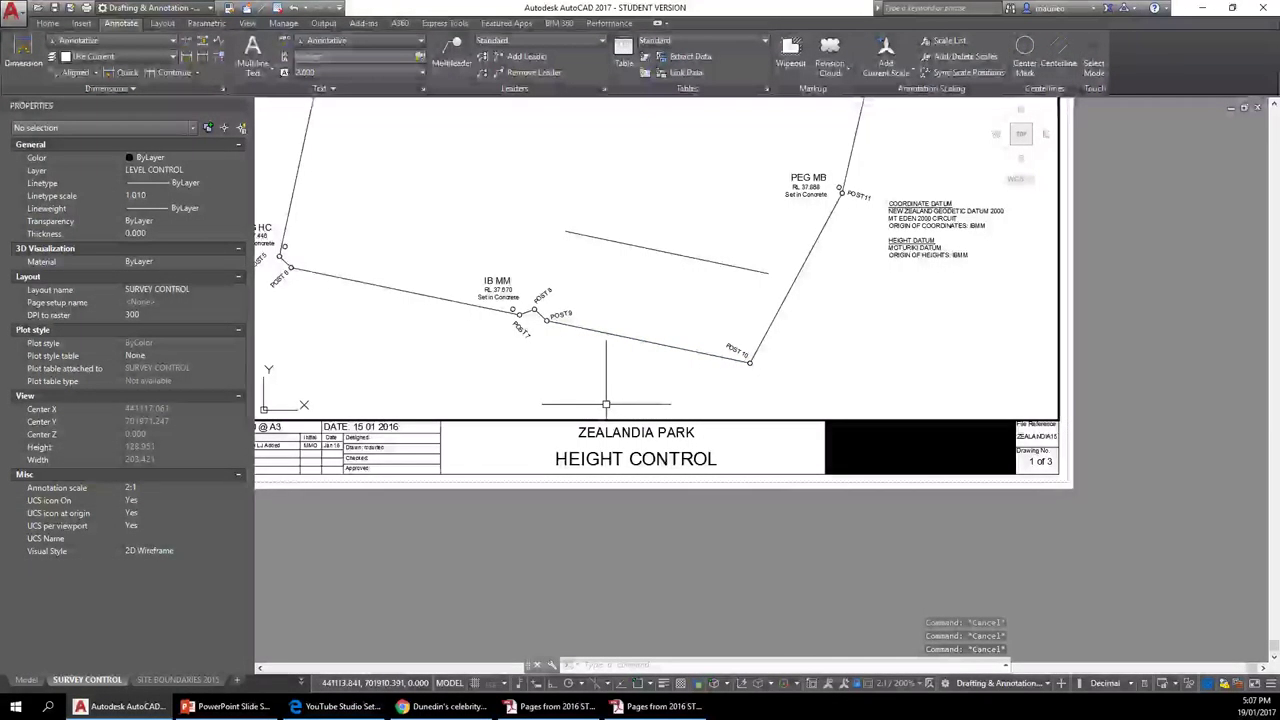
{"action": "left_click", "coordinate": [745, 268]}
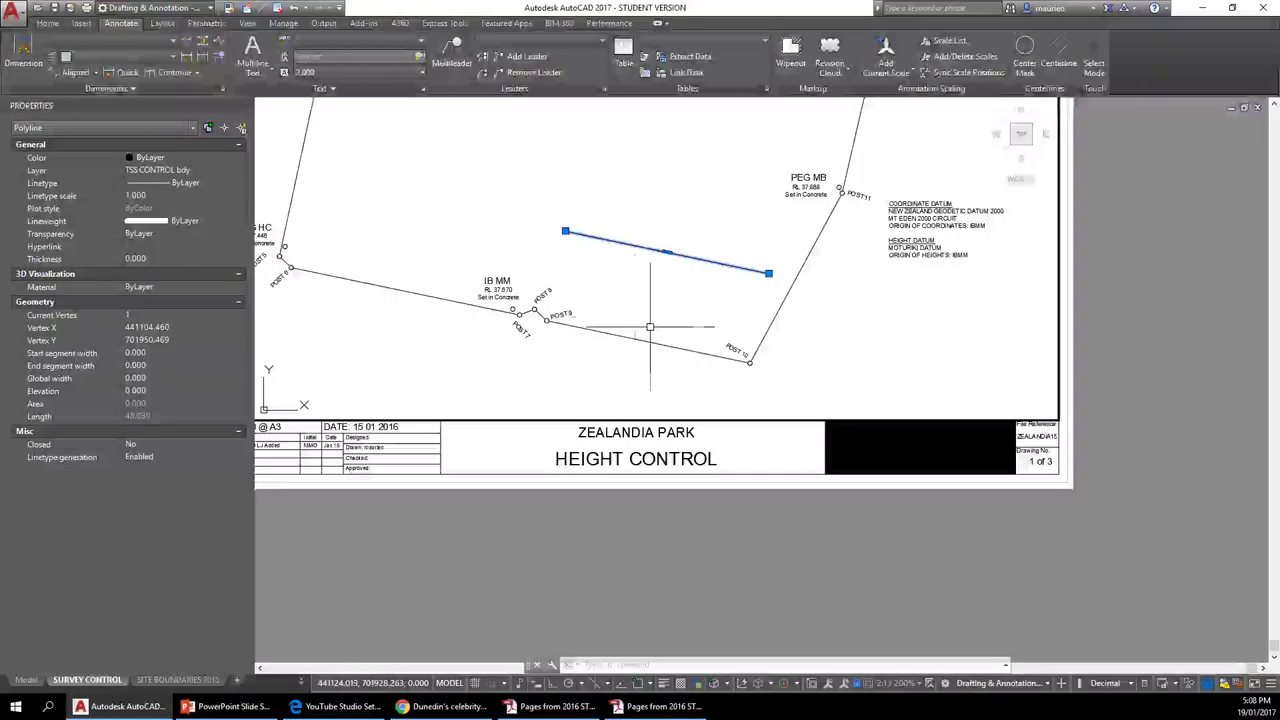
Use LEN with a Total of 59.4 to lengthen the new parallel line.
{"action": "key", "text": "Escape"}
{"action": "key", "text": "Escape"}
{"action": "key", "text": "Escape"}
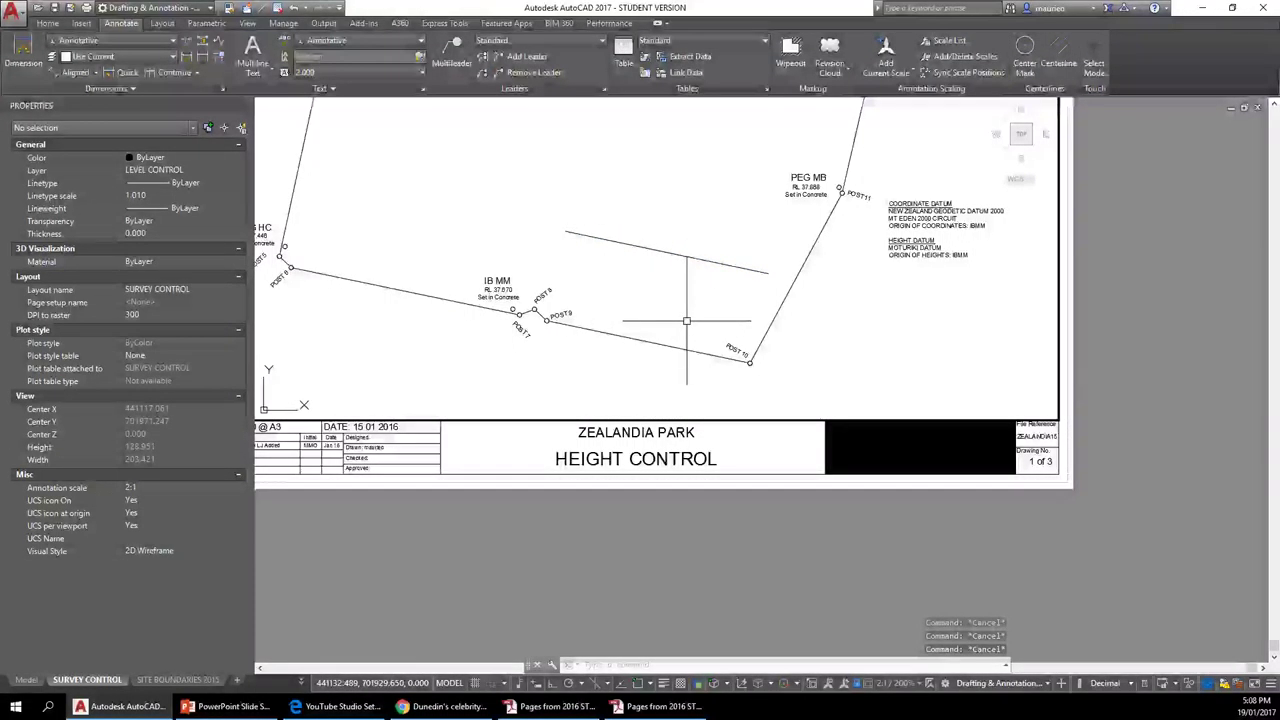
{"action": "type", "text": "LEN"}
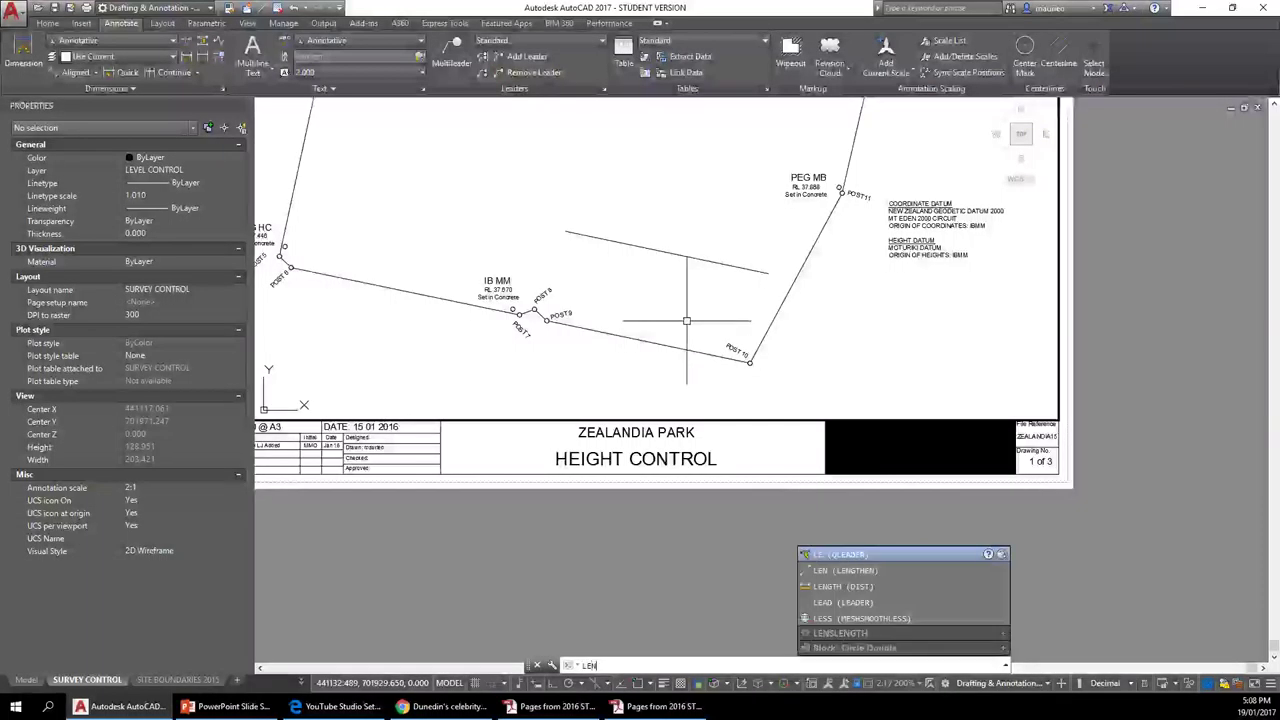
{"action": "key", "text": "Return"}
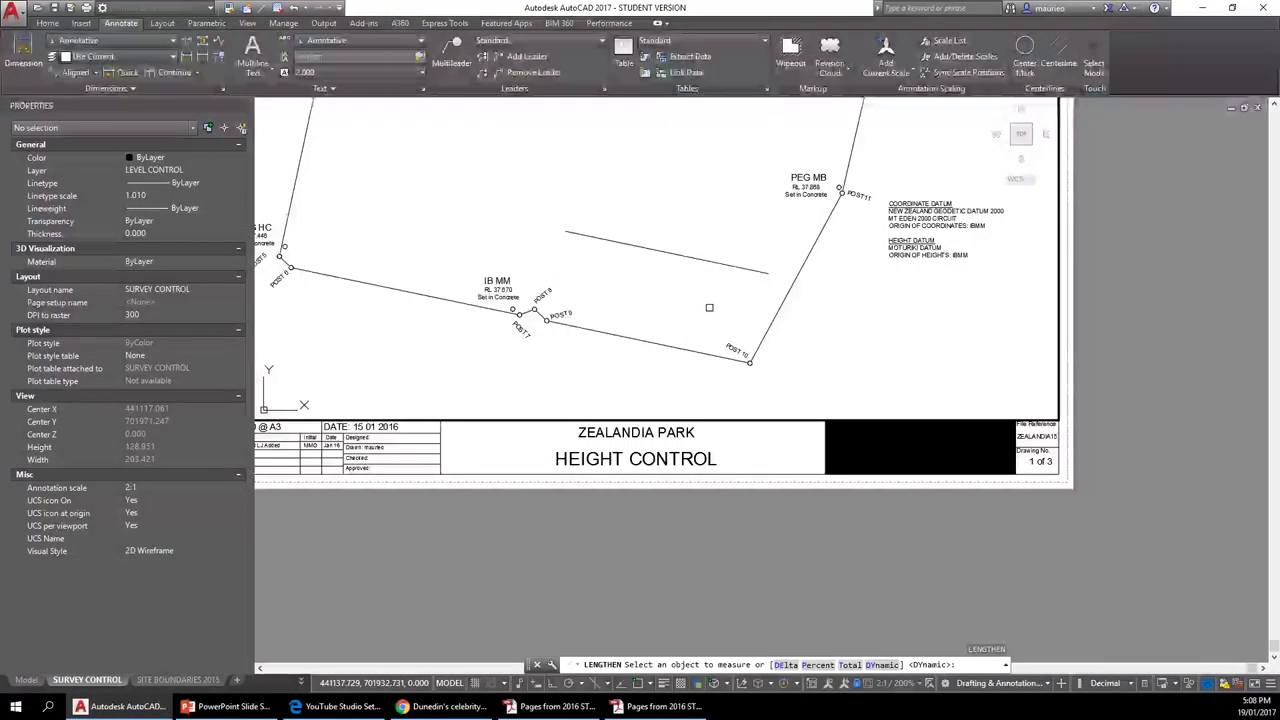
{"action": "left_click", "coordinate": [848, 665]}
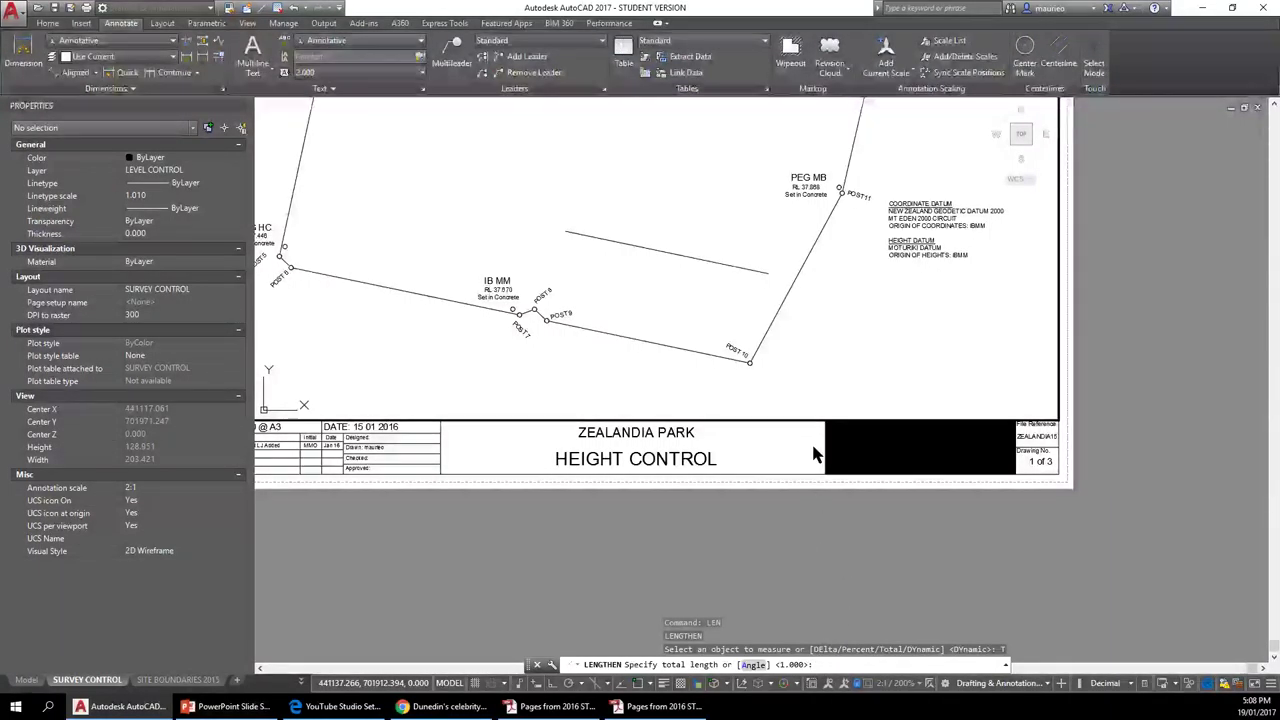
{"action": "type", "text": "59"}
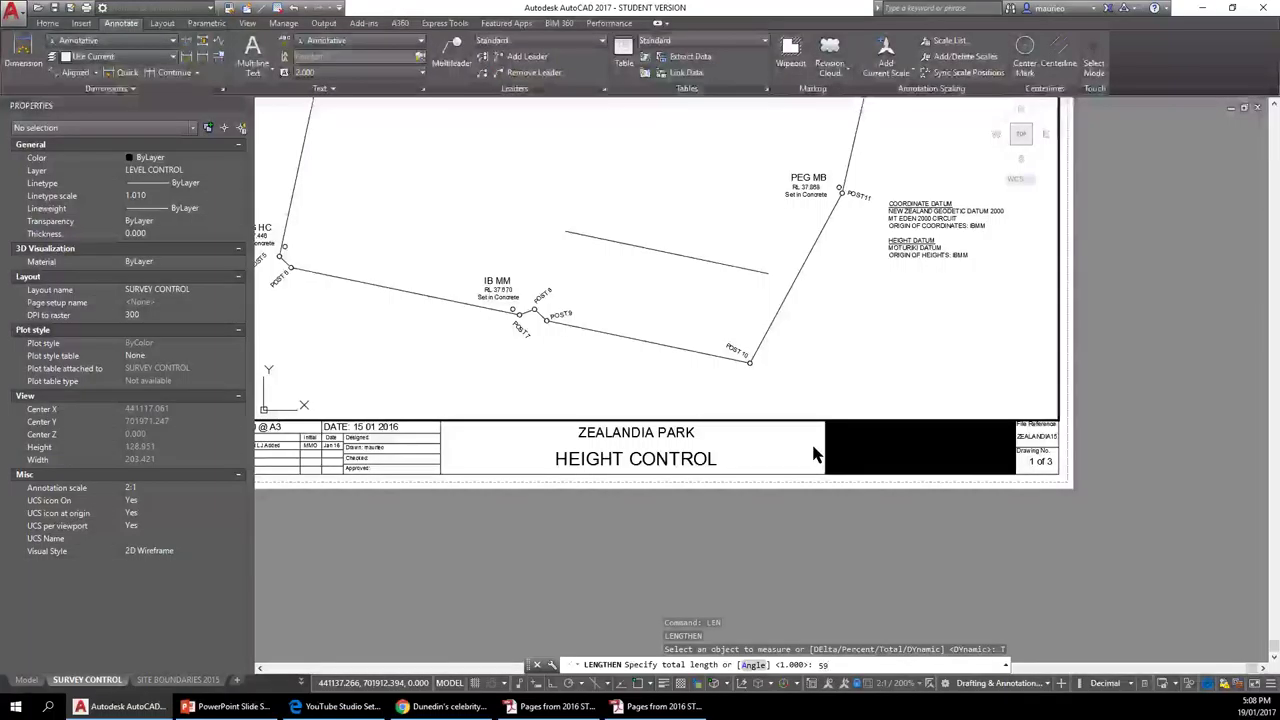
{"action": "type", "text": ".4"}
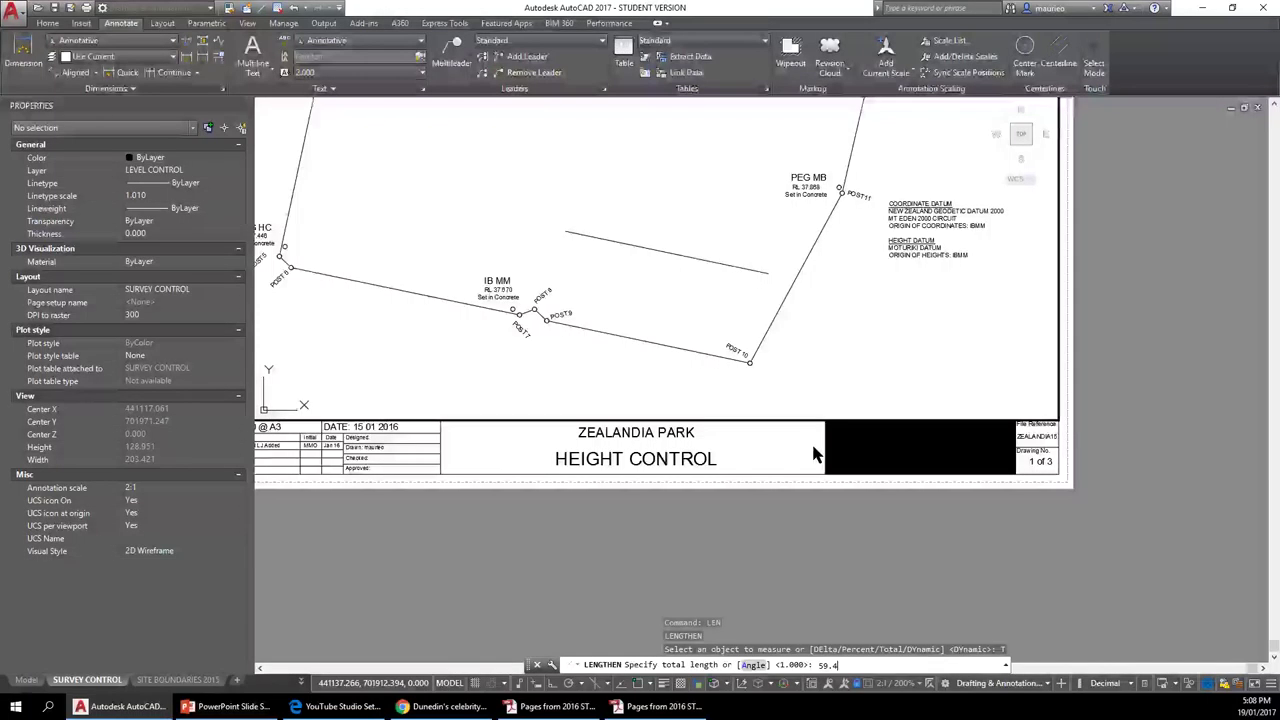
{"action": "key", "text": "Return"}
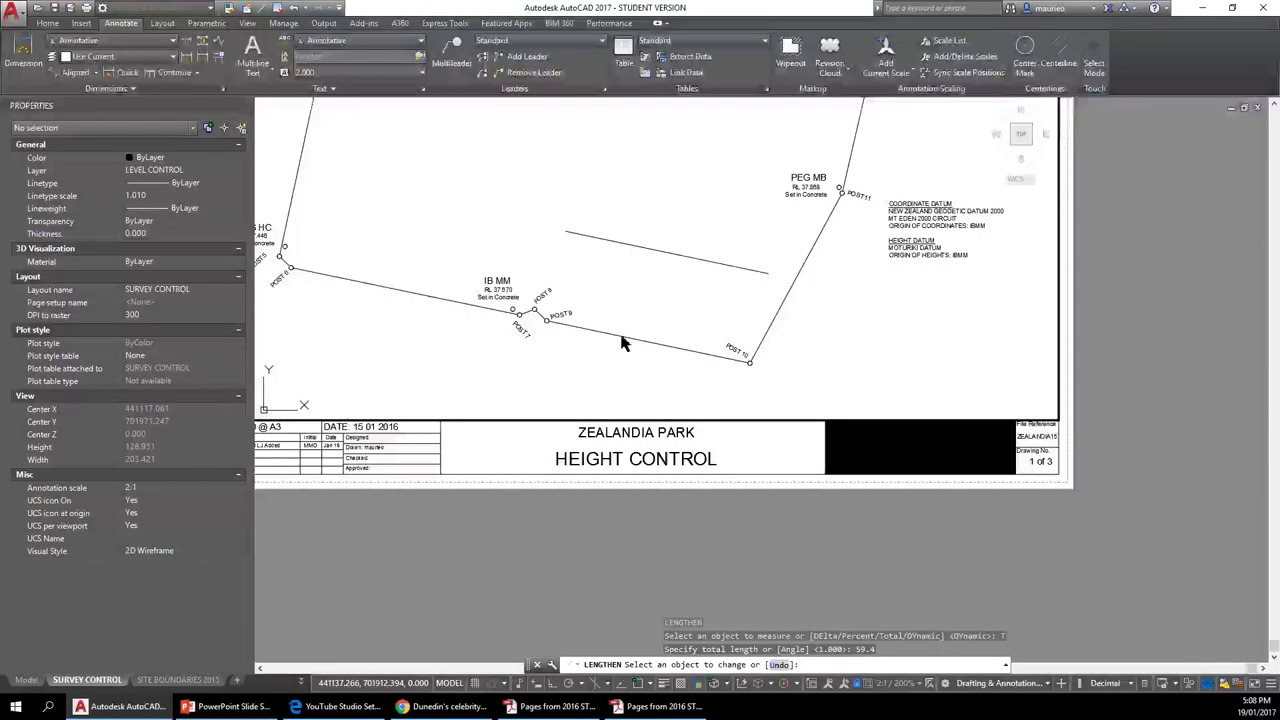
{"action": "left_click", "coordinate": [575, 235]}
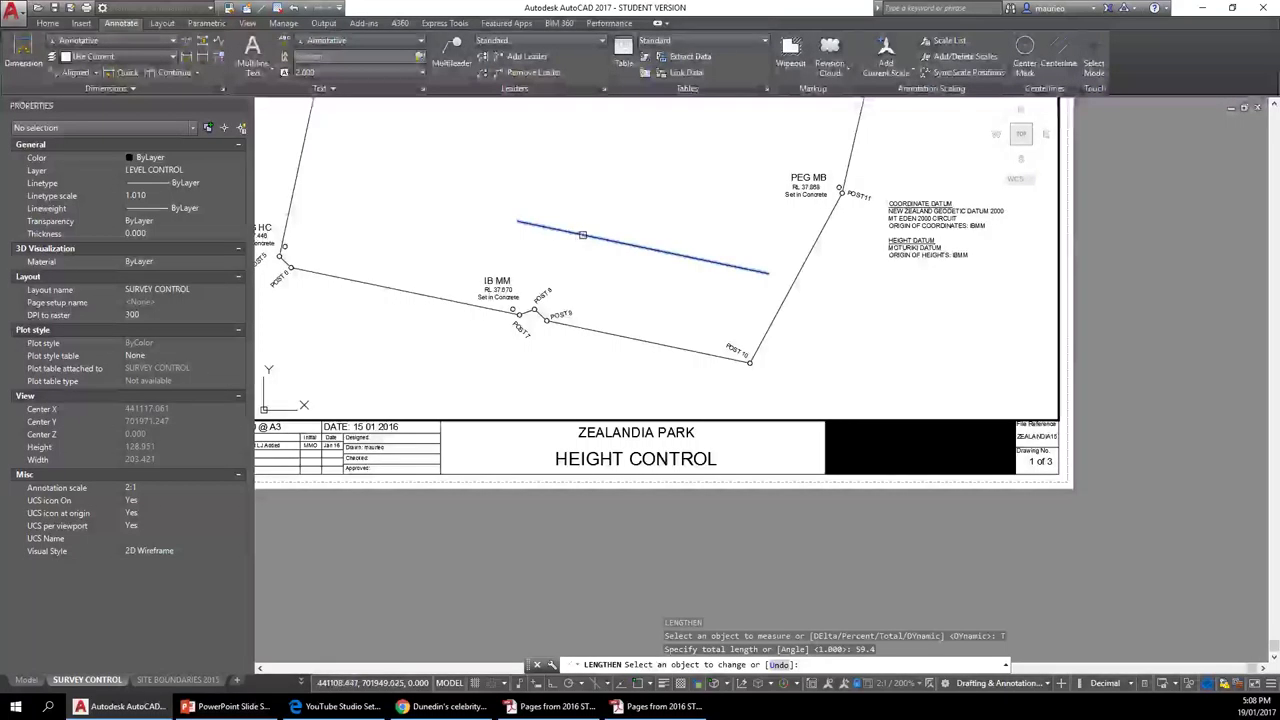
{"action": "left_click", "coordinate": [578, 236]}
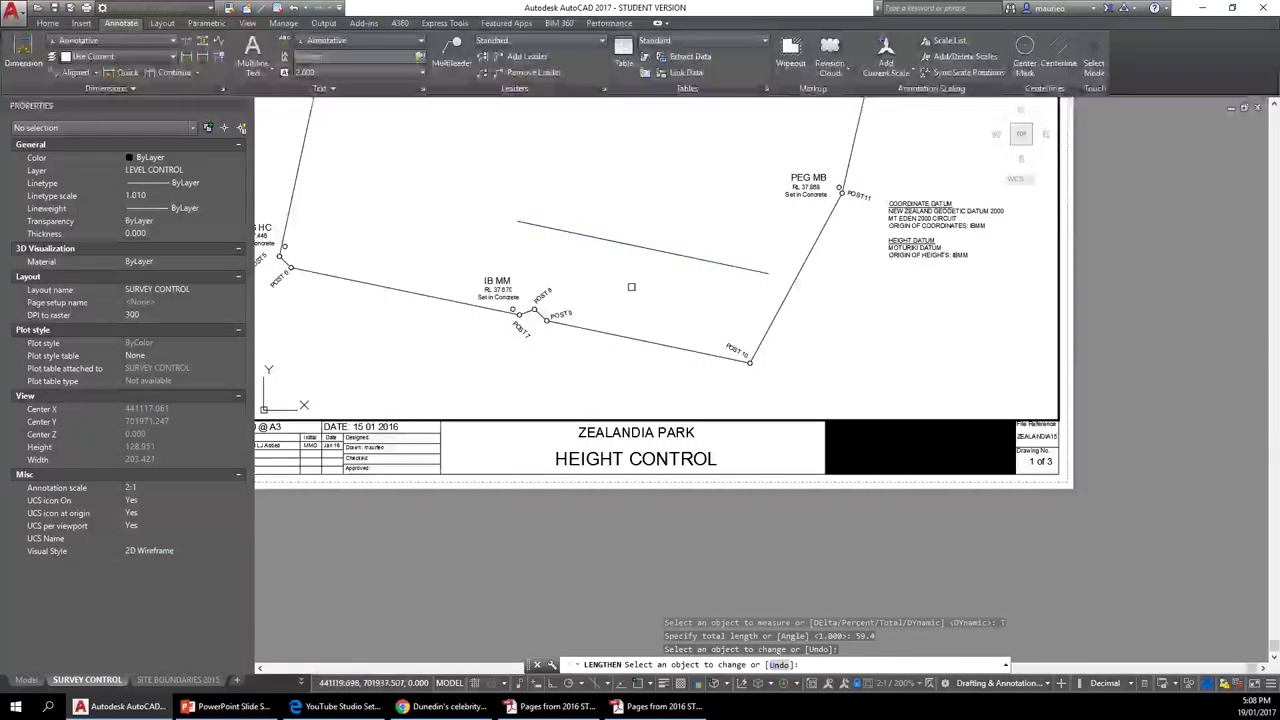
{"action": "scroll", "coordinate": [632, 293], "scroll_direction": "down", "scroll_amount": 3}
{"action": "scroll", "coordinate": [608, 282], "scroll_direction": "up", "scroll_amount": 3}
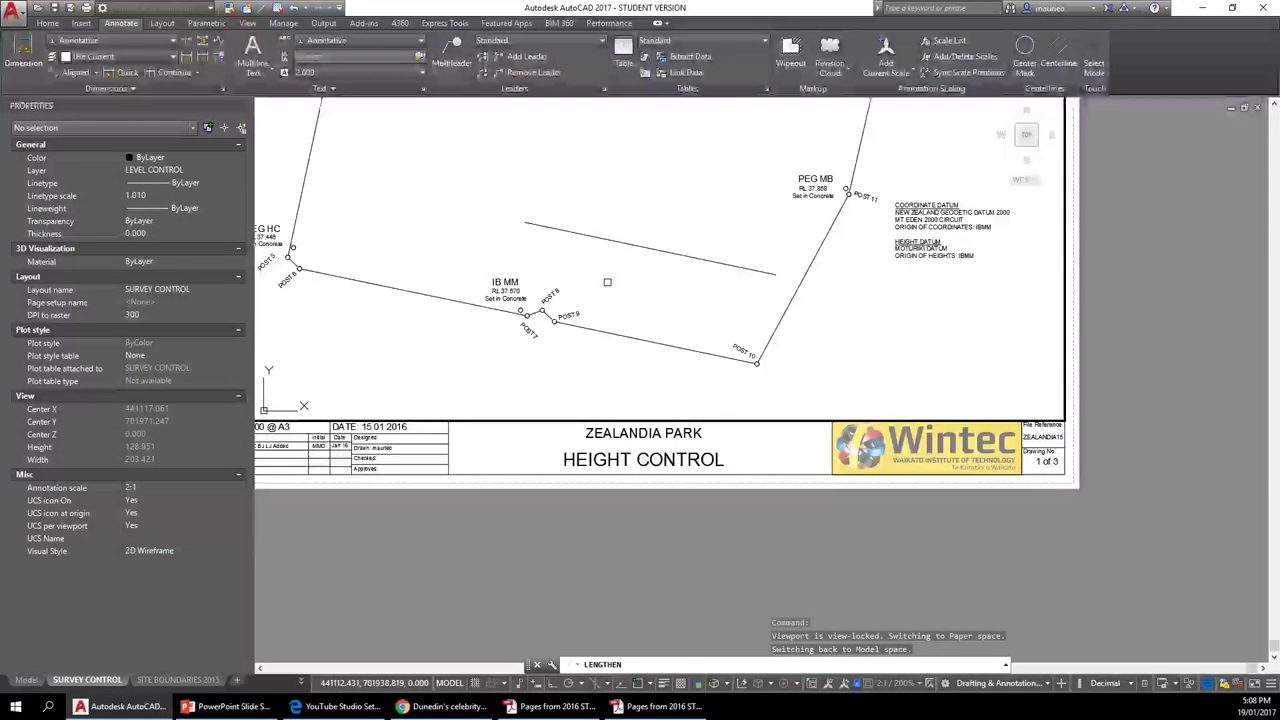
Move the 59.4-long parallel line slightly to its new position between IB MM and PEG MB.
{"action": "key", "text": "Escape"}
{"action": "key", "text": "Escape"}
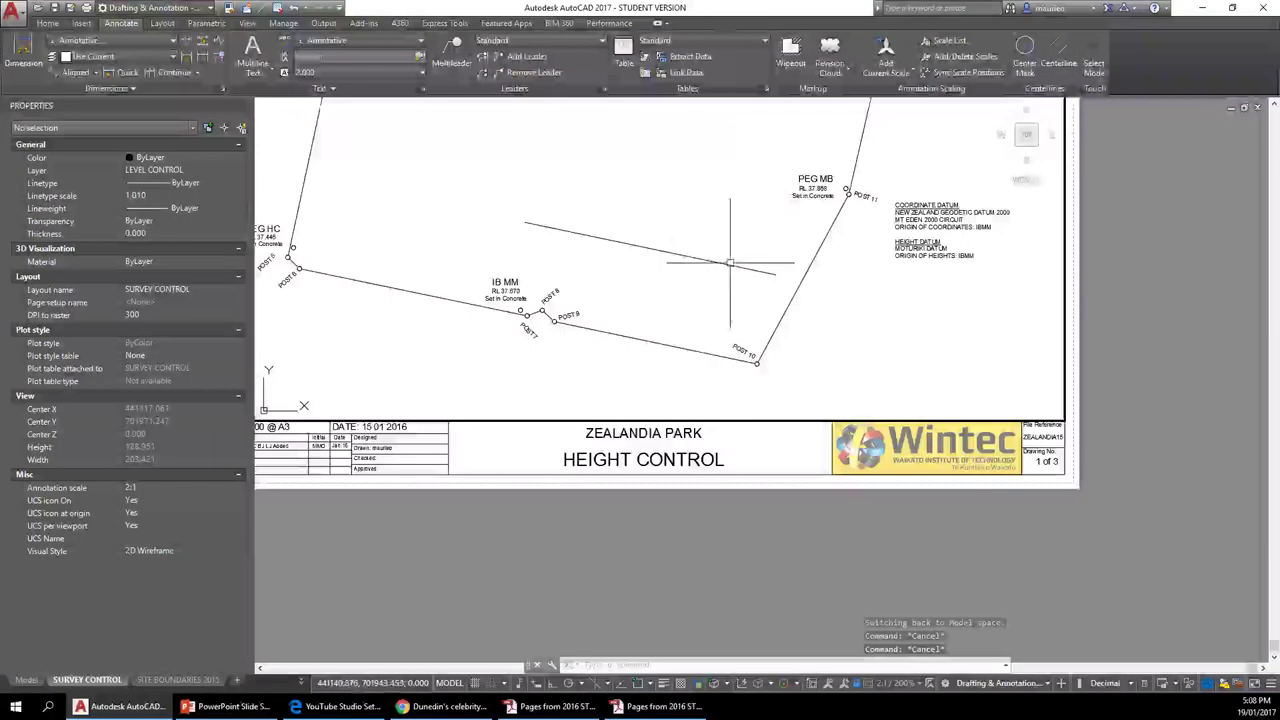
{"action": "left_click", "coordinate": [735, 264]}
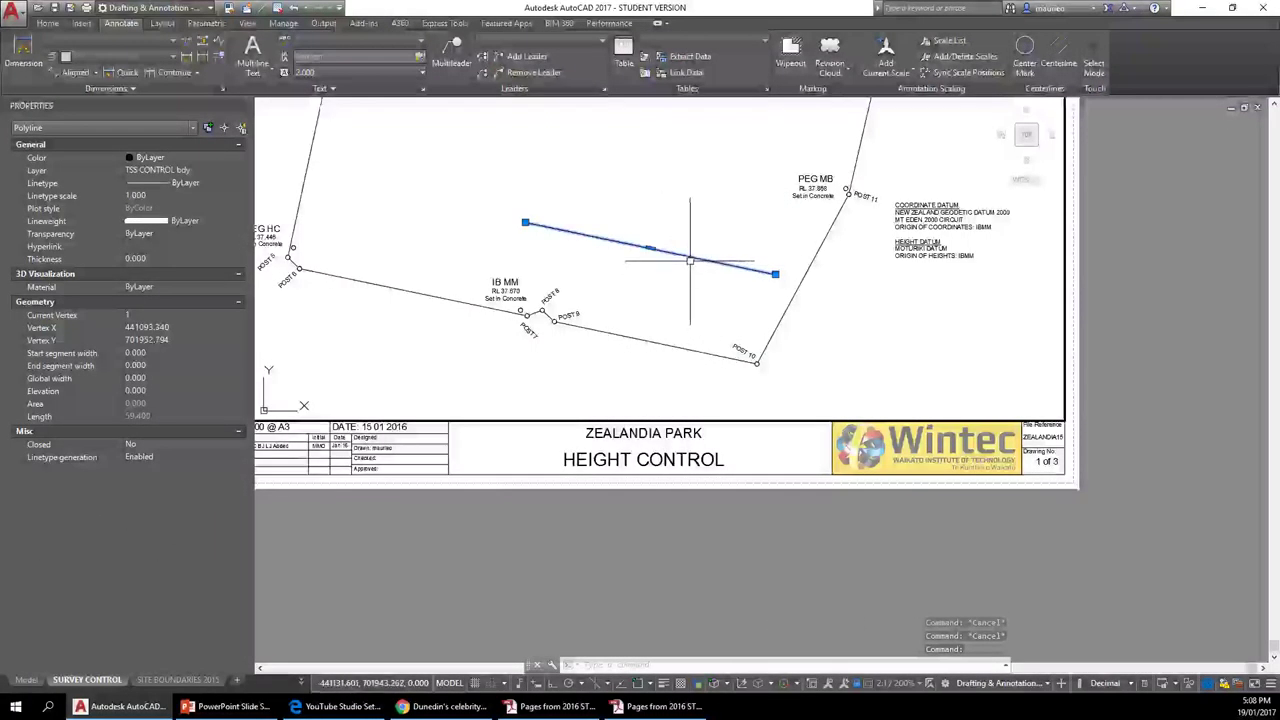
{"action": "right_click", "coordinate": [690, 263]}
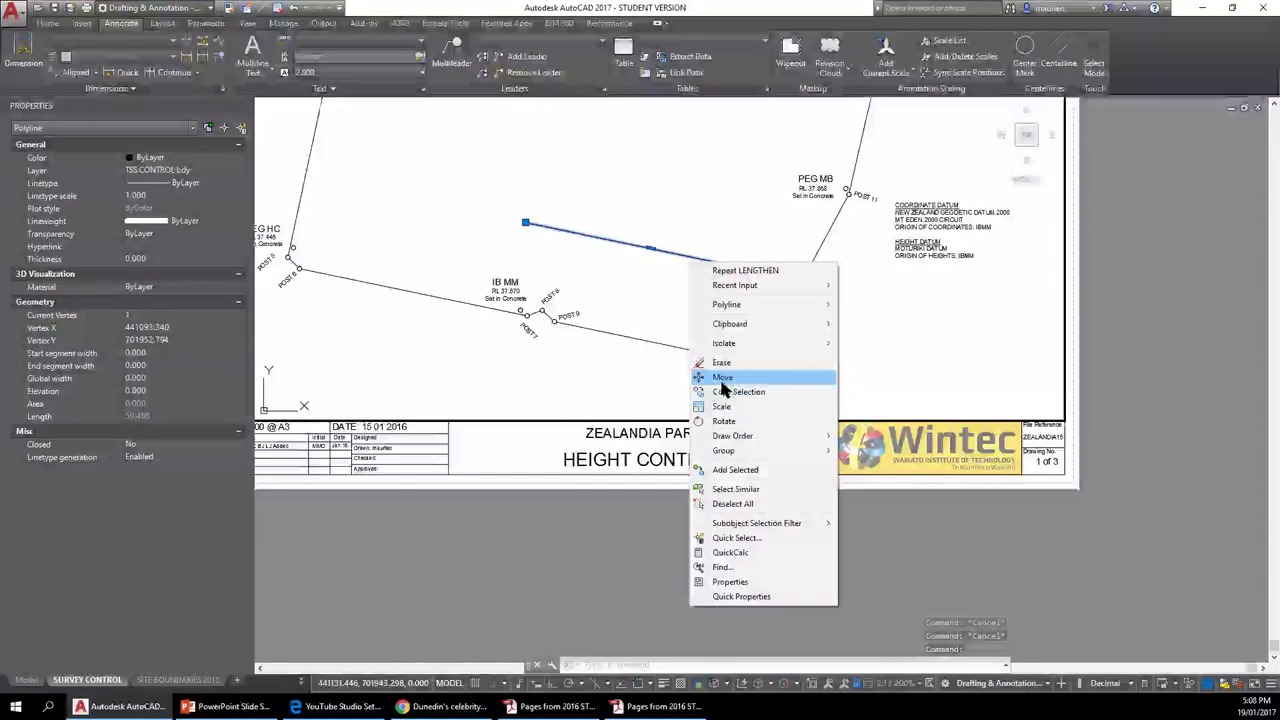
{"action": "left_click", "coordinate": [724, 377]}
{"action": "left_click", "coordinate": [684, 256]}
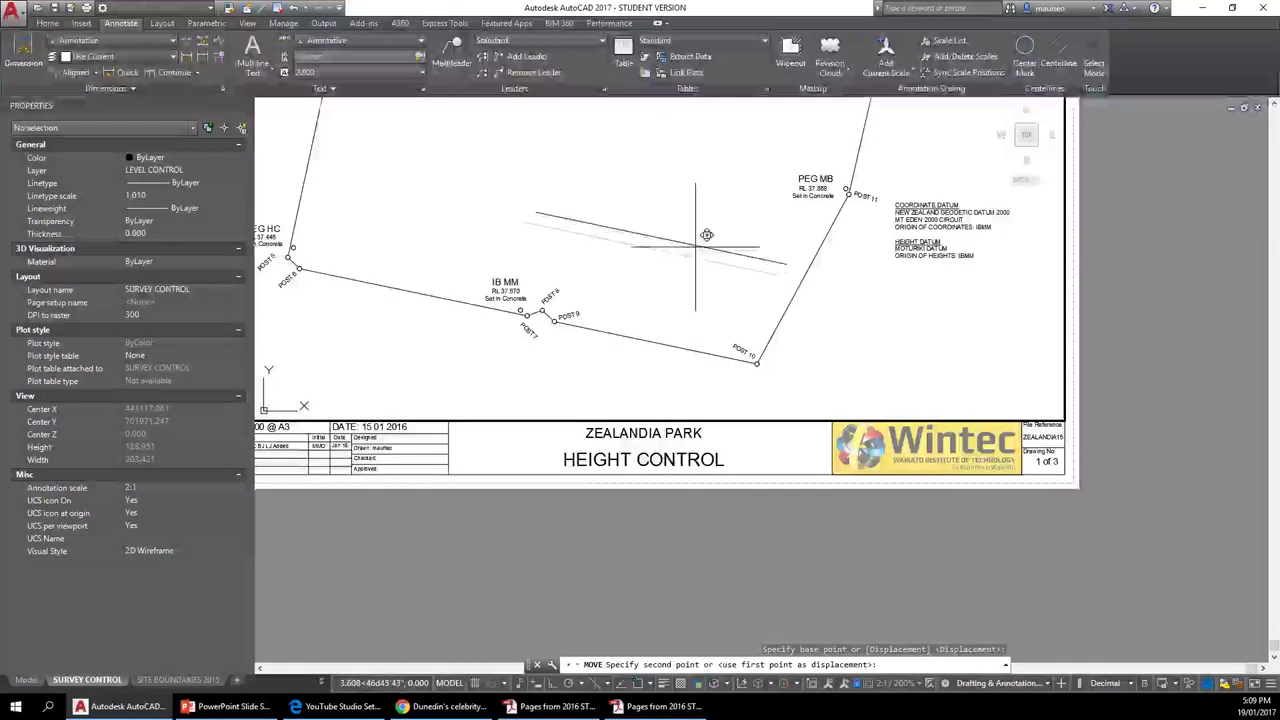
{"action": "left_click", "coordinate": [695, 259]}
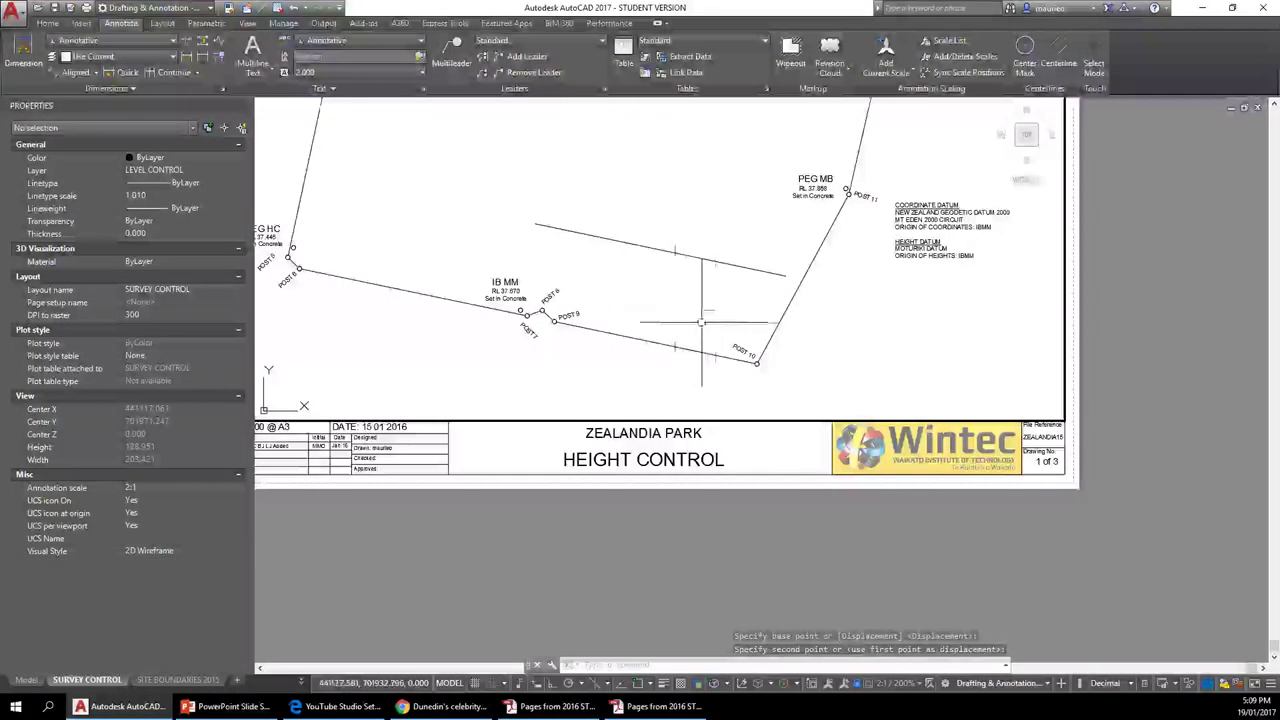
{"action": "key", "text": "Escape"}
{"action": "key", "text": "Escape"}
{"action": "key", "text": "Escape"}
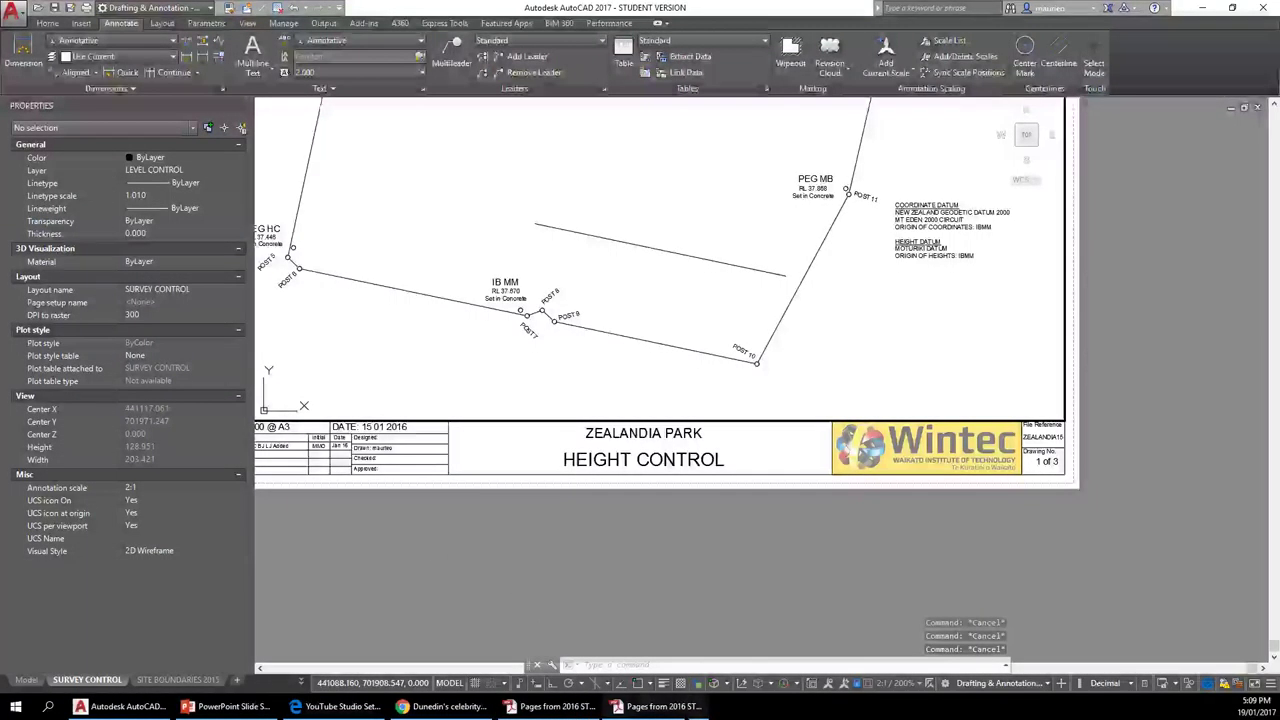
View the example PDF at 50%, restore and move its window top-left, then zoom to 150%.
{"action": "left_click", "coordinate": [663, 706]}
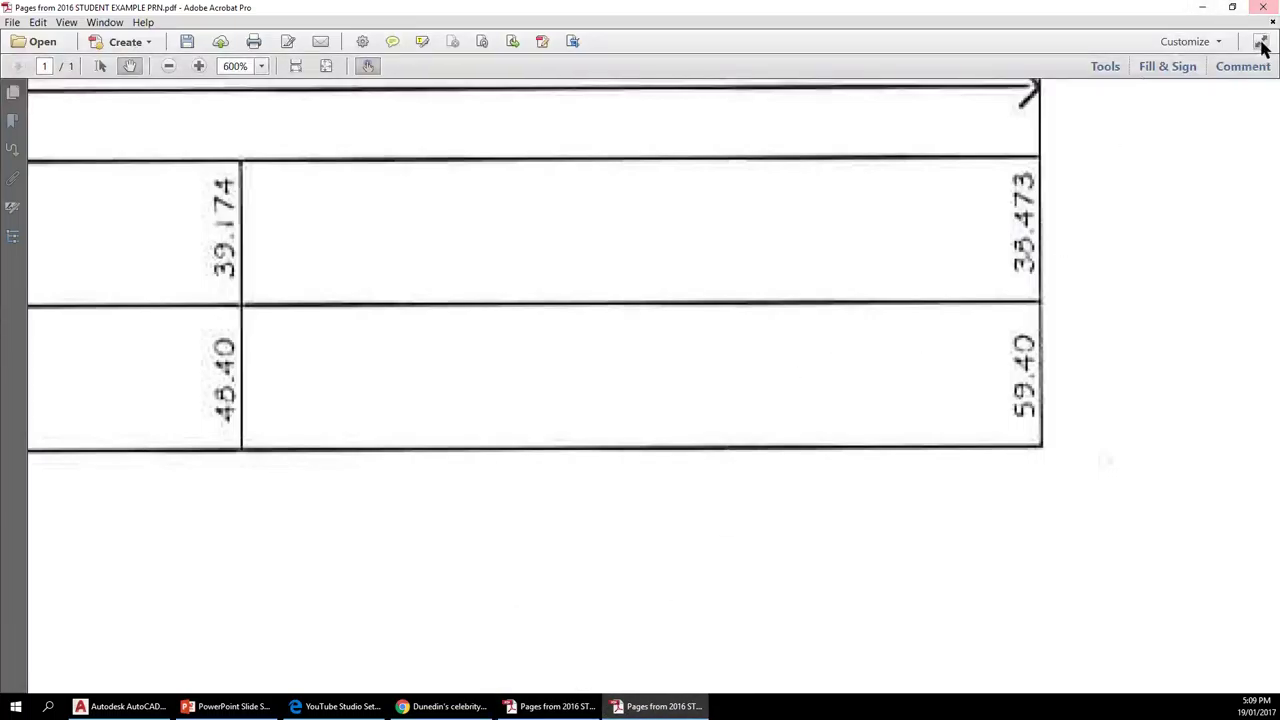
{"action": "scroll", "coordinate": [1221, 137], "scroll_direction": "down", "scroll_amount": 1}
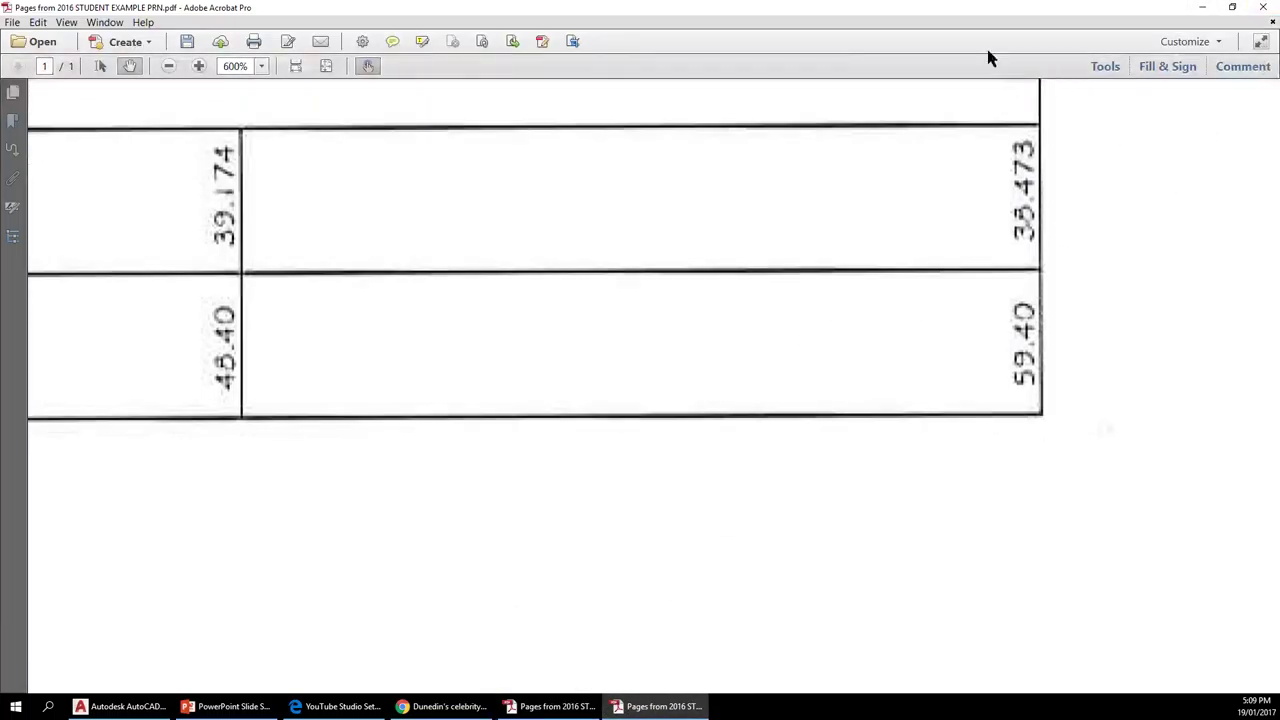
{"action": "left_click", "coordinate": [261, 66]}
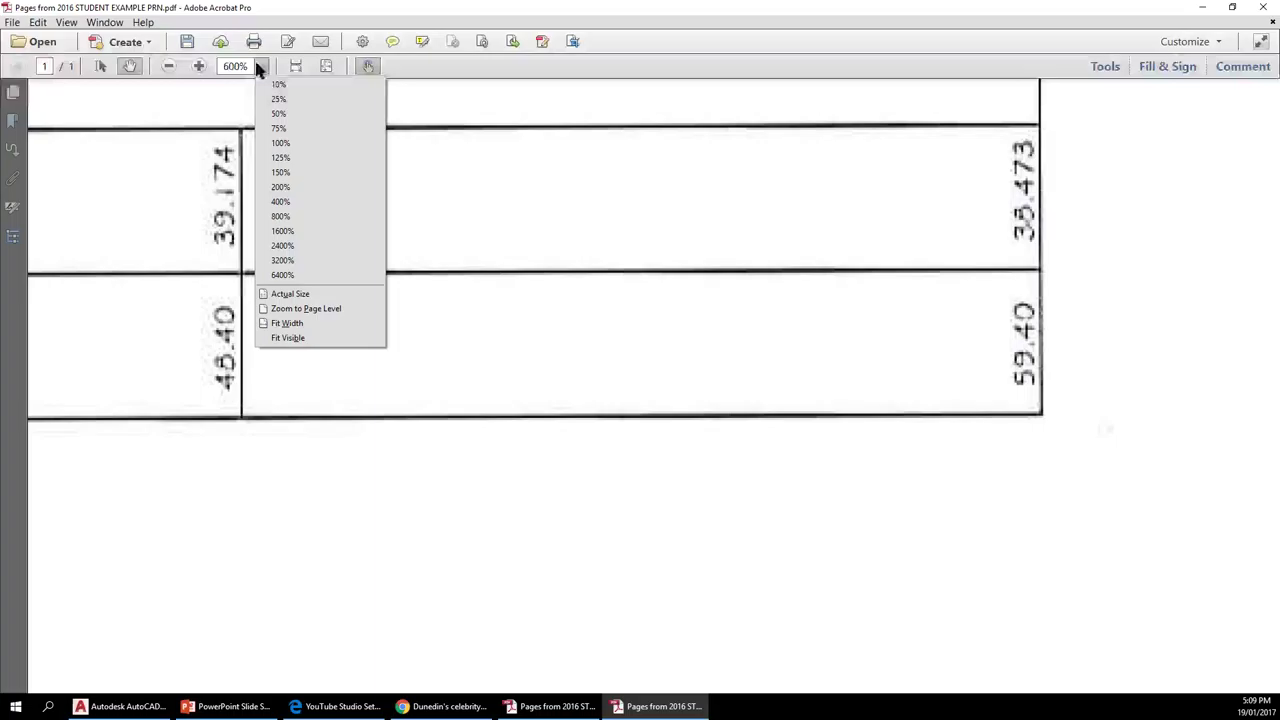
{"action": "left_click", "coordinate": [279, 119]}
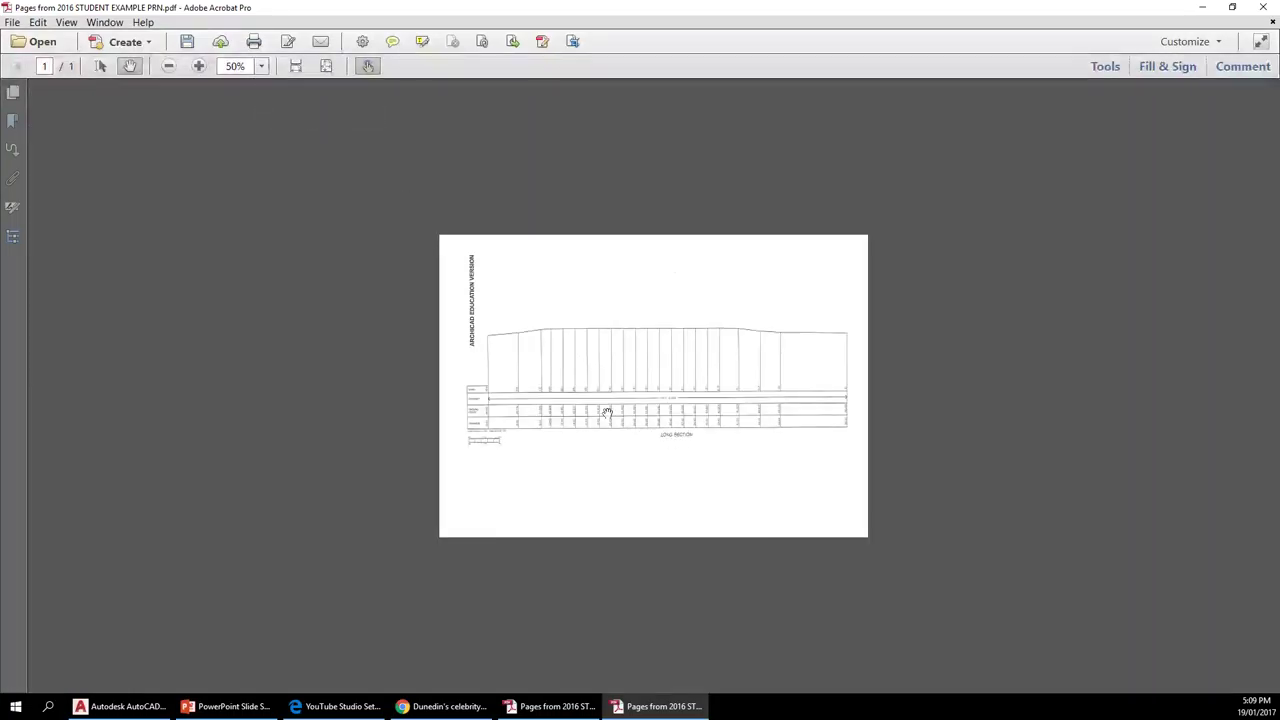
{"action": "left_click", "coordinate": [1232, 7]}
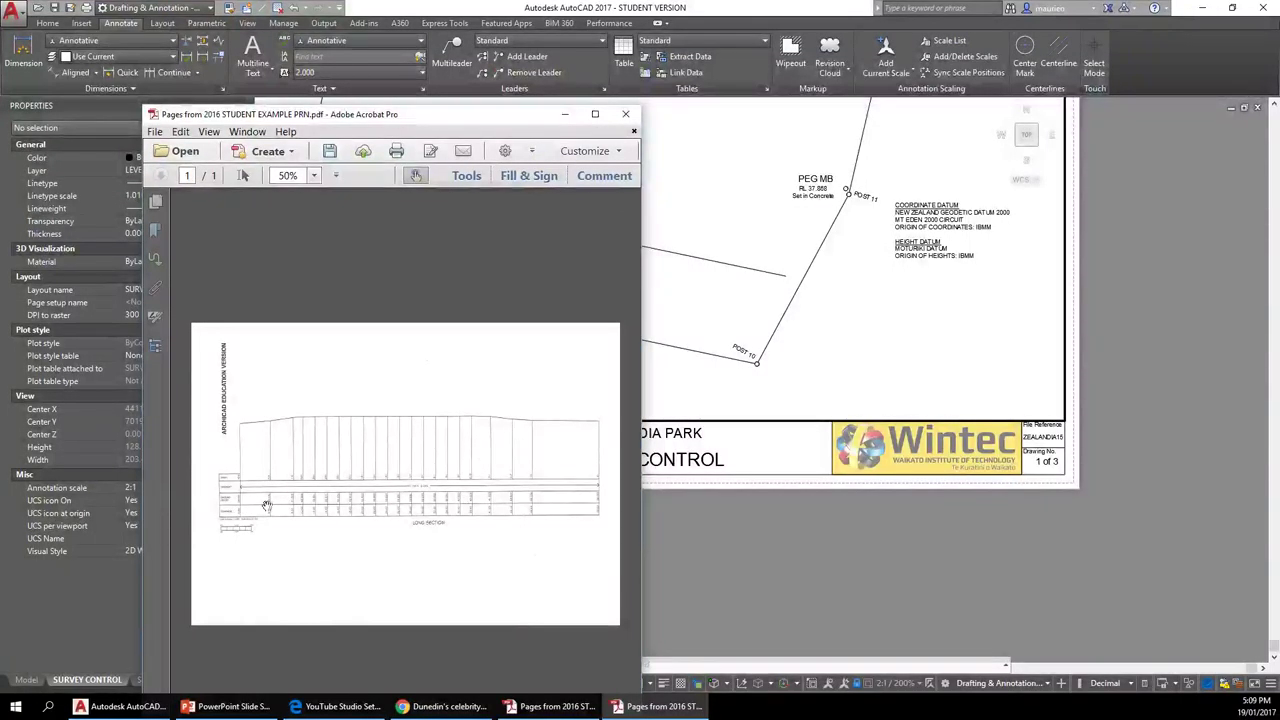
{"action": "left_click_drag", "start_coordinate": [418, 112], "coordinate": [350, 4]}
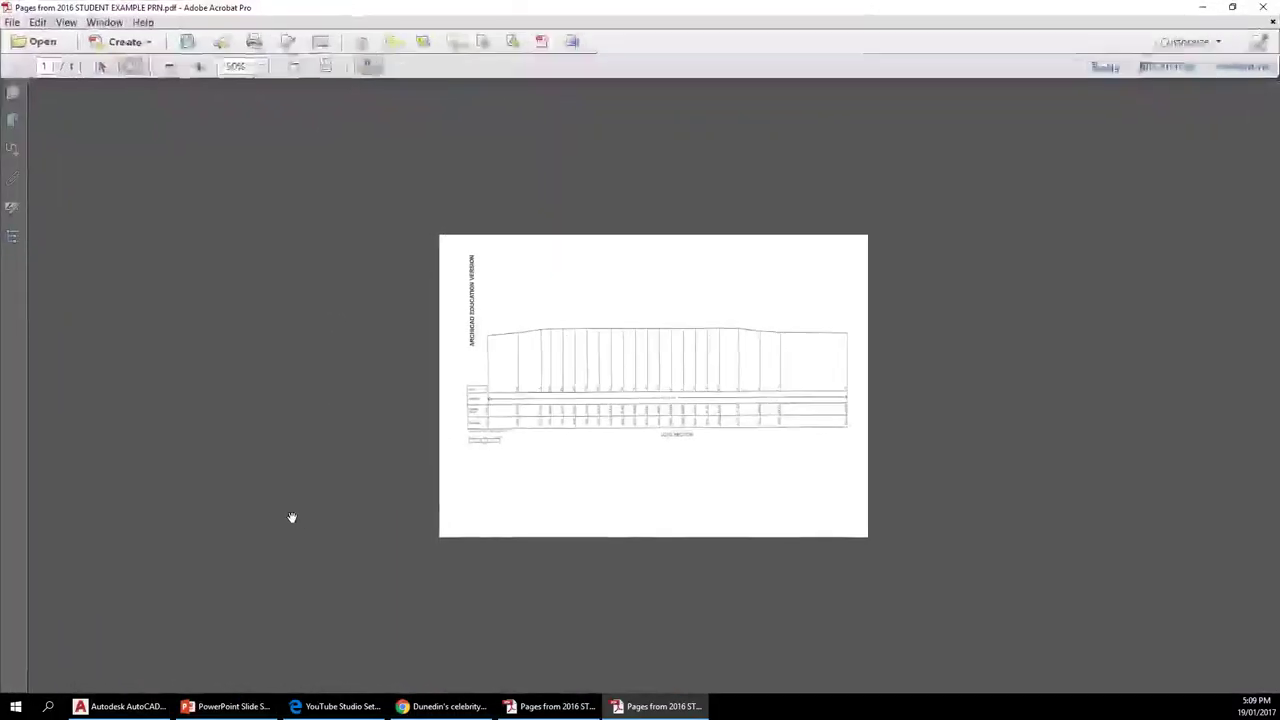
{"action": "left_click", "coordinate": [260, 66]}
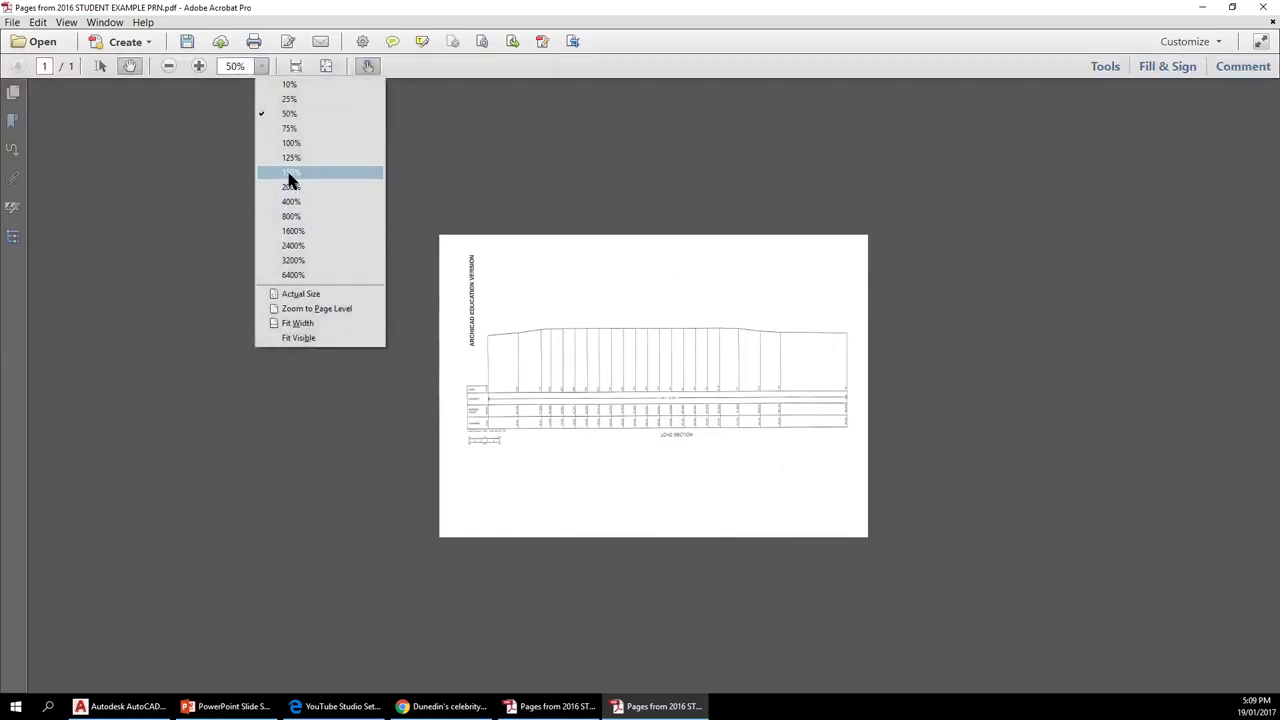
{"action": "left_click", "coordinate": [371, 178]}
{"action": "scroll", "coordinate": [400, 420], "scroll_direction": "down", "scroll_amount": 4}
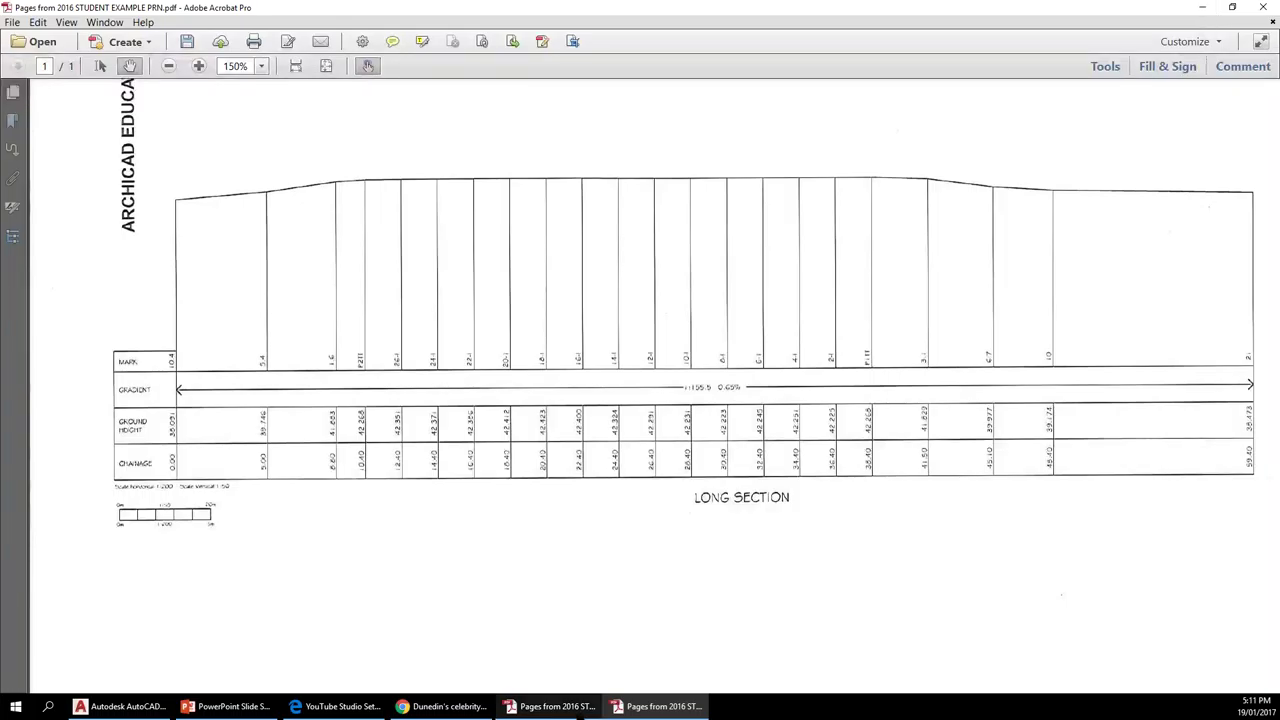
{"action": "left_click", "coordinate": [120, 706]}
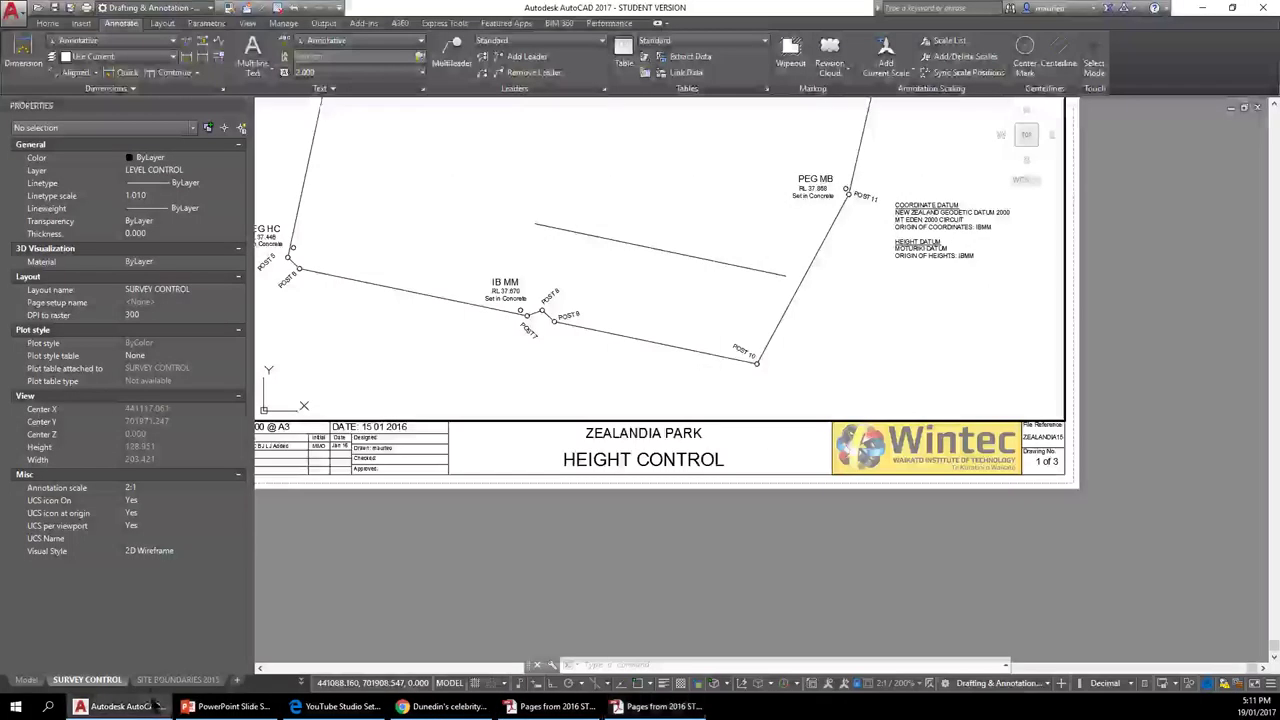
Zoom in on the parallel line, cancel a stray line command and show the Home ribbon tools.
{"action": "scroll", "coordinate": [520, 222], "scroll_direction": "up", "scroll_amount": 5}
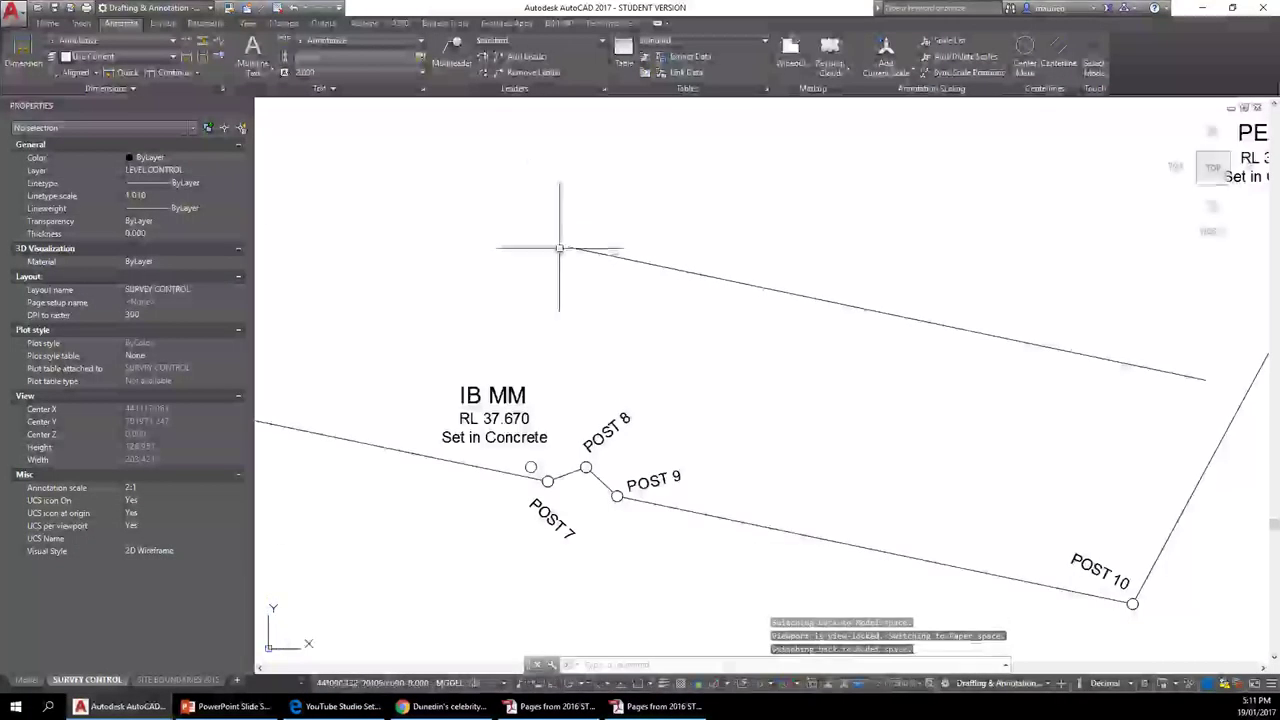
{"action": "scroll", "coordinate": [682, 383], "scroll_direction": "down", "scroll_amount": 3}
{"action": "scroll", "coordinate": [560, 377], "scroll_direction": "up", "scroll_amount": 3}
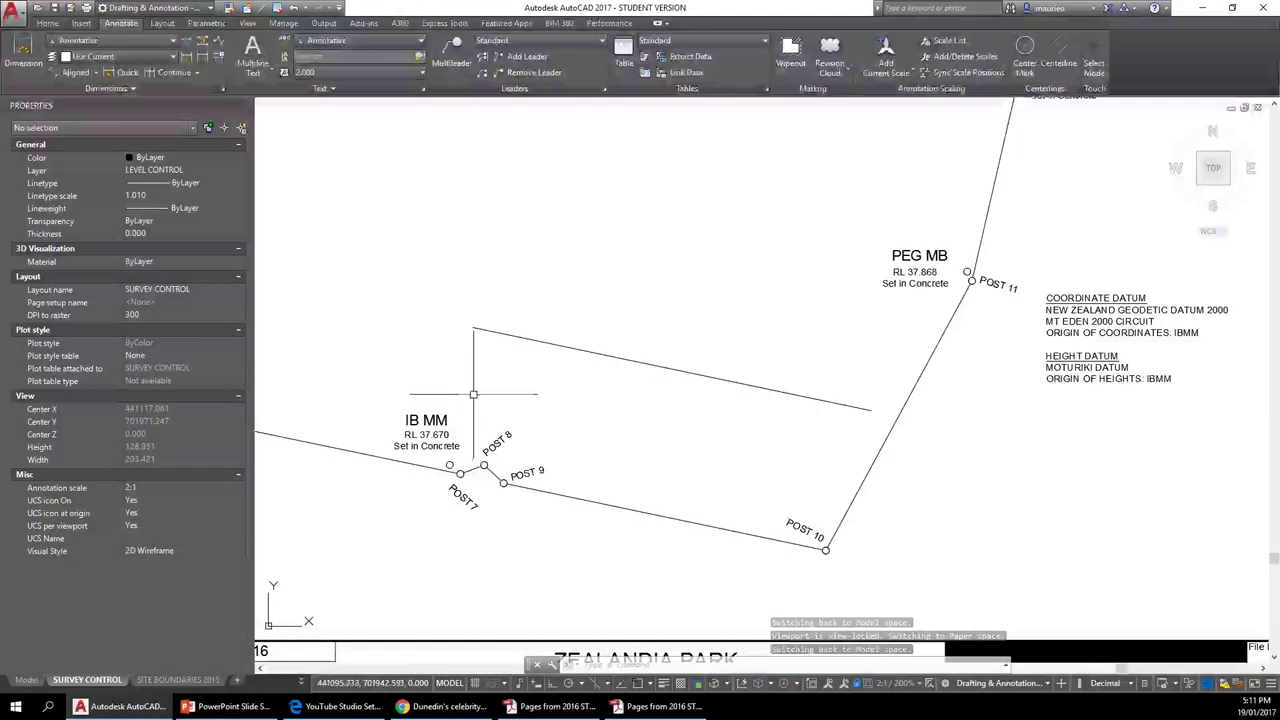
{"action": "left_click", "coordinate": [522, 418]}
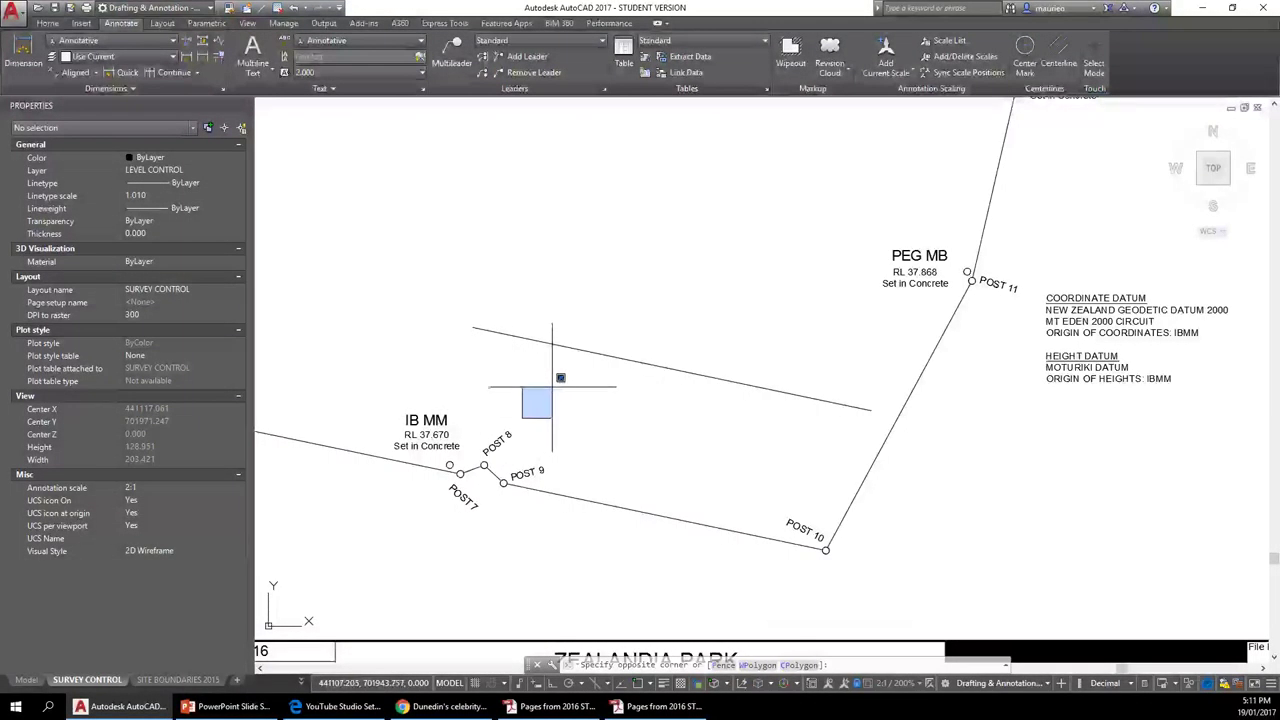
{"action": "type", "text": "l"}
{"action": "key", "text": "Return"}
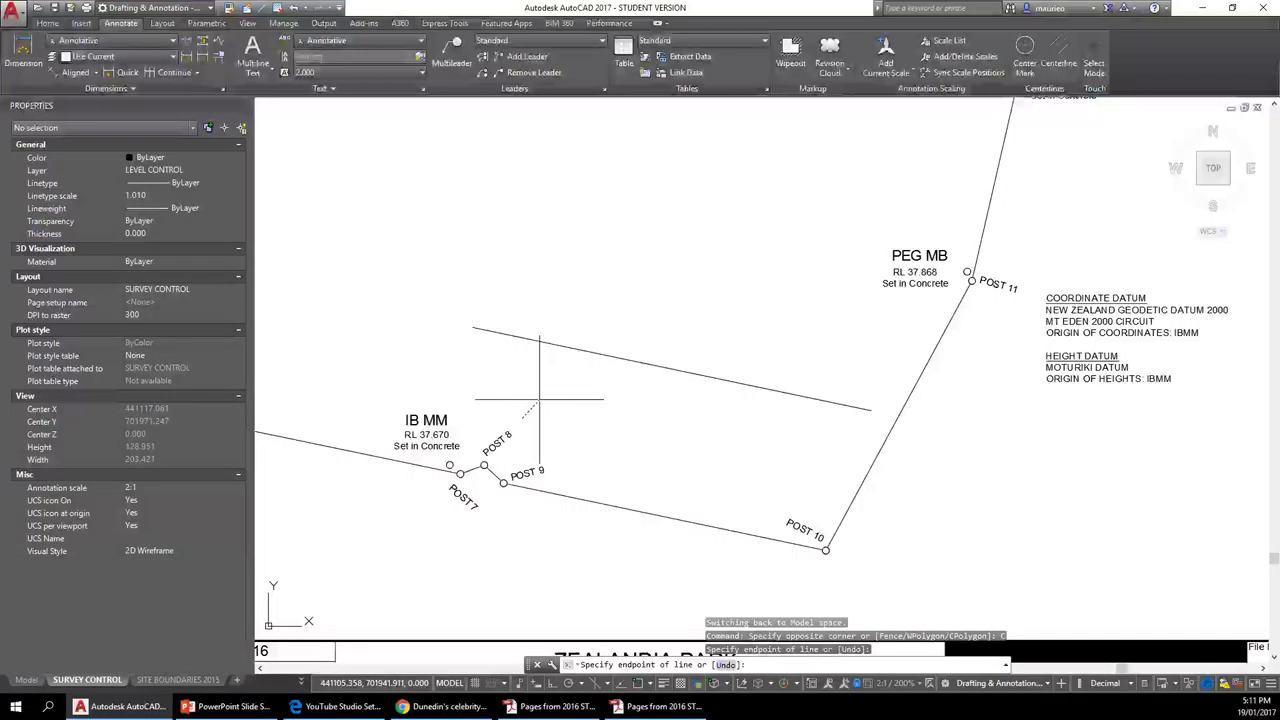
{"action": "key", "text": "Escape"}
{"action": "key", "text": "Escape"}
{"action": "key", "text": "Escape"}
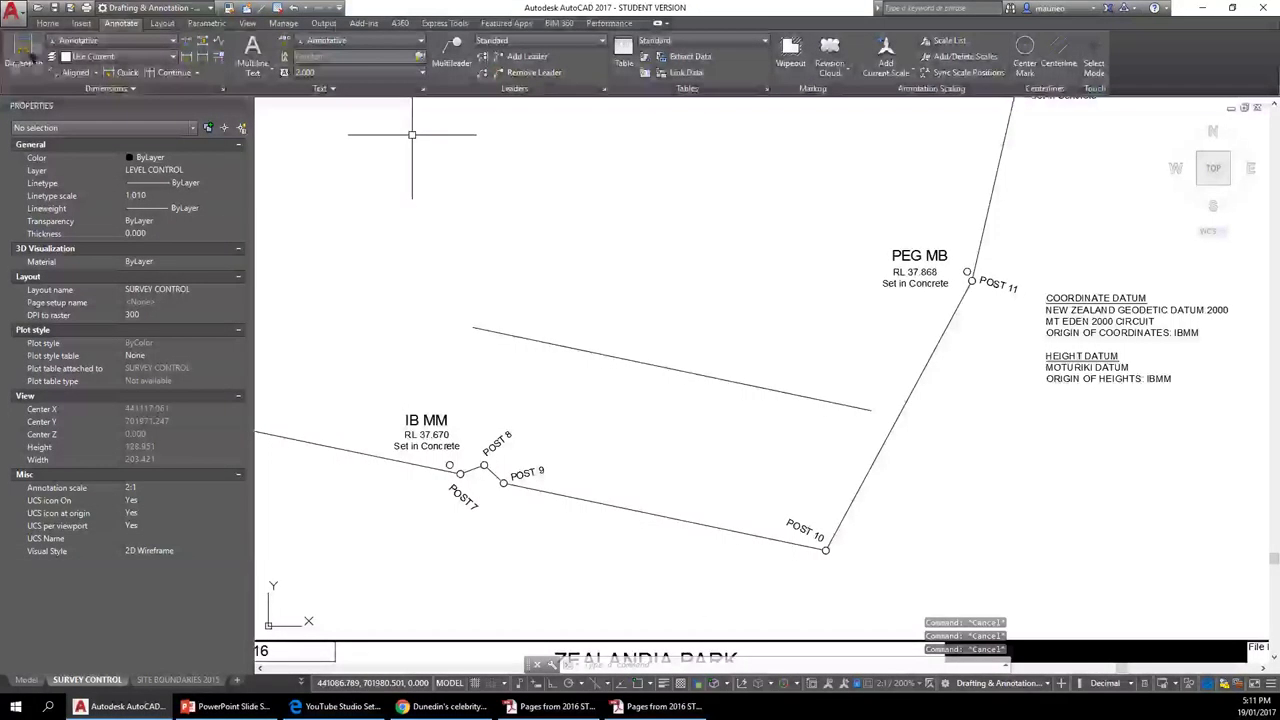
{"action": "left_click", "coordinate": [48, 23]}
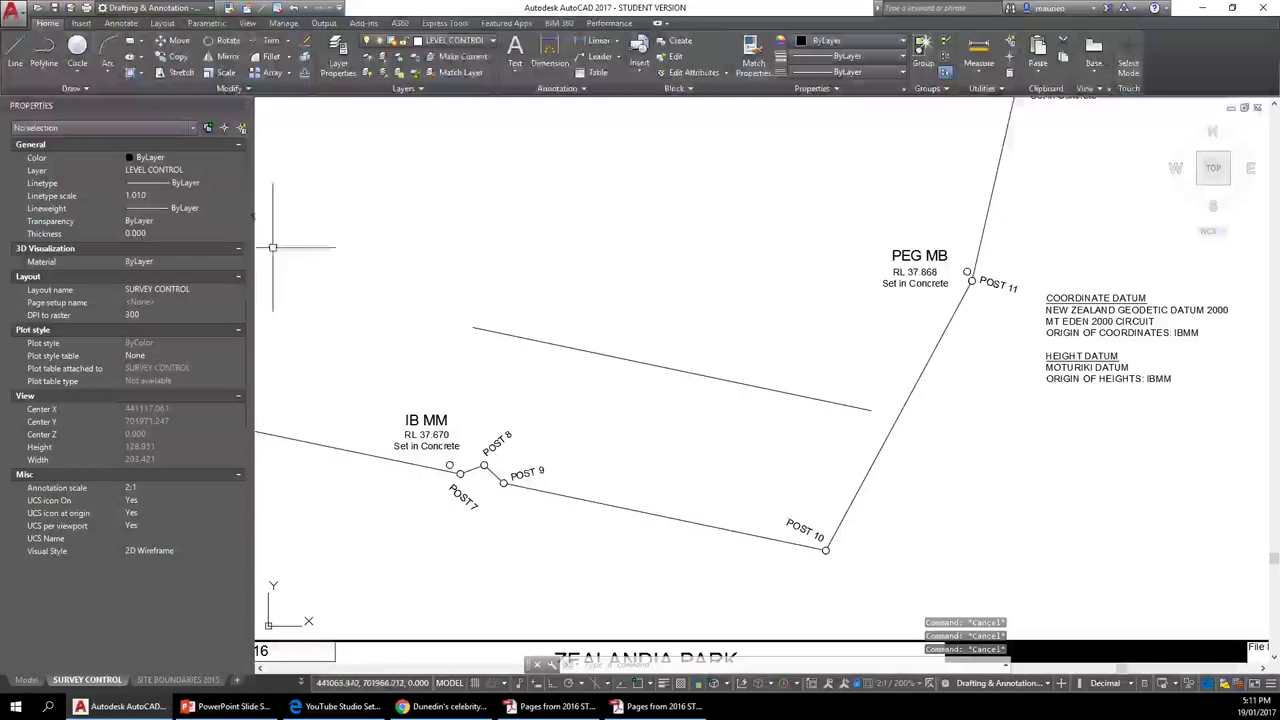
With object snap on, draw concentric circles of radius 5, 8.8 and 10 at the line's left end.
{"action": "left_click", "coordinate": [82, 42]}
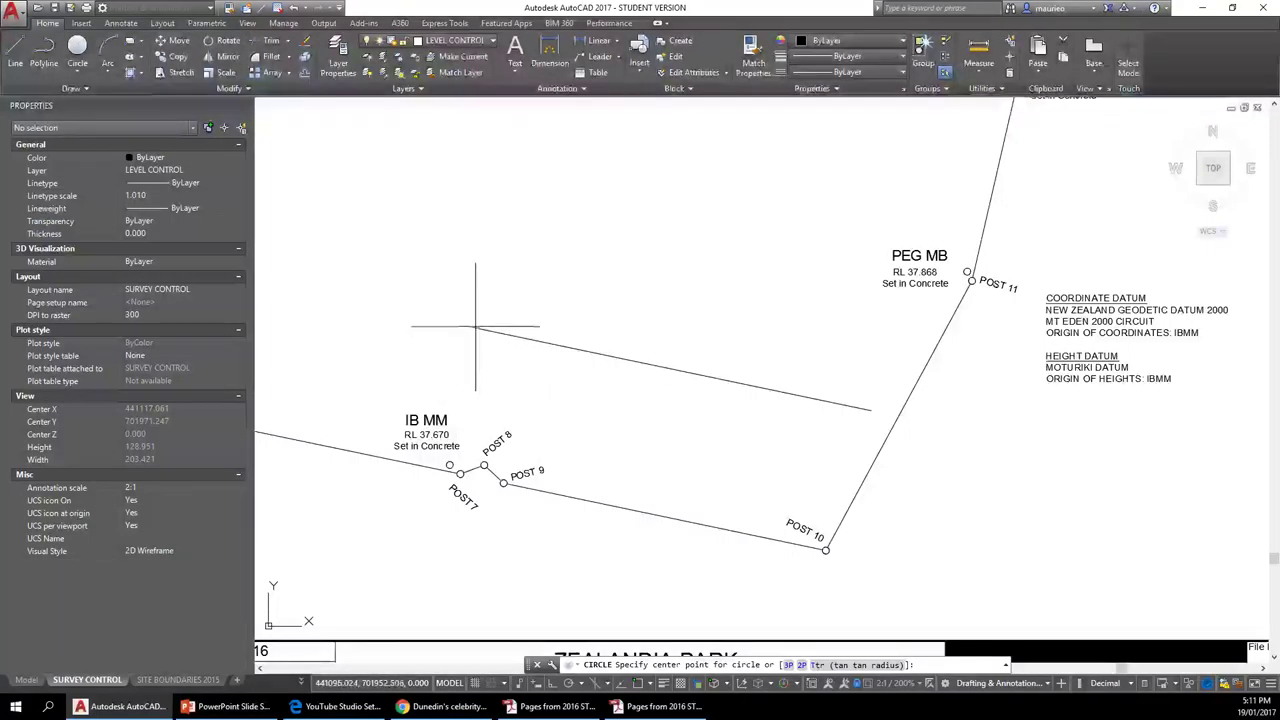
{"action": "left_click", "coordinate": [639, 683]}
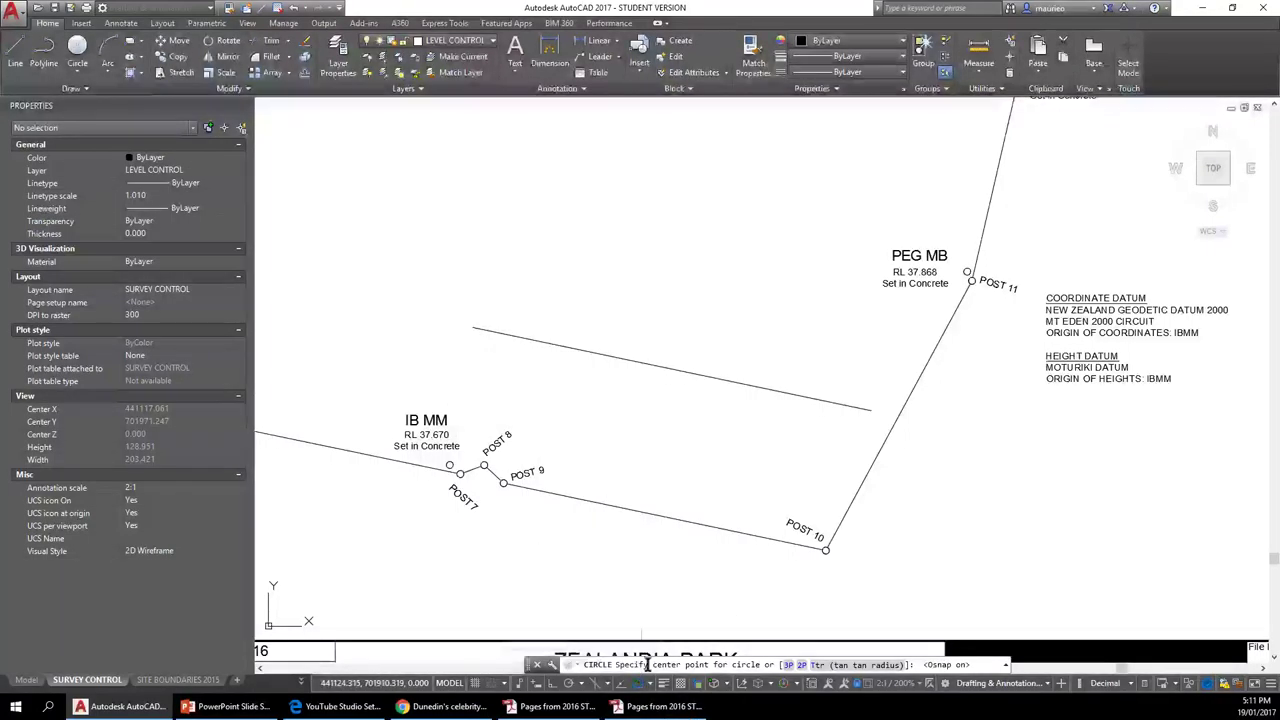
{"action": "left_click", "coordinate": [477, 328]}
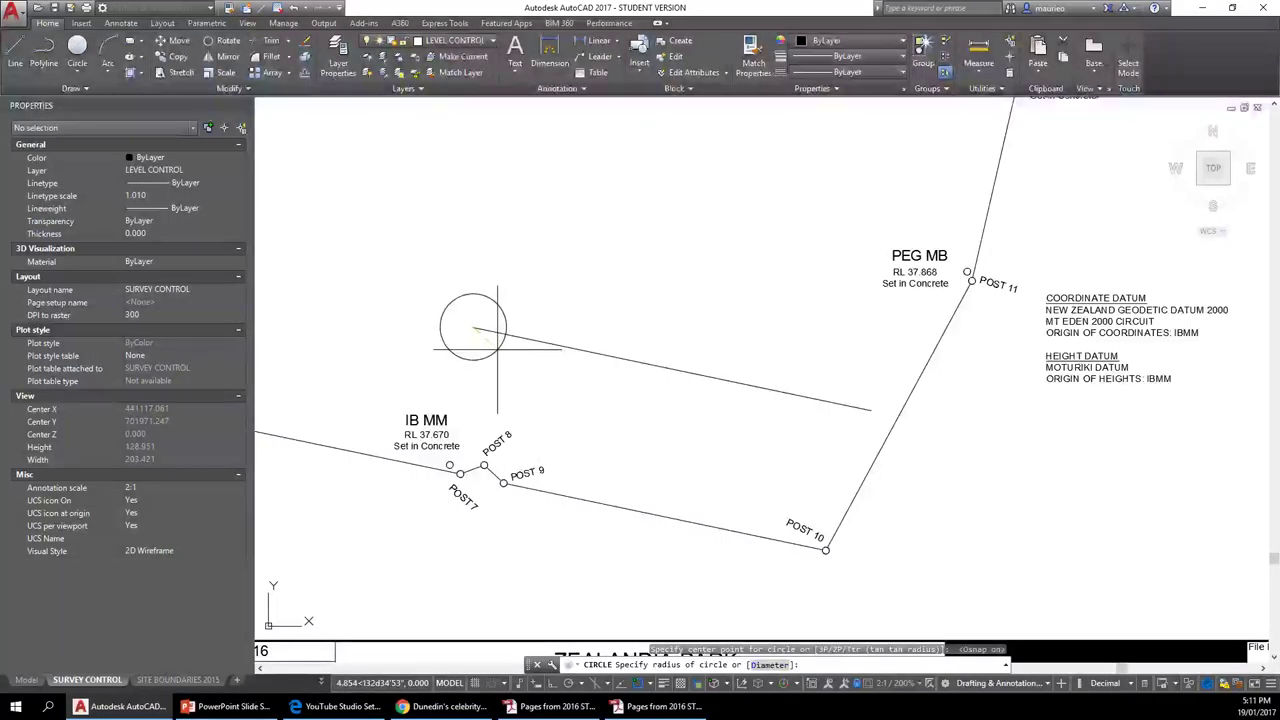
{"action": "type", "text": "5"}
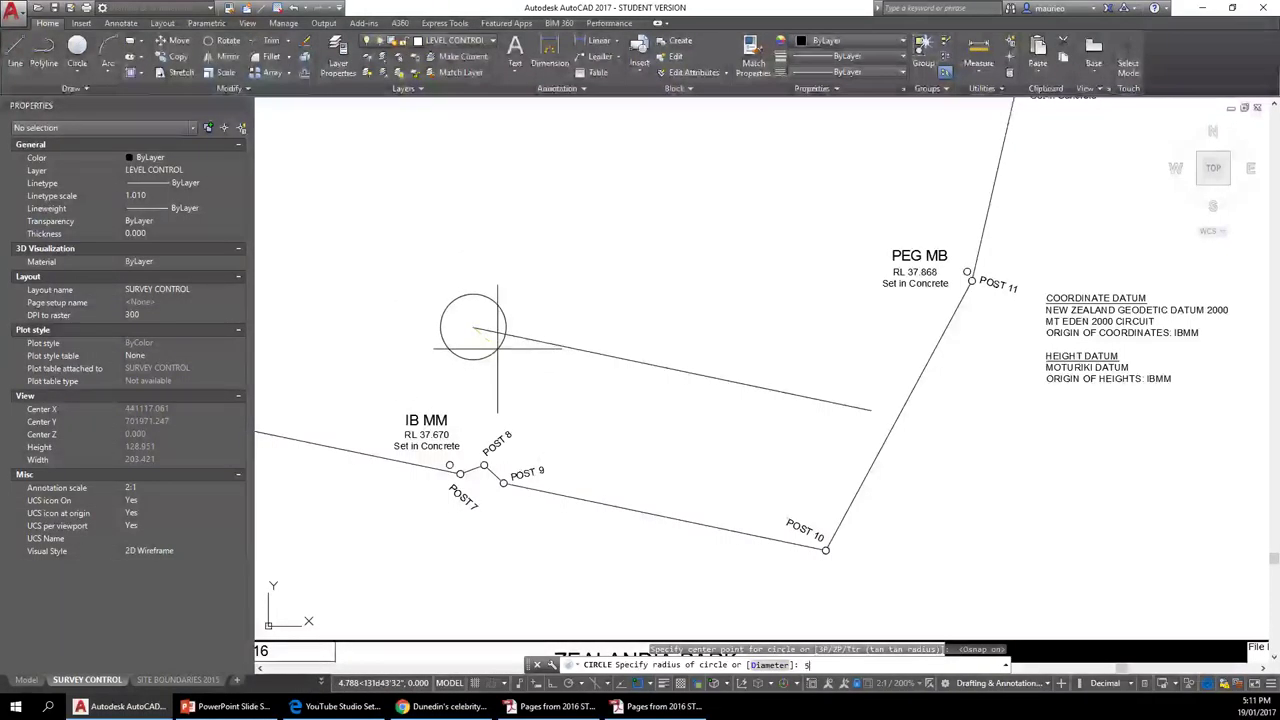
{"action": "key", "text": "Return"}
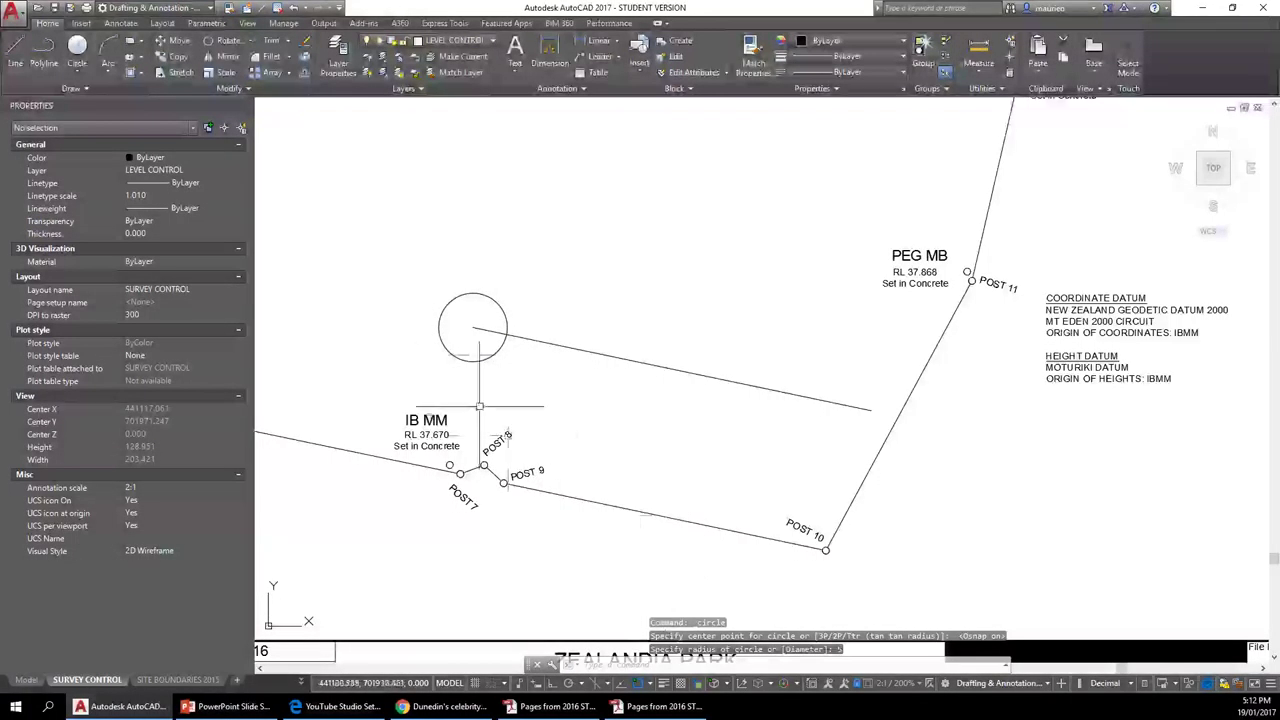
{"action": "right_click", "coordinate": [529, 208]}
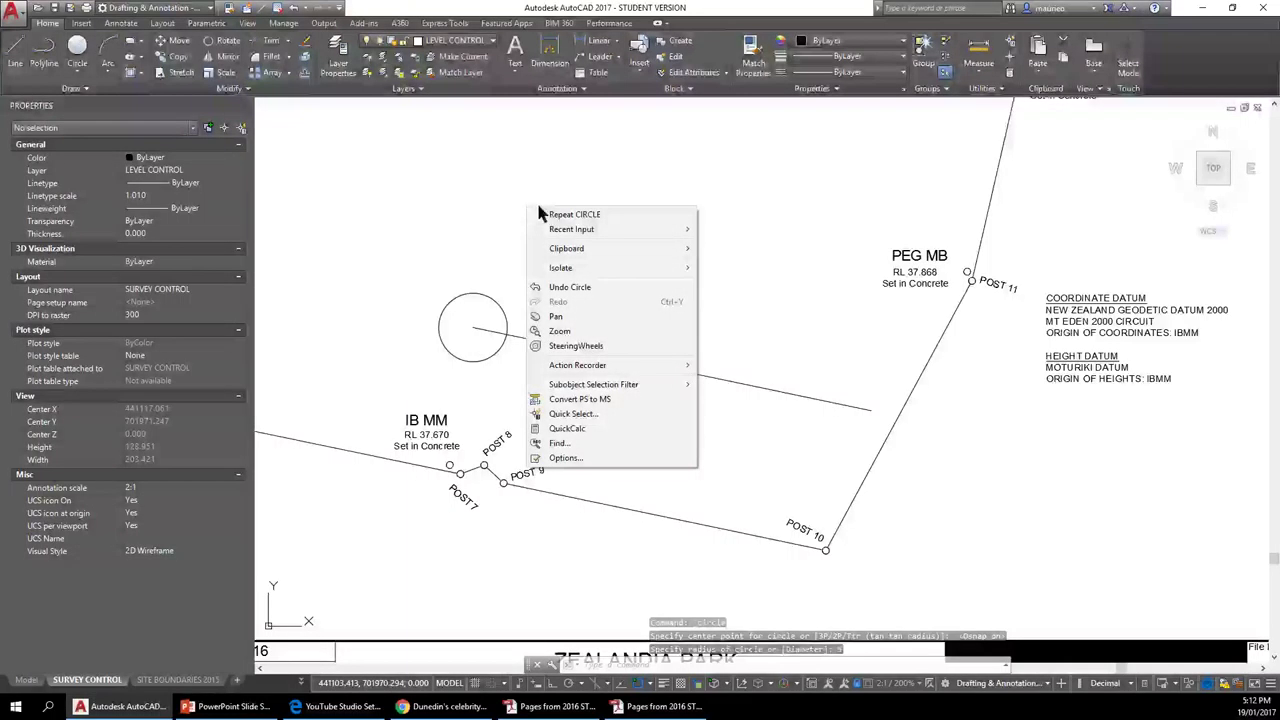
{"action": "left_click", "coordinate": [576, 215]}
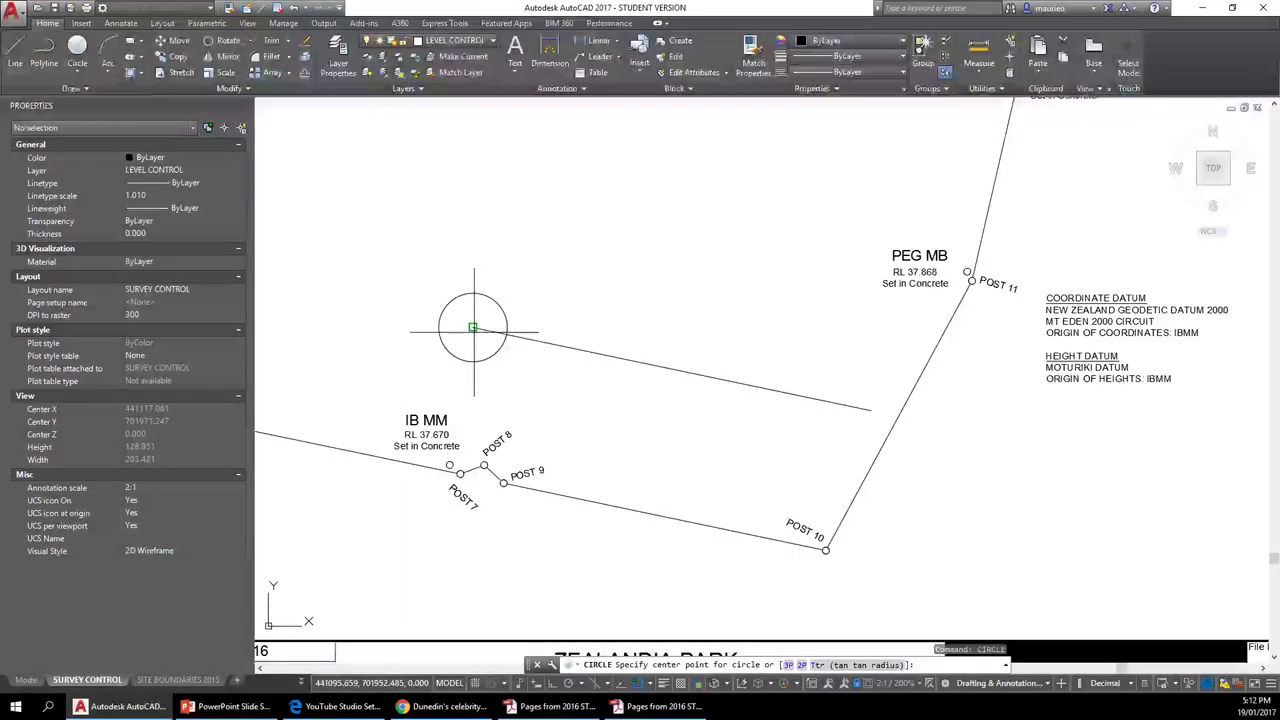
{"action": "left_click", "coordinate": [473, 326]}
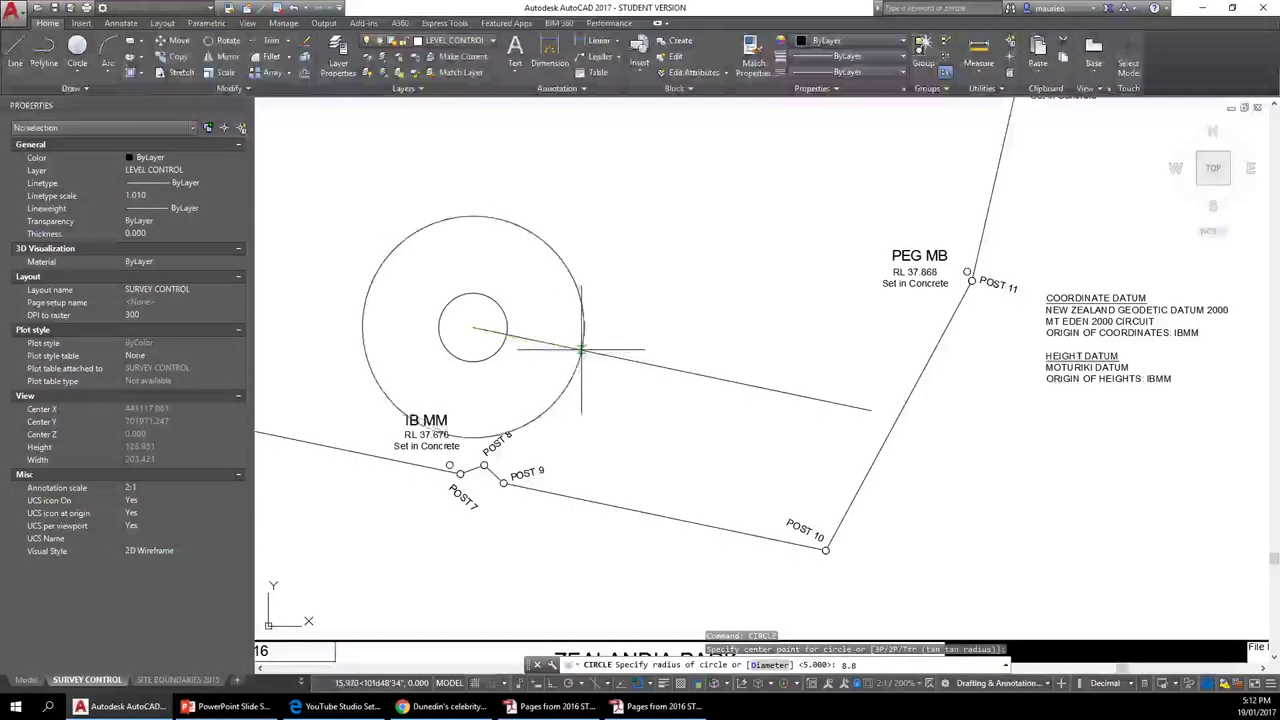
{"action": "type", "text": "8.8"}
{"action": "key", "text": "Return"}
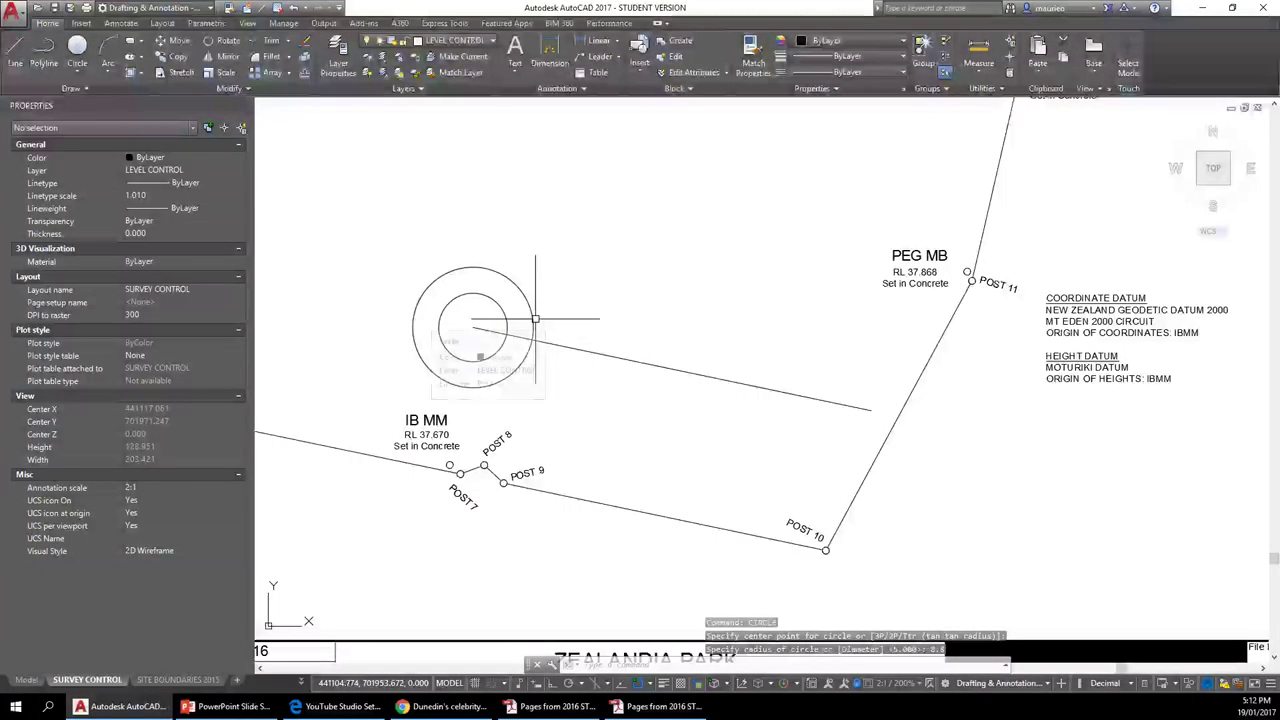
{"action": "right_click", "coordinate": [602, 248]}
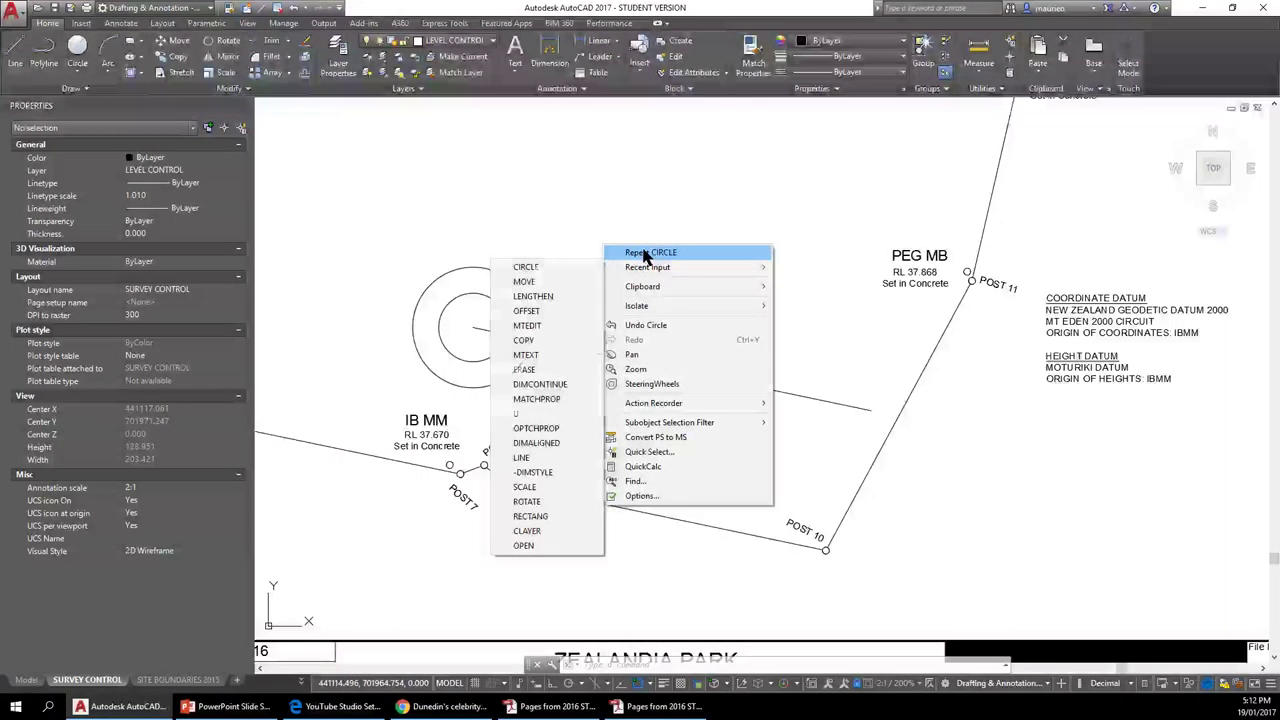
{"action": "left_click", "coordinate": [648, 252]}
{"action": "left_click", "coordinate": [473, 327]}
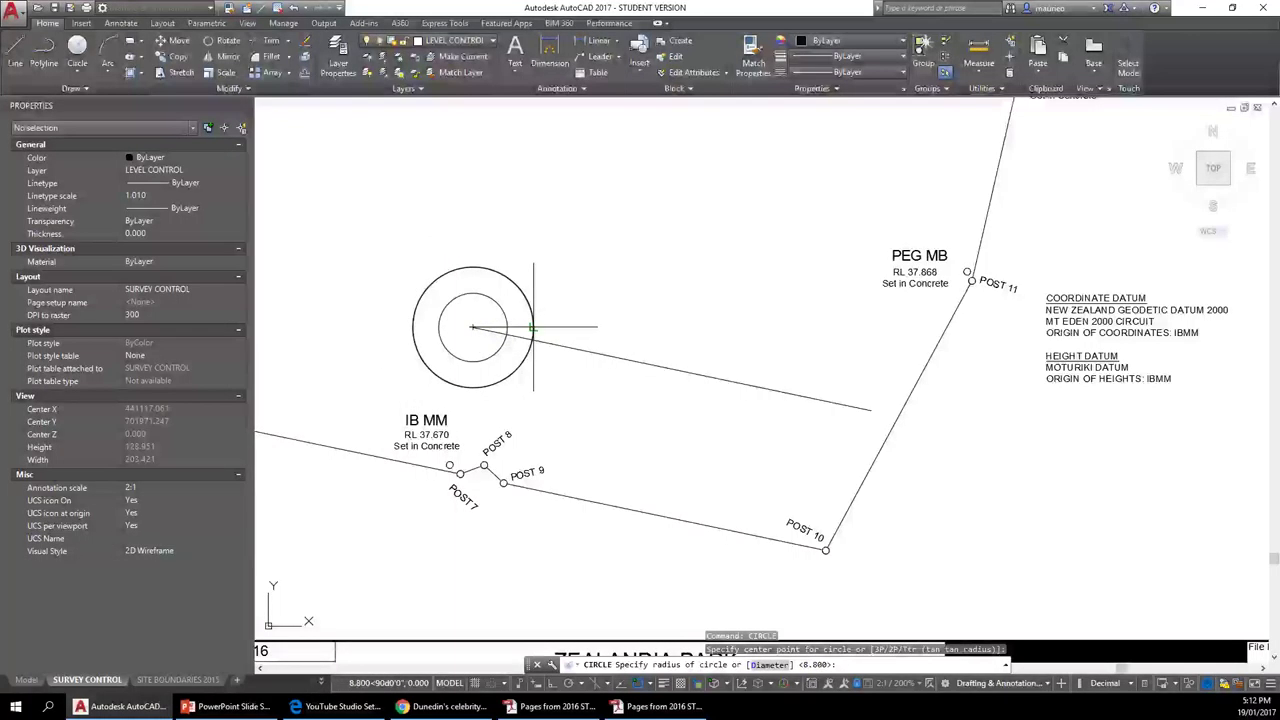
{"action": "type", "text": "10.4"}
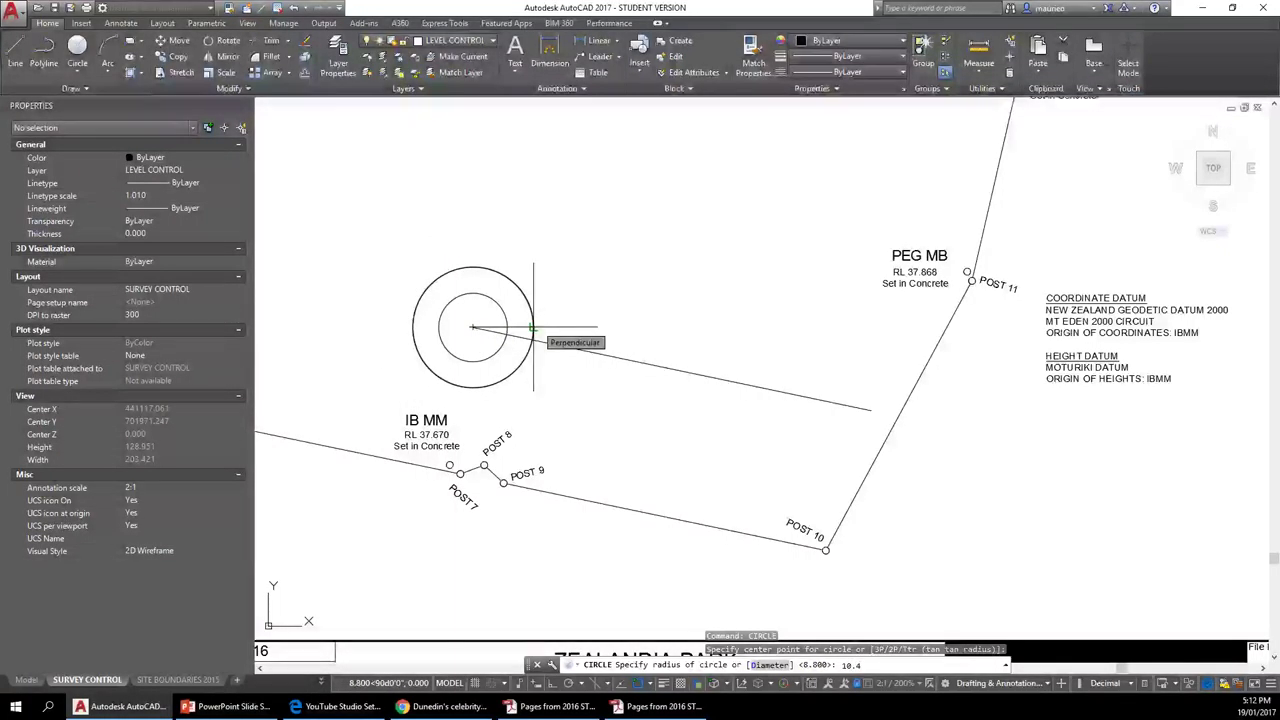
{"action": "key", "text": "Return"}
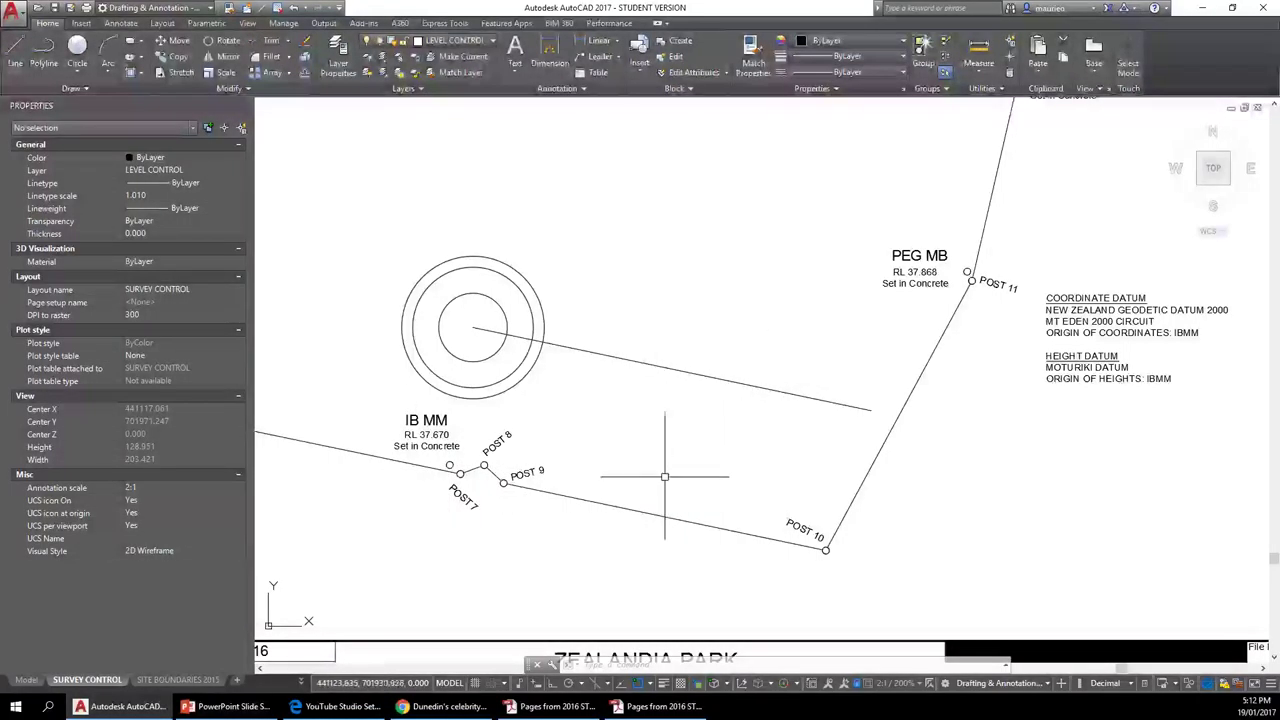
Draw a radius-28 circle centred where the line meets the outer ring.
{"action": "left_click", "coordinate": [78, 55]}
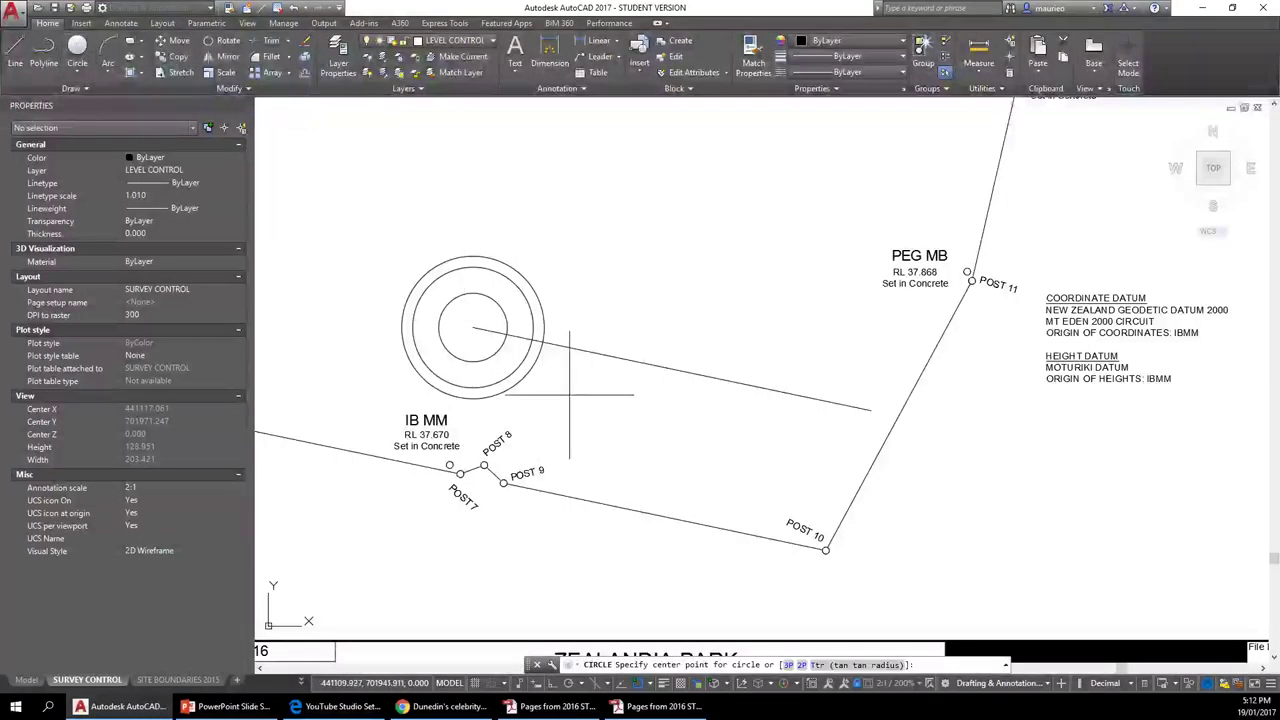
{"action": "left_click", "coordinate": [543, 342]}
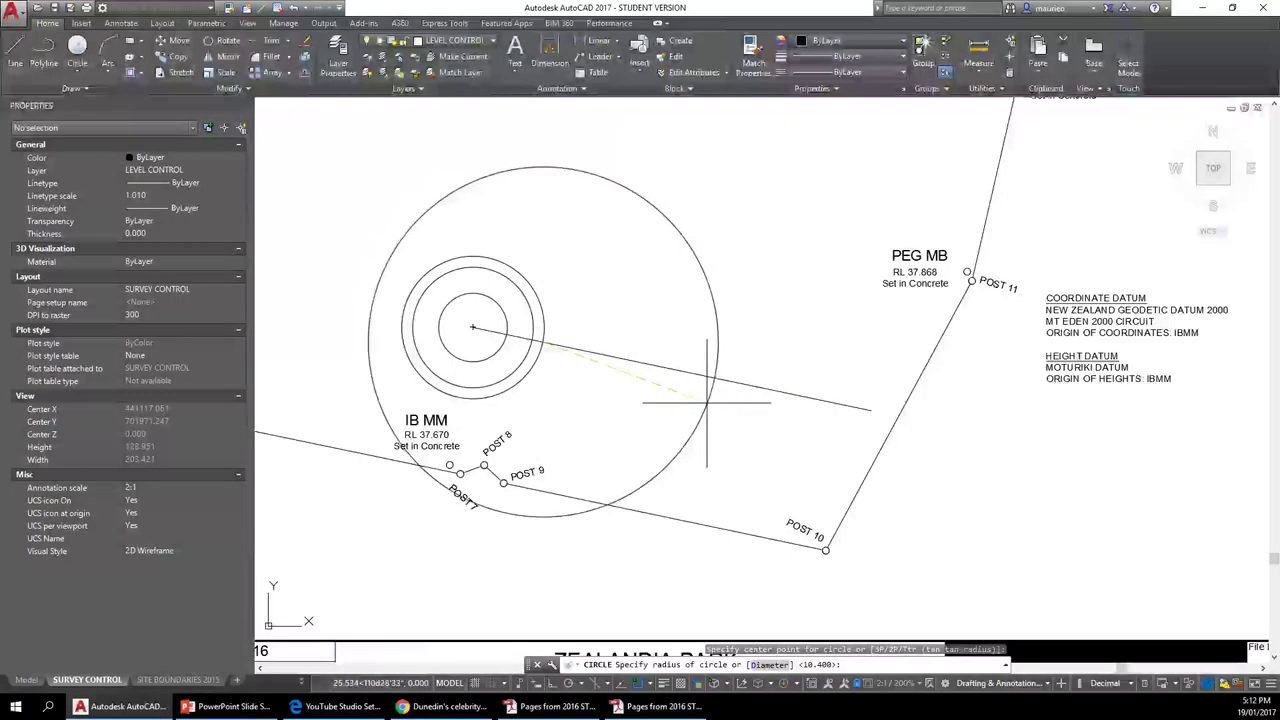
{"action": "type", "text": "28"}
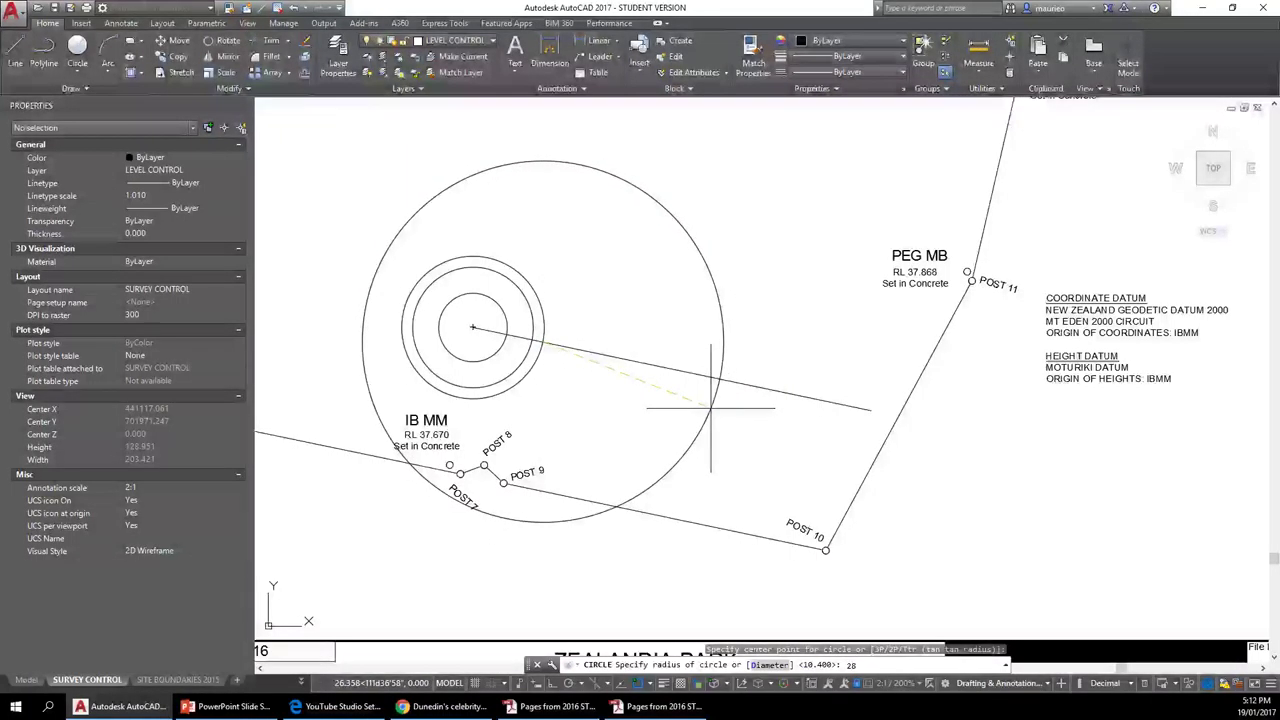
{"action": "key", "text": "Return"}
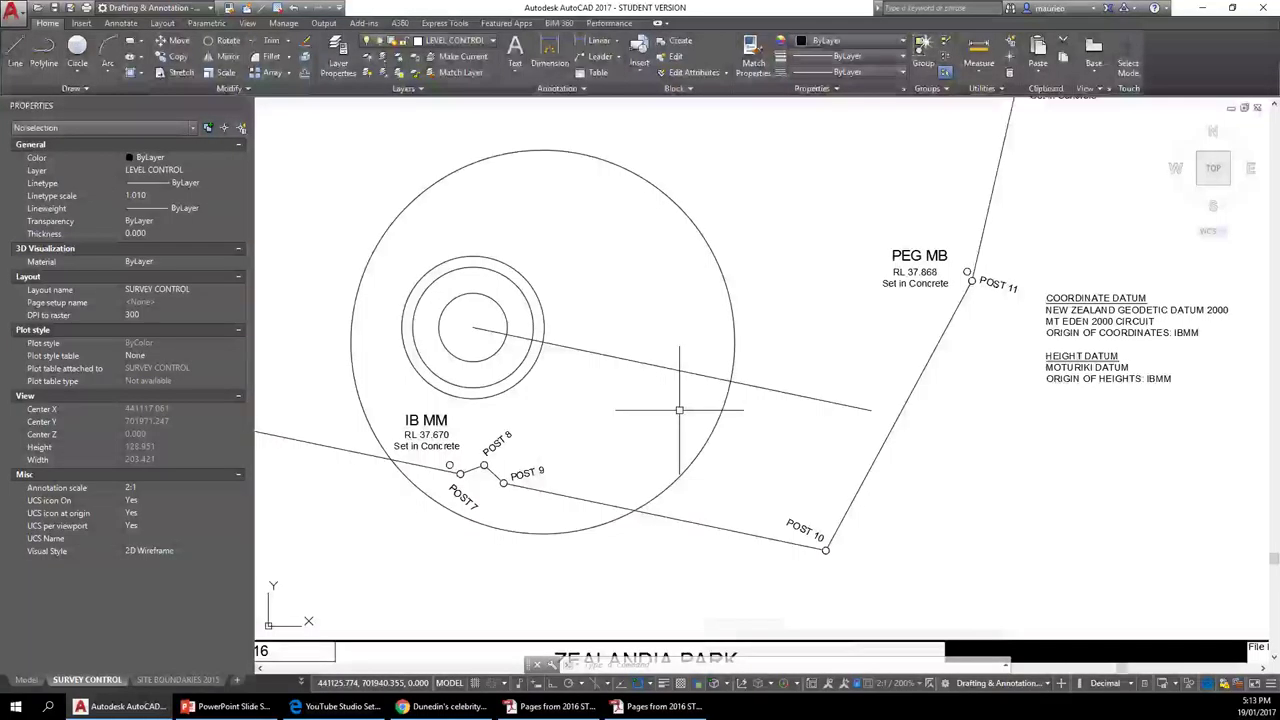
{"action": "type", "text": "c"}
{"action": "key", "text": "Return"}
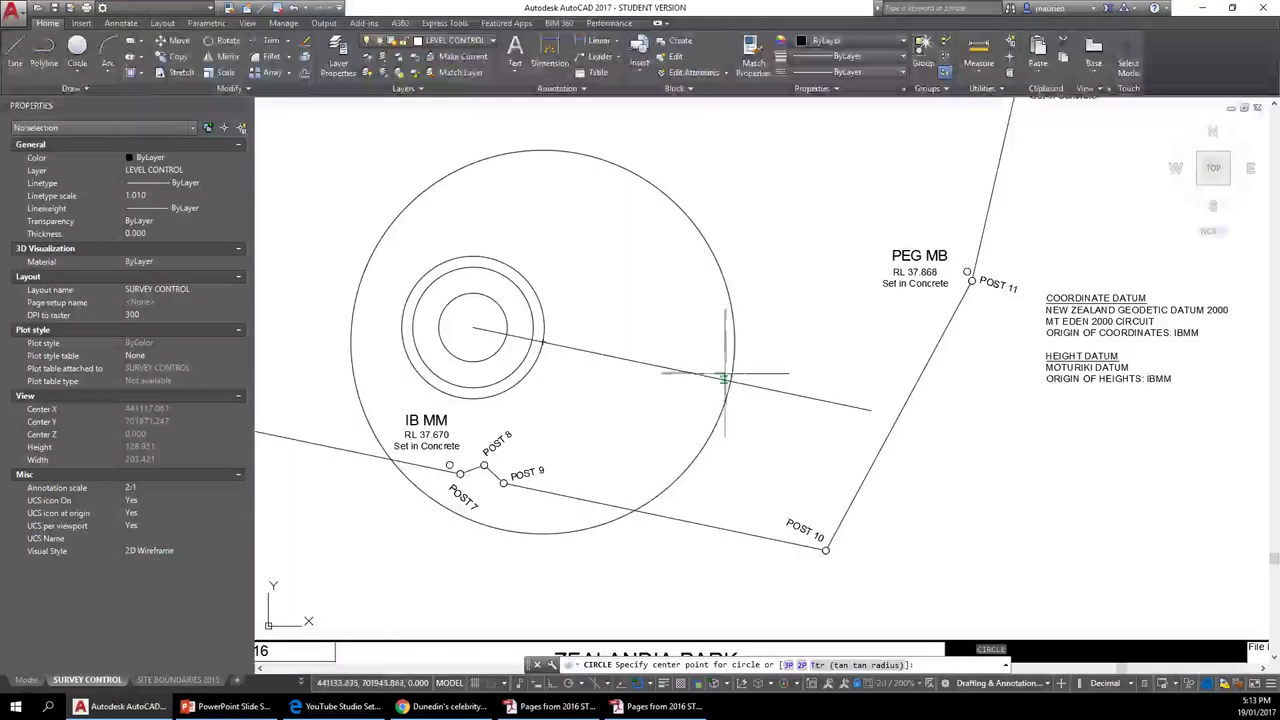
Draw concentric circles of radius 3.1, 21, 6.7 and 10 where the radius-28 circle crosses the line.
{"action": "left_click", "coordinate": [731, 380]}
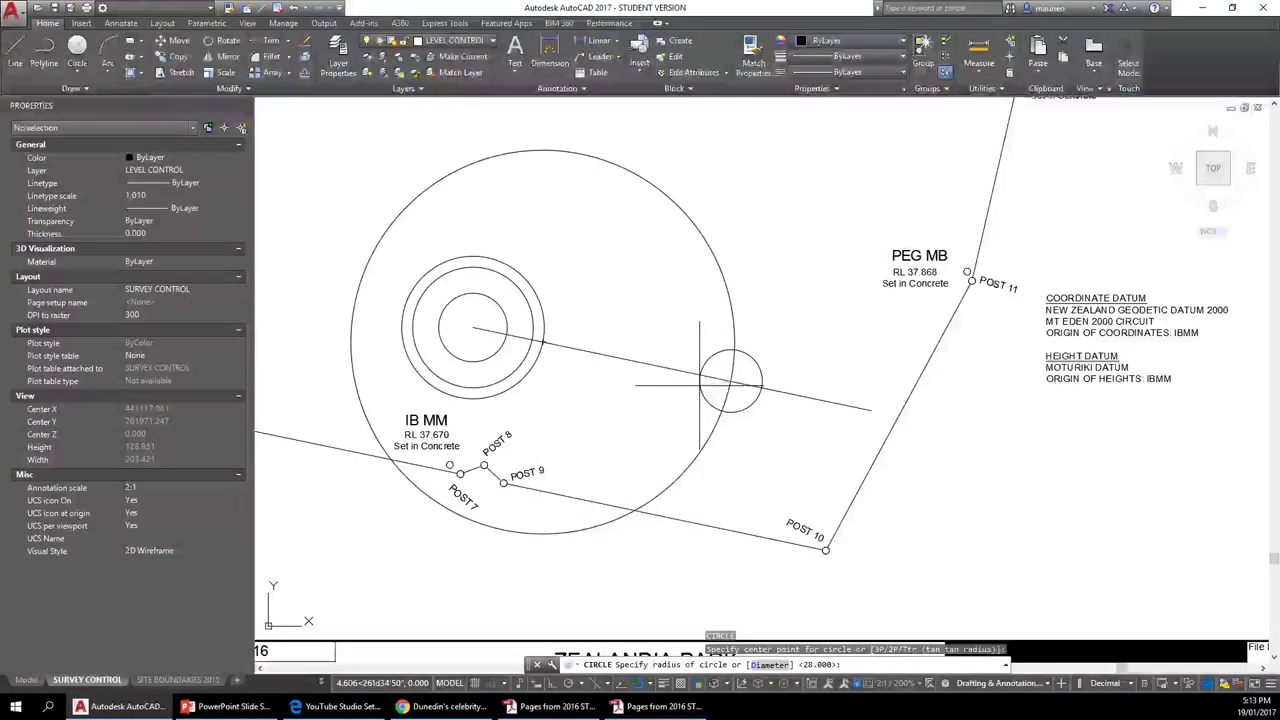
{"action": "key", "text": "Return"}
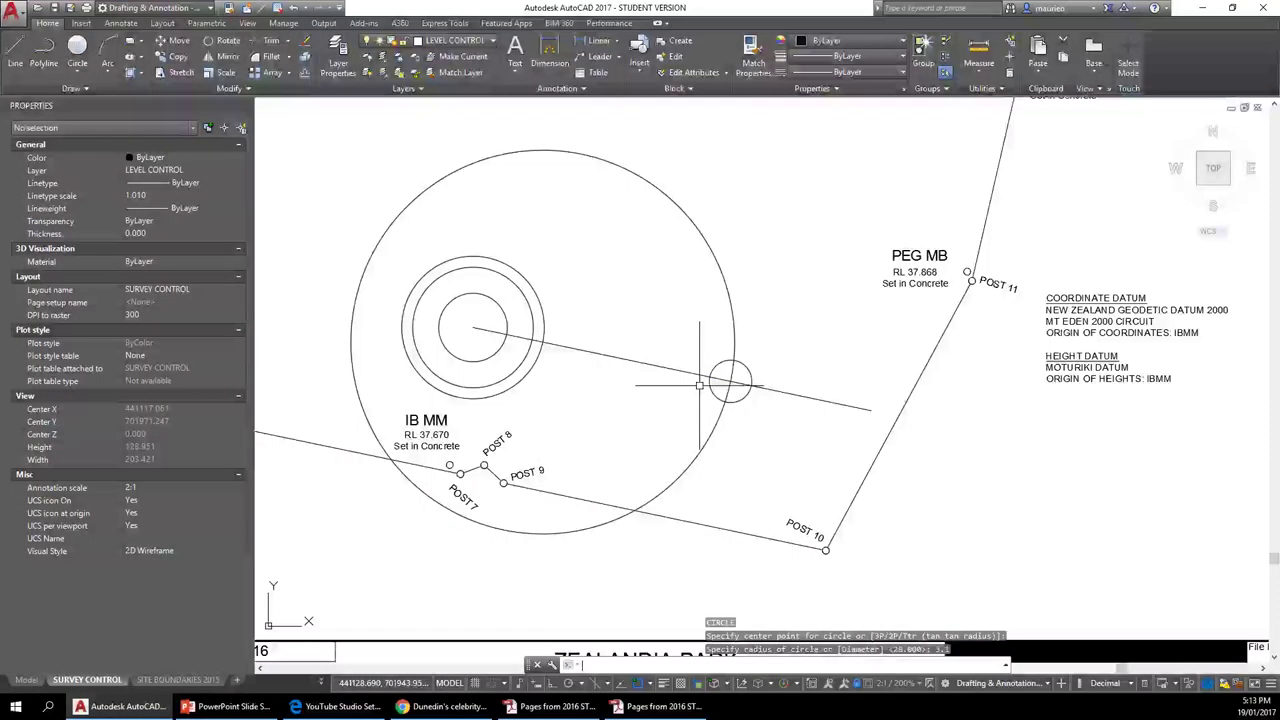
{"action": "right_click", "coordinate": [778, 465]}
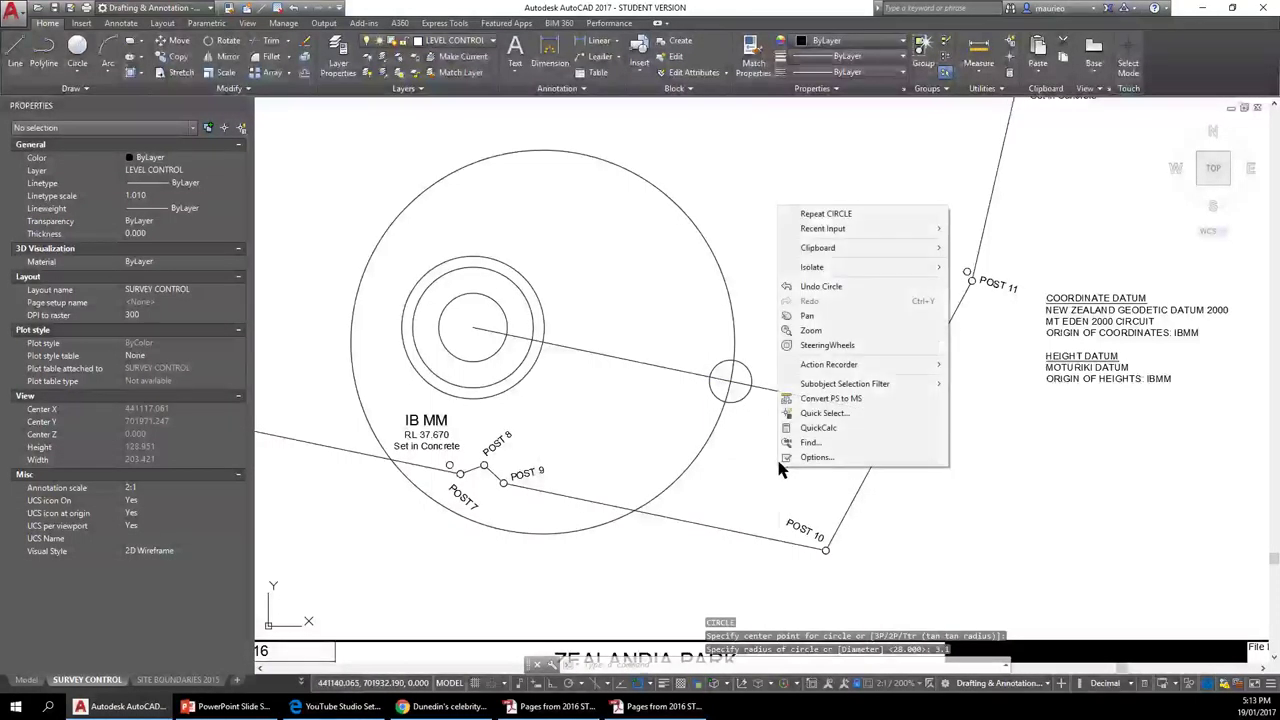
{"action": "left_click", "coordinate": [820, 216]}
{"action": "left_click", "coordinate": [730, 381]}
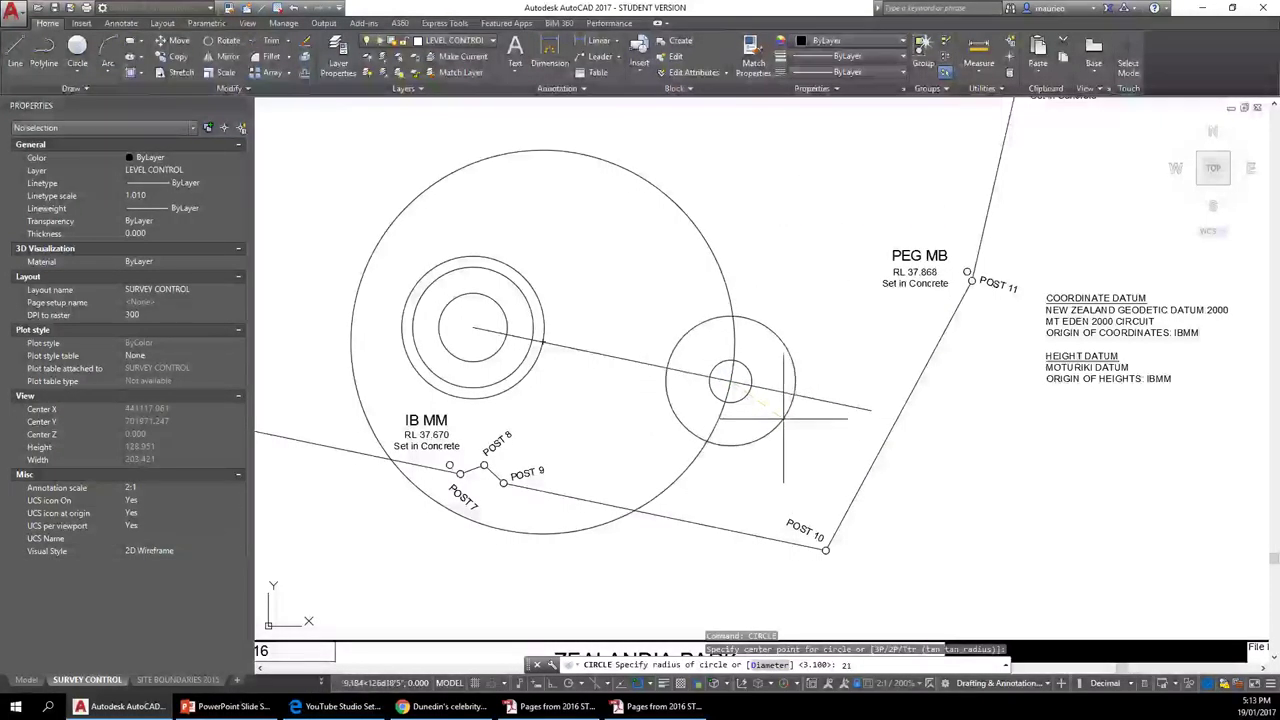
{"action": "type", "text": "21"}
{"action": "key", "text": "Return"}
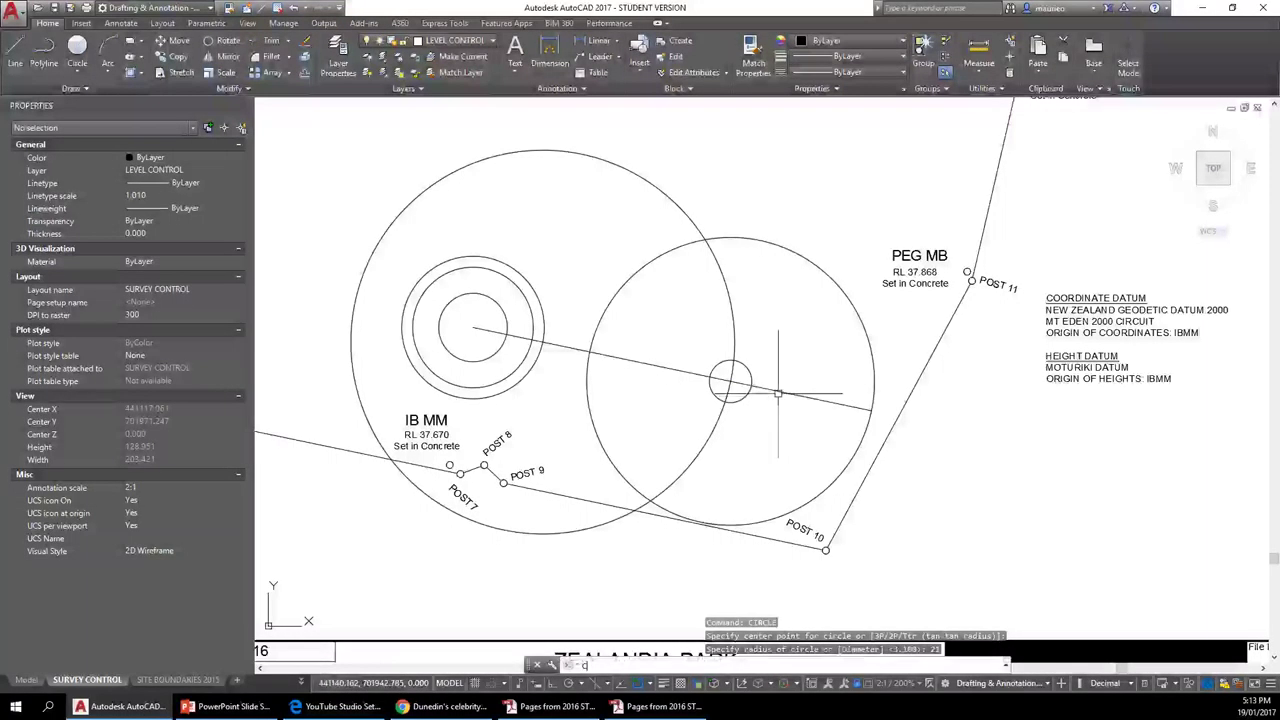
{"action": "key", "text": "Return"}
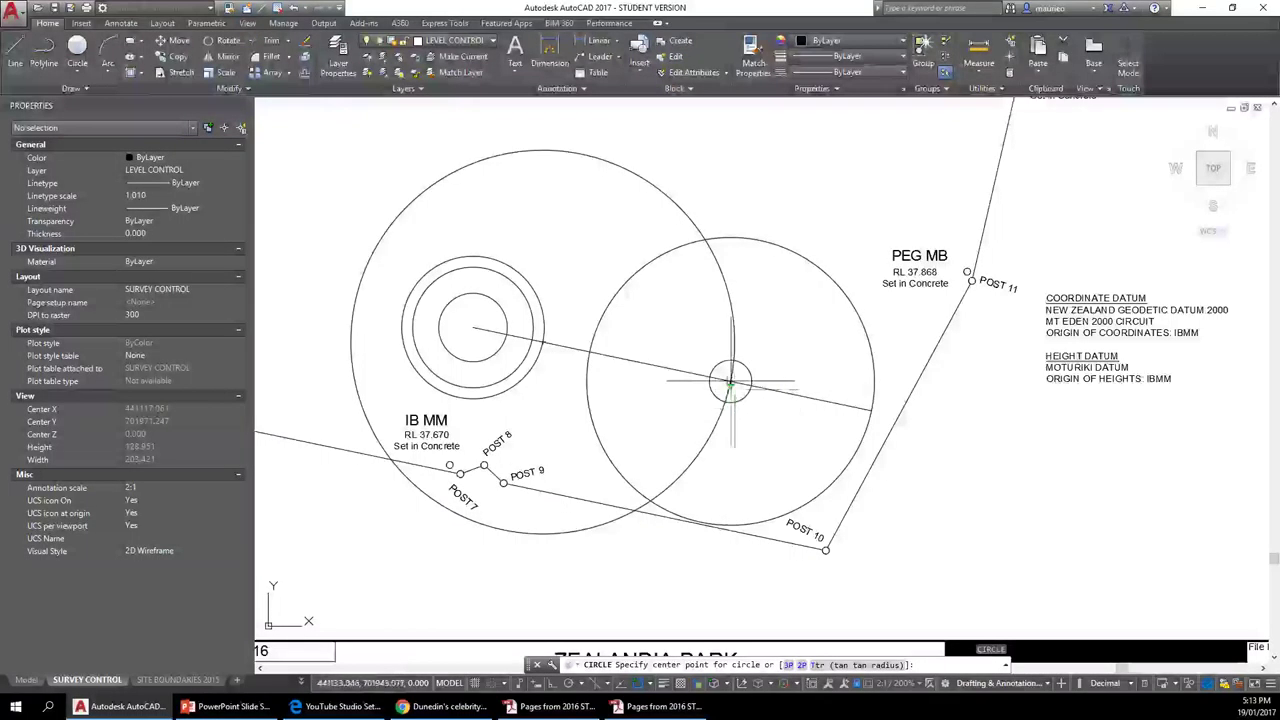
{"action": "left_click", "coordinate": [731, 381]}
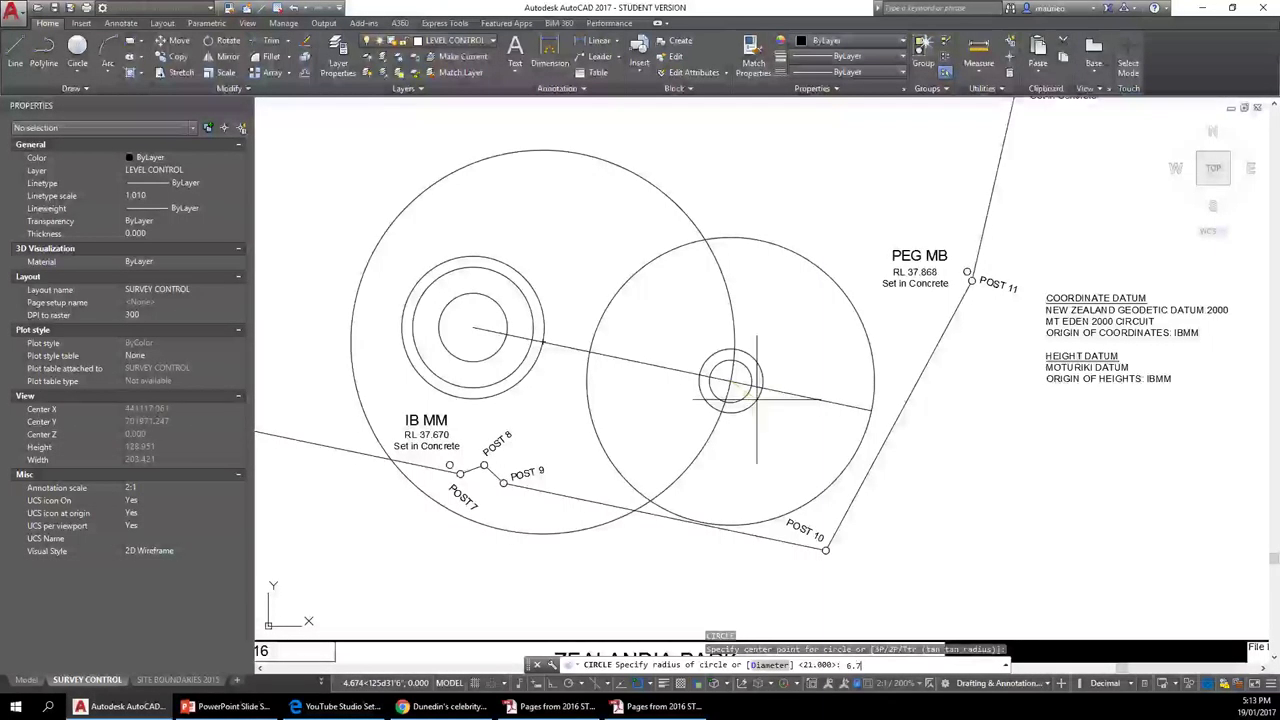
{"action": "key", "text": "Return"}
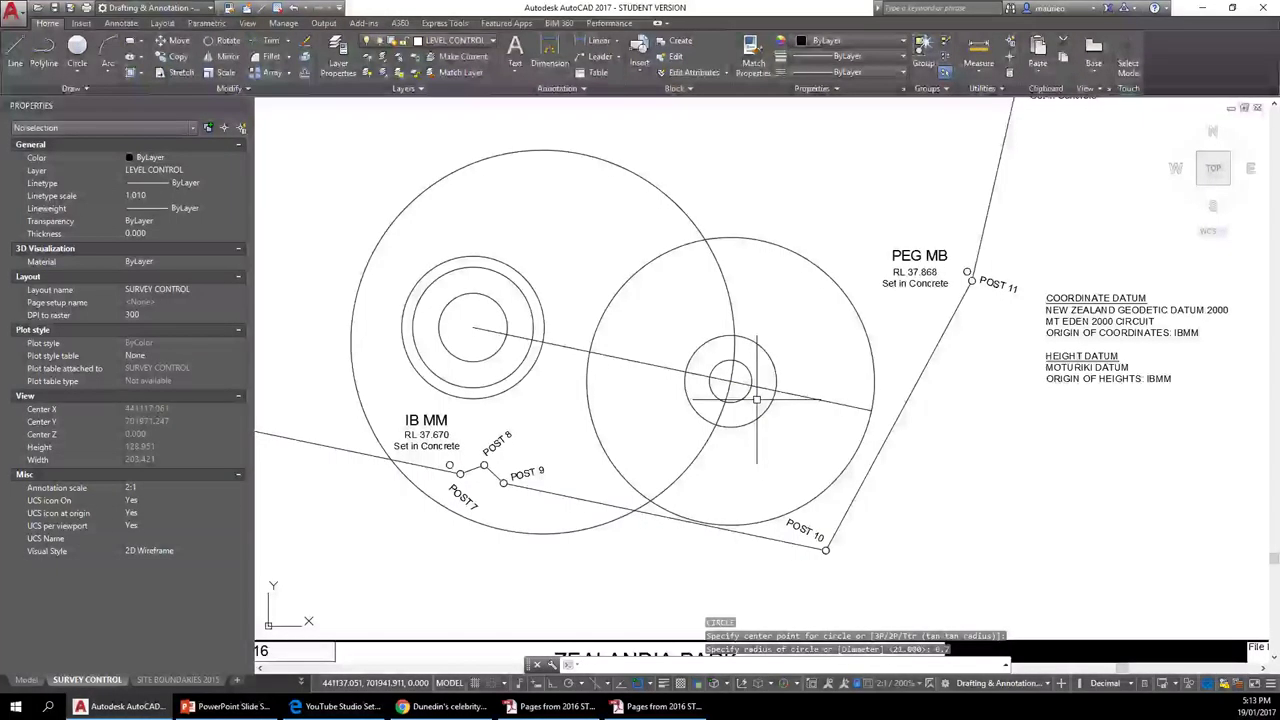
{"action": "key", "text": "Return"}
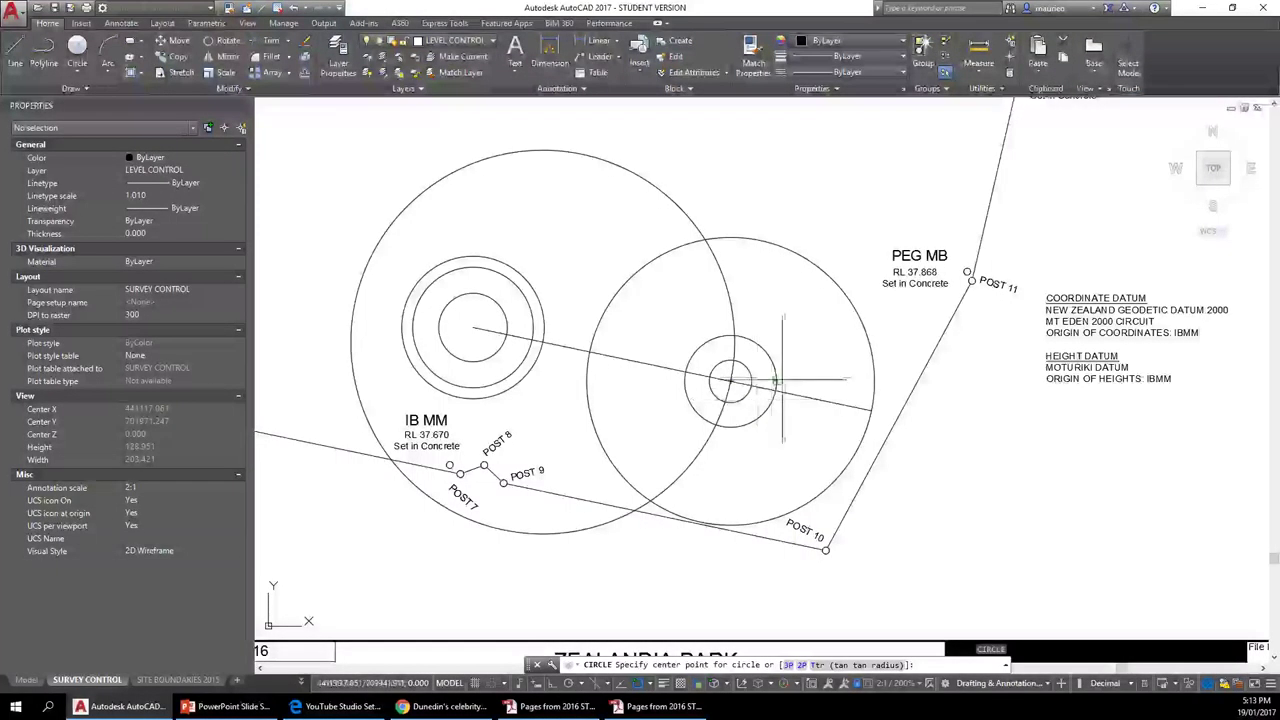
{"action": "left_click", "coordinate": [731, 381]}
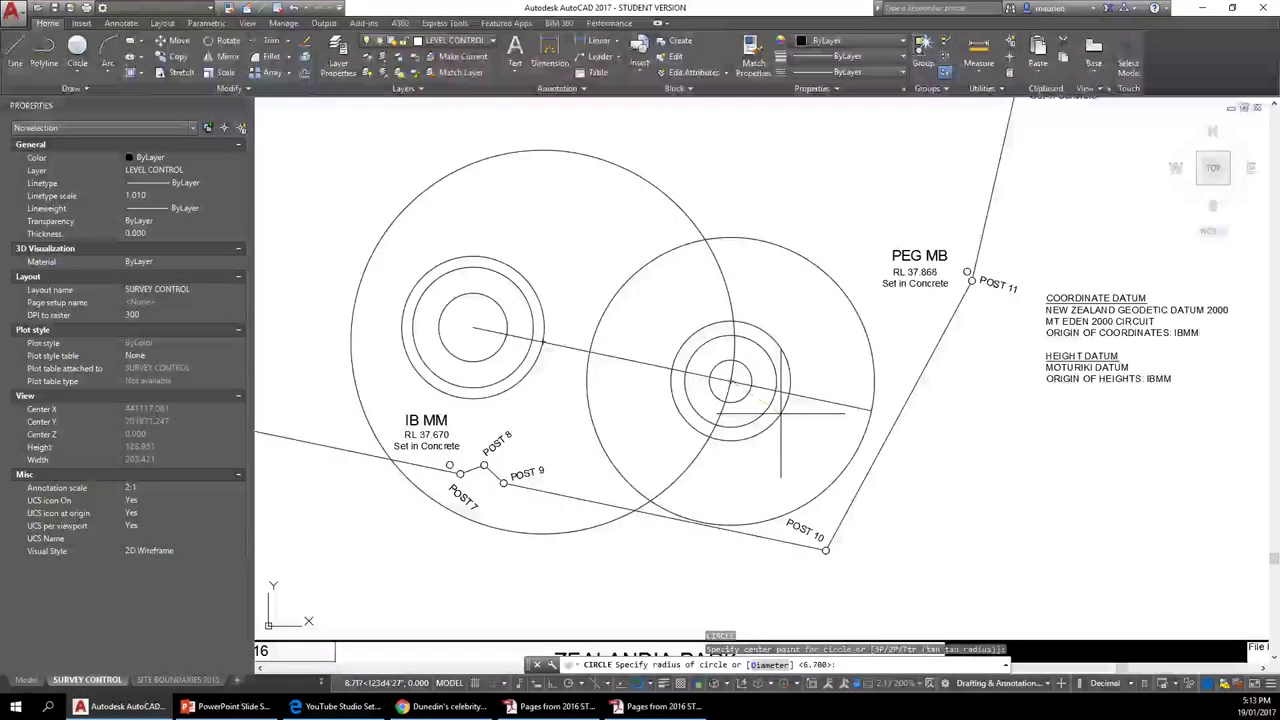
{"action": "key", "text": "Return"}
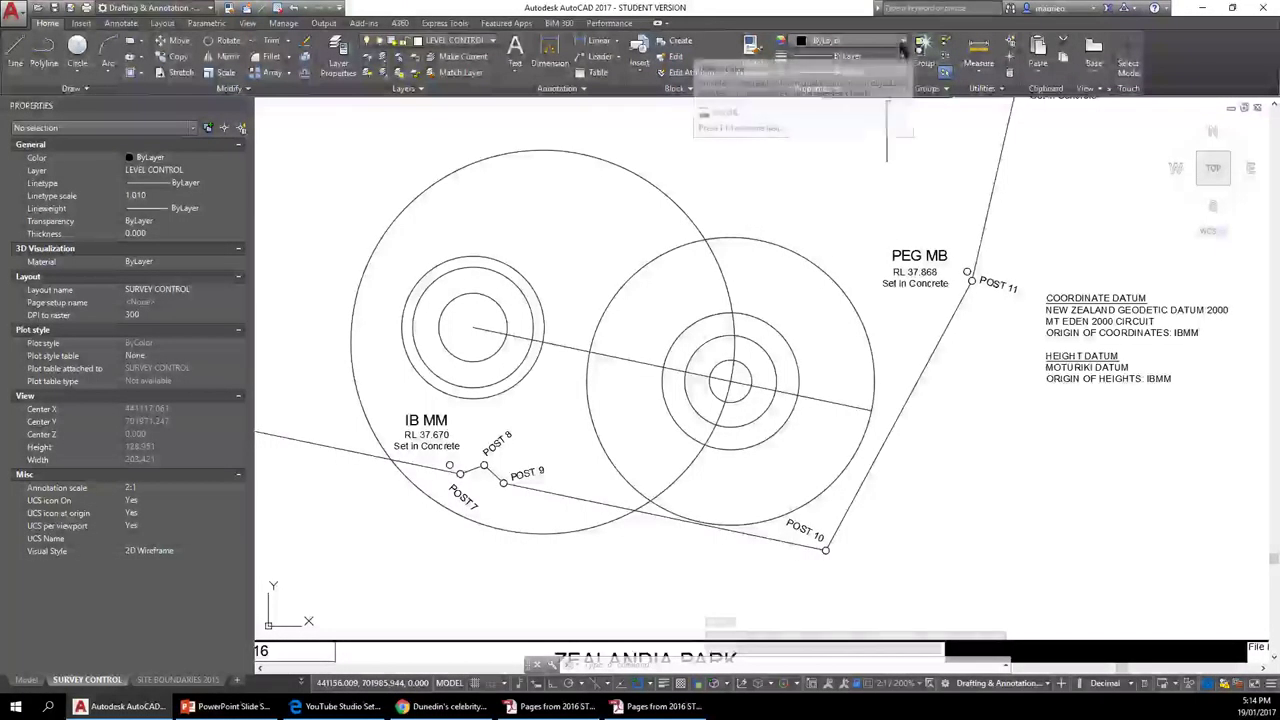
Set the current object colour to Magenta from the Properties panel's Object Color list.
{"action": "left_click", "coordinate": [904, 42]}
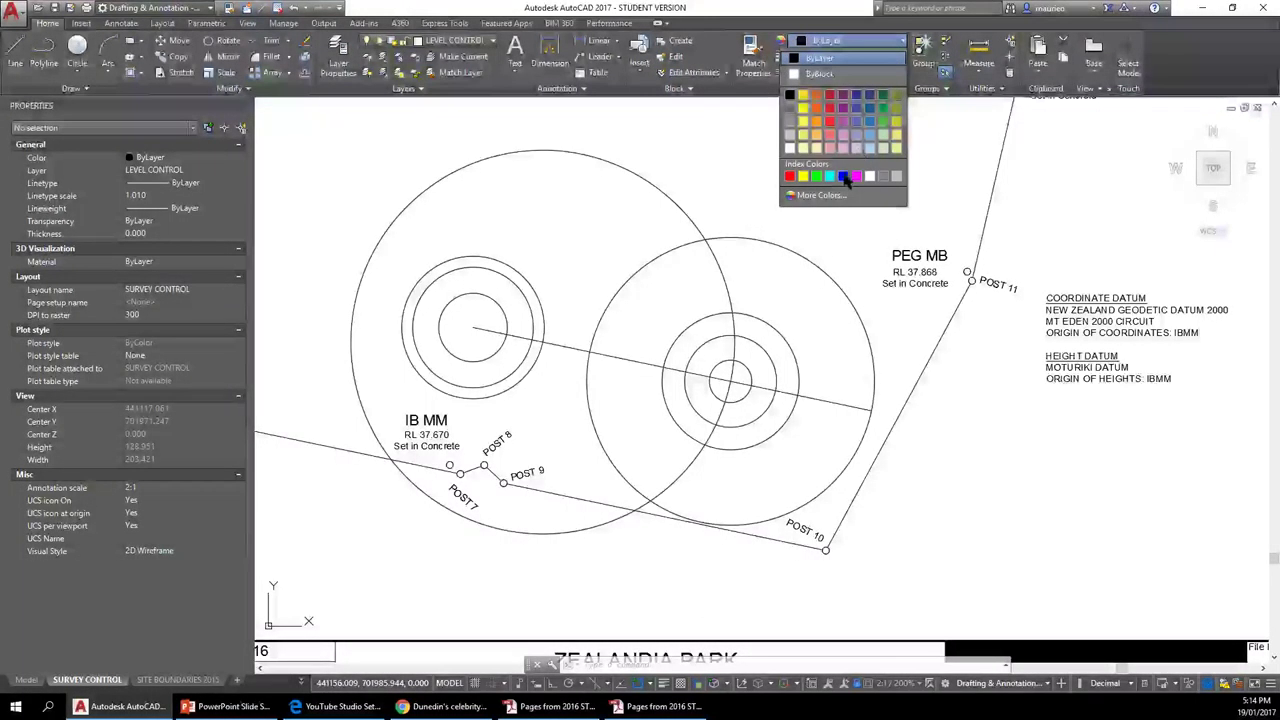
{"action": "left_click", "coordinate": [856, 176]}
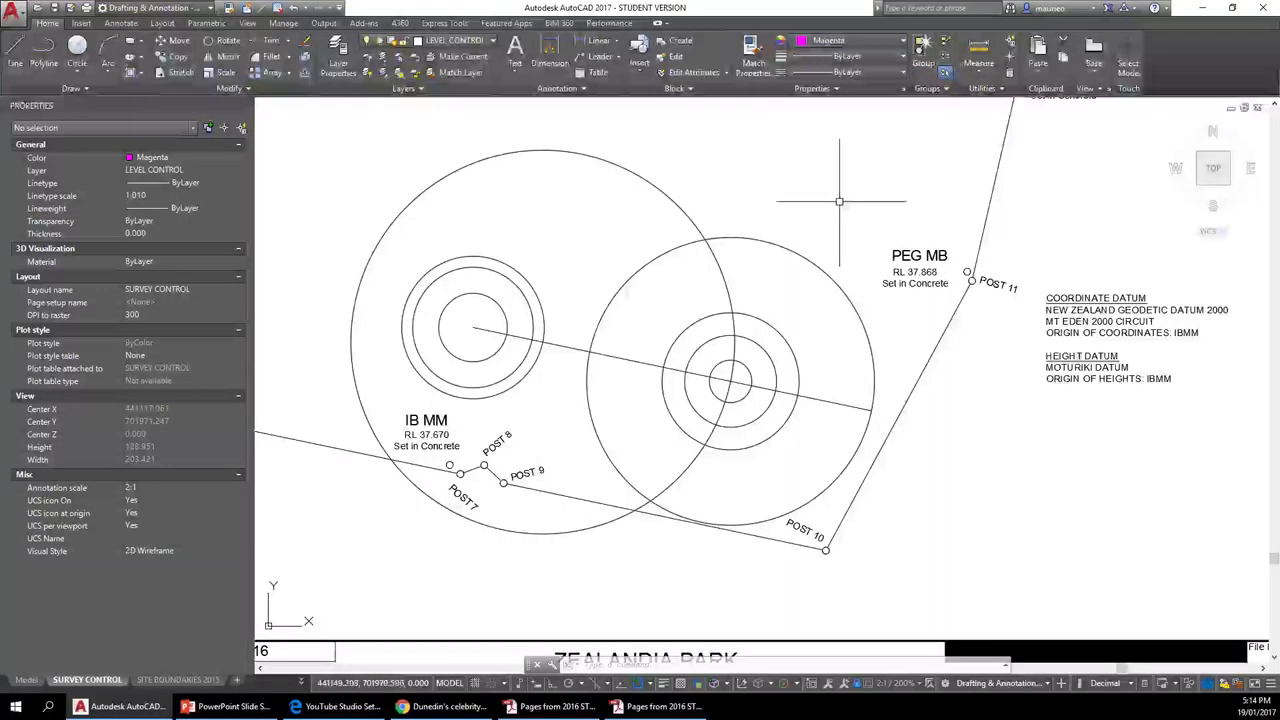
{"action": "left_click", "coordinate": [903, 41]}
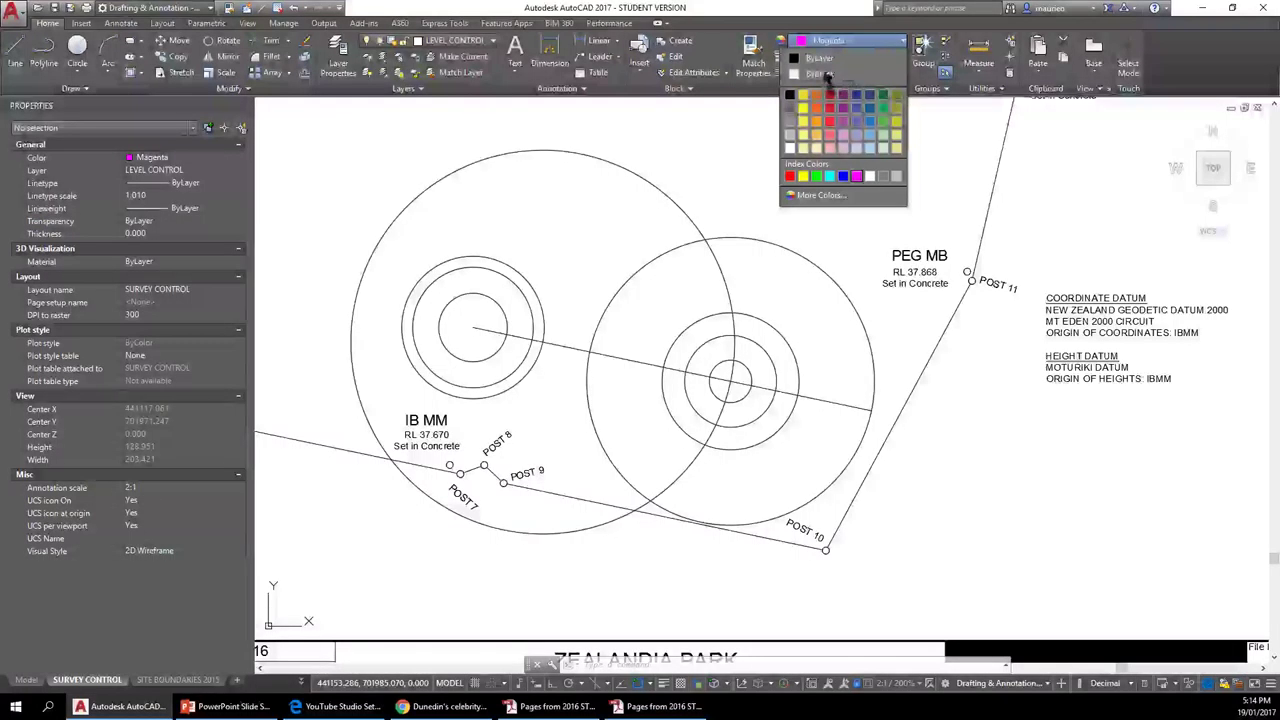
{"action": "left_click", "coordinate": [820, 60]}
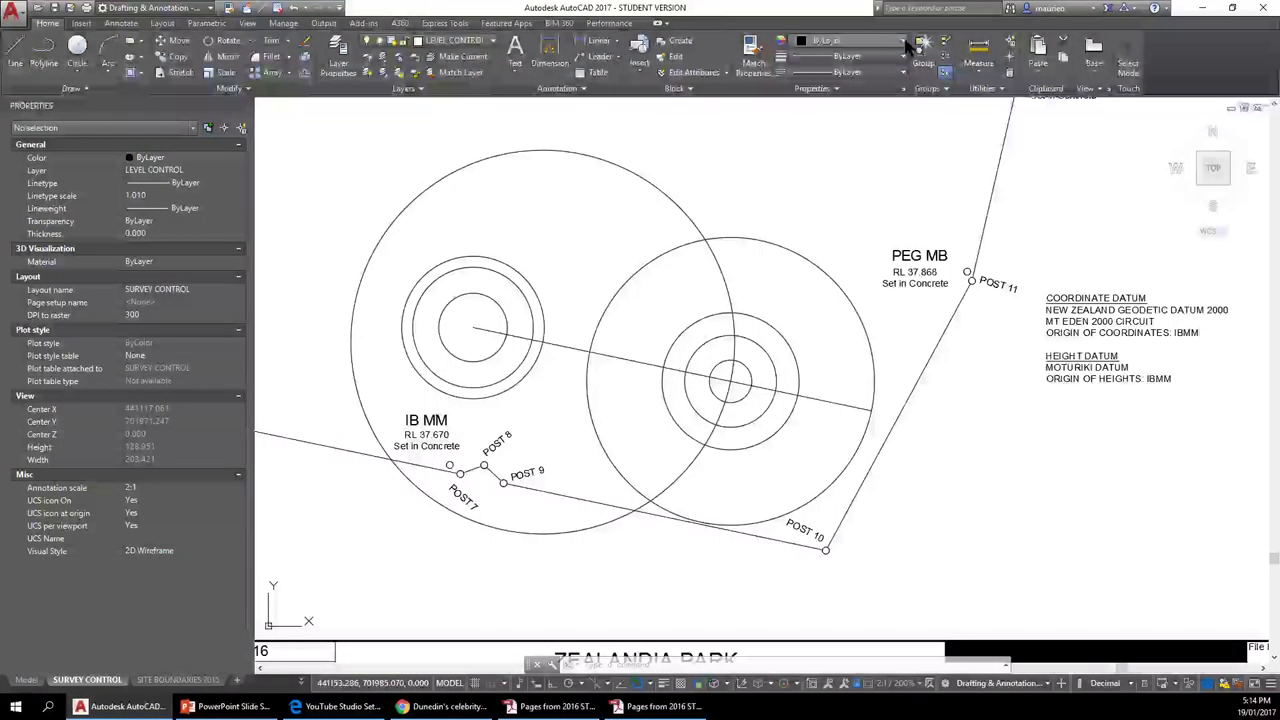
{"action": "left_click", "coordinate": [903, 41]}
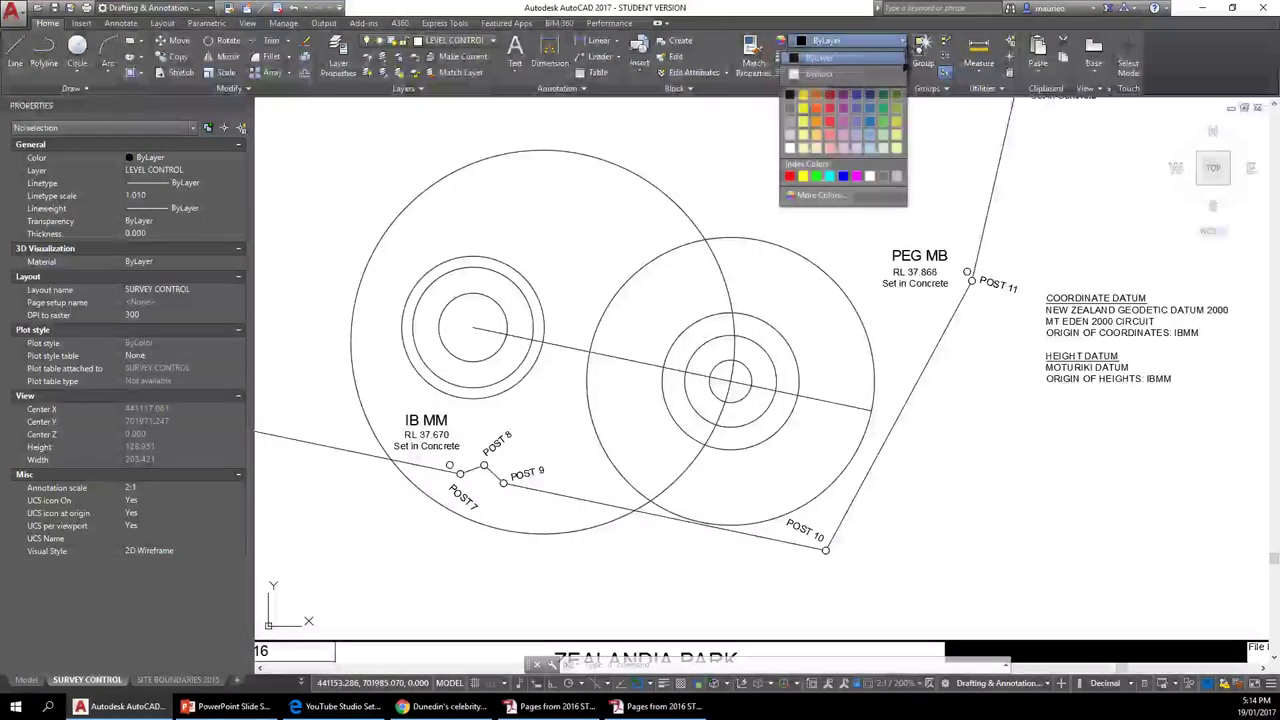
{"action": "left_click", "coordinate": [857, 177]}
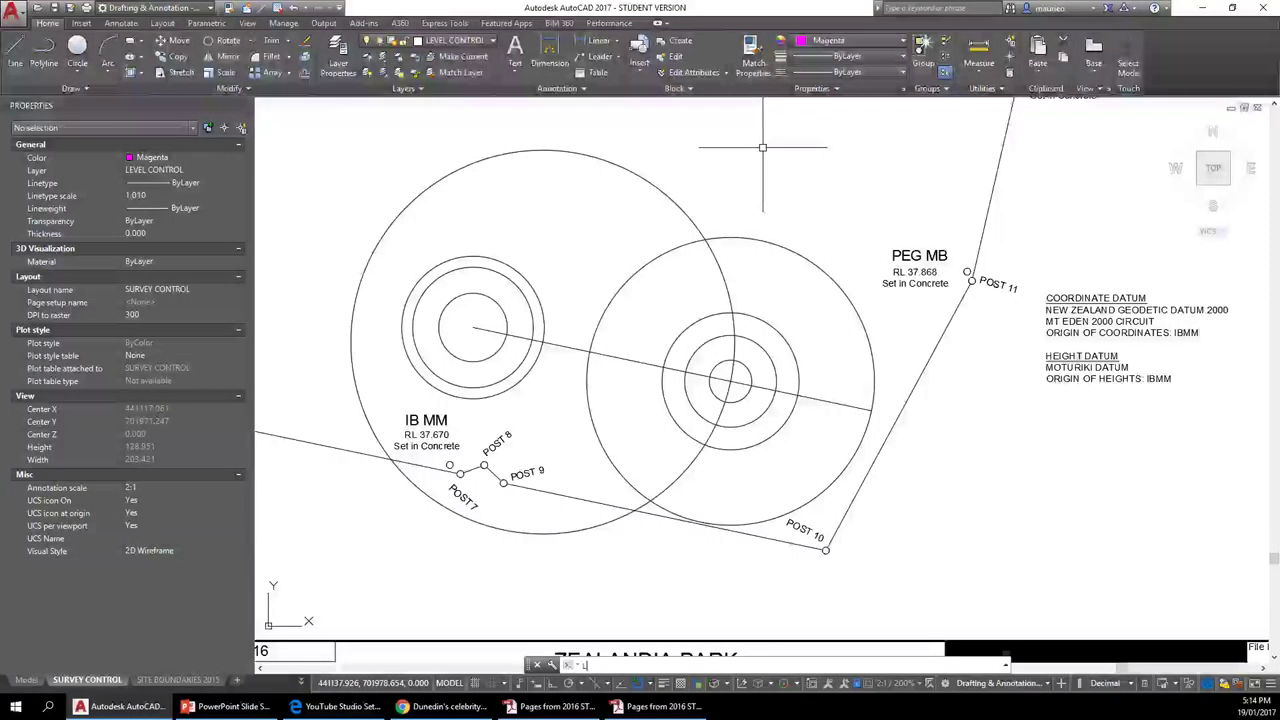
Draw a magenta line from the IB MM ring centre through the circle centres to the chainage line's far end.
{"action": "key", "text": "Return"}
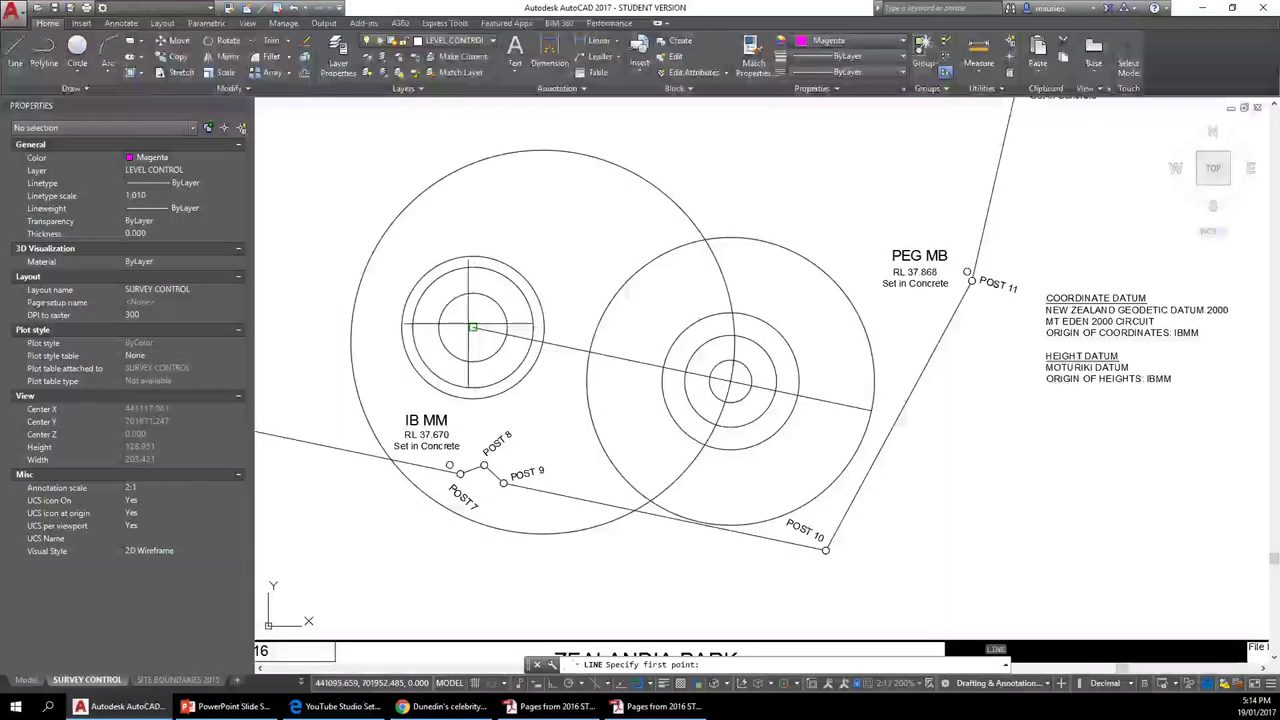
{"action": "left_click", "coordinate": [472, 326]}
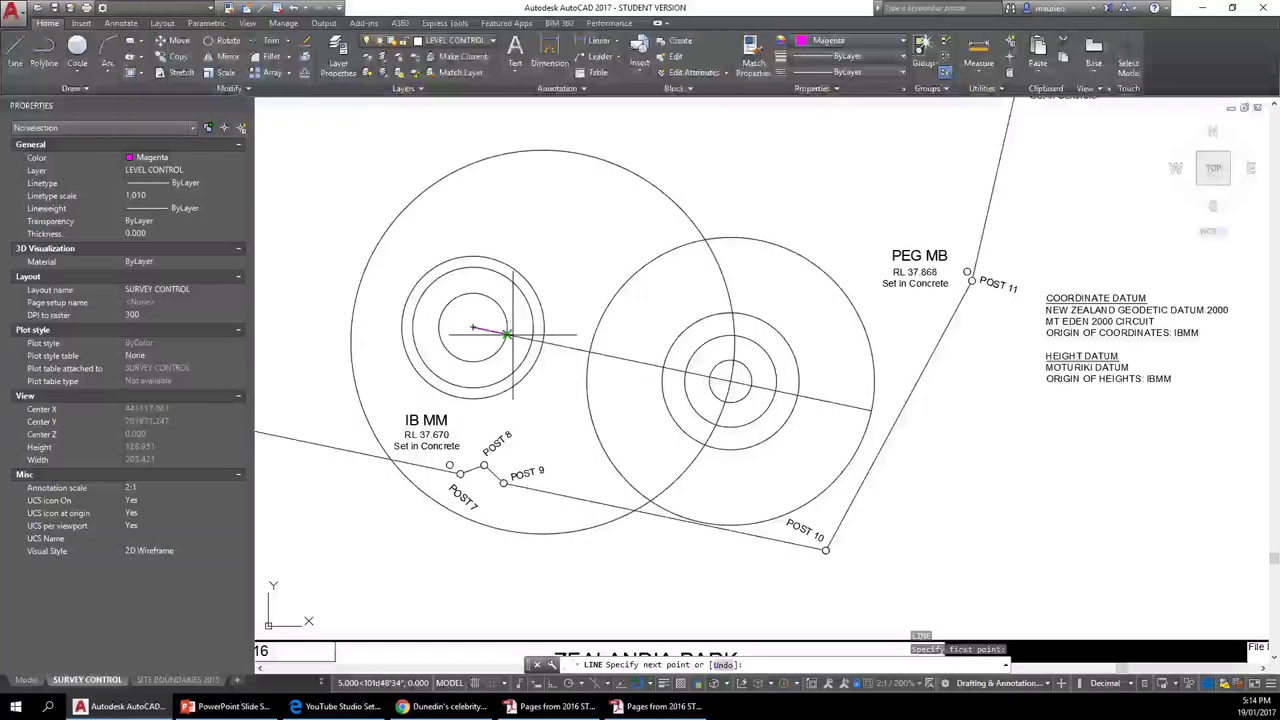
{"action": "left_click", "coordinate": [507, 334]}
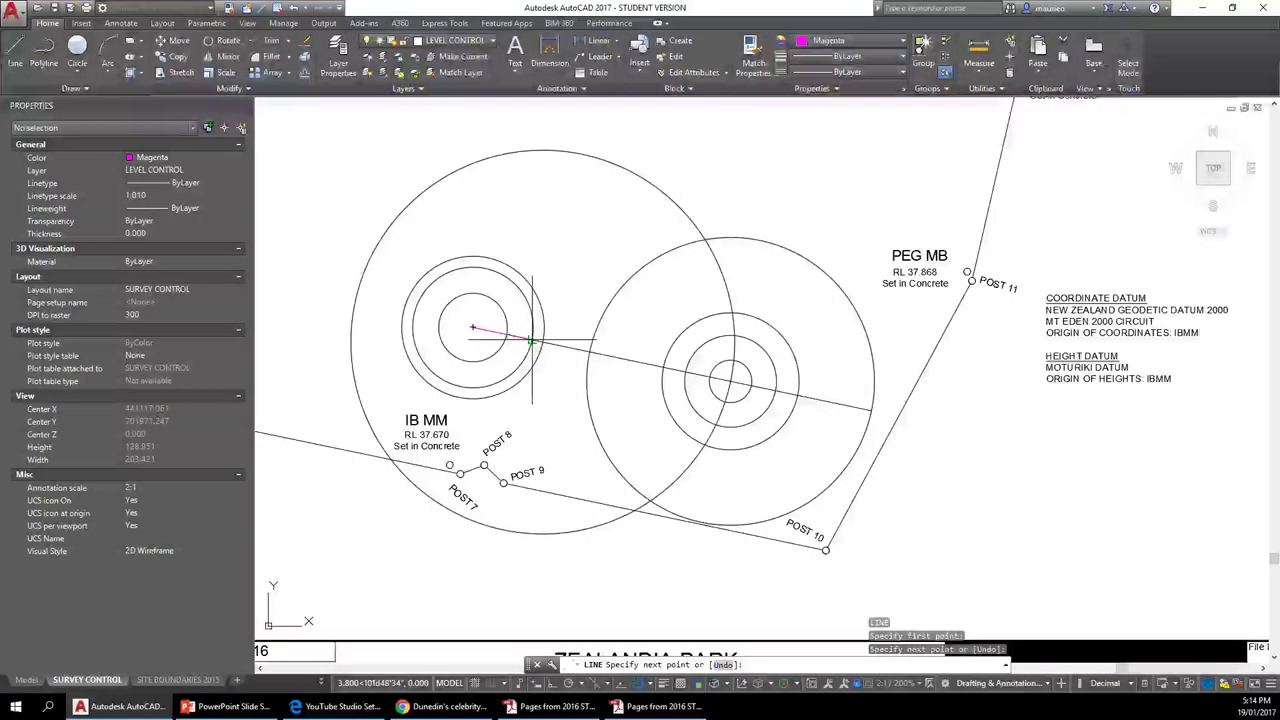
{"action": "left_click", "coordinate": [538, 343]}
{"action": "left_click", "coordinate": [540, 343]}
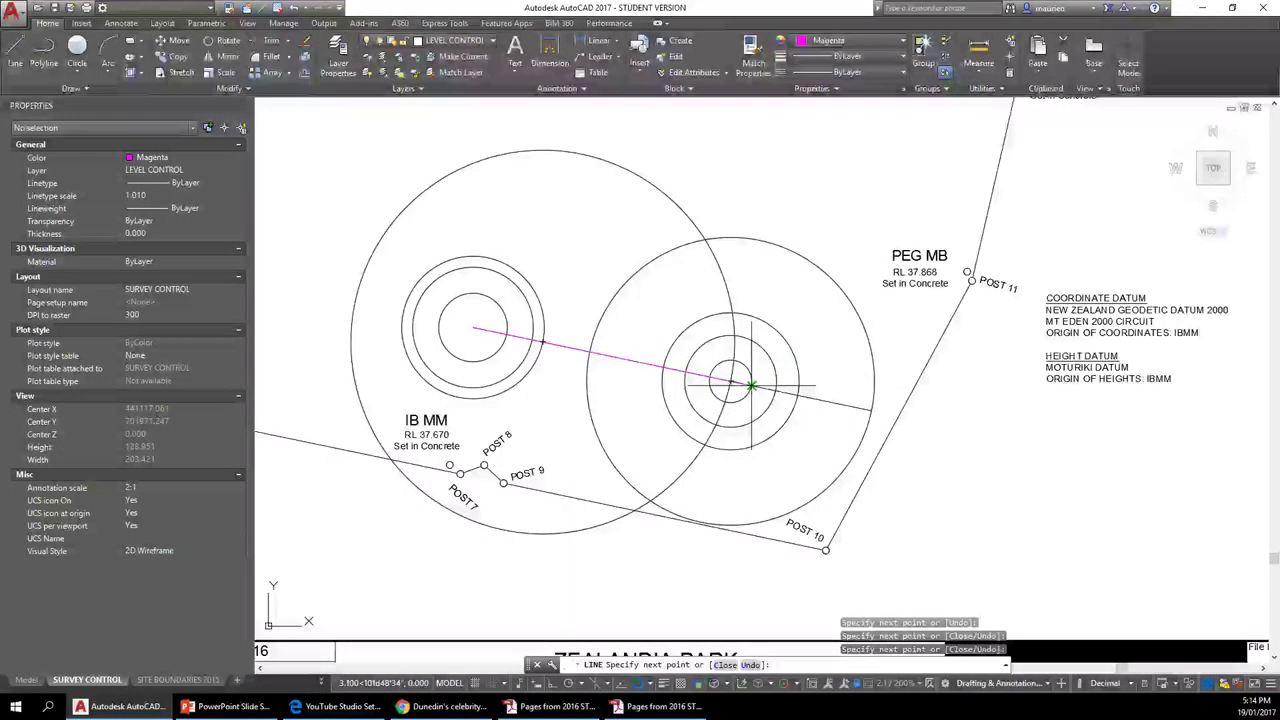
{"action": "left_click", "coordinate": [751, 385]}
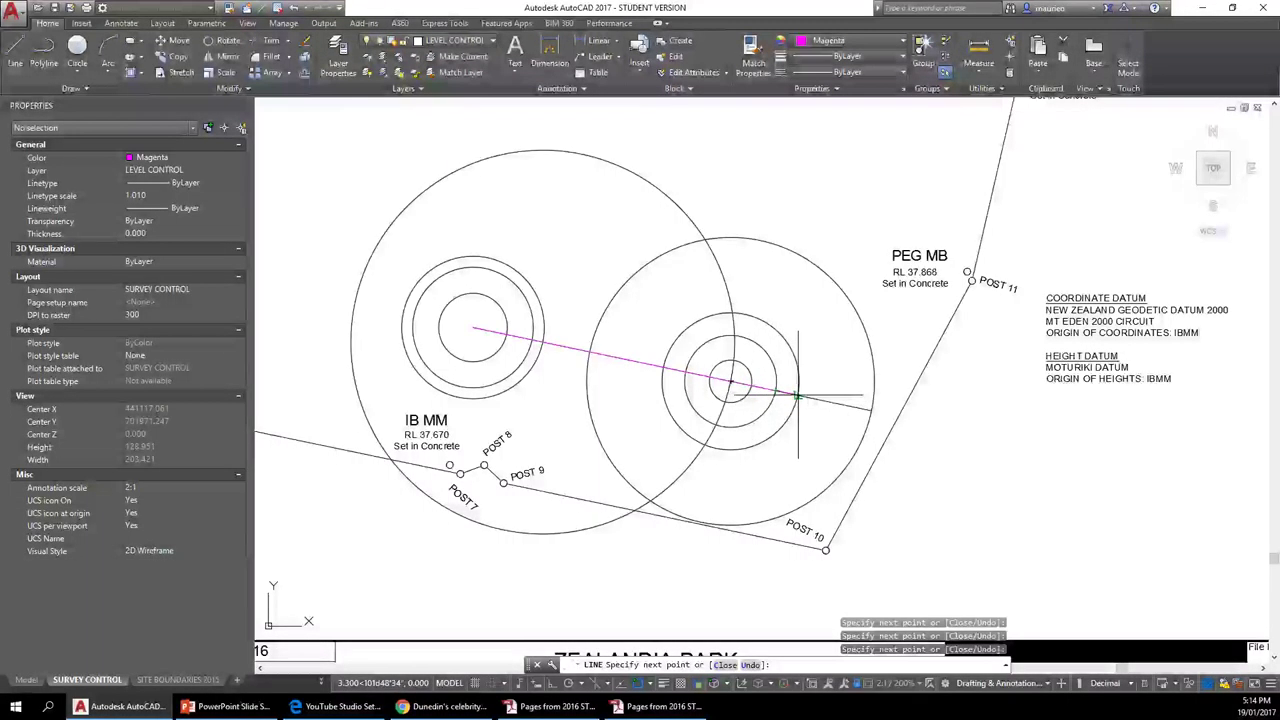
{"action": "left_click", "coordinate": [870, 410]}
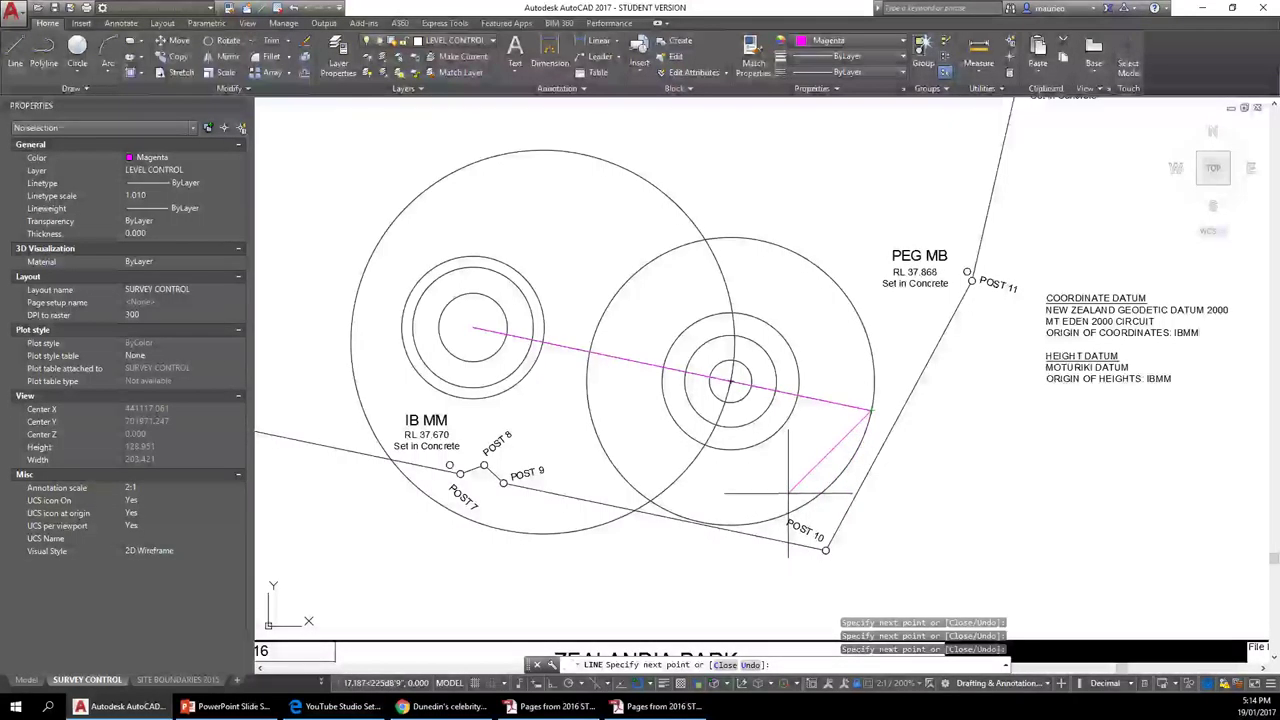
{"action": "key", "text": "Escape"}
{"action": "key", "text": "Escape"}
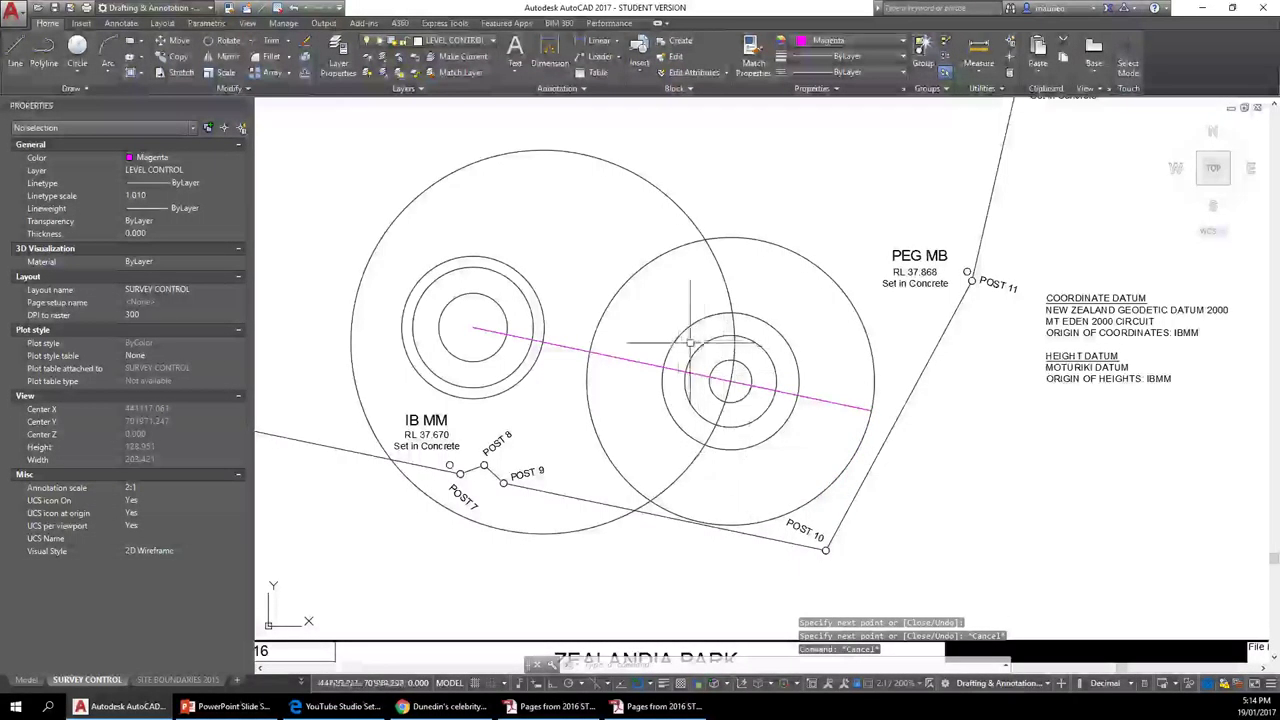
Erase the three large circles, the three circles at IB MM and the two circles on the pink line.
{"action": "left_click", "coordinate": [787, 180]}
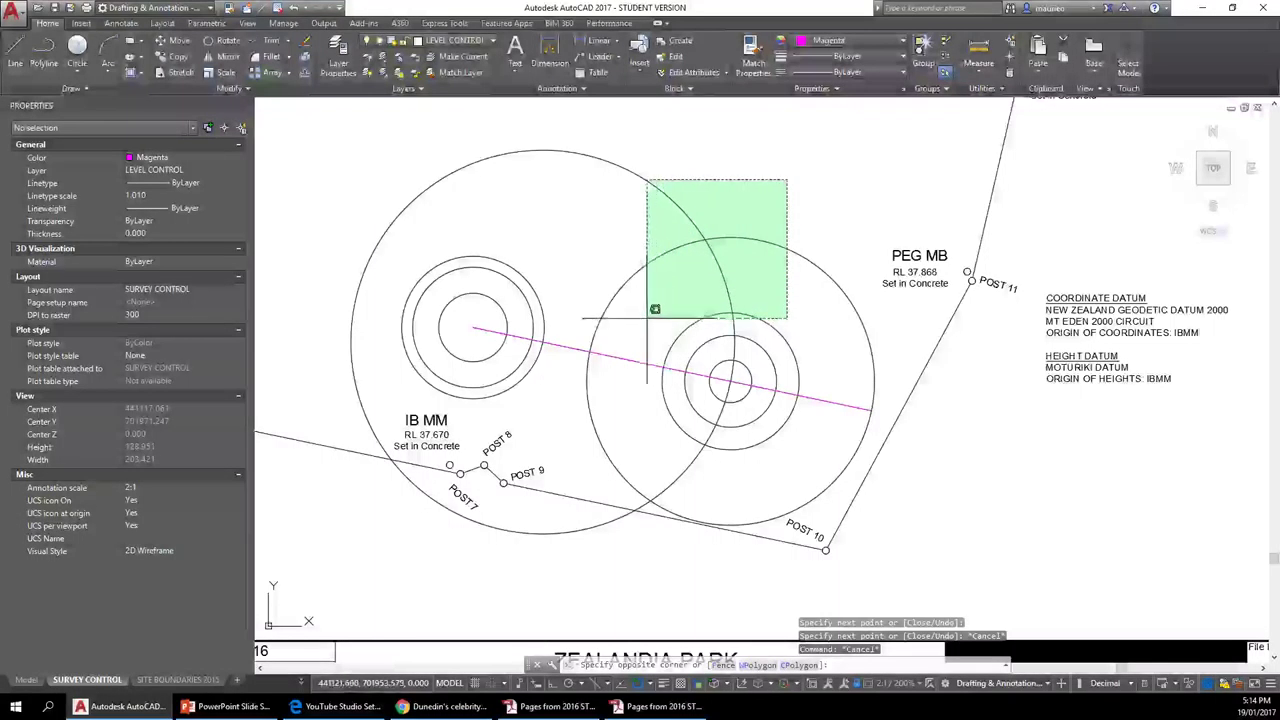
{"action": "left_click", "coordinate": [602, 311]}
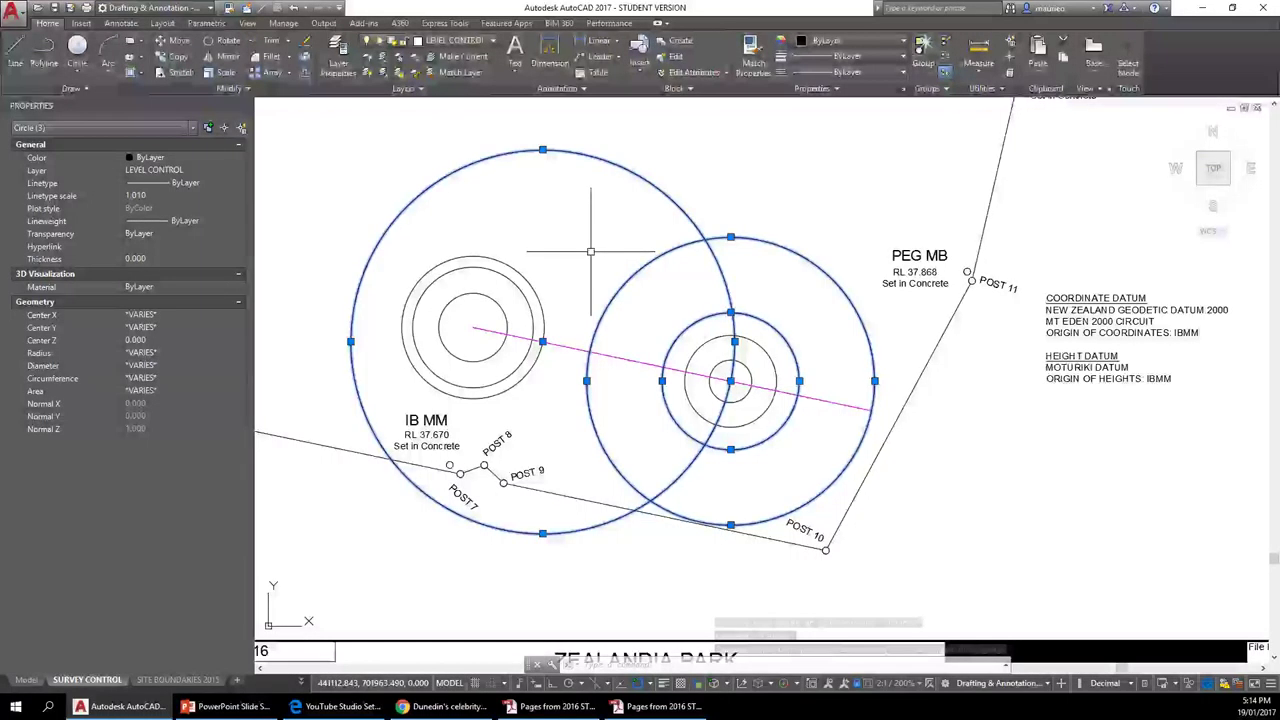
{"action": "key", "text": "Delete"}
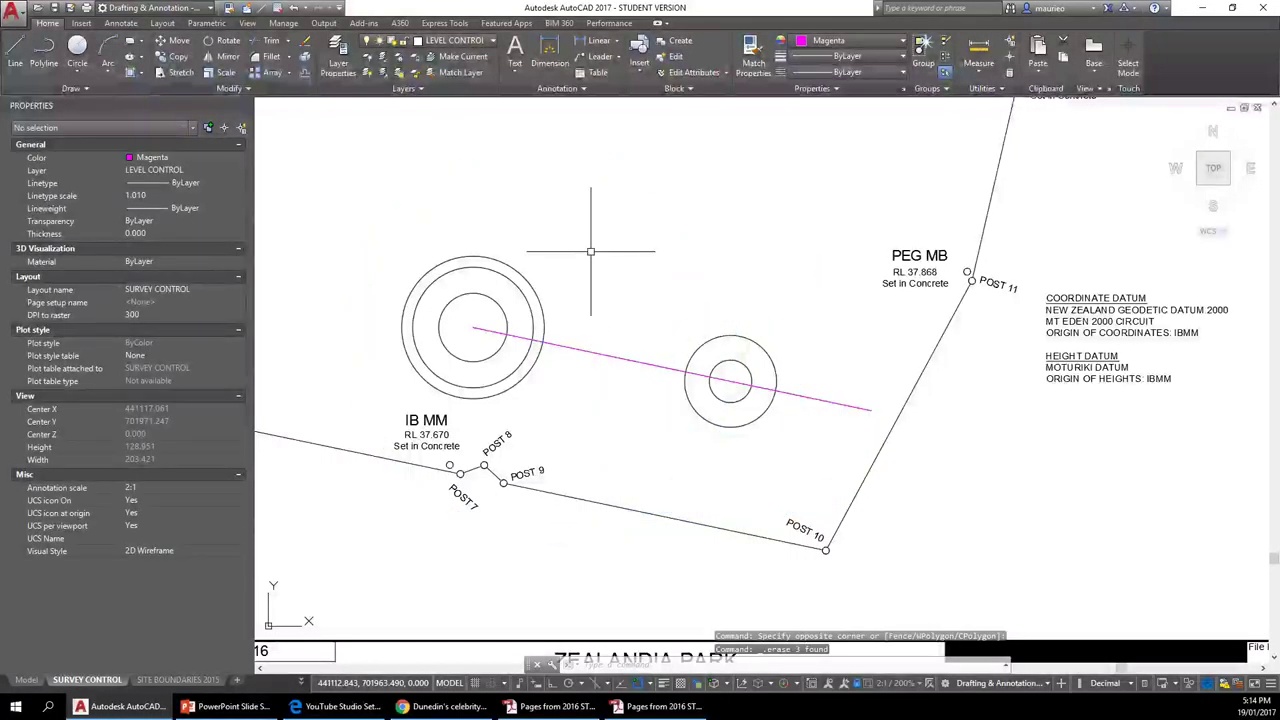
{"action": "left_click", "coordinate": [533, 237]}
{"action": "left_click", "coordinate": [451, 302]}
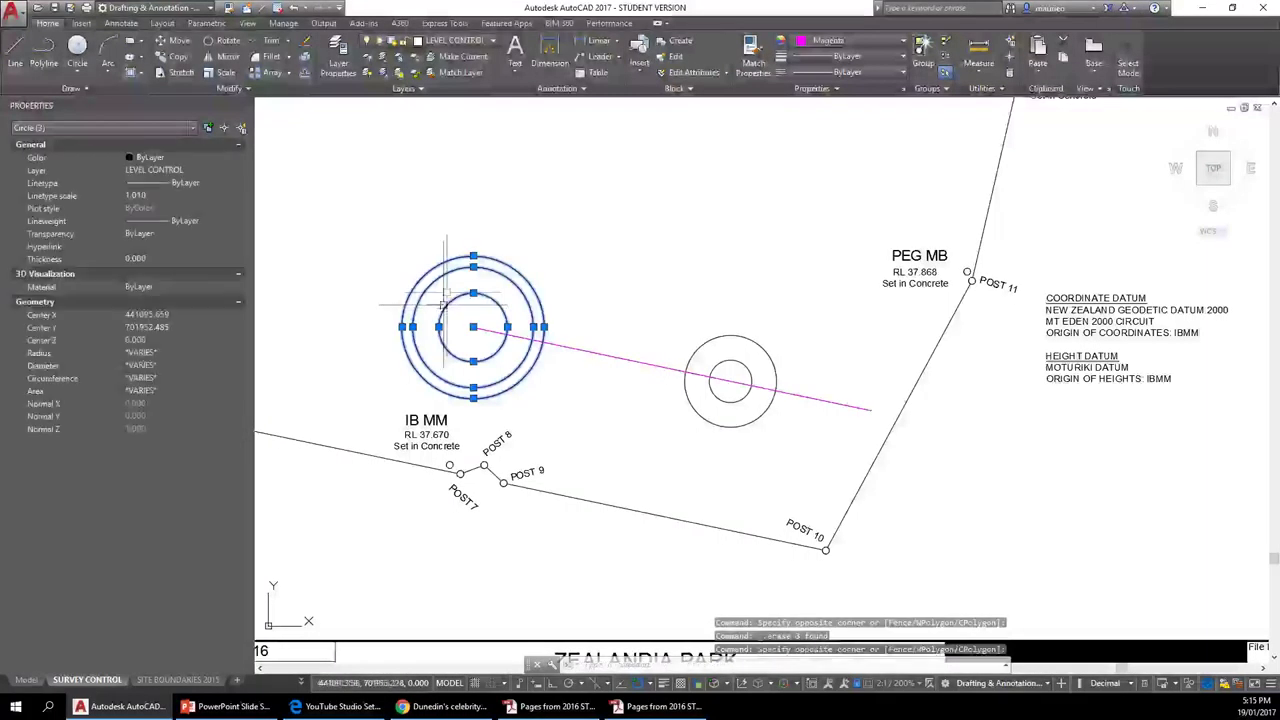
{"action": "key", "text": "Delete"}
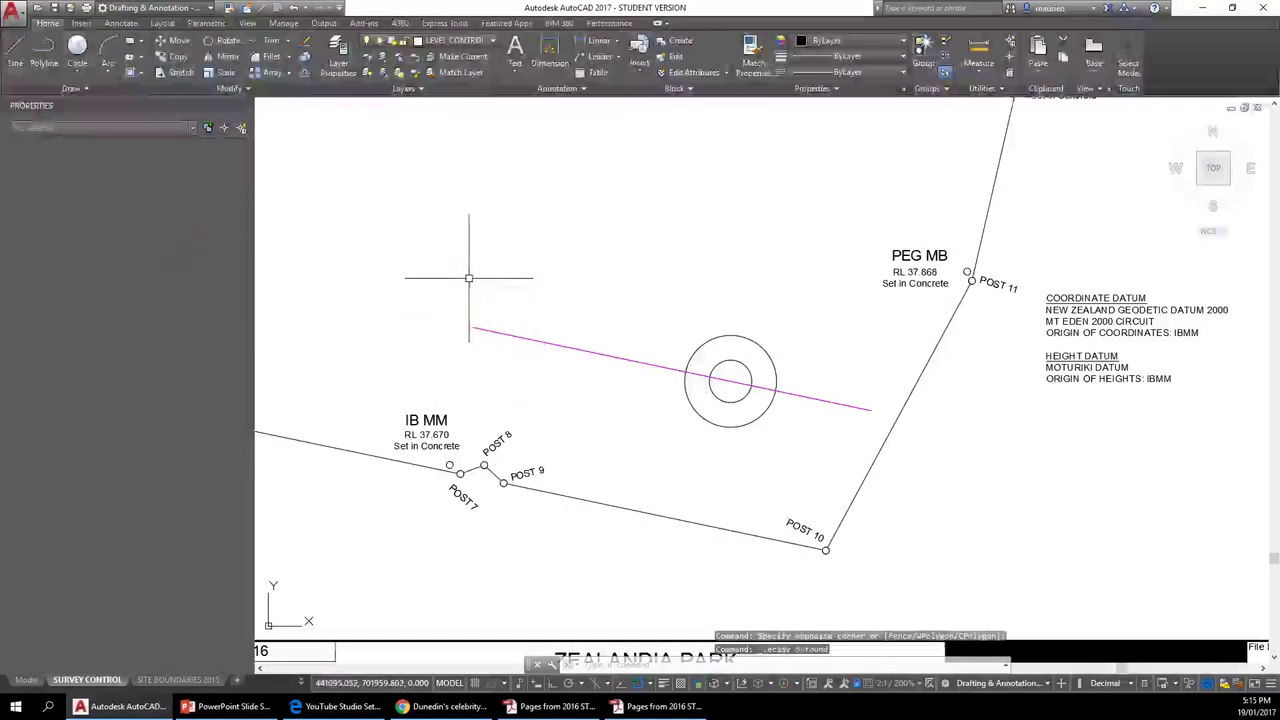
{"action": "left_click", "coordinate": [766, 325]}
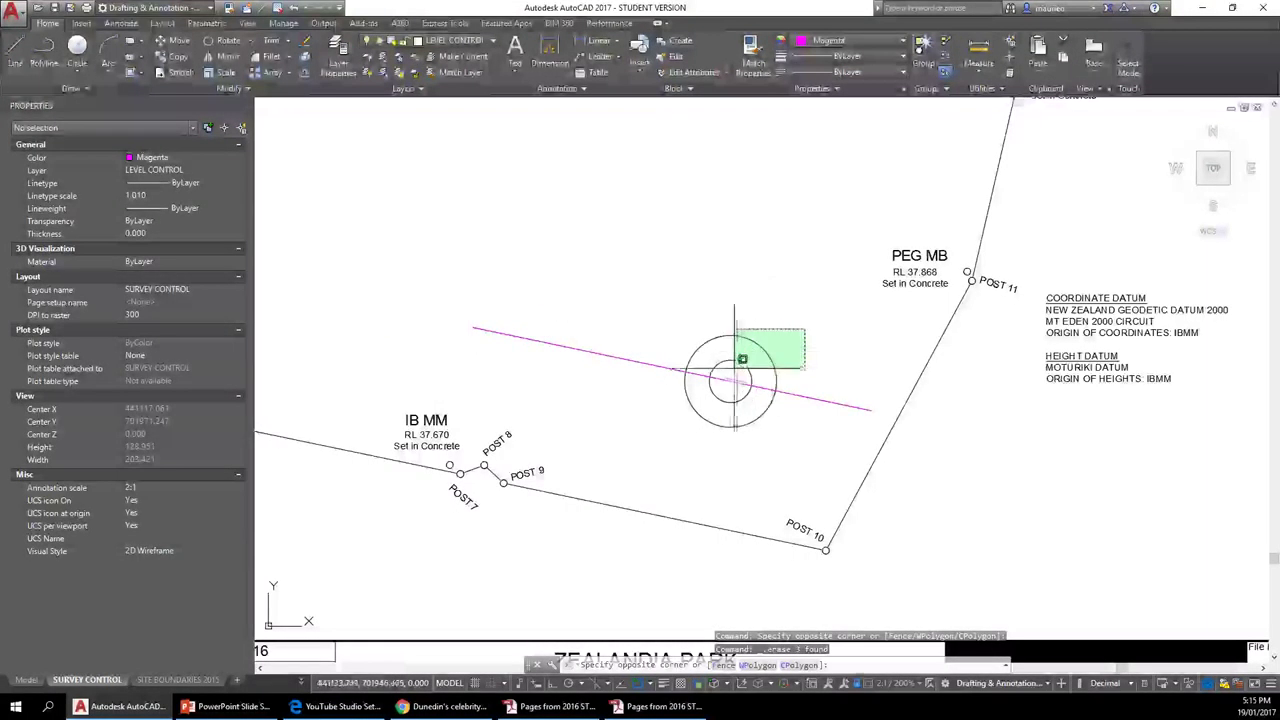
{"action": "left_click", "coordinate": [736, 357]}
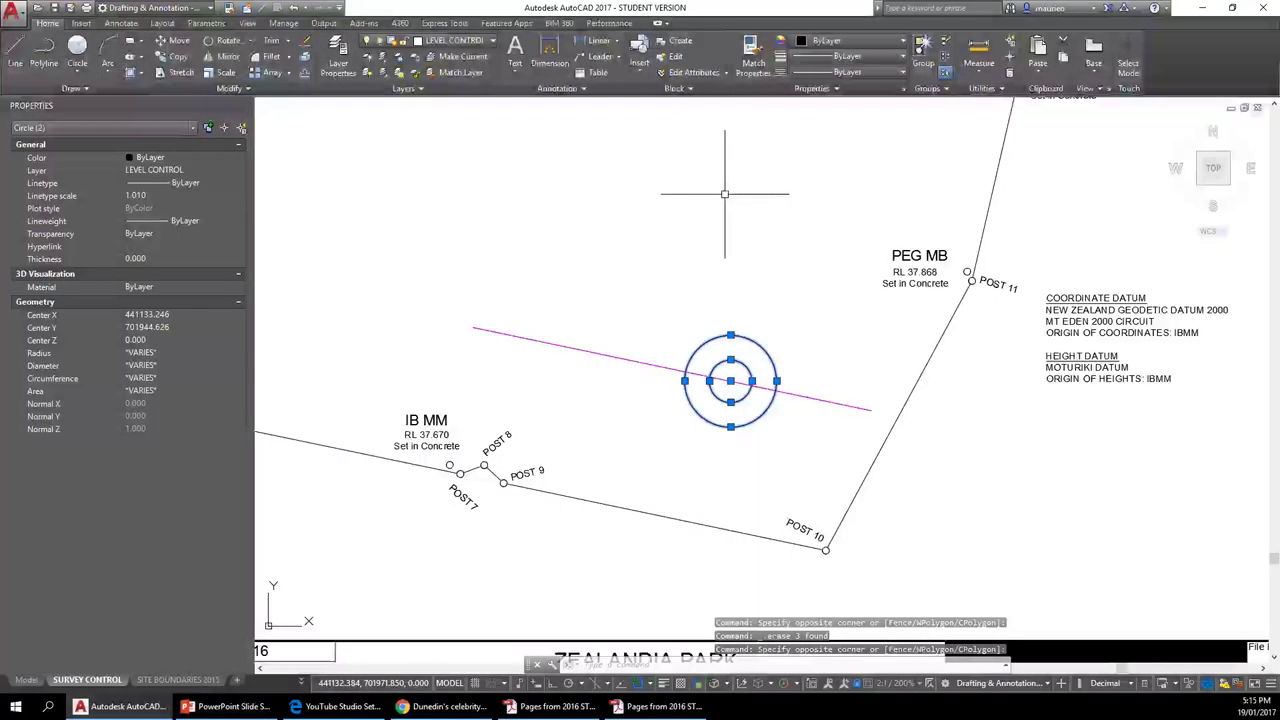
{"action": "key", "text": "Delete"}
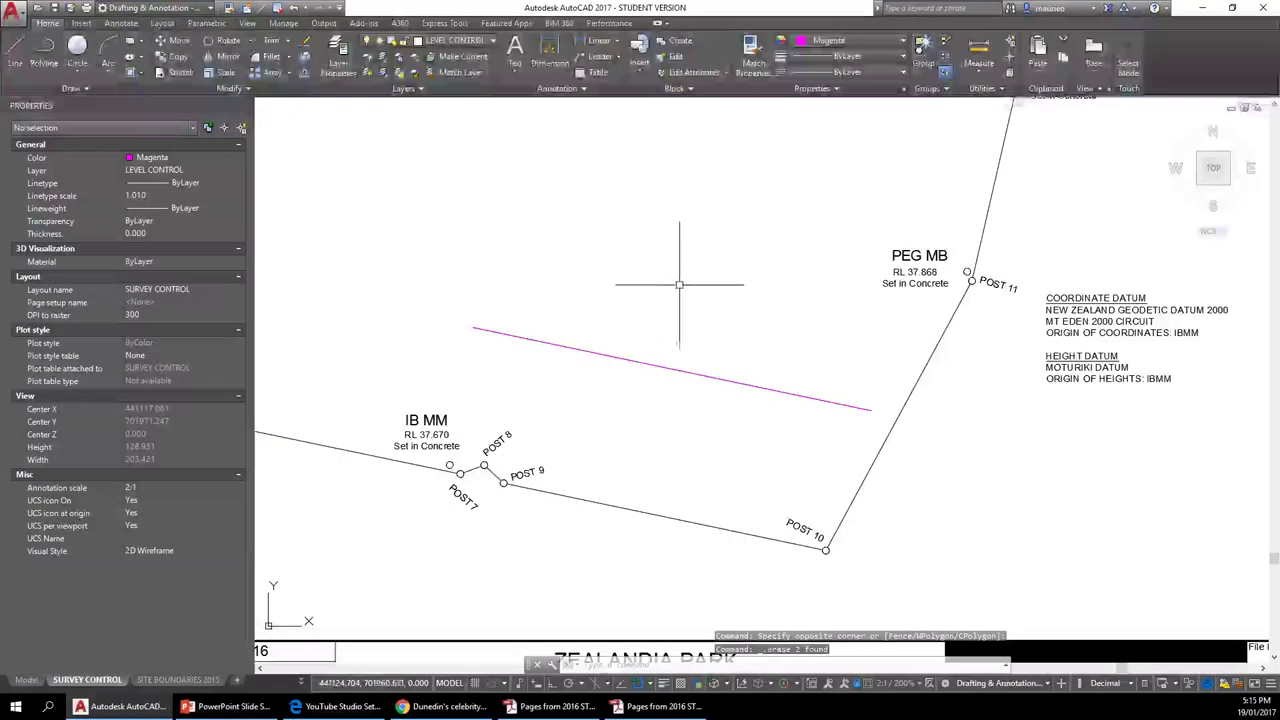
Erase the black polyline overlapping the magenta line, picked from the selection cycling list.
{"action": "left_click", "coordinate": [702, 373]}
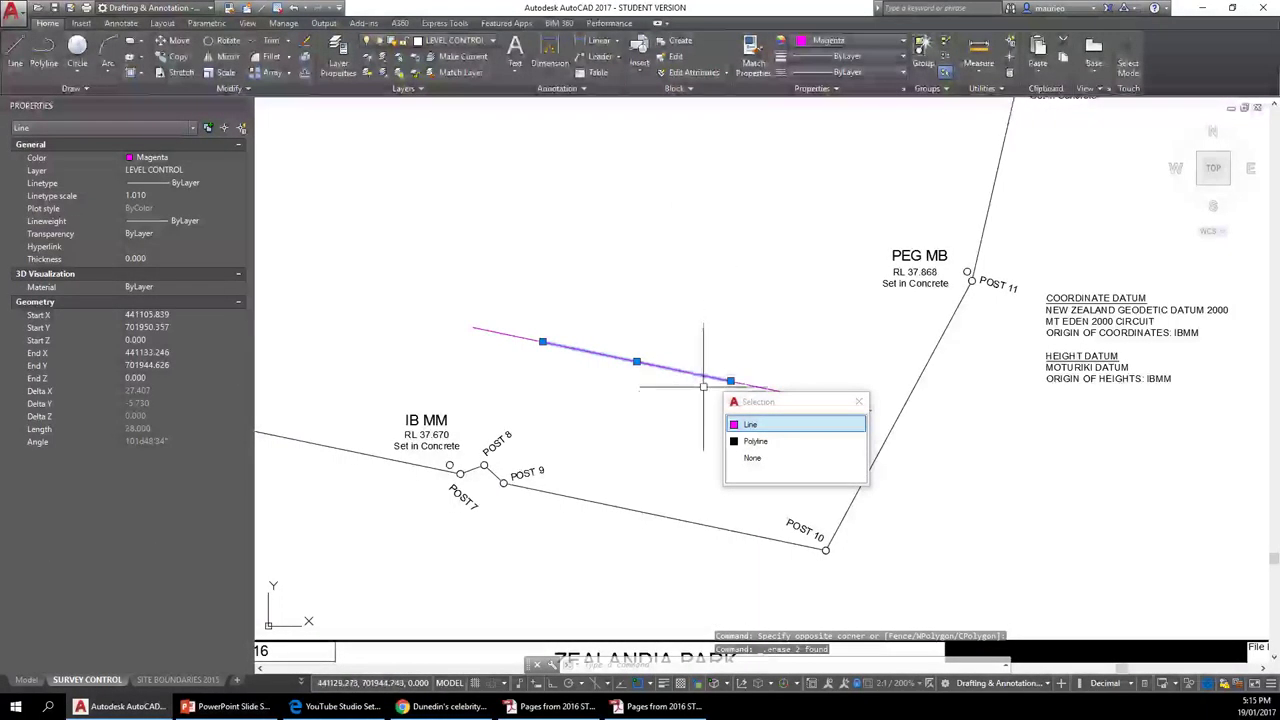
{"action": "left_click", "coordinate": [756, 442]}
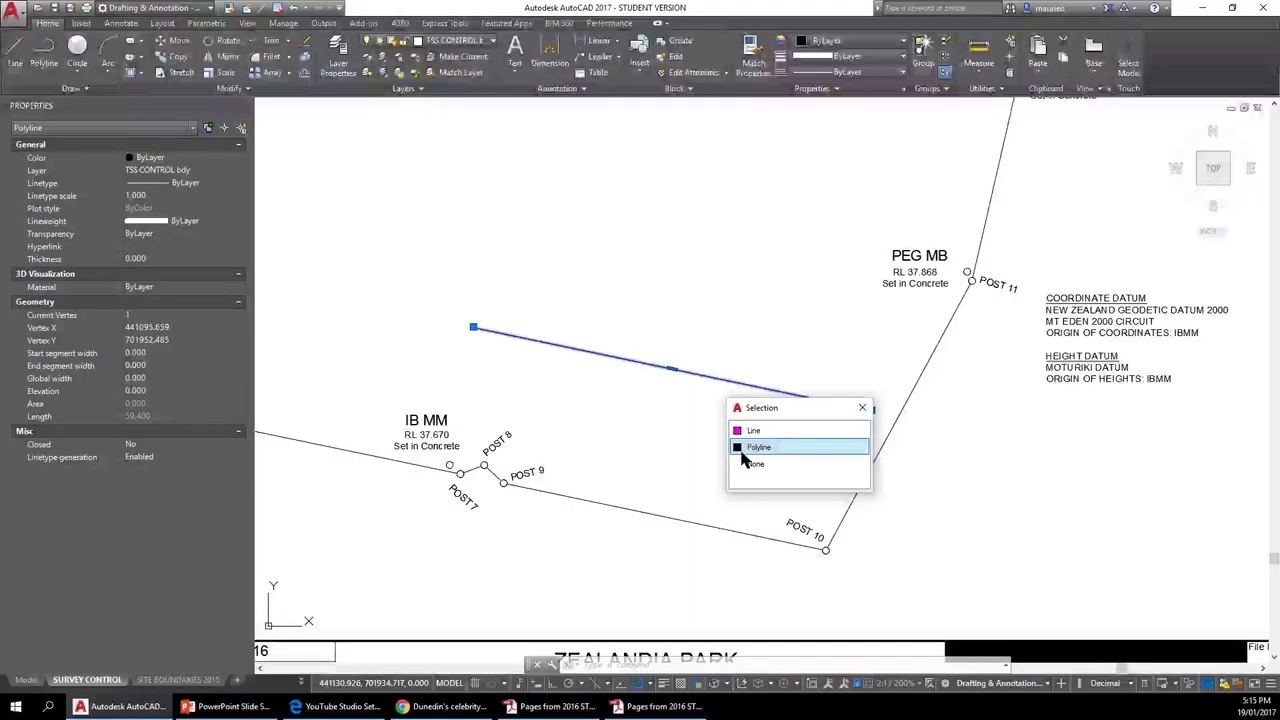
{"action": "left_click", "coordinate": [742, 452]}
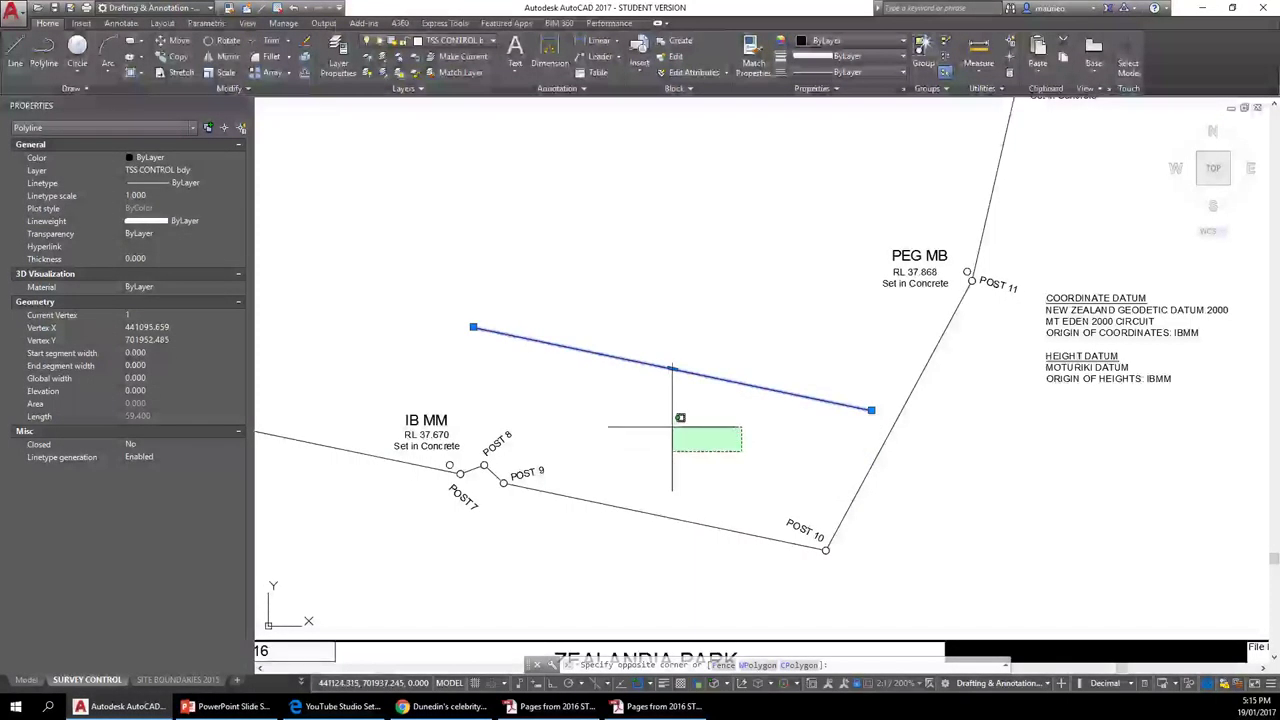
{"action": "left_click", "coordinate": [672, 427]}
{"action": "key", "text": "Delete"}
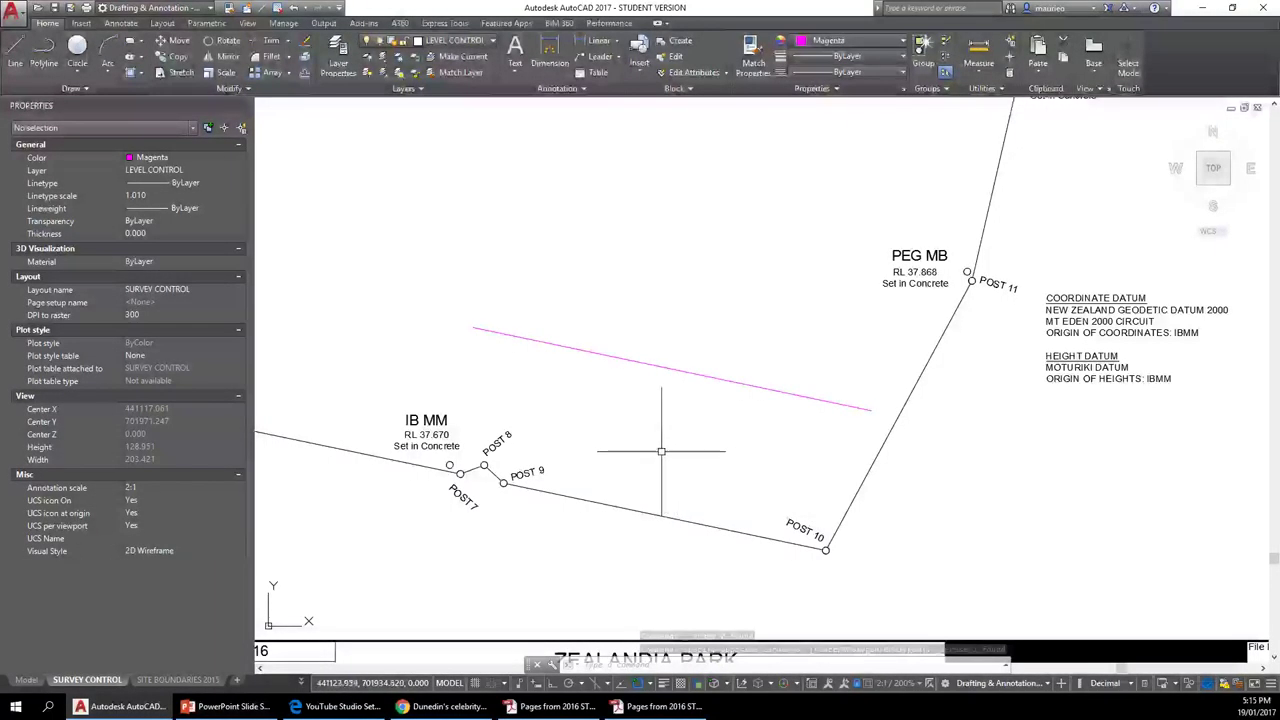
Copy the small circle marker near IB MM with CP onto two points along the magenta line.
{"action": "scroll", "coordinate": [479, 467], "scroll_direction": "up", "scroll_amount": 4}
{"action": "left_click", "coordinate": [442, 455]}
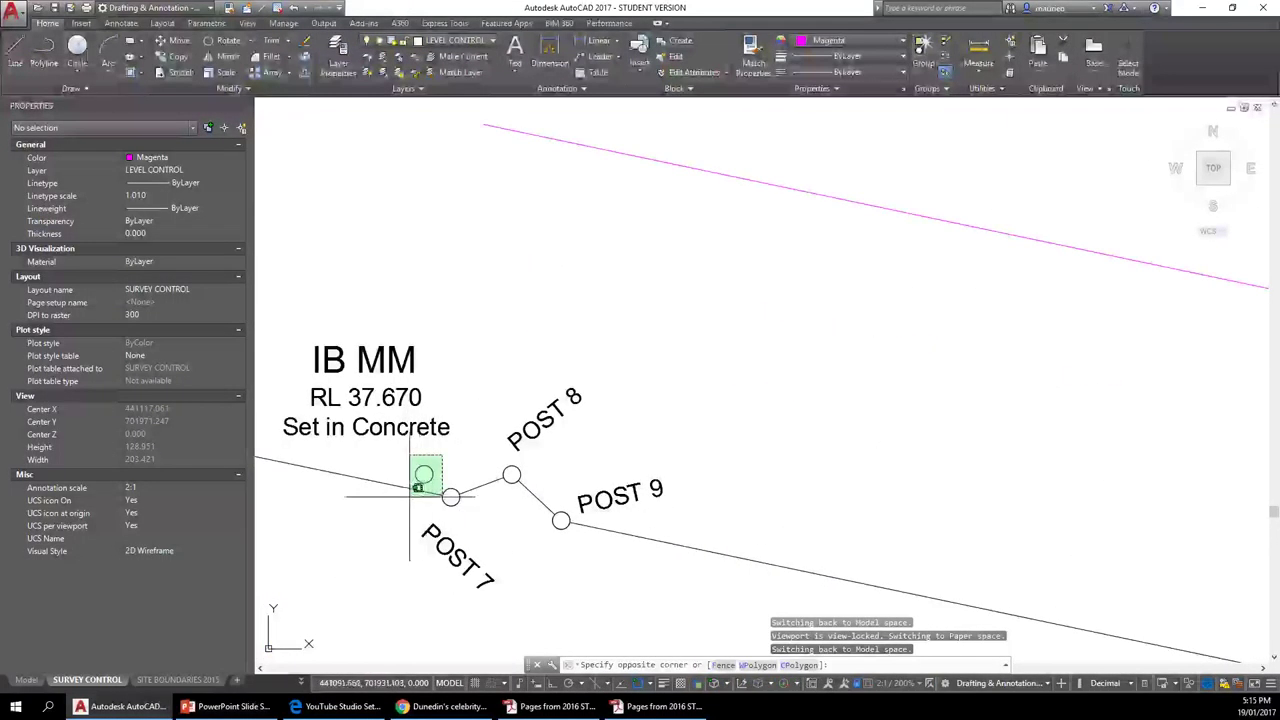
{"action": "left_click", "coordinate": [416, 490]}
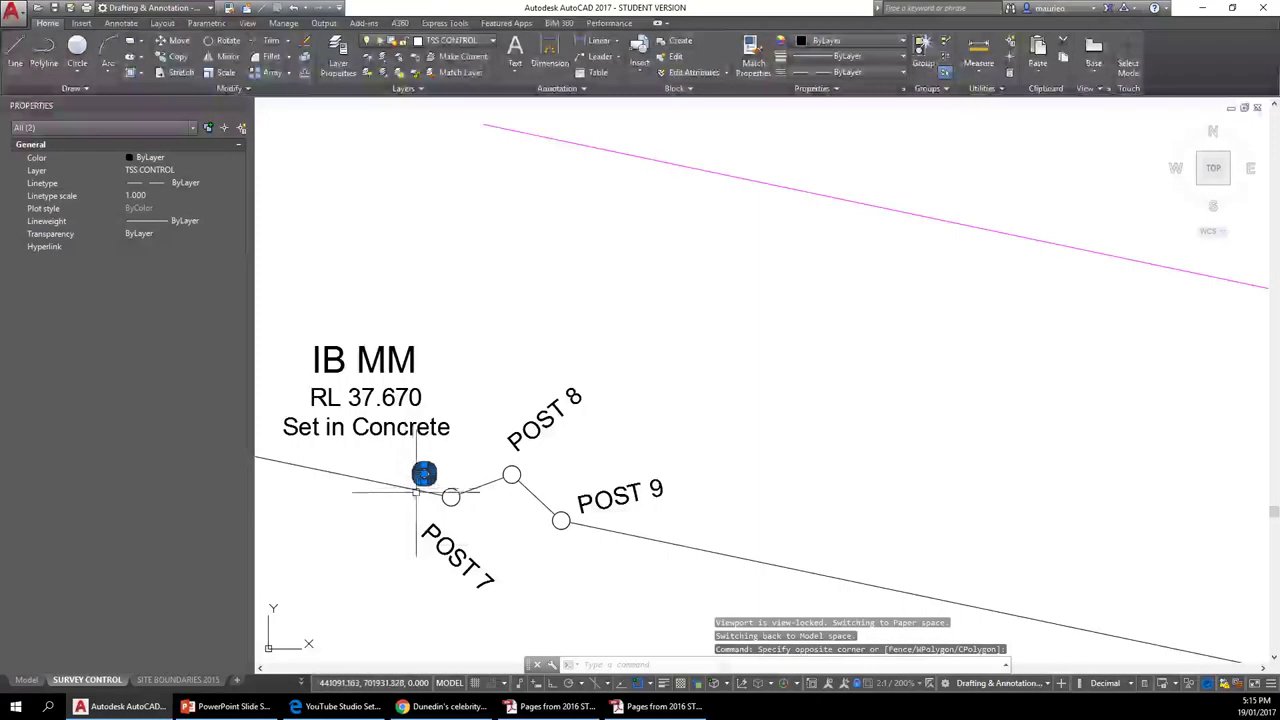
{"action": "type", "text": "CP"}
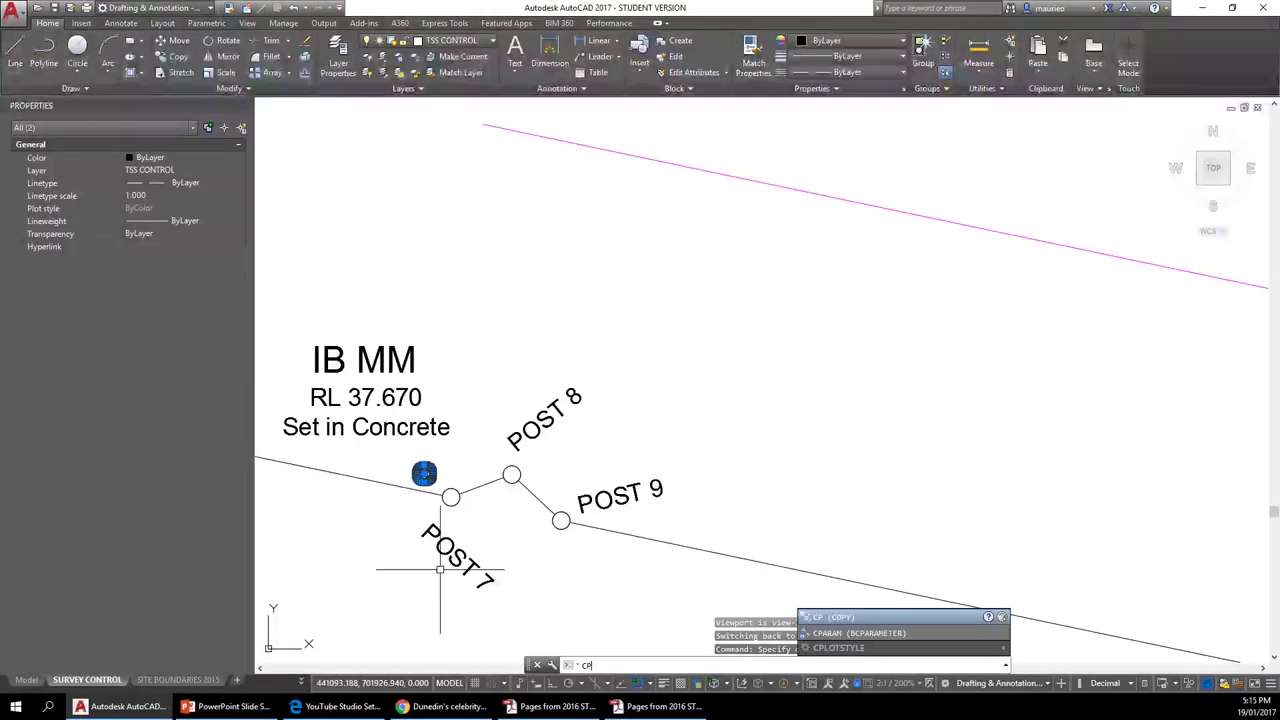
{"action": "key", "text": "Return"}
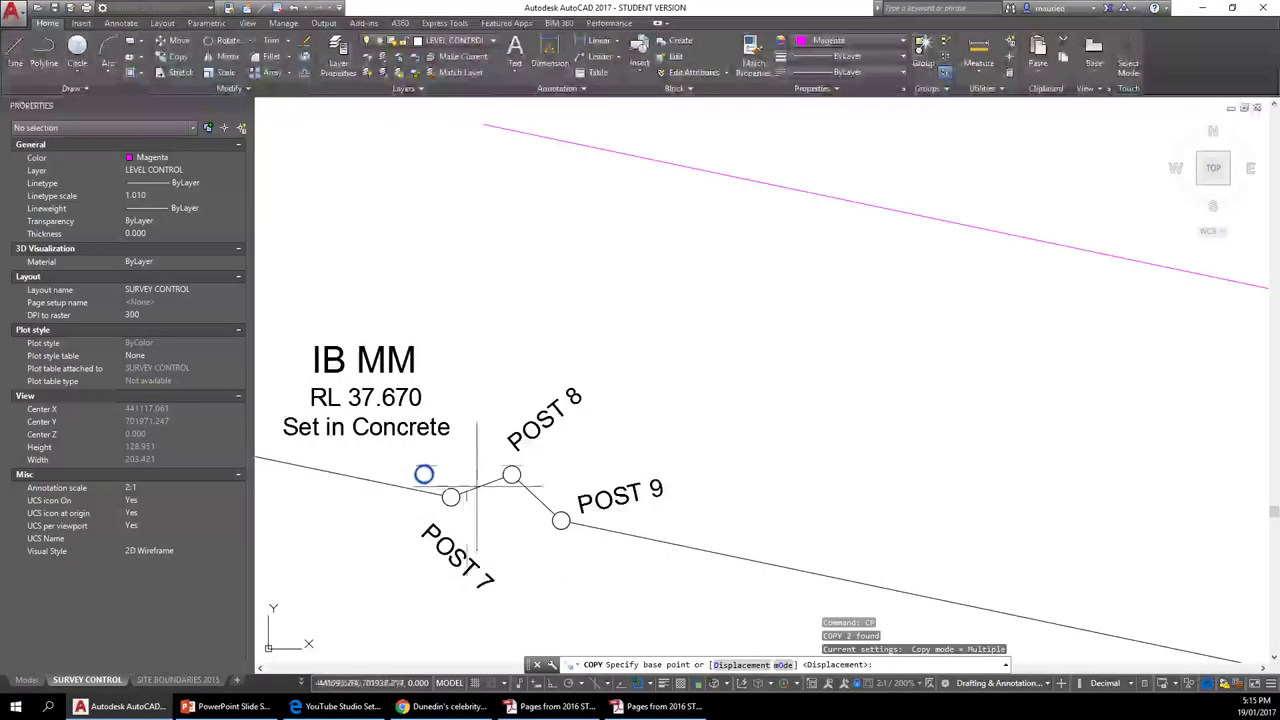
{"action": "left_click", "coordinate": [424, 474]}
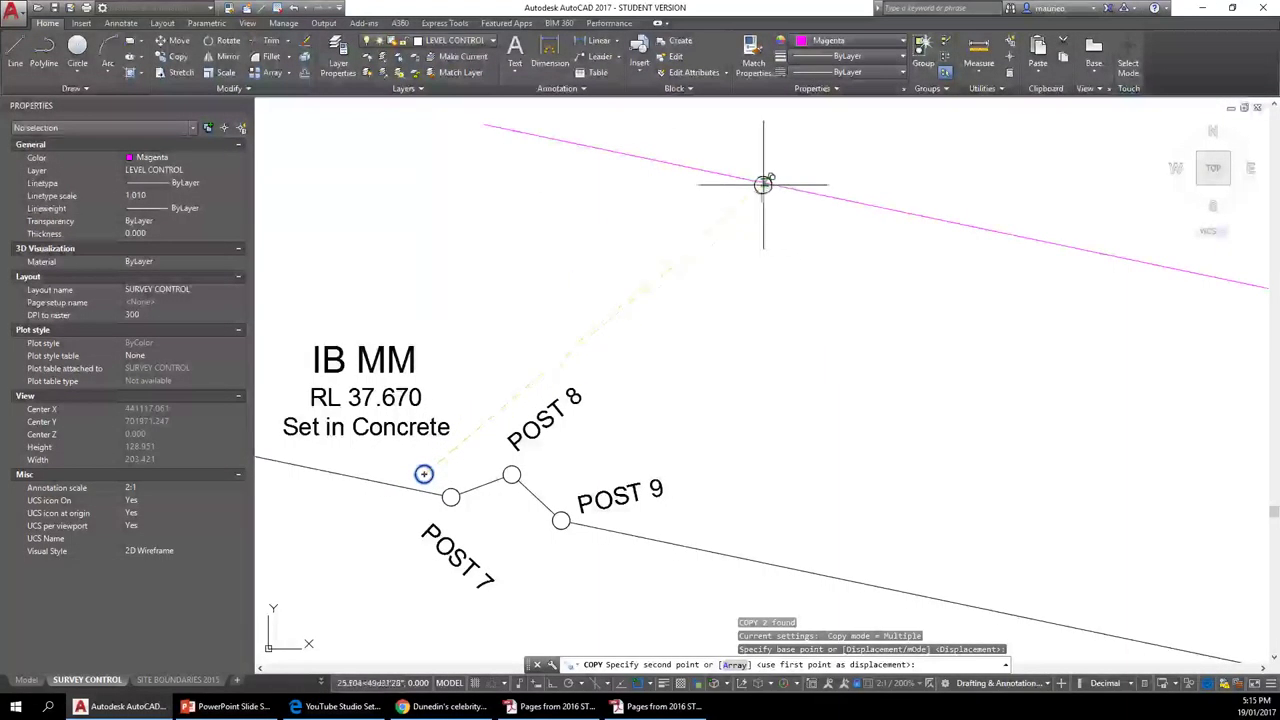
{"action": "left_click", "coordinate": [660, 161]}
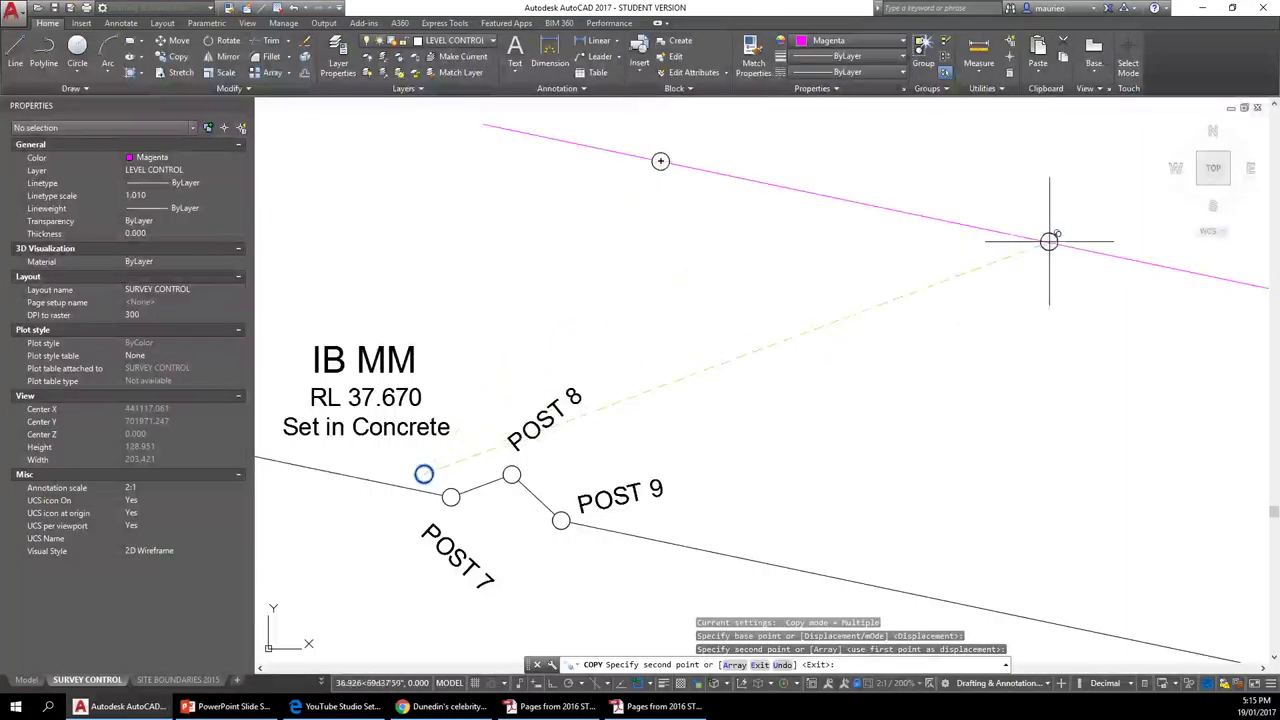
{"action": "left_click", "coordinate": [1138, 261]}
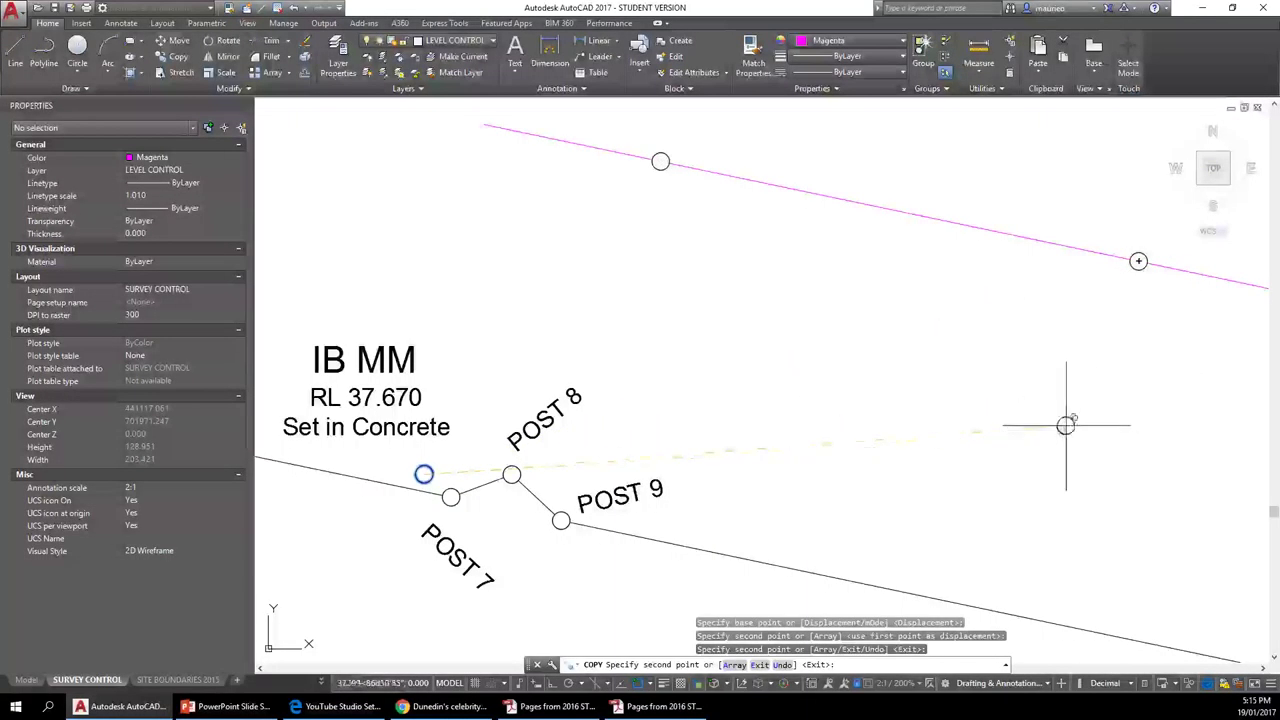
{"action": "key", "text": "Escape"}
{"action": "key", "text": "Escape"}
{"action": "key", "text": "Escape"}
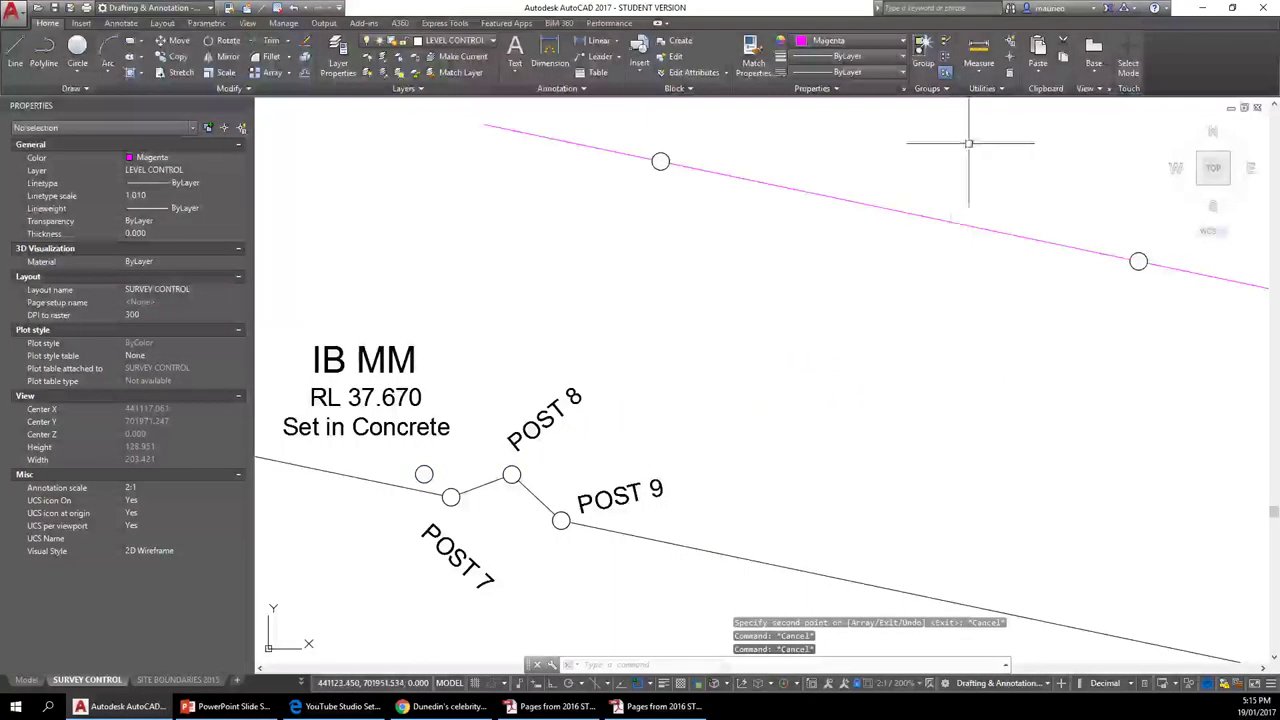
{"action": "left_click", "coordinate": [972, 227]}
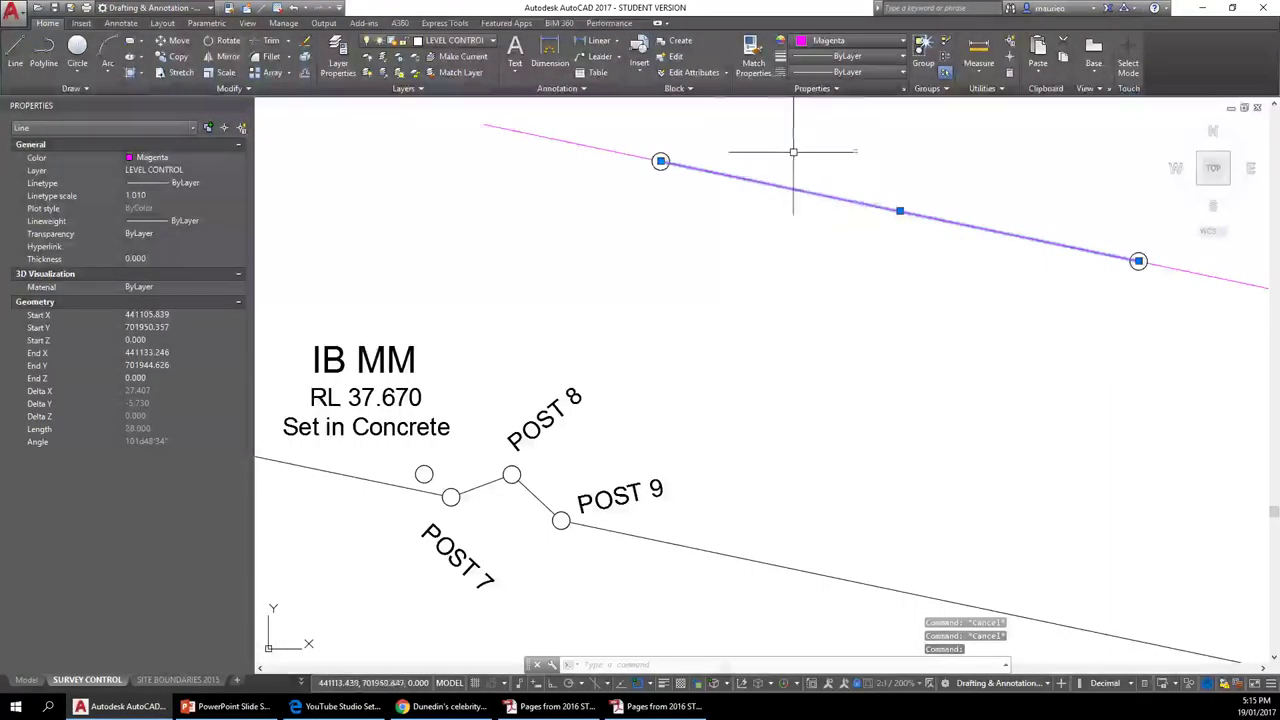
{"action": "key", "text": "Escape"}
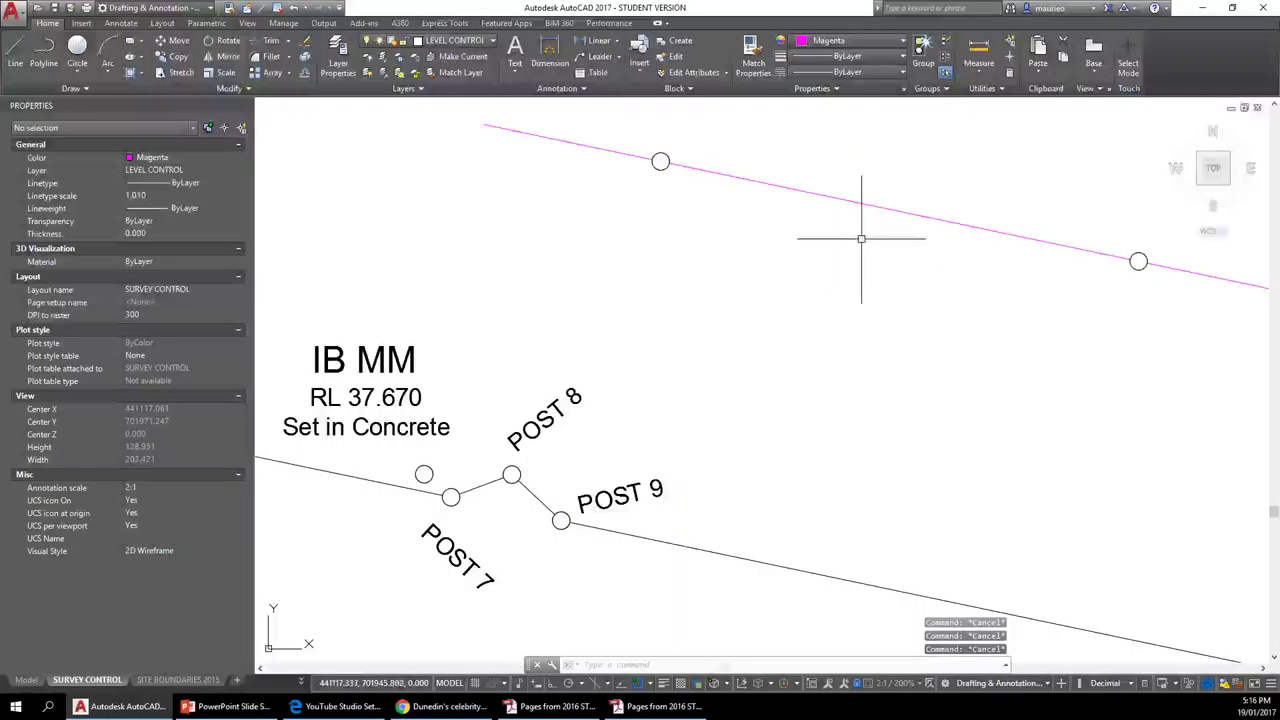
{"action": "scroll", "coordinate": [871, 229], "scroll_direction": "down", "scroll_amount": 2}
Run Measure on the magenta chainage line with a segment length of 2.
{"action": "middle_click_drag", "start_coordinate": [871, 229], "coordinate": [869, 352]}
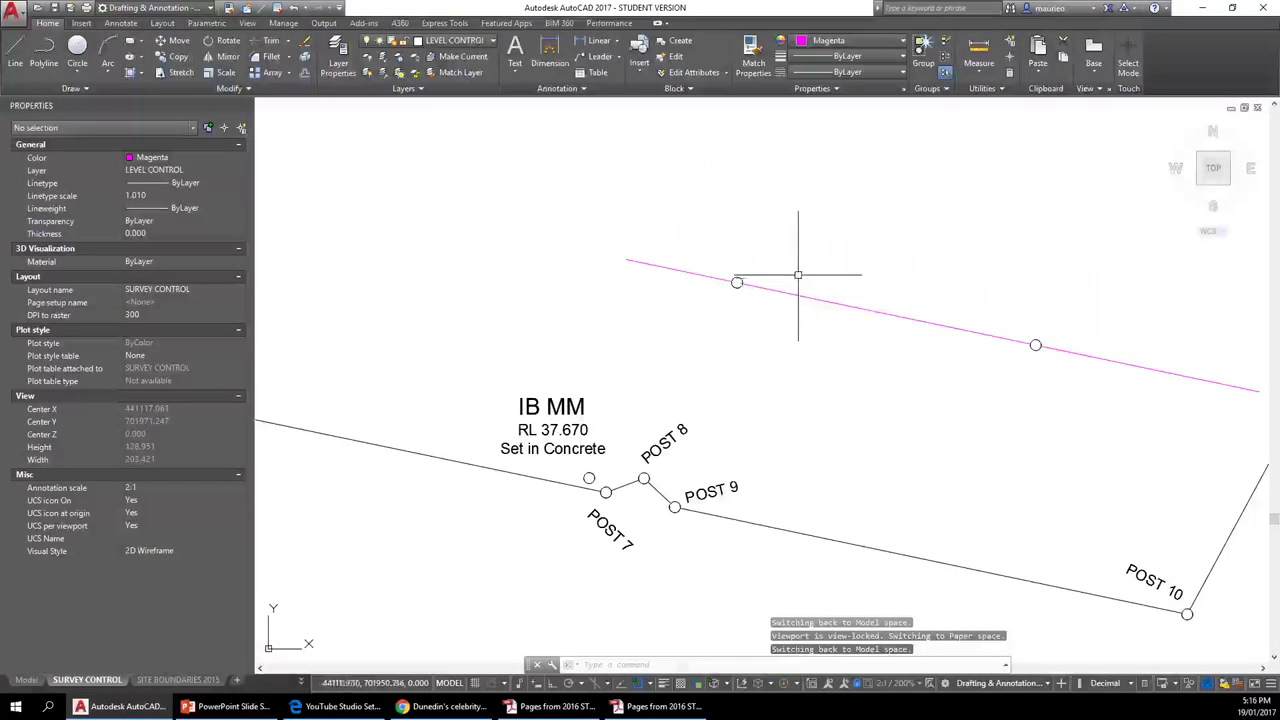
{"action": "scroll", "coordinate": [800, 277], "scroll_direction": "up", "scroll_amount": 2}
{"action": "scroll", "coordinate": [849, 344], "scroll_direction": "down", "scroll_amount": 2}
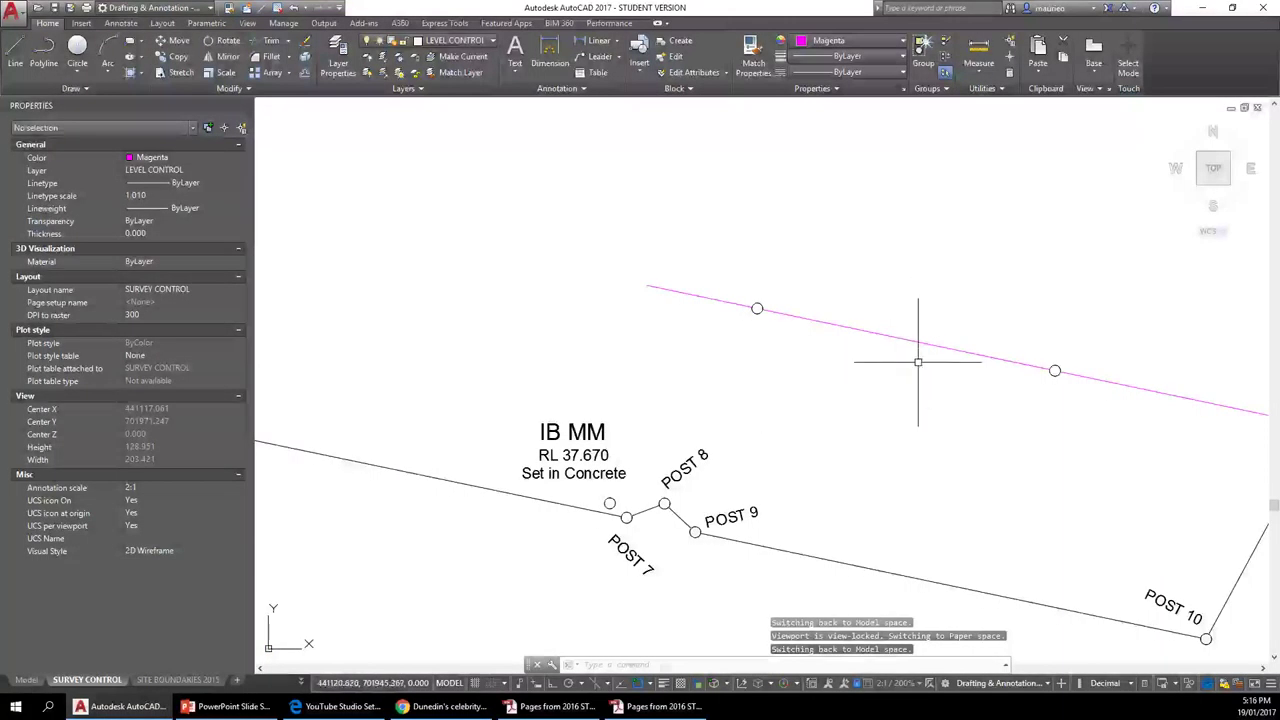
{"action": "left_click", "coordinate": [88, 89]}
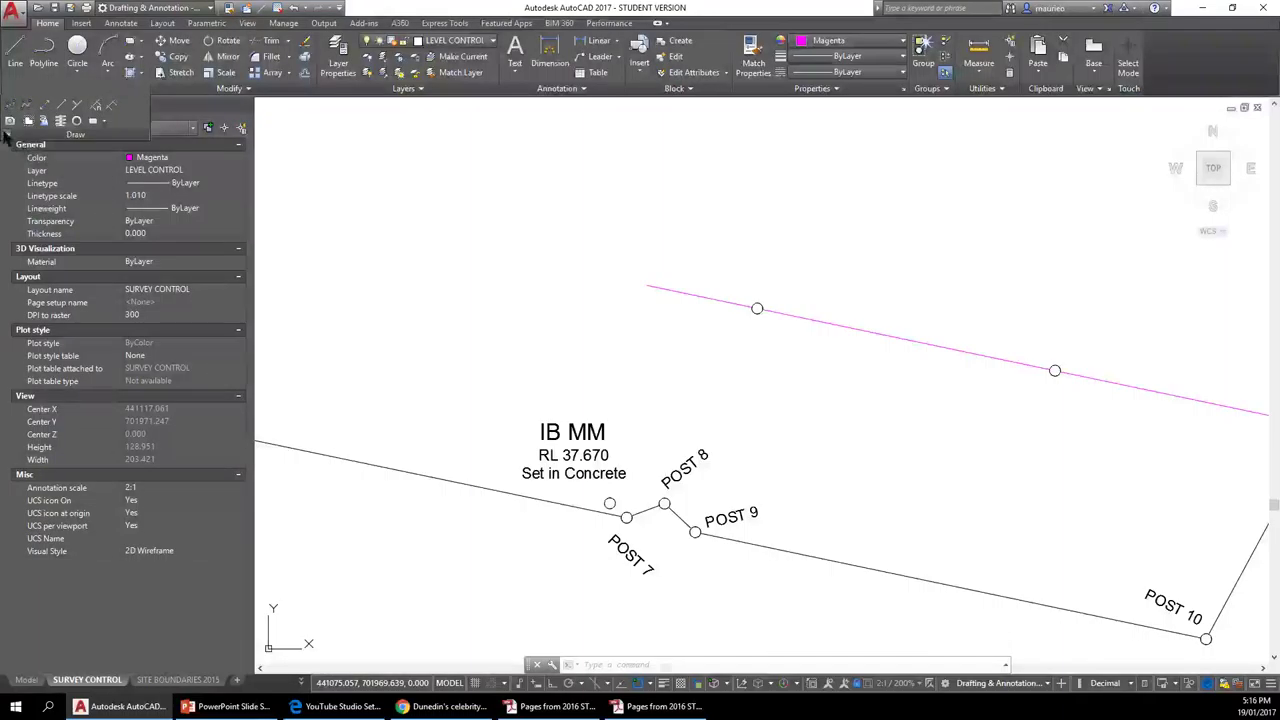
{"action": "left_click", "coordinate": [111, 105]}
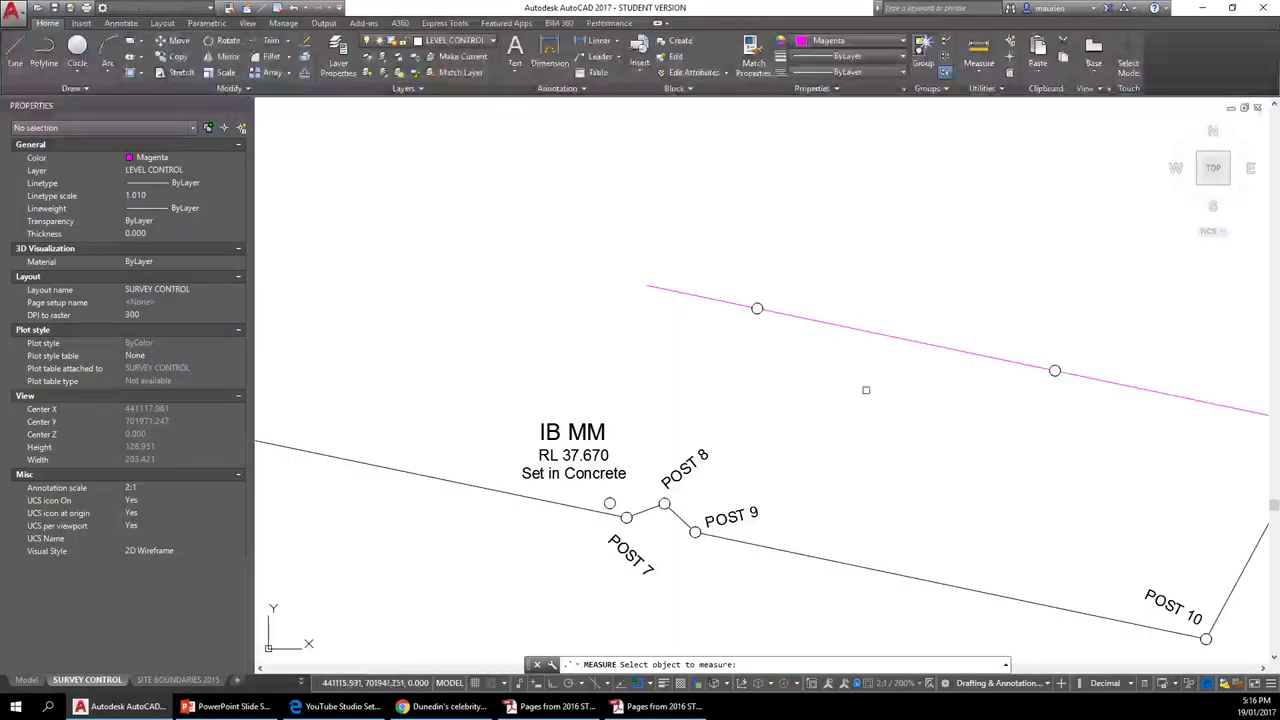
{"action": "left_click", "coordinate": [886, 337]}
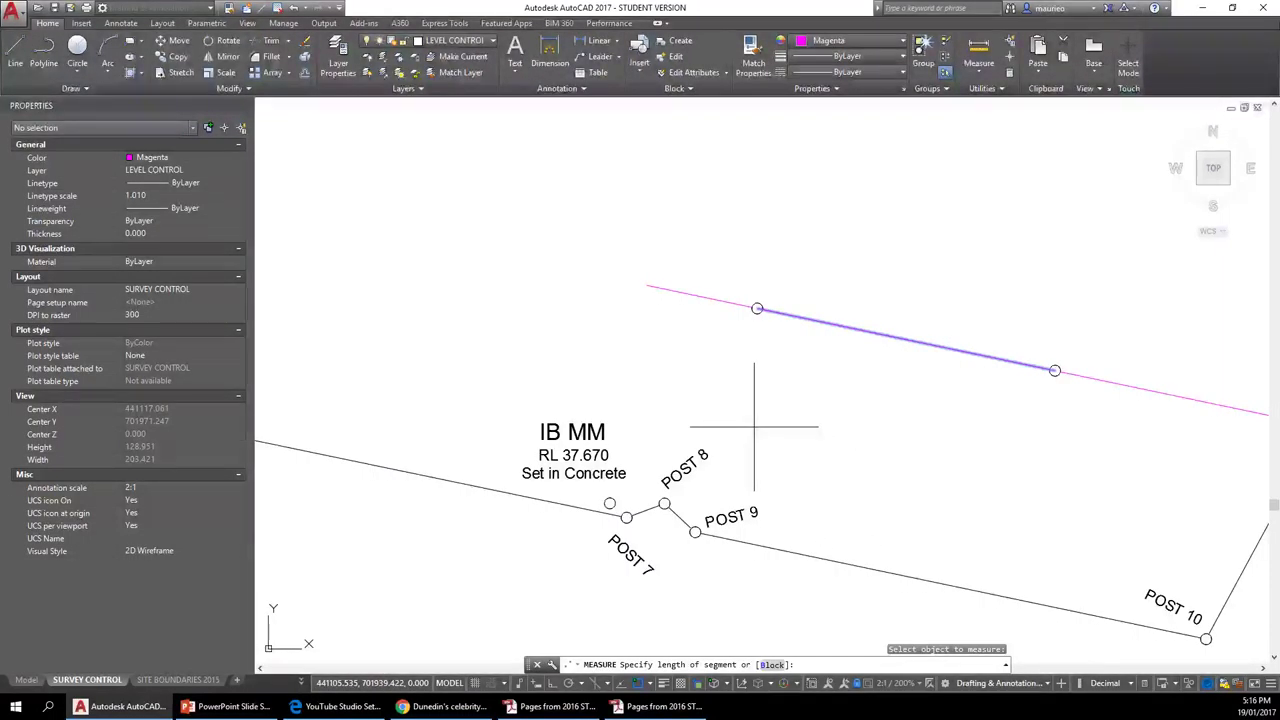
{"action": "type", "text": "2"}
{"action": "key", "text": "Return"}
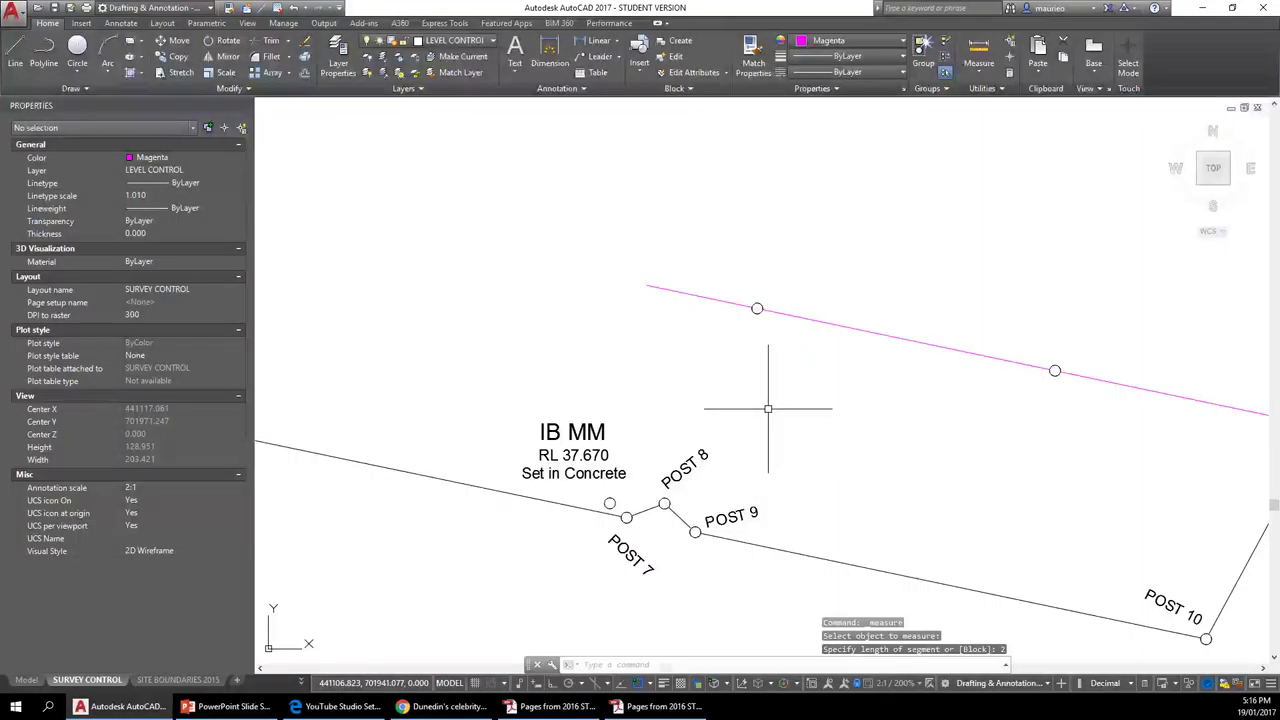
Set the point style to the circled cross via DDPTYPE, then select the last point in the row.
{"action": "type", "text": "DDP"}
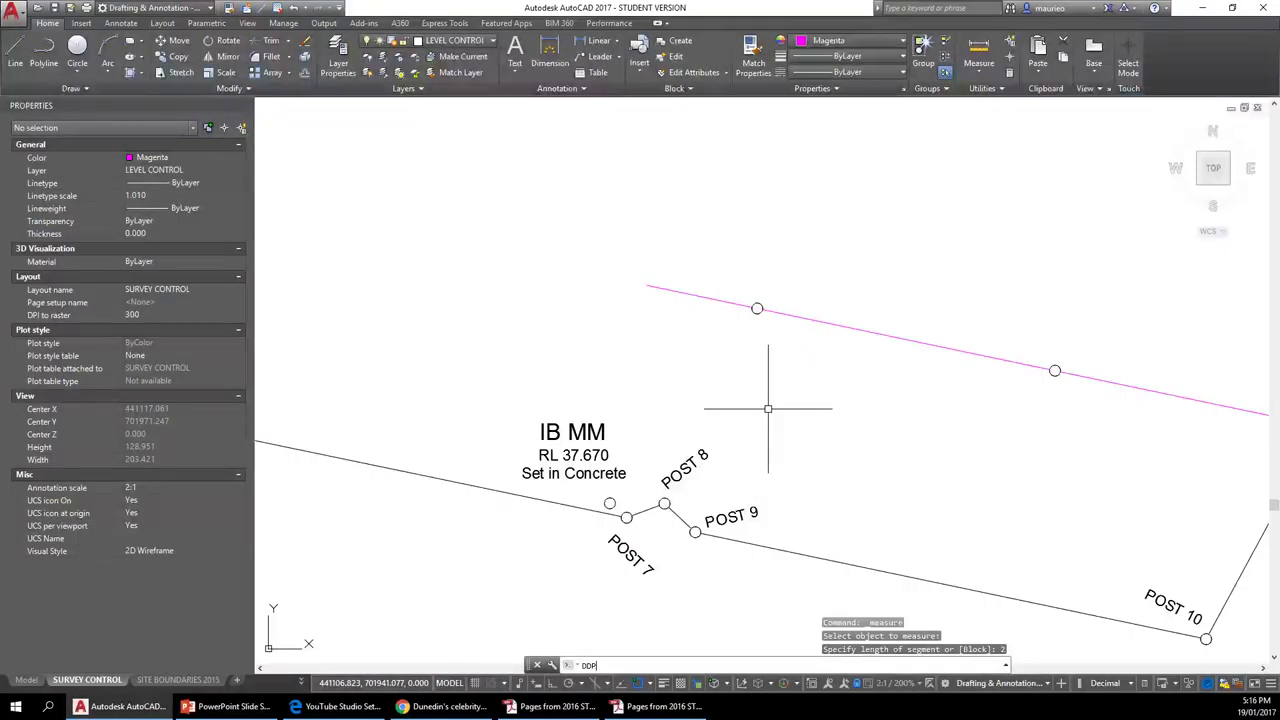
{"action": "type", "text": "TY"}
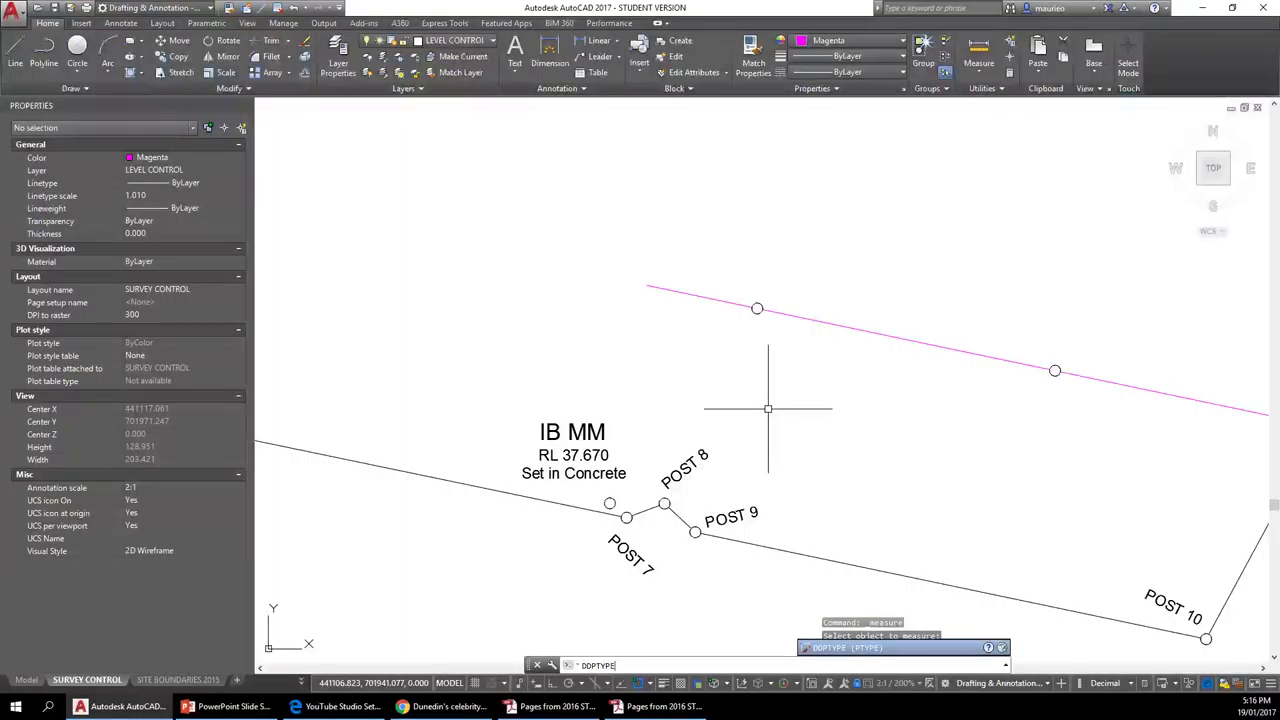
{"action": "type", "text": "PE"}
{"action": "key", "text": "Return"}
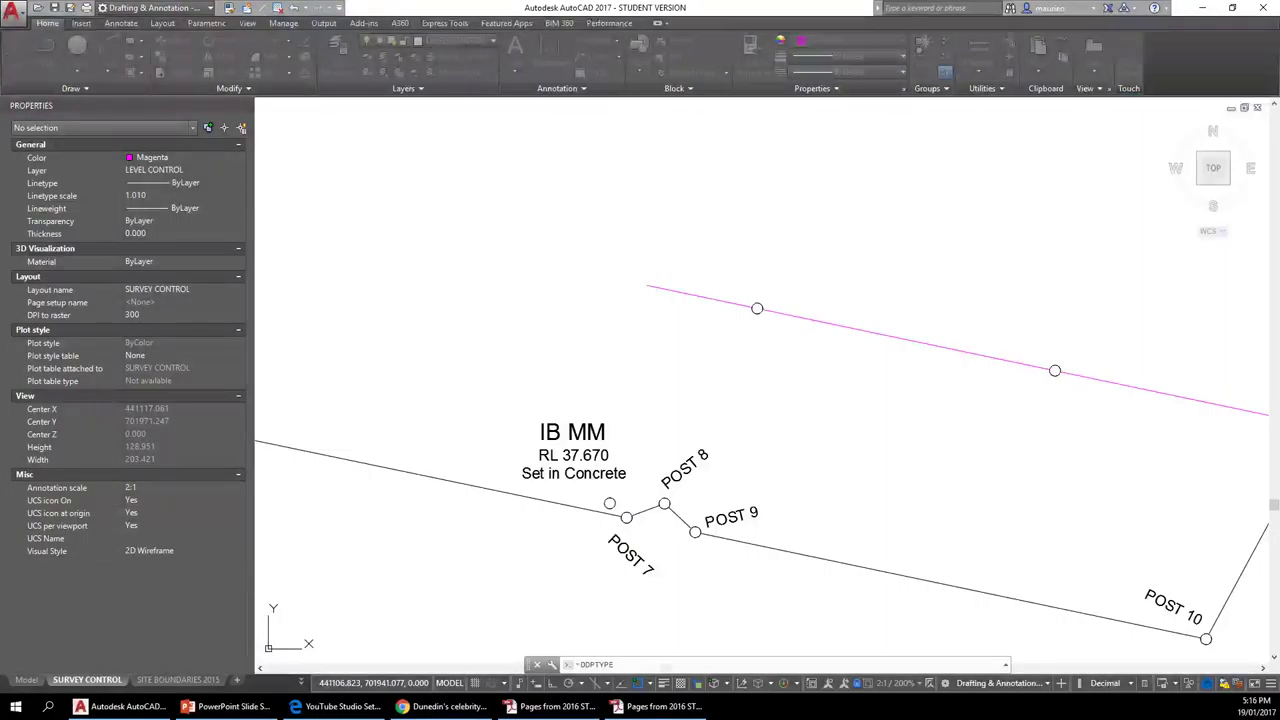
{"action": "key", "text": "Return"}
{"action": "left_click_drag", "start_coordinate": [80, 174], "coordinate": [450, 151]}
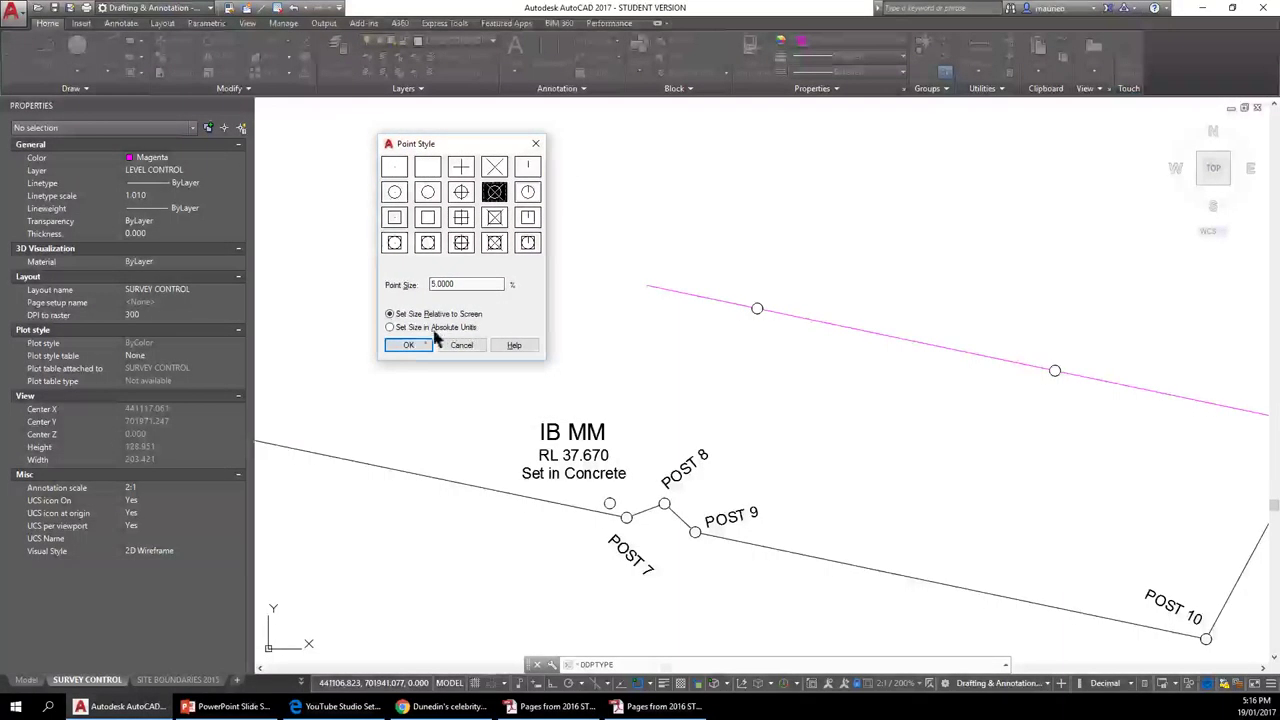
{"action": "left_click", "coordinate": [400, 345]}
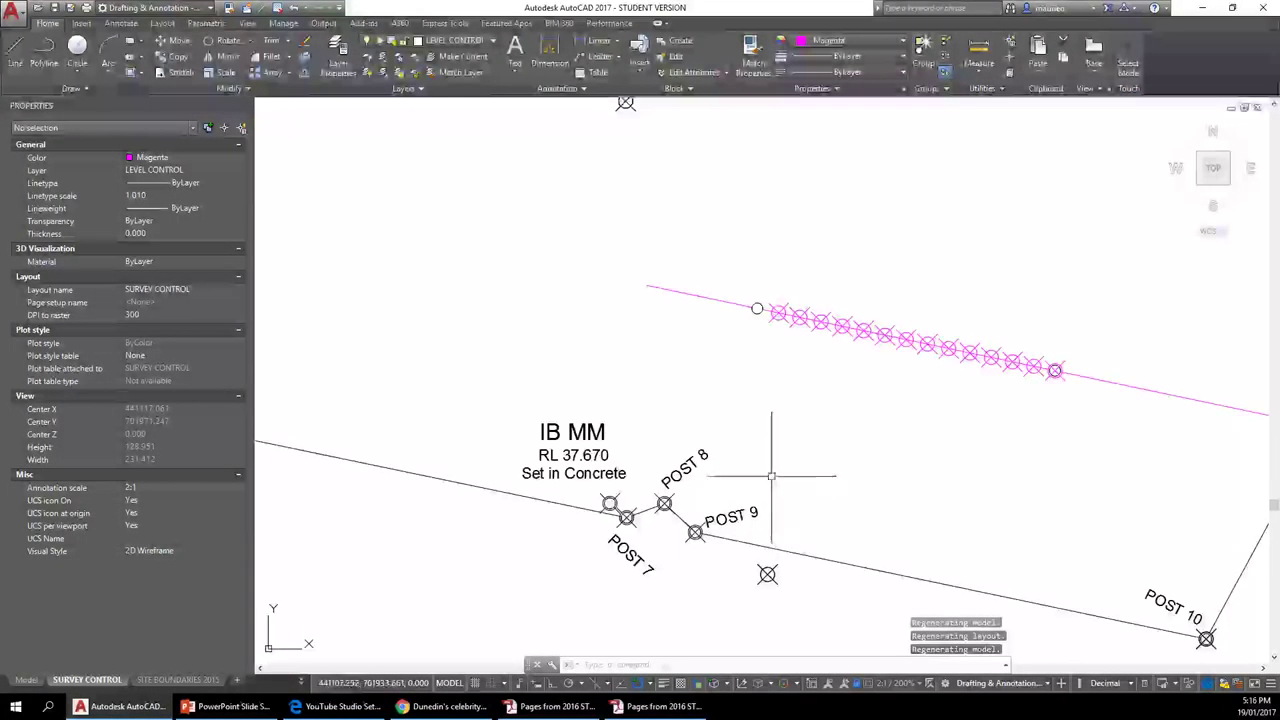
{"action": "scroll", "coordinate": [857, 330], "scroll_direction": "up", "scroll_amount": 2}
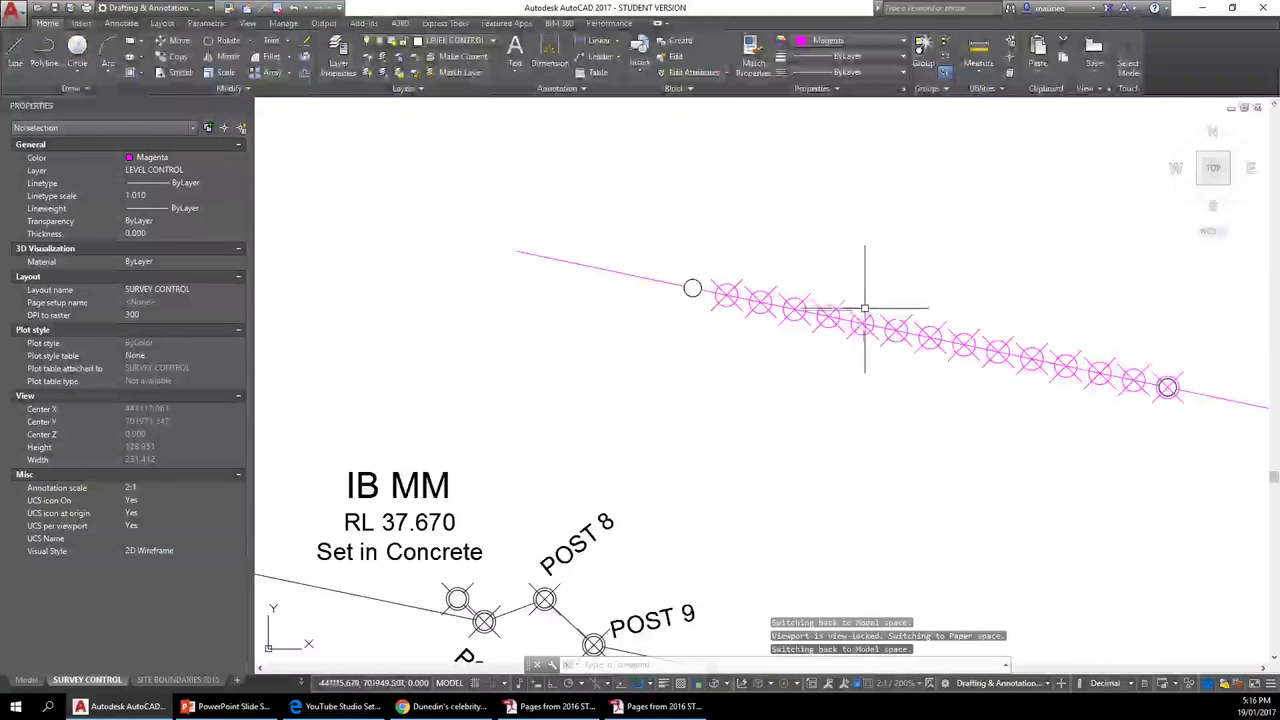
{"action": "scroll", "coordinate": [866, 314], "scroll_direction": "down", "scroll_amount": 4}
{"action": "scroll", "coordinate": [880, 315], "scroll_direction": "up", "scroll_amount": 5}
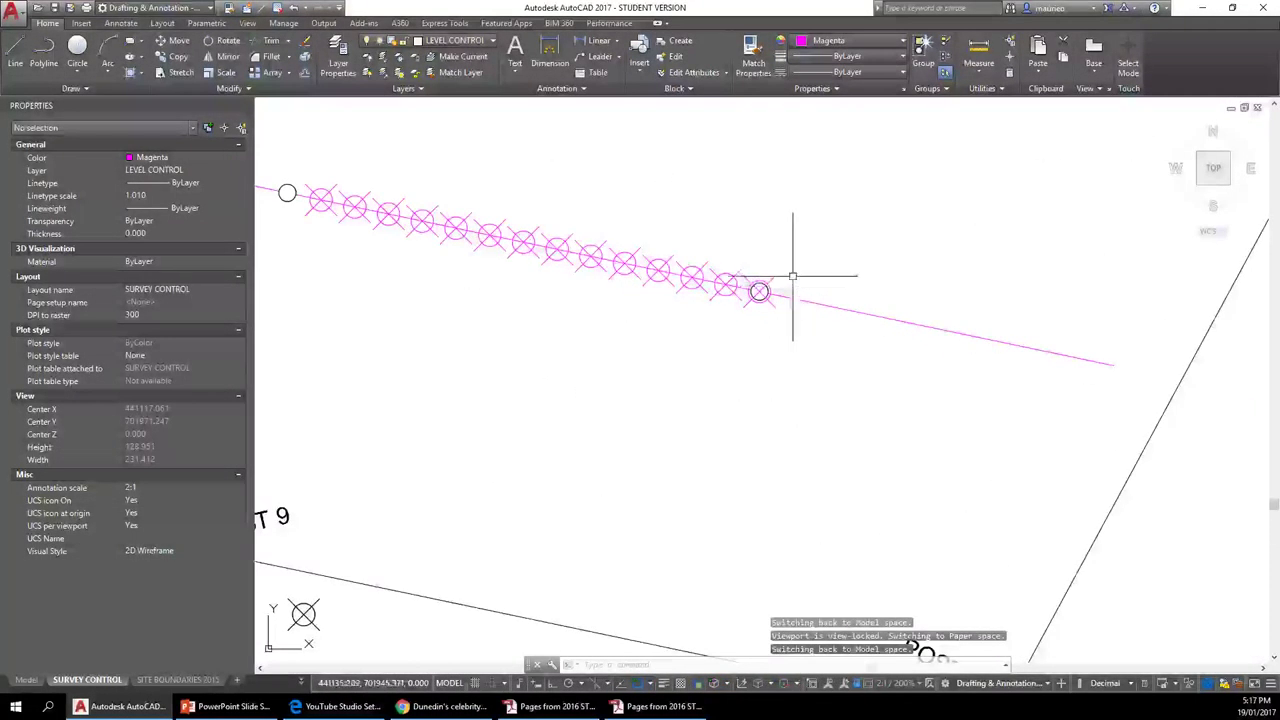
{"action": "left_click", "coordinate": [774, 277]}
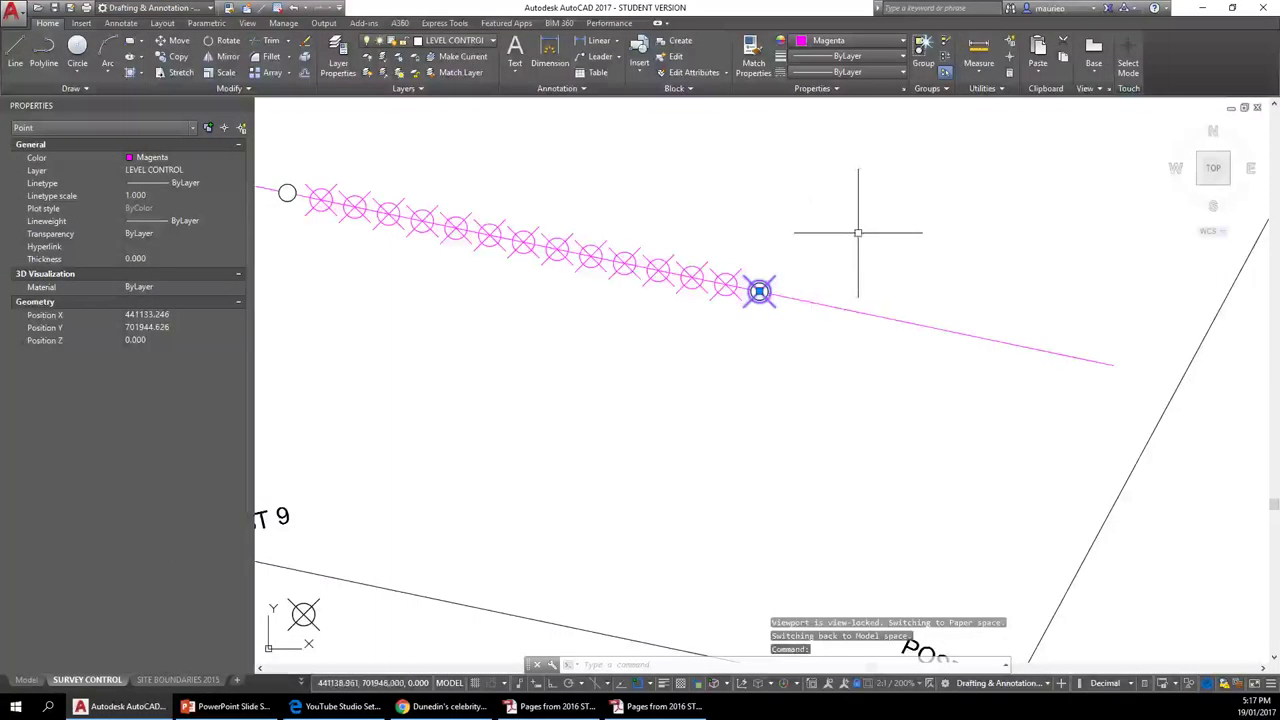
Delete the selected last magenta point at the end of the row of markers.
{"action": "key", "text": "Delete"}
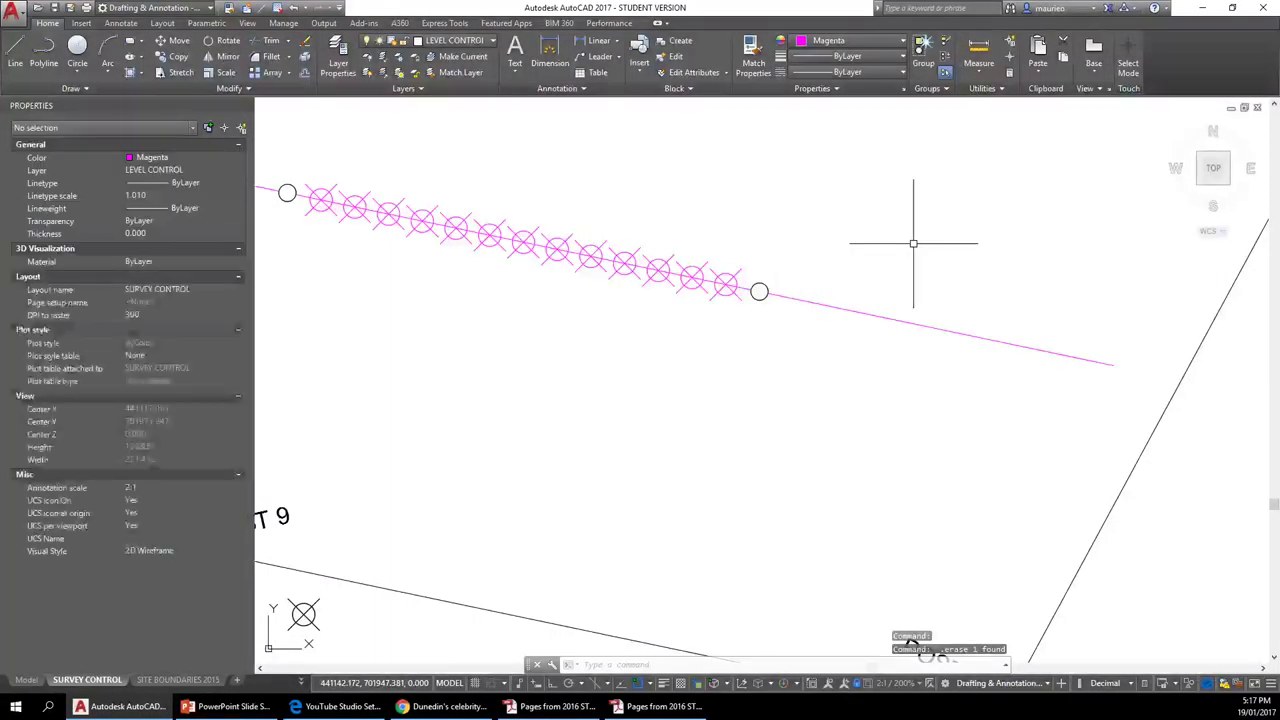
{"action": "scroll", "coordinate": [539, 282], "scroll_direction": "down", "scroll_amount": 4}
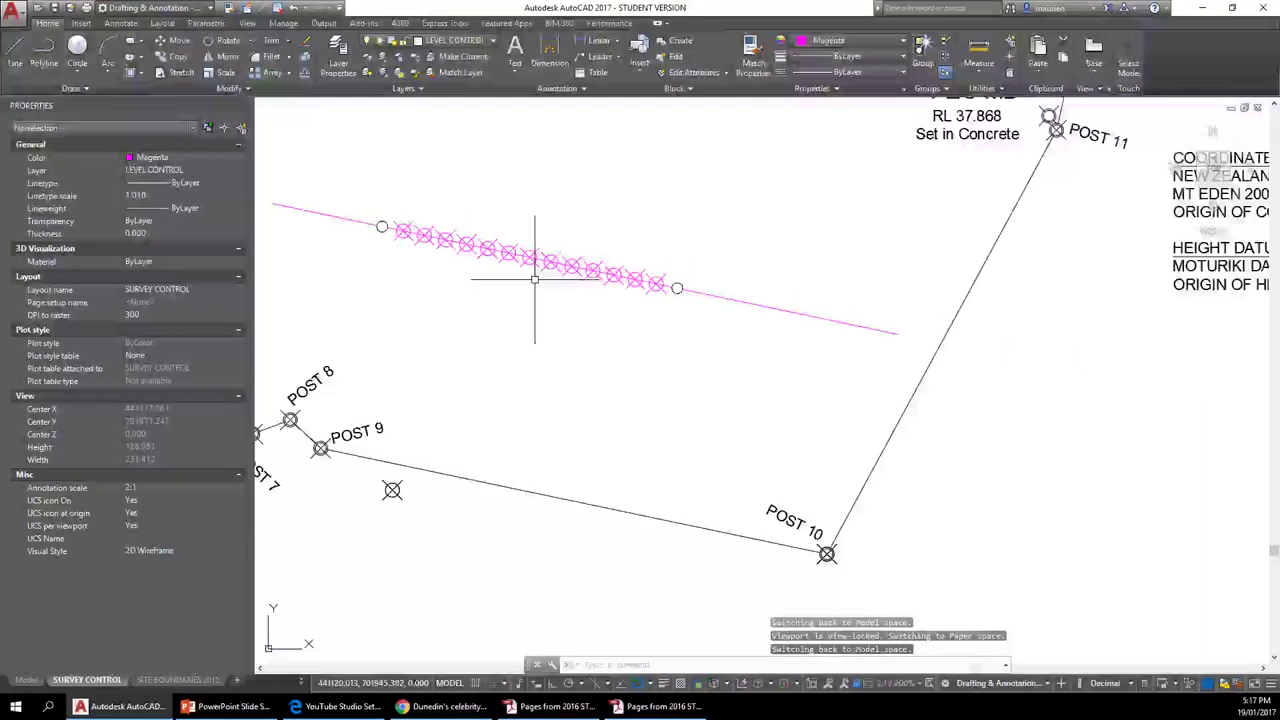
{"action": "scroll", "coordinate": [534, 277], "scroll_direction": "up", "scroll_amount": 2}
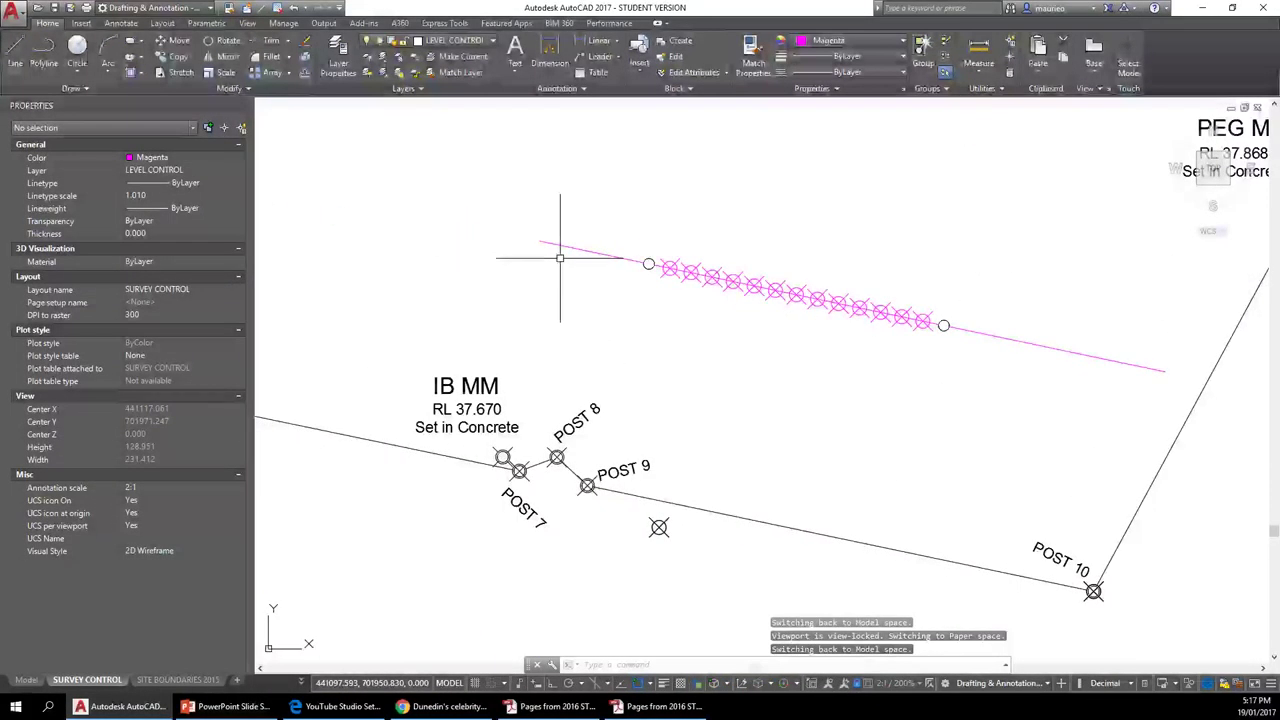
{"action": "scroll", "coordinate": [560, 258], "scroll_direction": "up", "scroll_amount": 3}
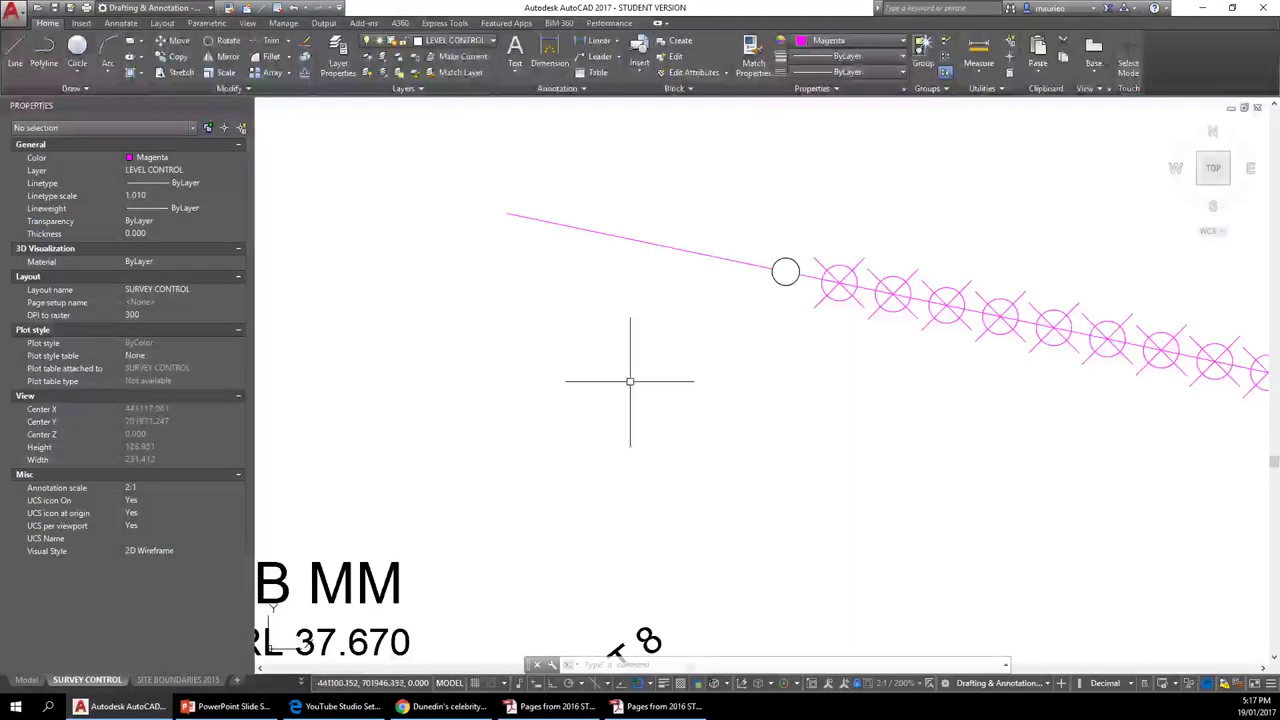
{"action": "key", "text": "Escape"}
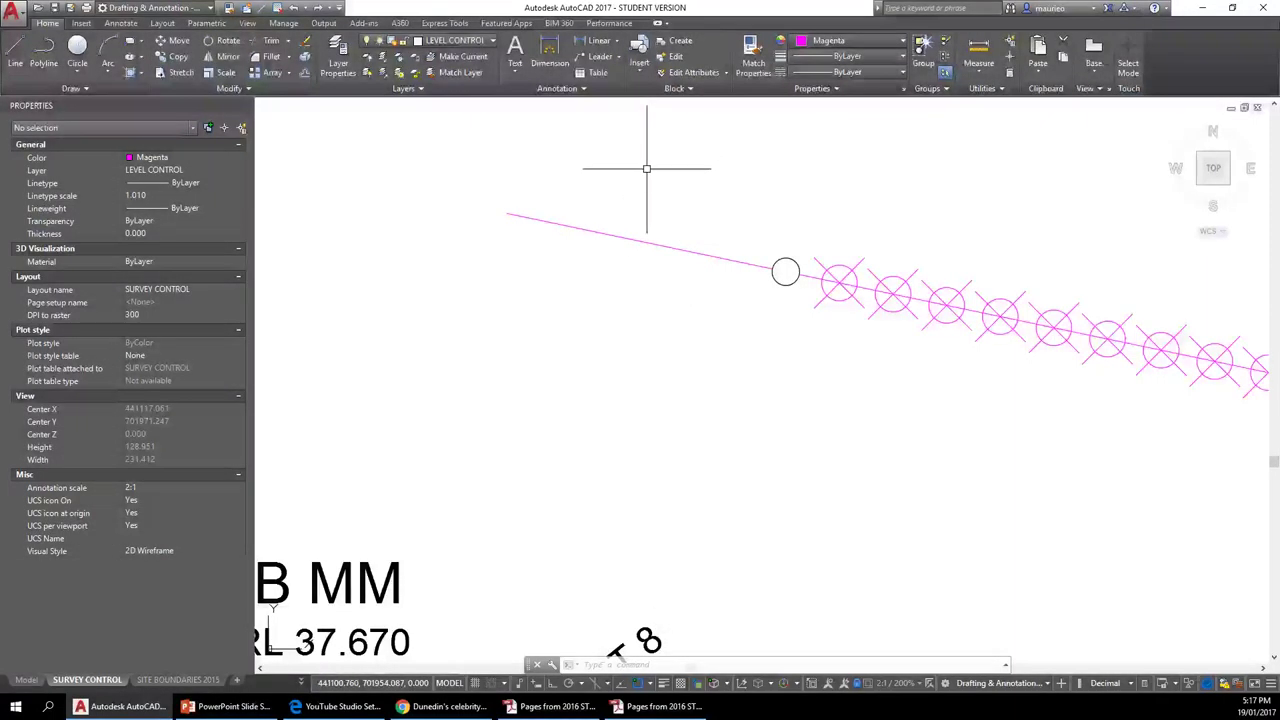
Draw a short line from above the magenta line ending perpendicular on it.
{"action": "type", "text": "l"}
{"action": "key", "text": "Return"}
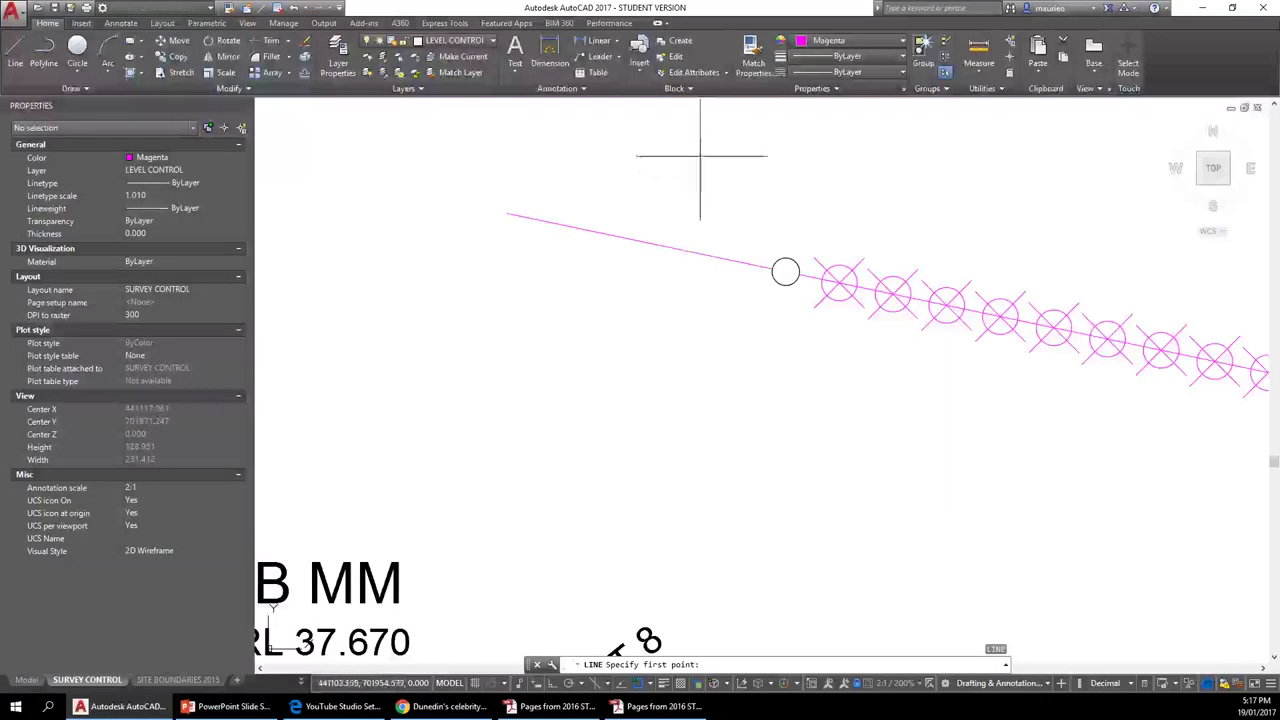
{"action": "left_click", "coordinate": [695, 172]}
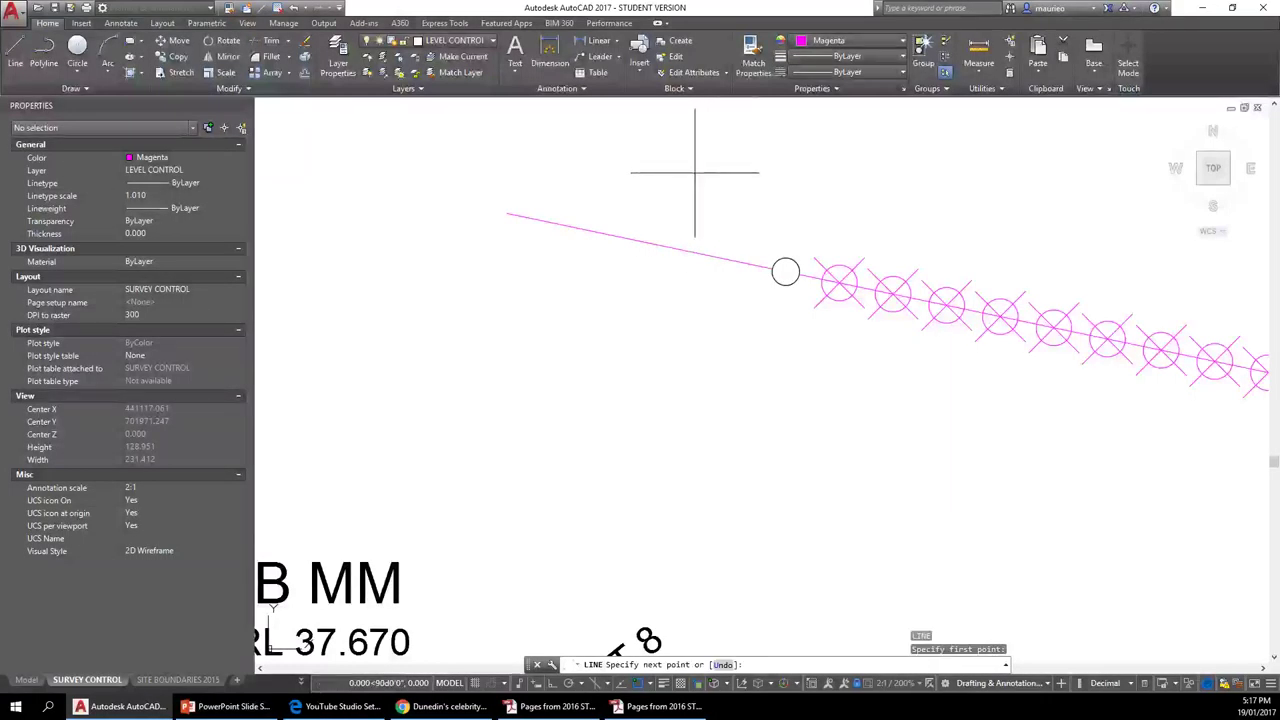
{"action": "left_click", "coordinate": [678, 249]}
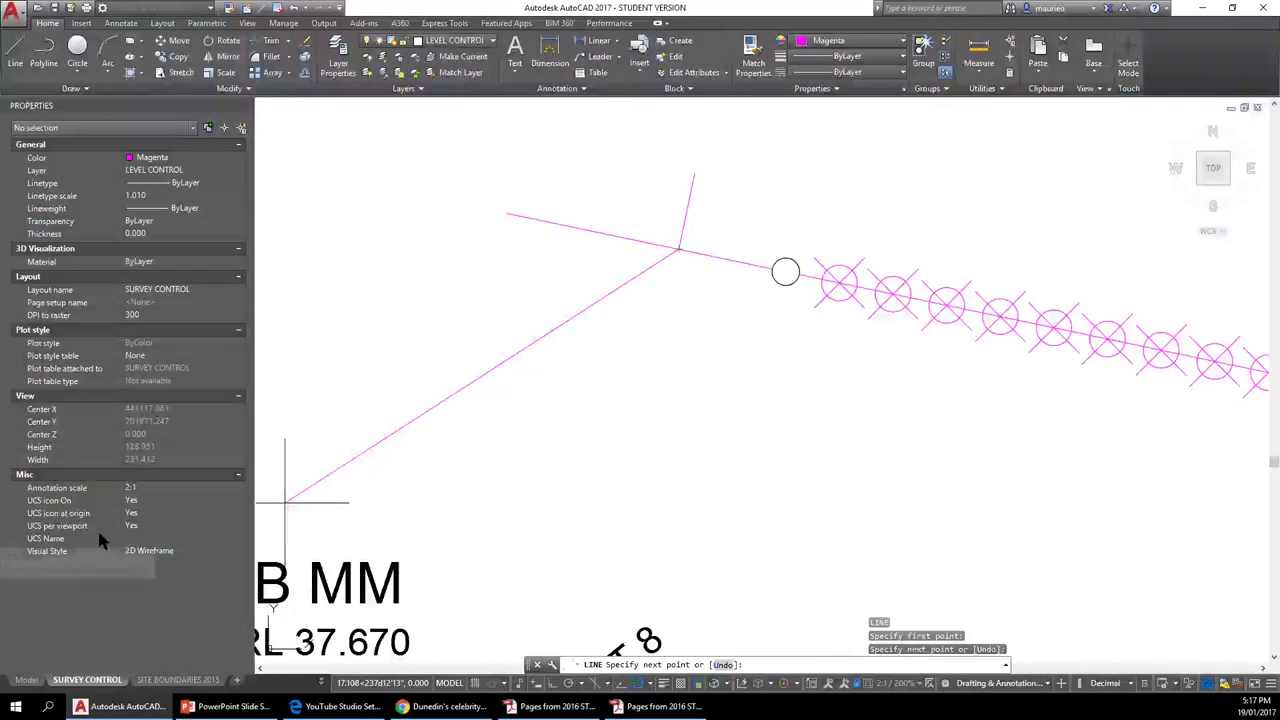
{"action": "key", "text": "Escape"}
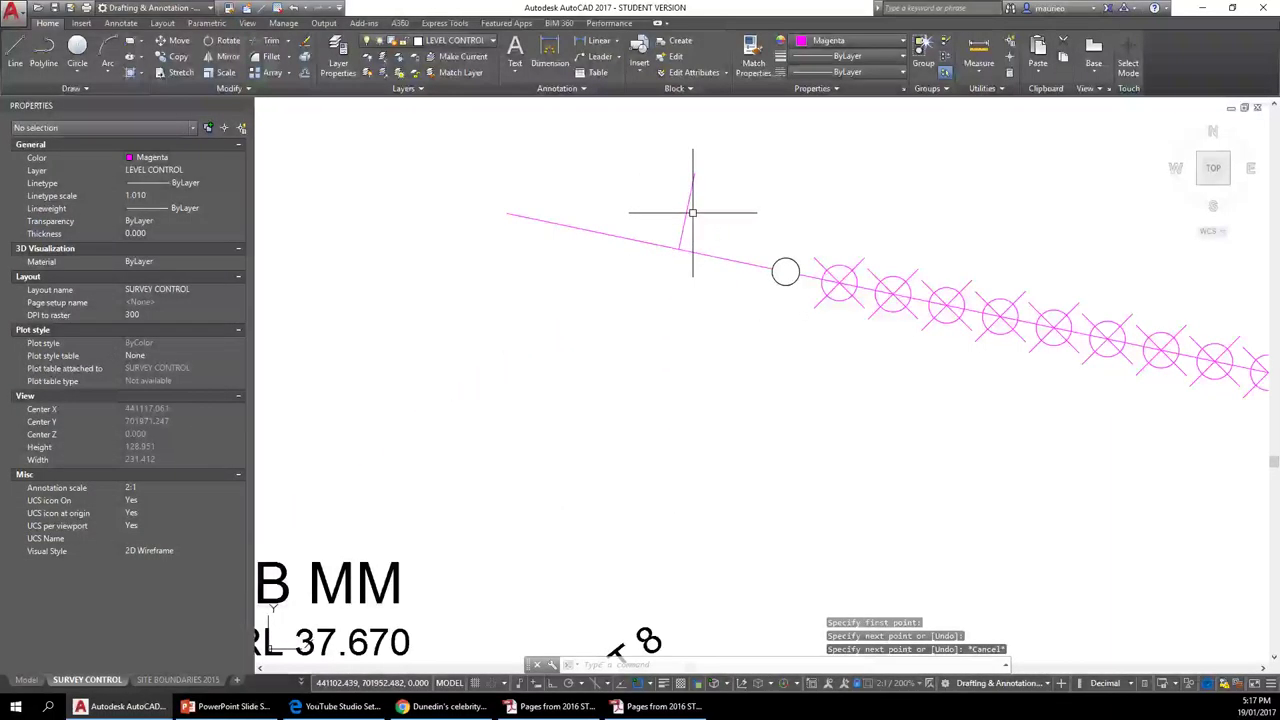
Move the tick line so it straddles the magenta chainage line.
{"action": "right_click", "coordinate": [735, 176]}
{"action": "left_click", "coordinate": [771, 271]}
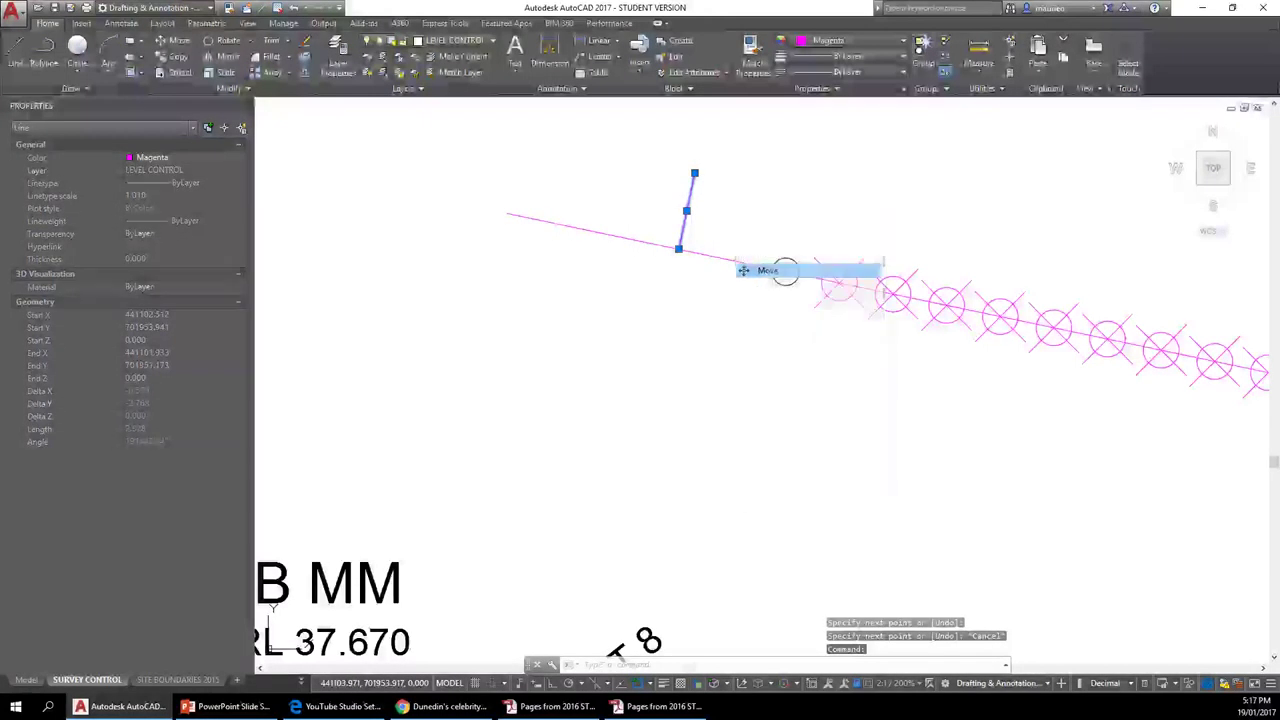
{"action": "left_click", "coordinate": [689, 212]}
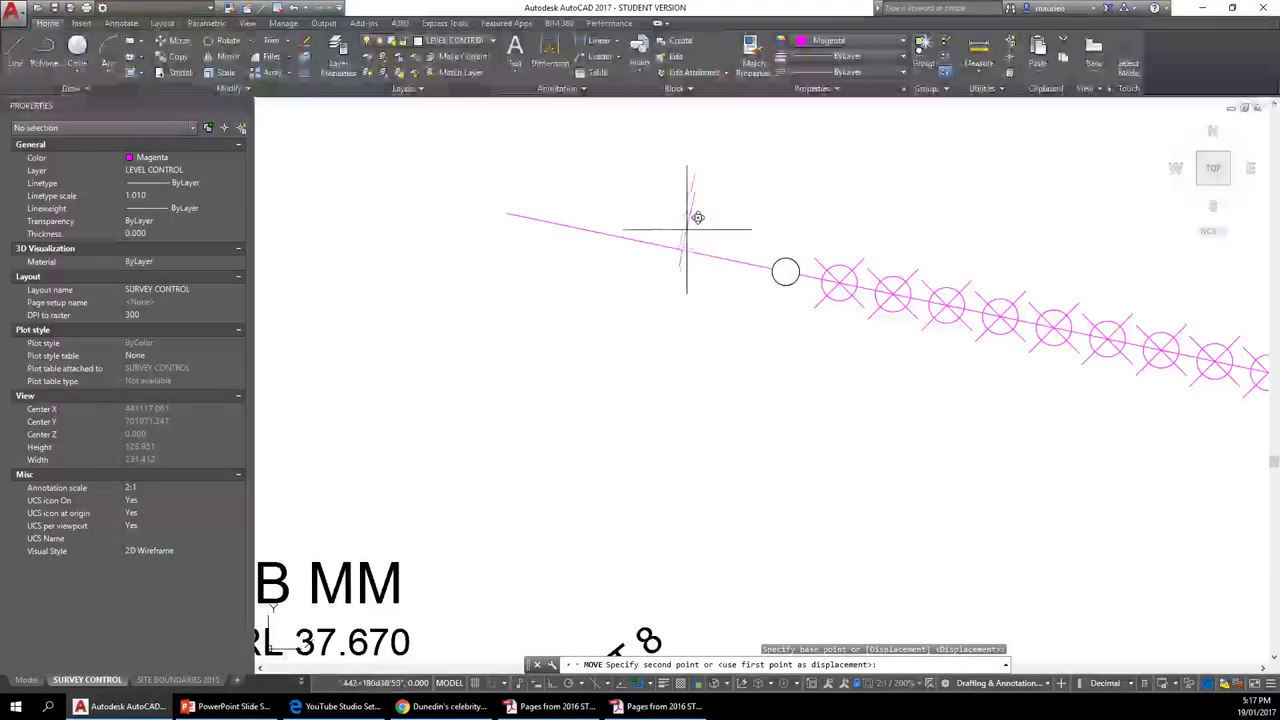
{"action": "left_click", "coordinate": [679, 248]}
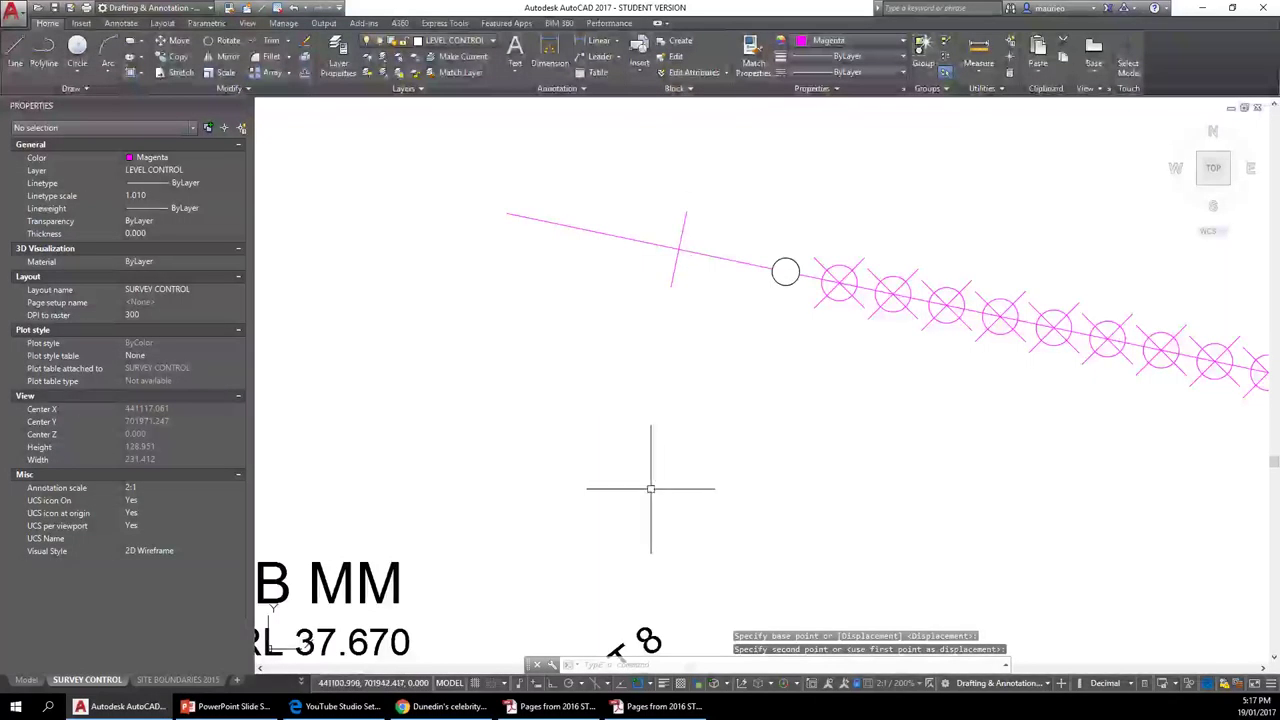
{"action": "key", "text": "Escape"}
{"action": "key", "text": "Escape"}
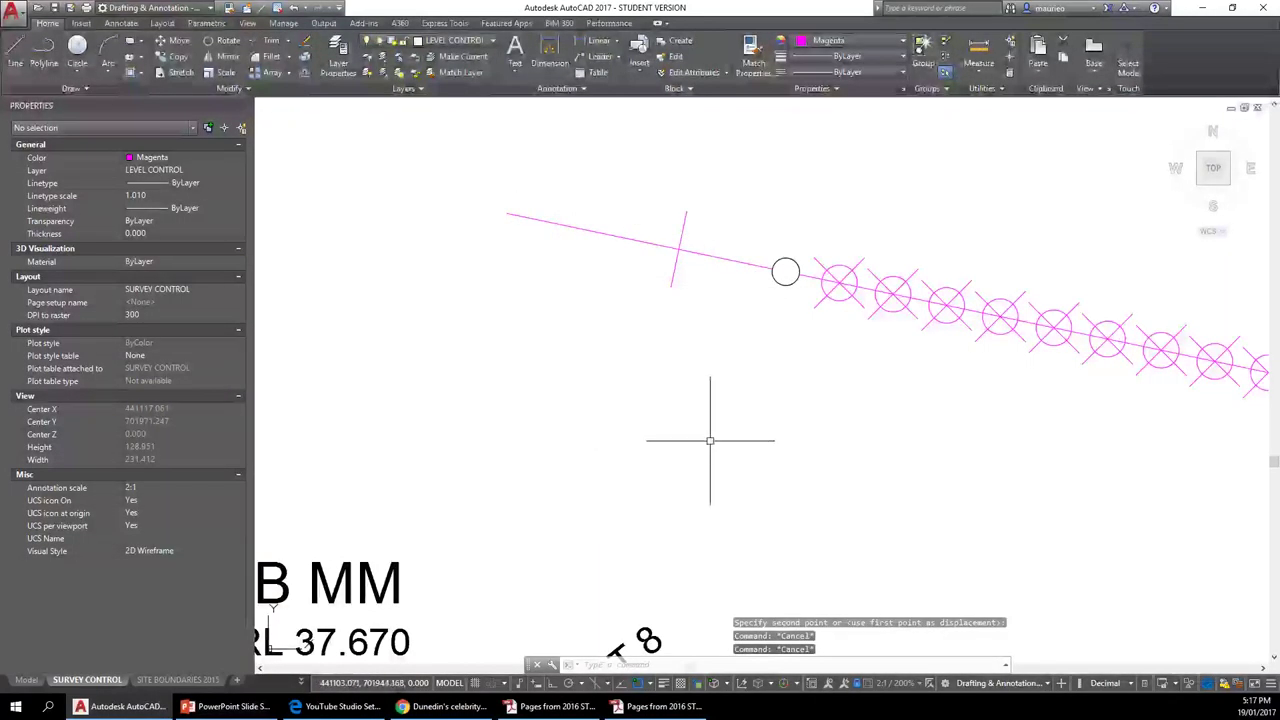
Draw a radius 0.5 circle centred where the tick crosses the magenta line.
{"action": "type", "text": "c"}
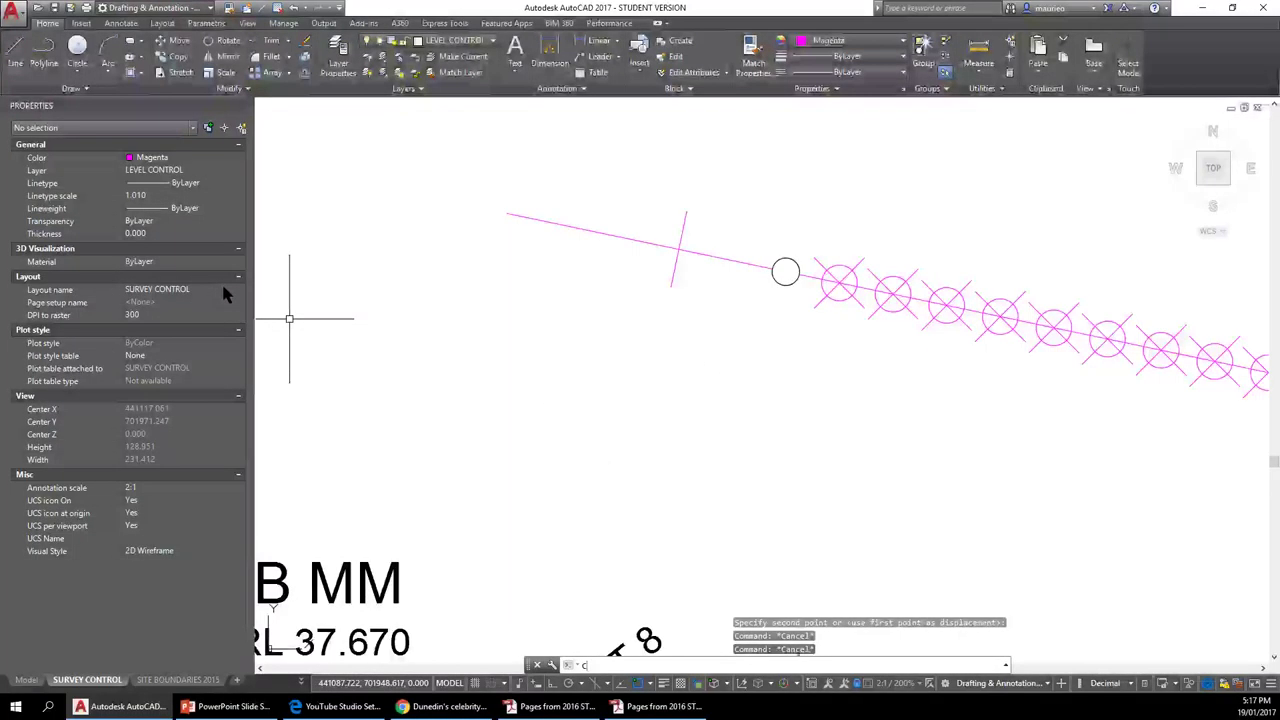
{"action": "key", "text": "Return"}
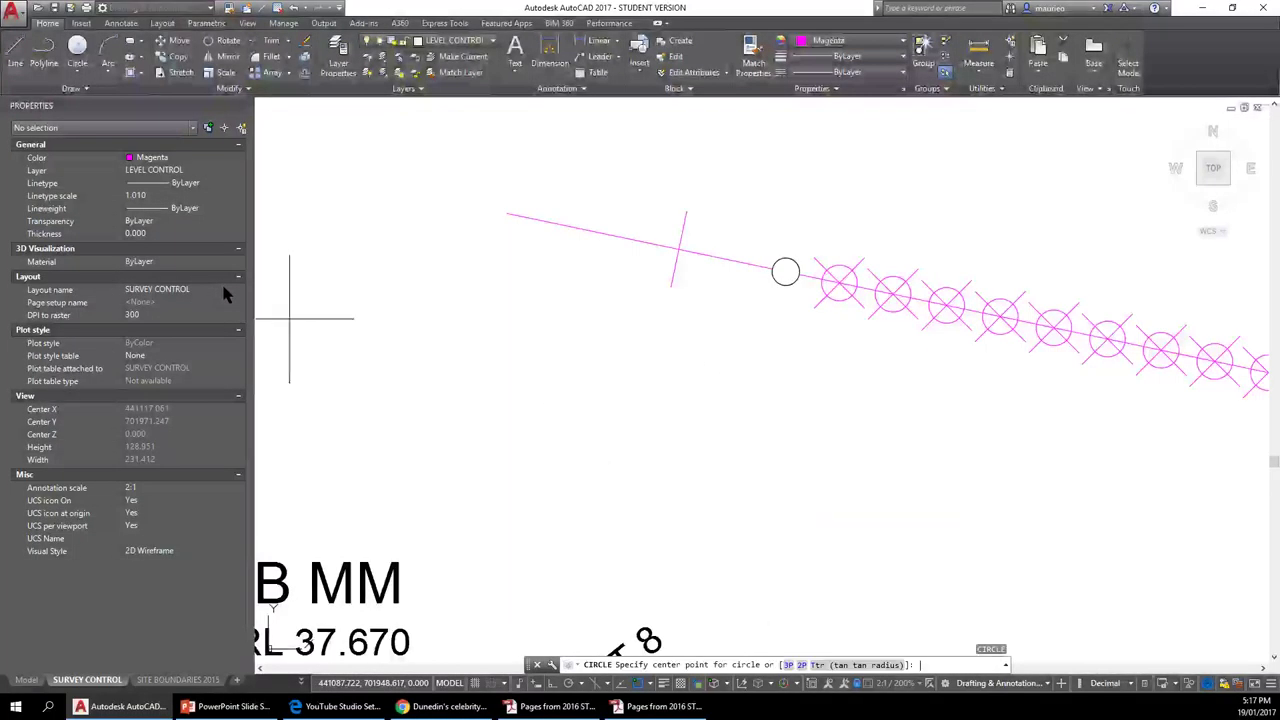
{"action": "left_click", "coordinate": [679, 249]}
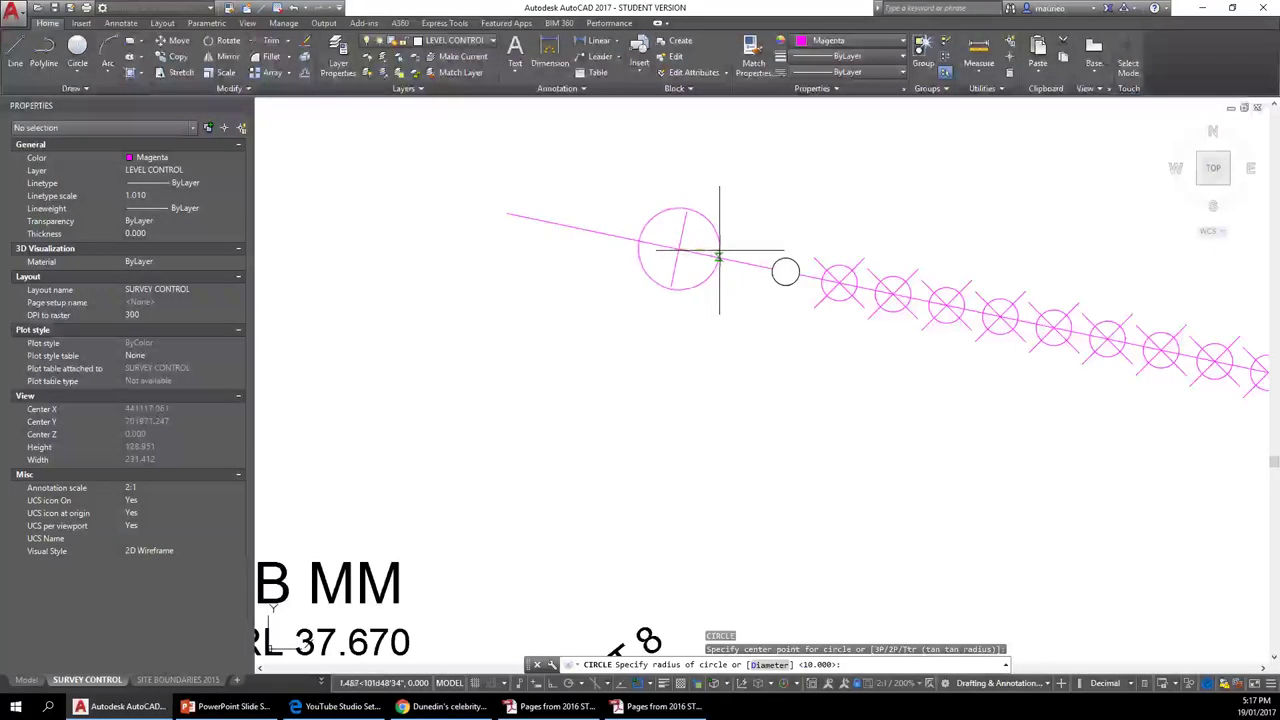
{"action": "type", "text": ".5"}
{"action": "key", "text": "Return"}
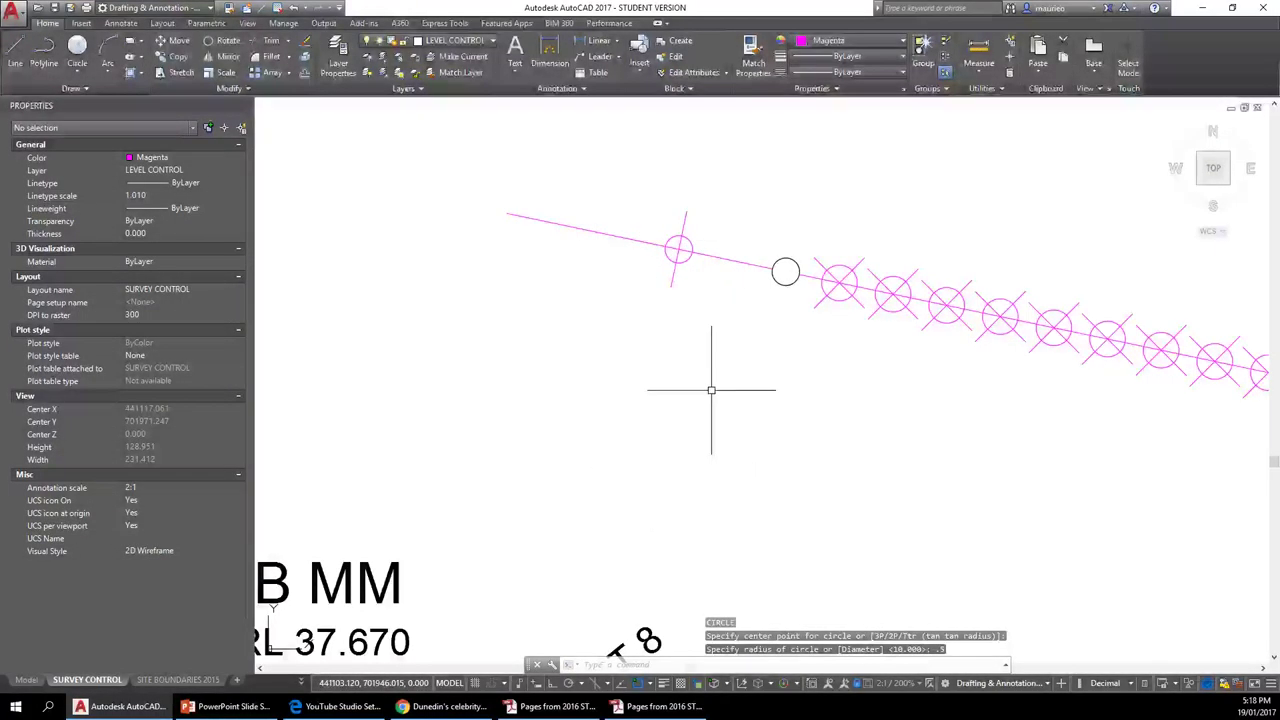
Trim the tick inside the small circle, then cancel and select the circle.
{"action": "type", "text": "tr"}
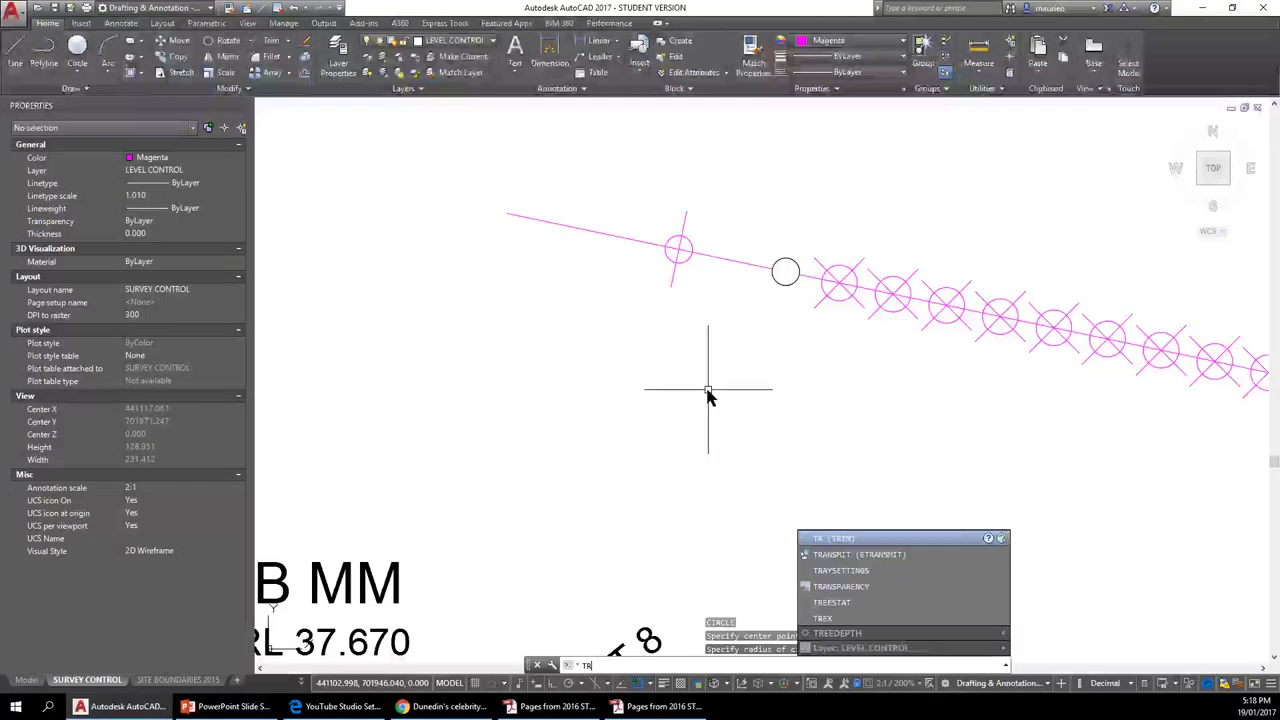
{"action": "key", "text": "Return"}
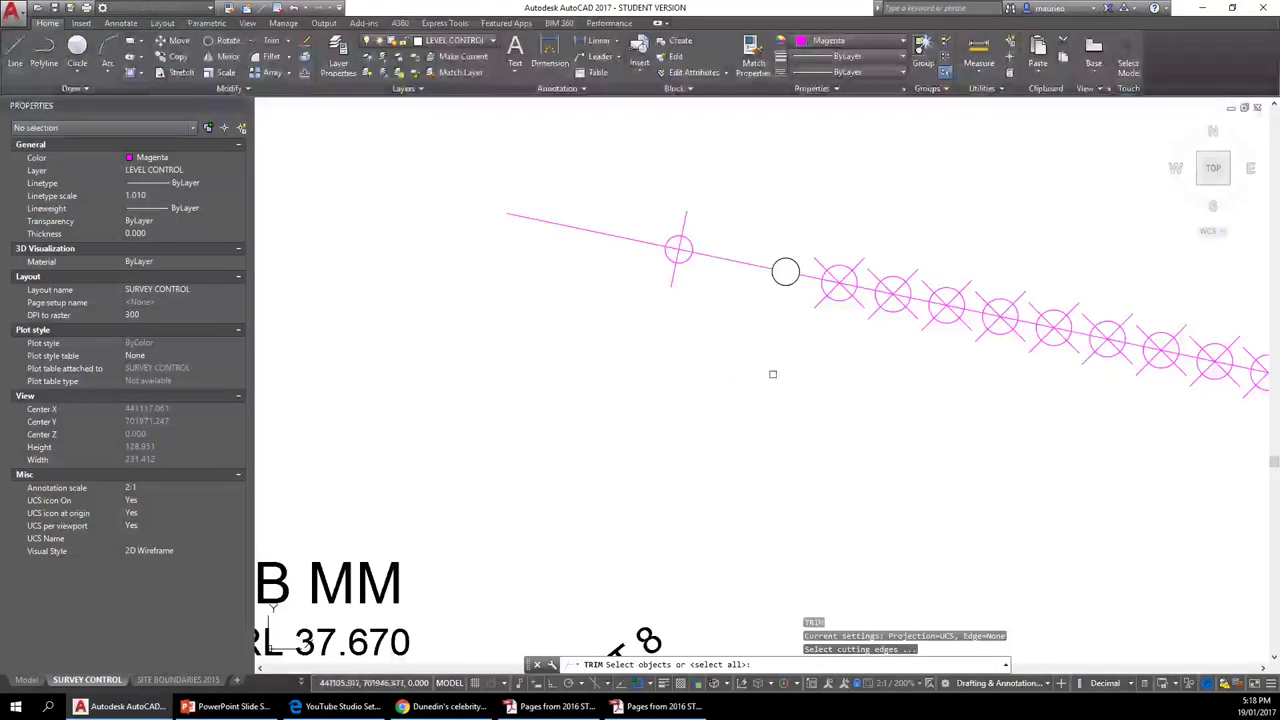
{"action": "left_click", "coordinate": [681, 262]}
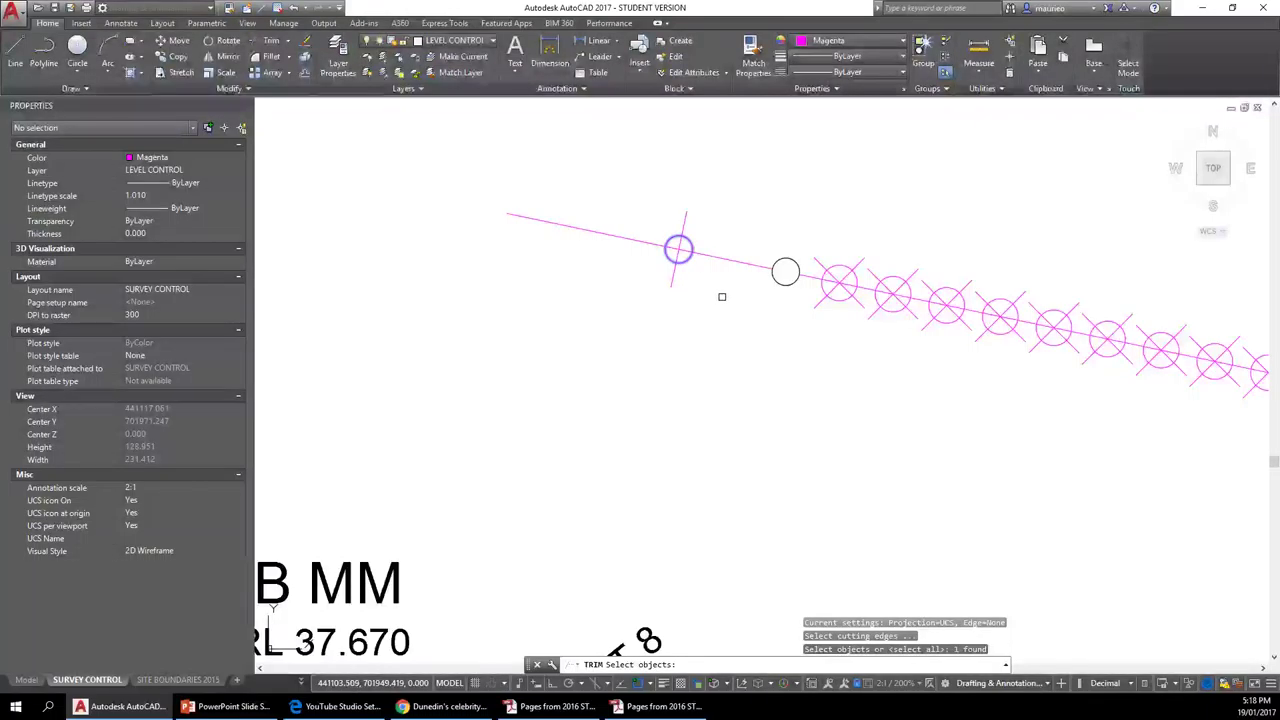
{"action": "key", "text": "Return"}
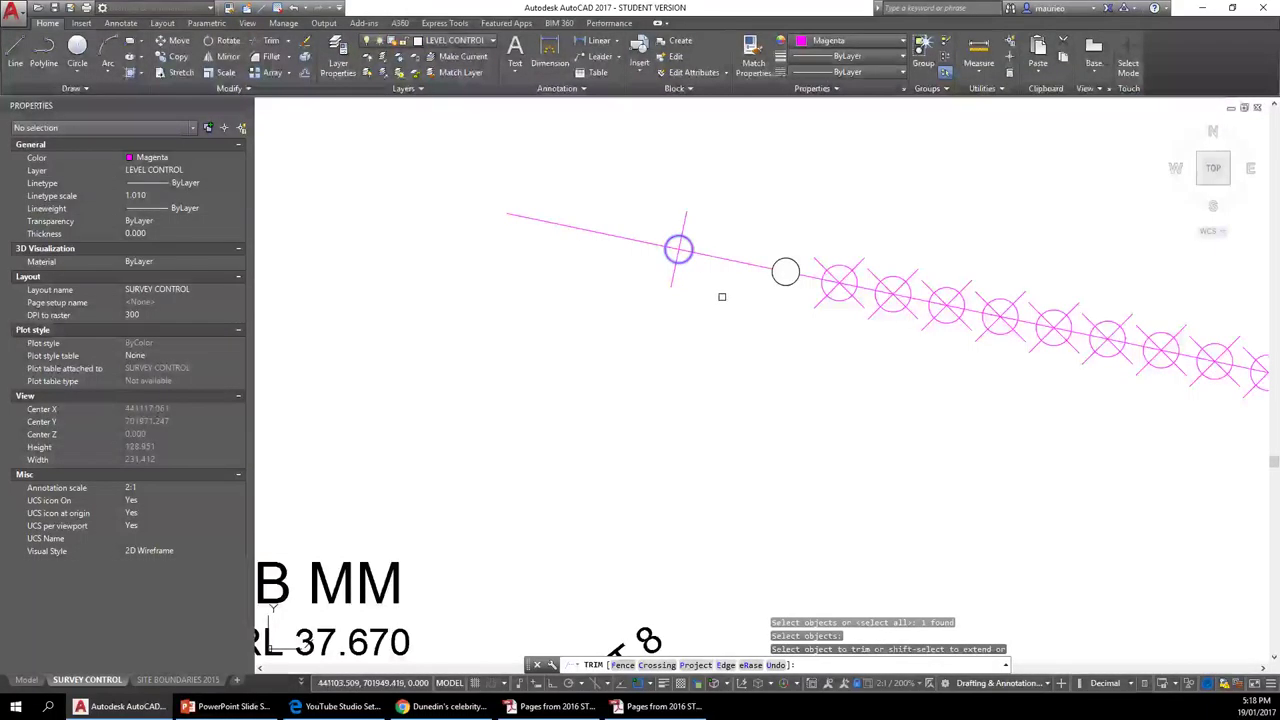
{"action": "left_click", "coordinate": [673, 280]}
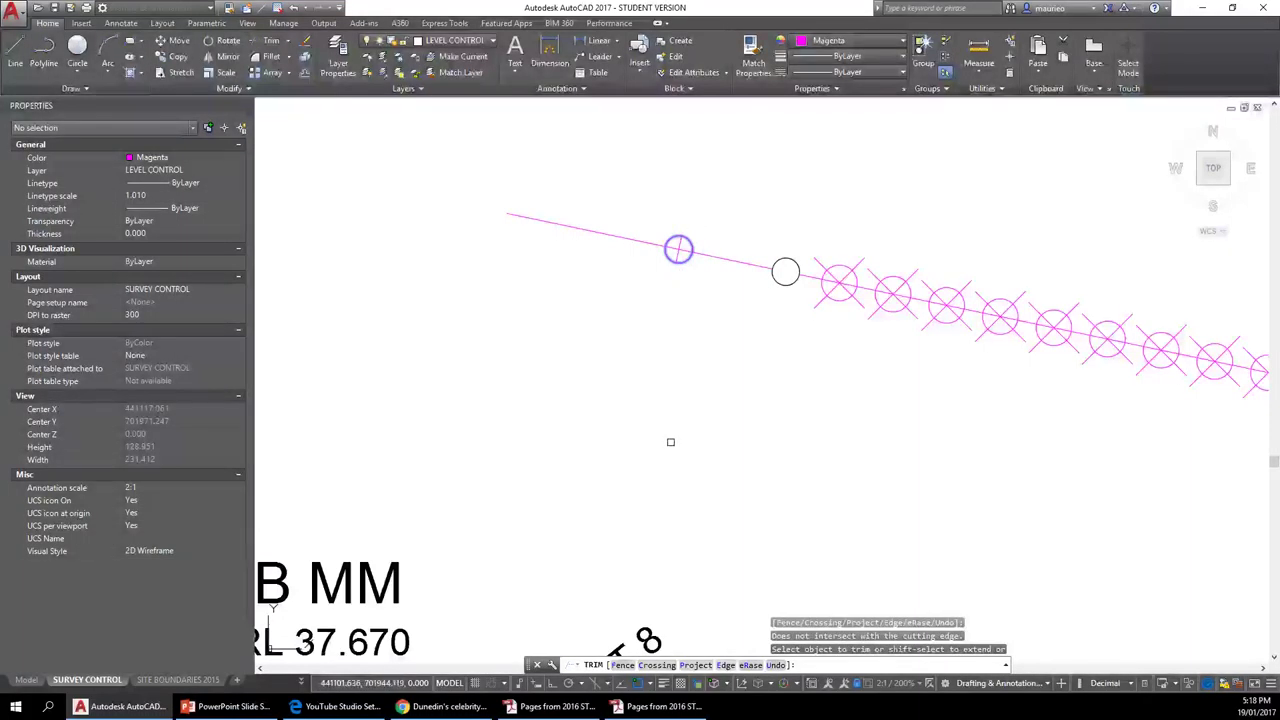
{"action": "key", "text": "Escape"}
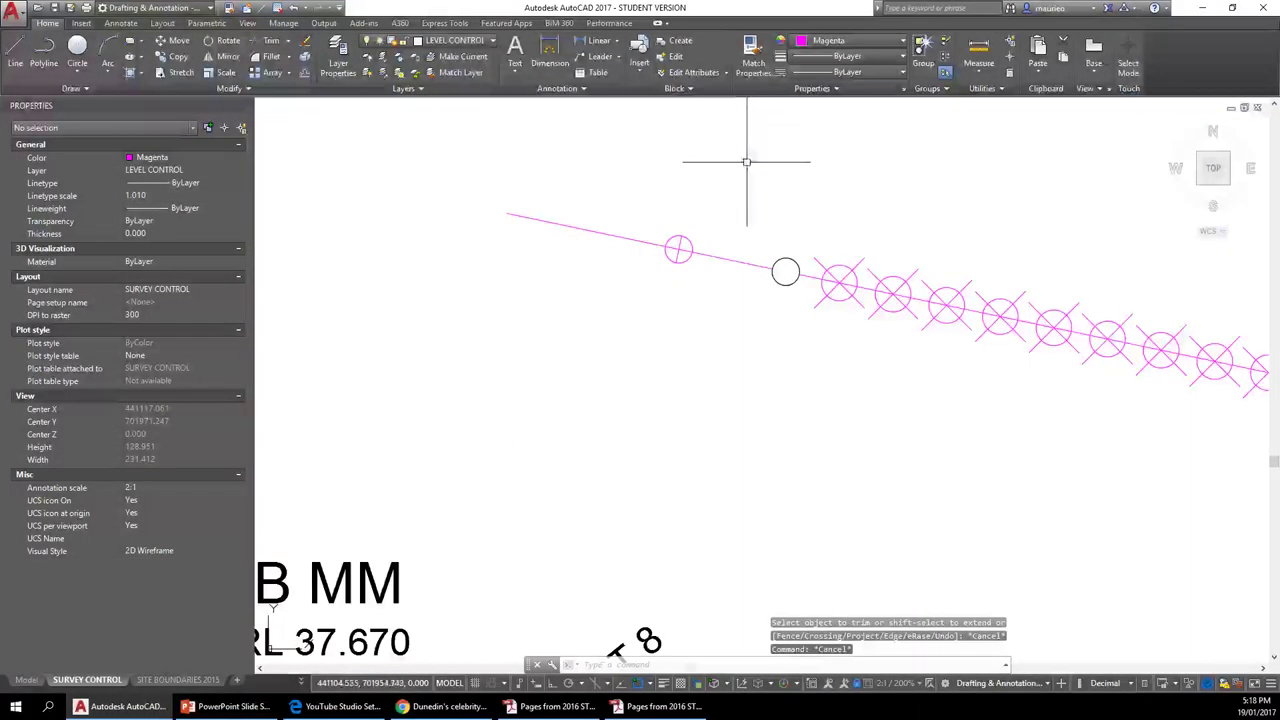
{"action": "left_click", "coordinate": [690, 239]}
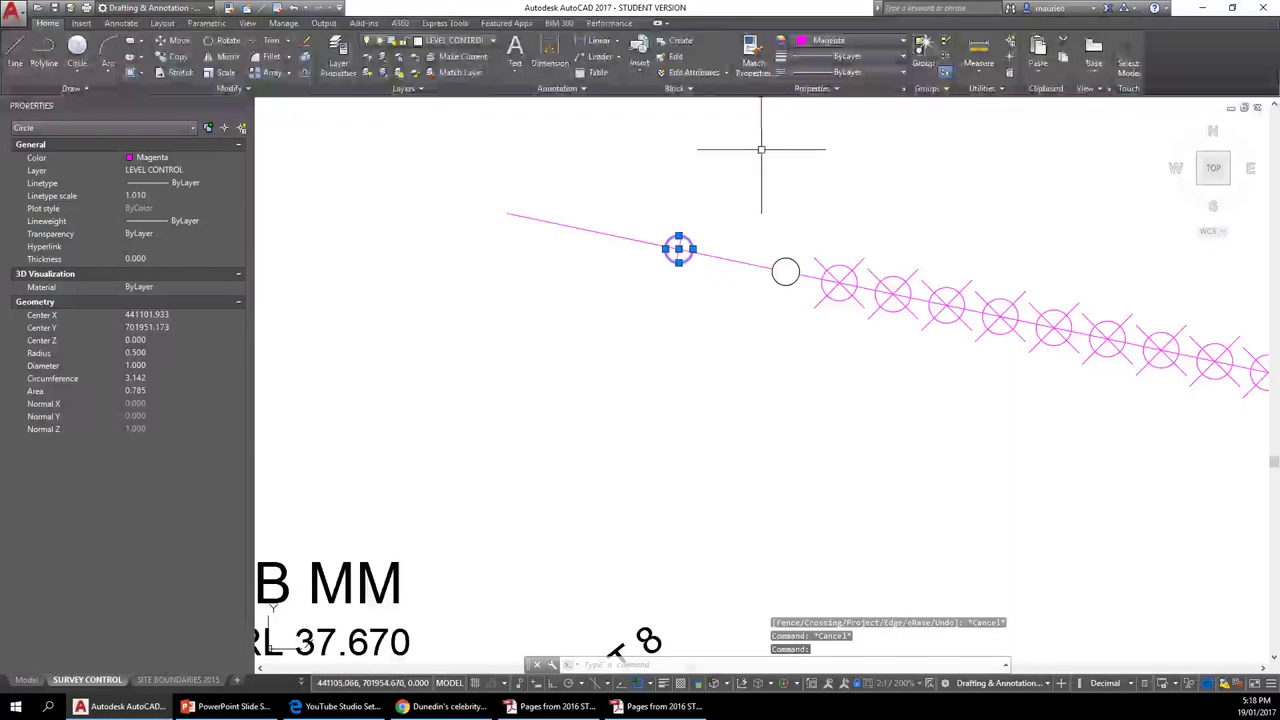
Erase the 0.5 circle and move the tick mark to the magenta line's left end.
{"action": "key", "text": "Delete"}
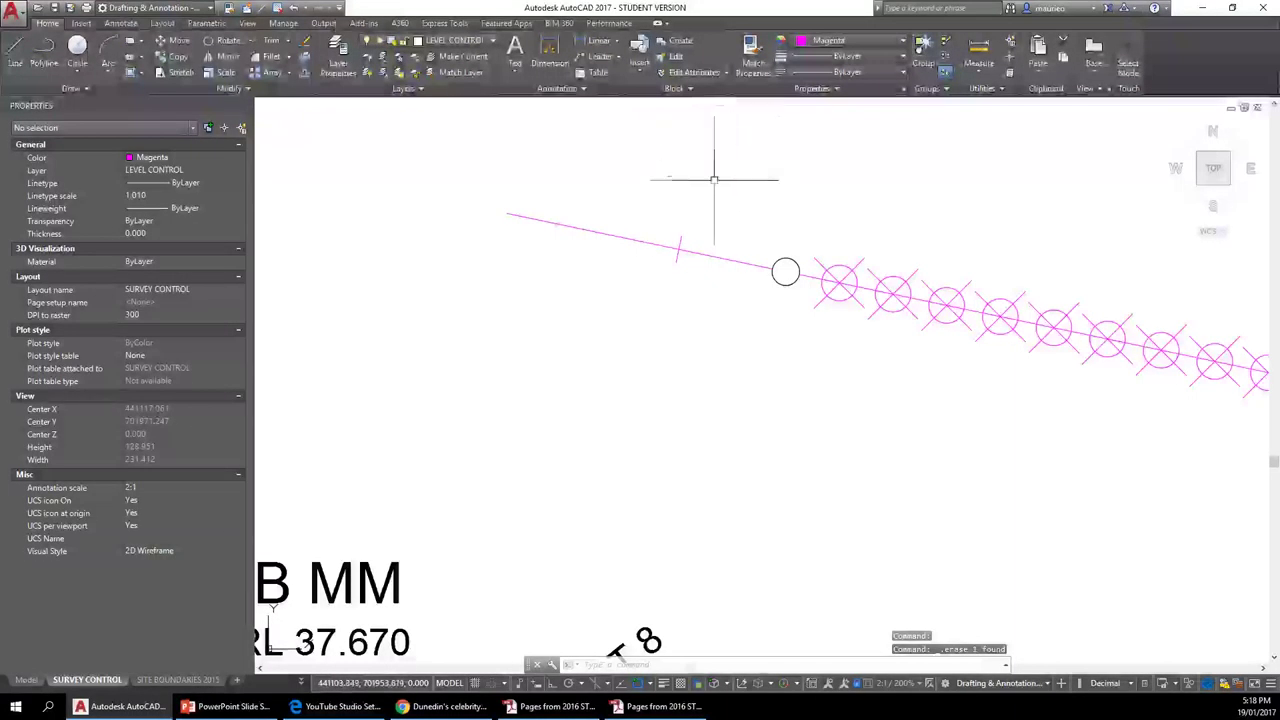
{"action": "left_click", "coordinate": [683, 236]}
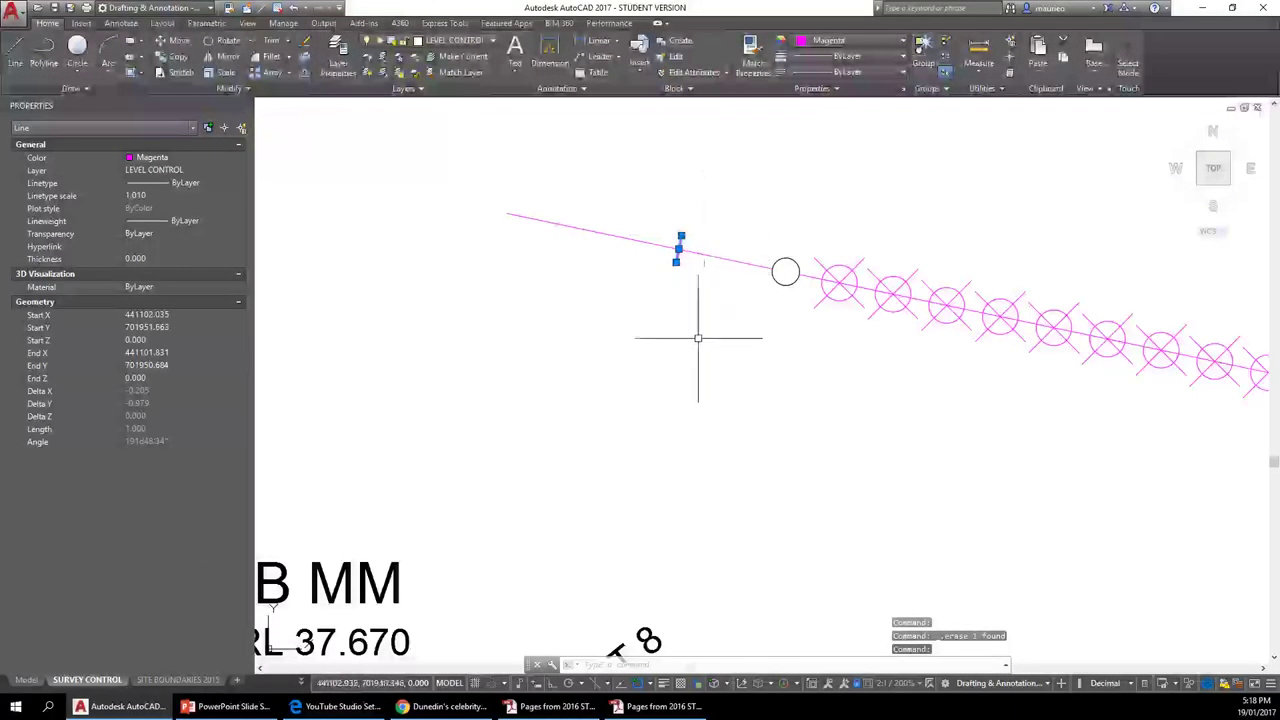
{"action": "right_click", "coordinate": [742, 313]}
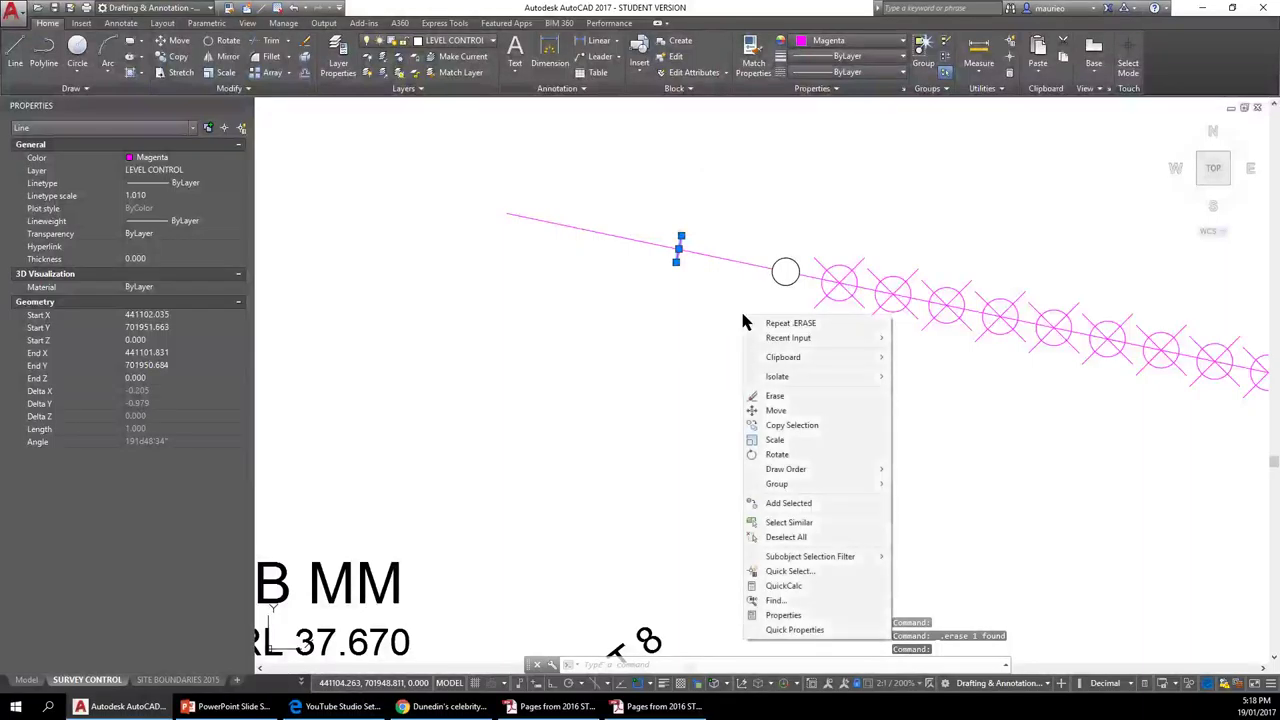
{"action": "left_click", "coordinate": [776, 411]}
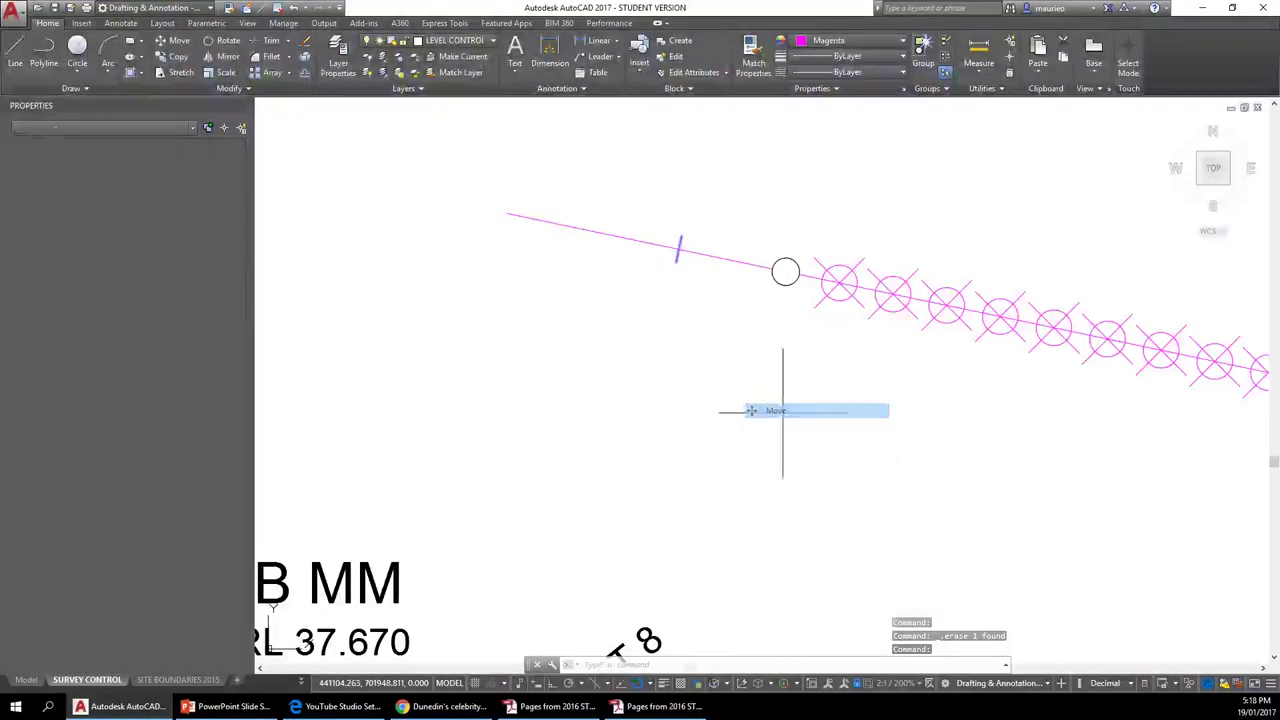
{"action": "left_click", "coordinate": [679, 249]}
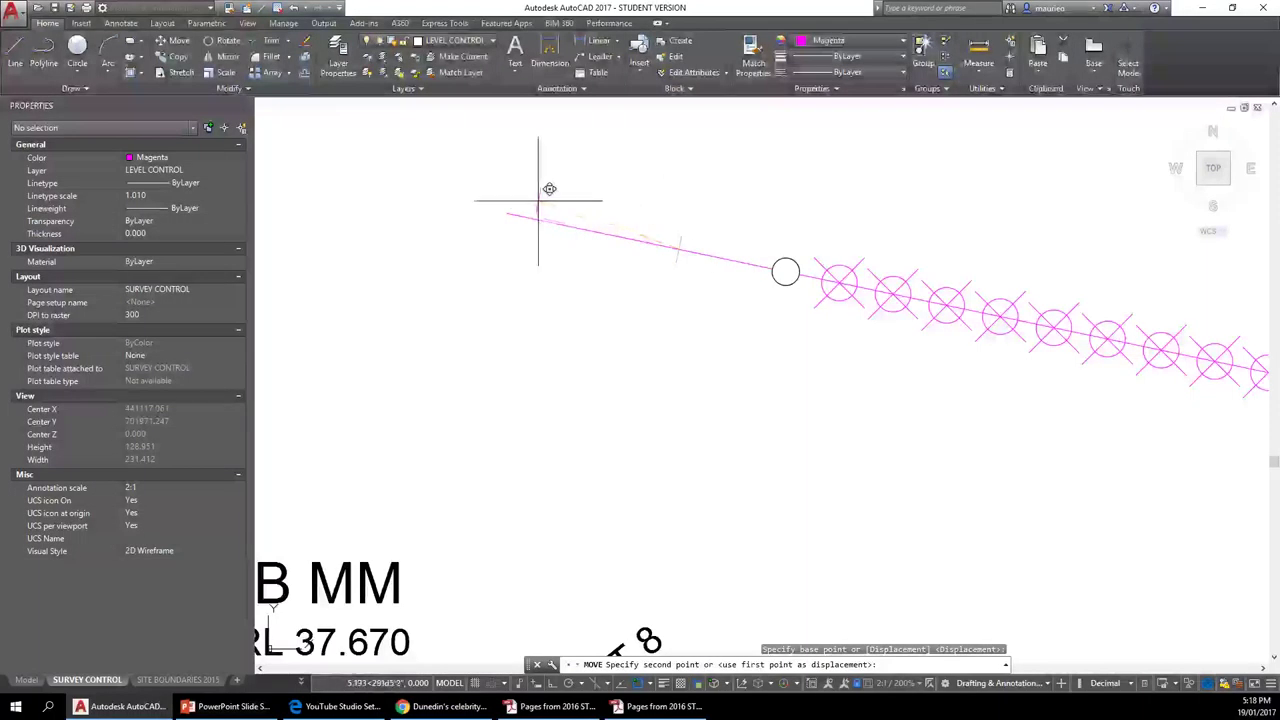
{"action": "left_click", "coordinate": [515, 220]}
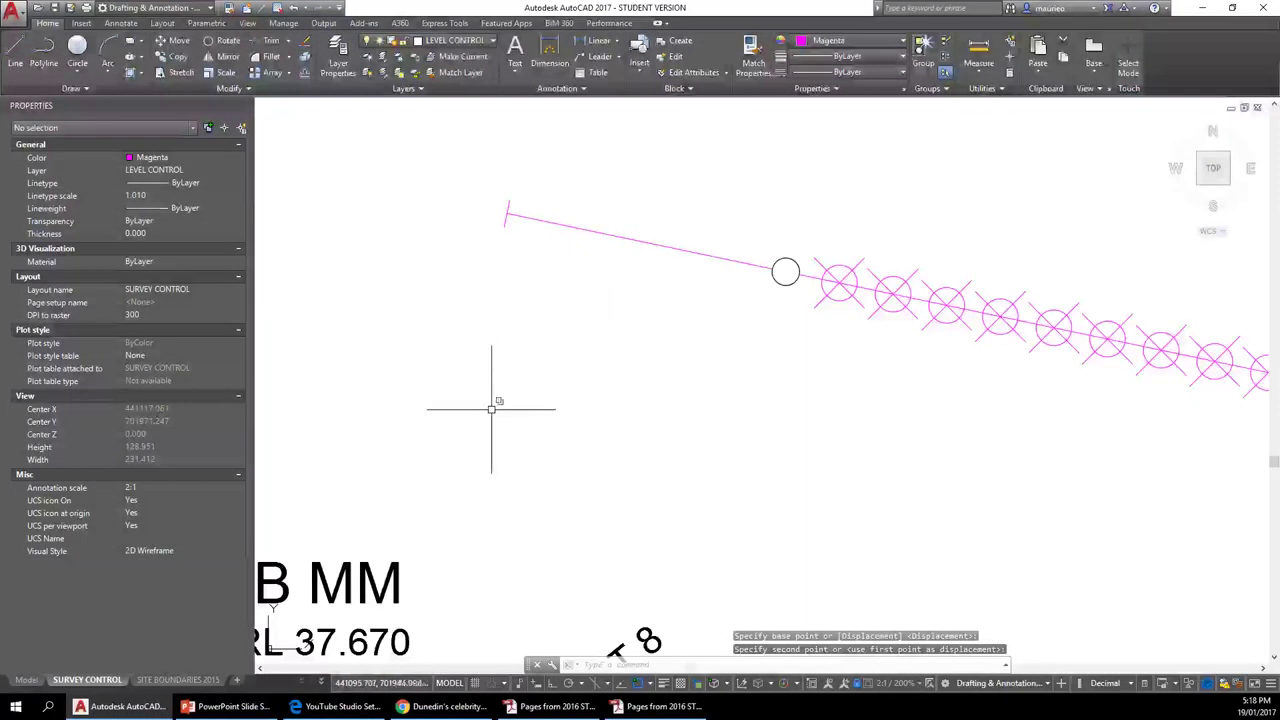
{"action": "key", "text": "Escape"}
{"action": "key", "text": "Escape"}
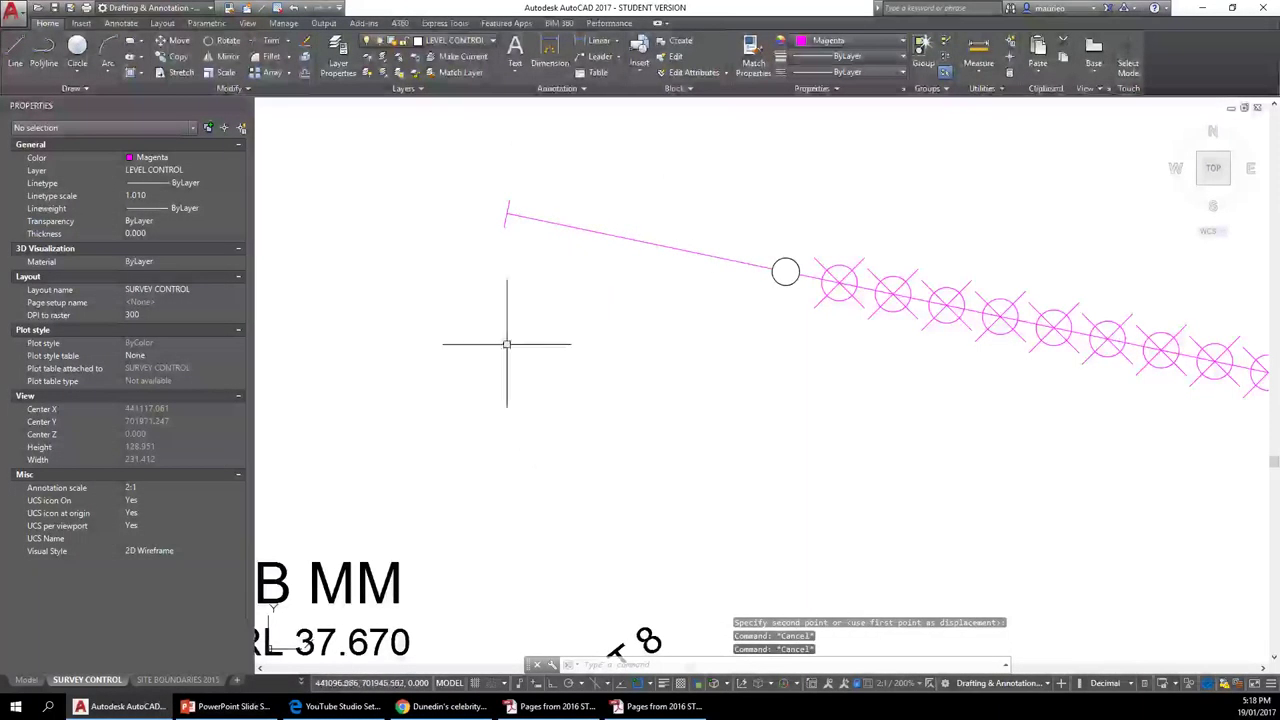
Copy the tick from its endpoint to three interval points along the magenta line with CP.
{"action": "left_click", "coordinate": [508, 210]}
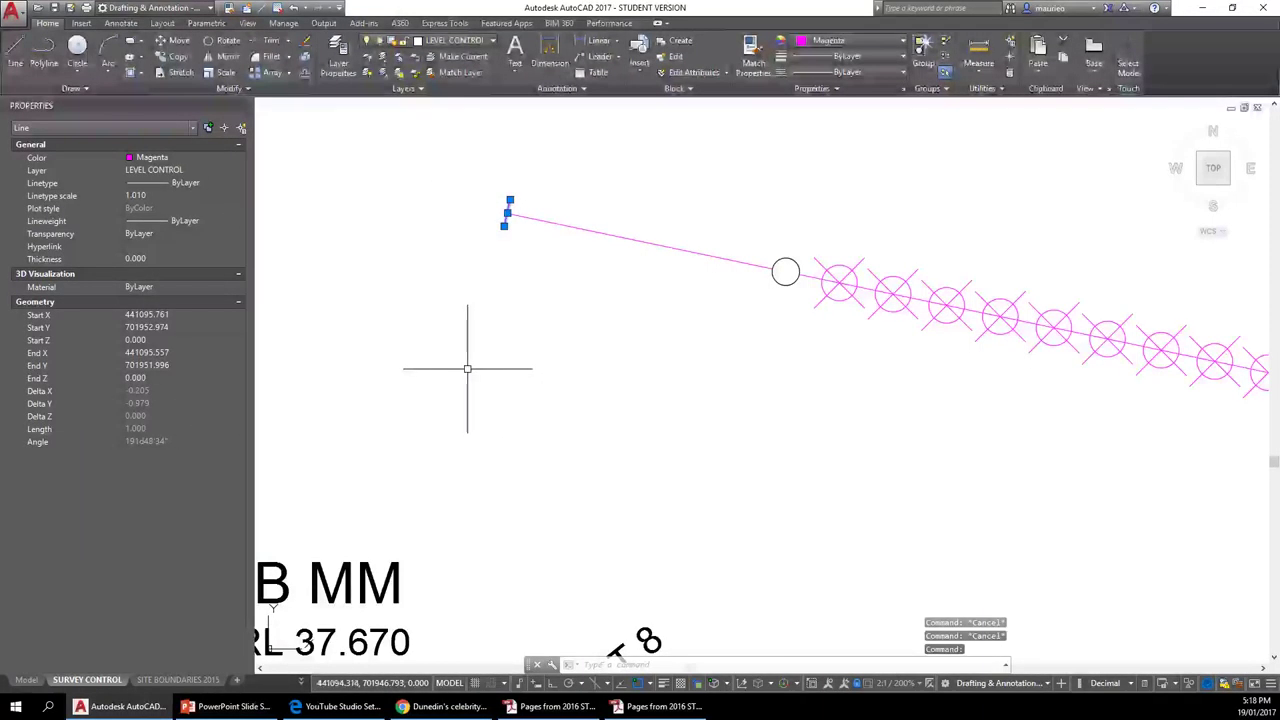
{"action": "type", "text": "cp"}
{"action": "key", "text": "Return"}
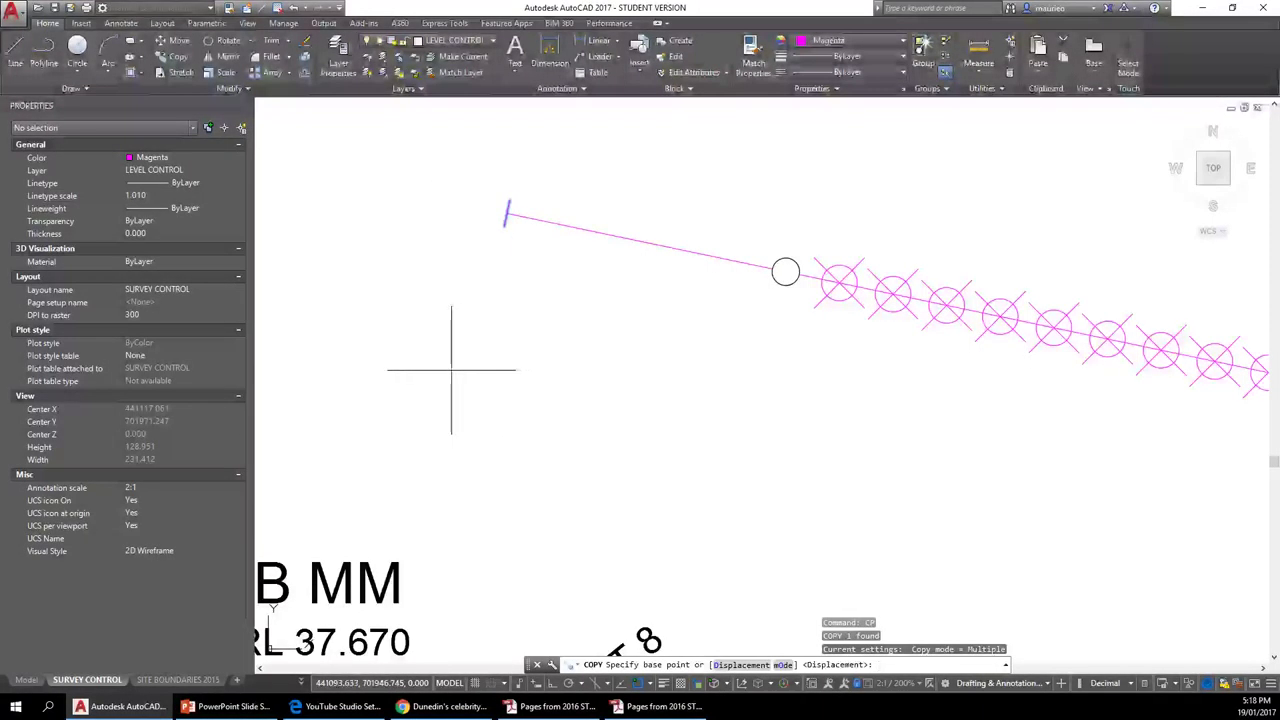
{"action": "left_click", "coordinate": [507, 212]}
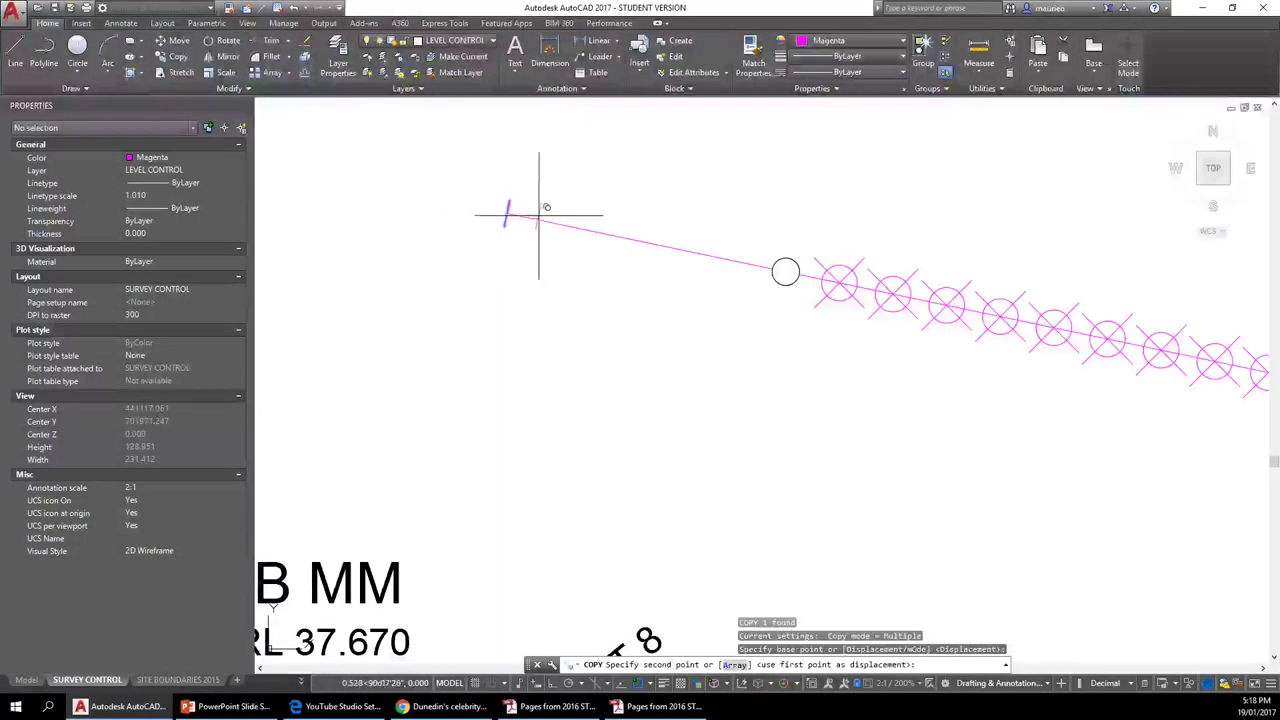
{"action": "left_click", "coordinate": [641, 240]}
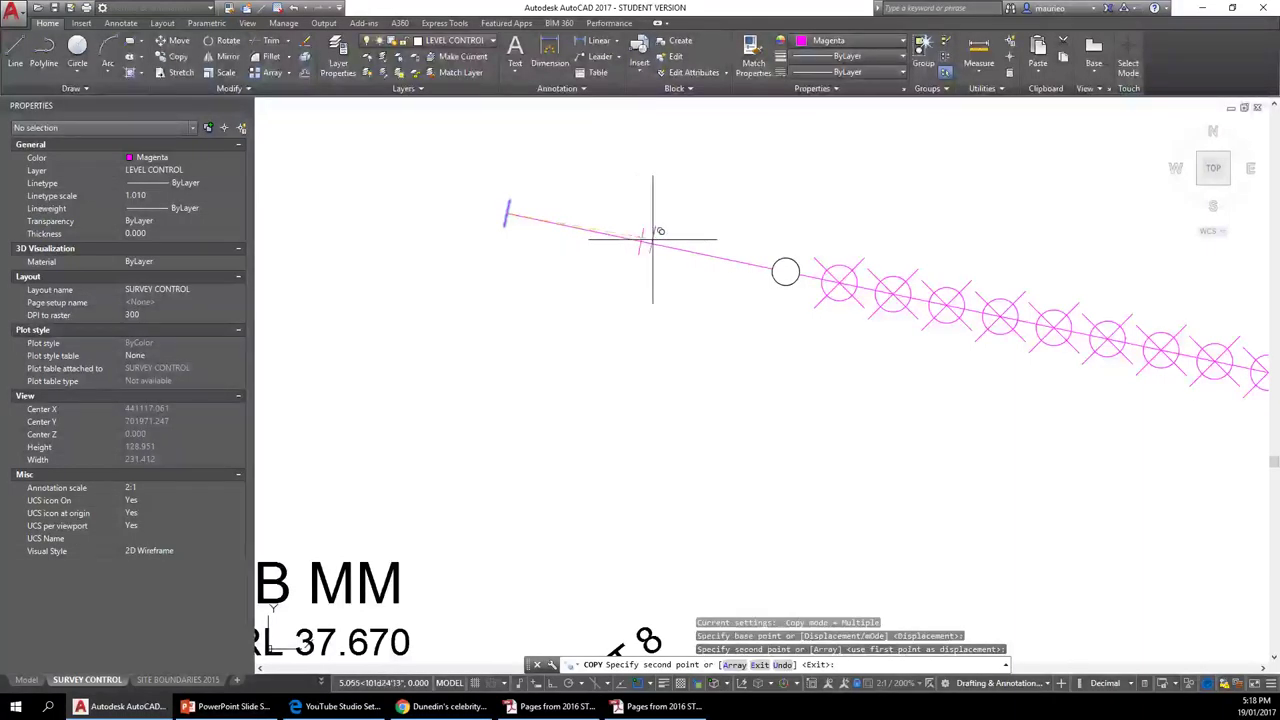
{"action": "left_click", "coordinate": [743, 263]}
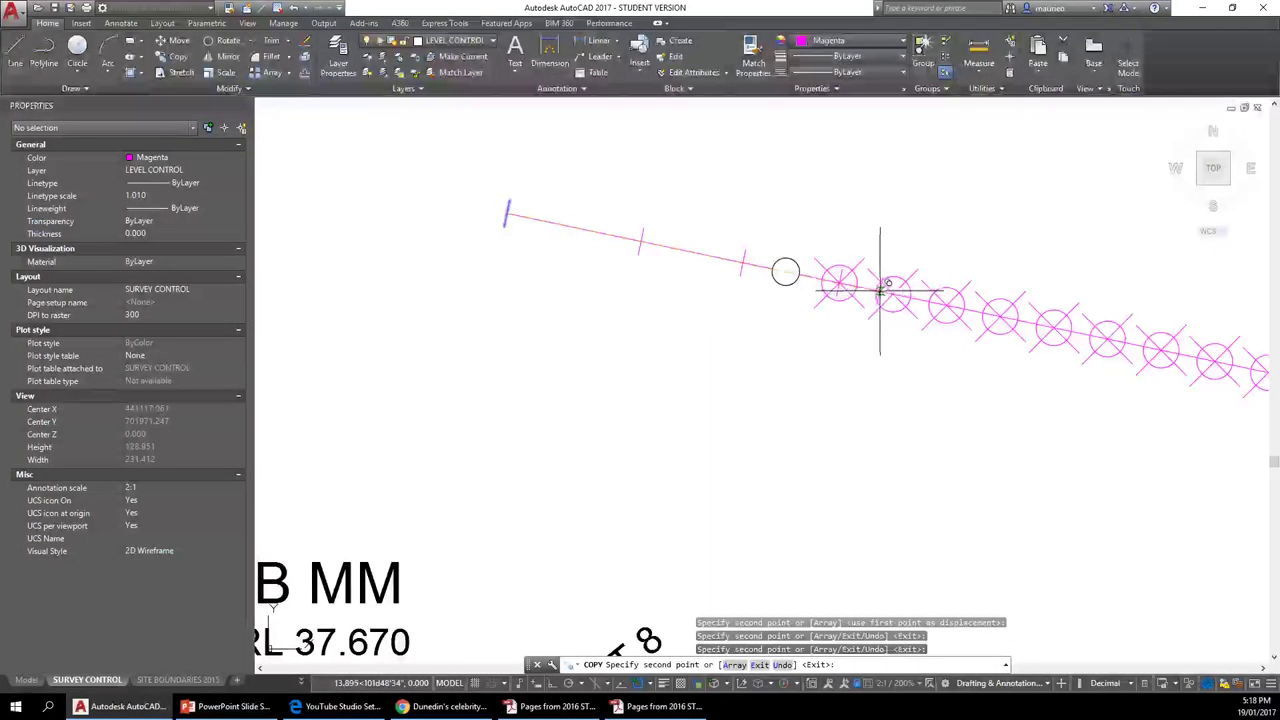
{"action": "left_click", "coordinate": [891, 291]}
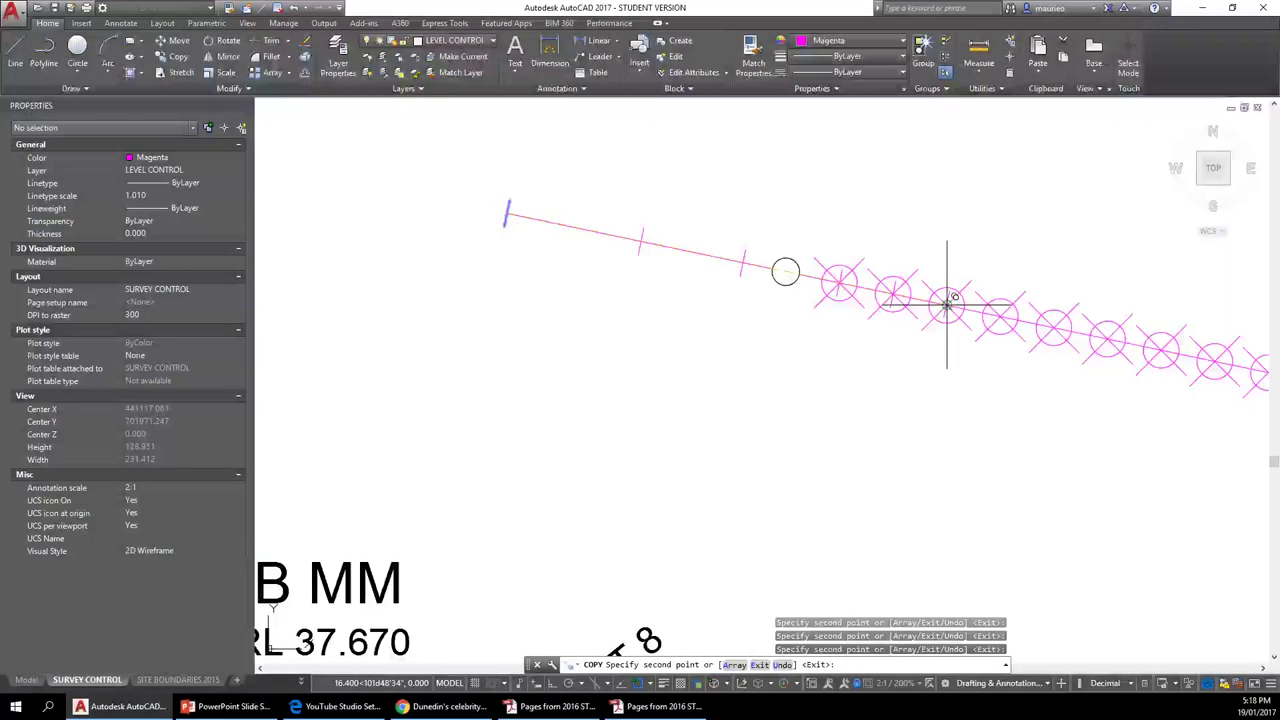
Place four more tick copies at interval points among the point markers.
{"action": "scroll", "coordinate": [986, 371], "scroll_direction": "down", "scroll_amount": 3}
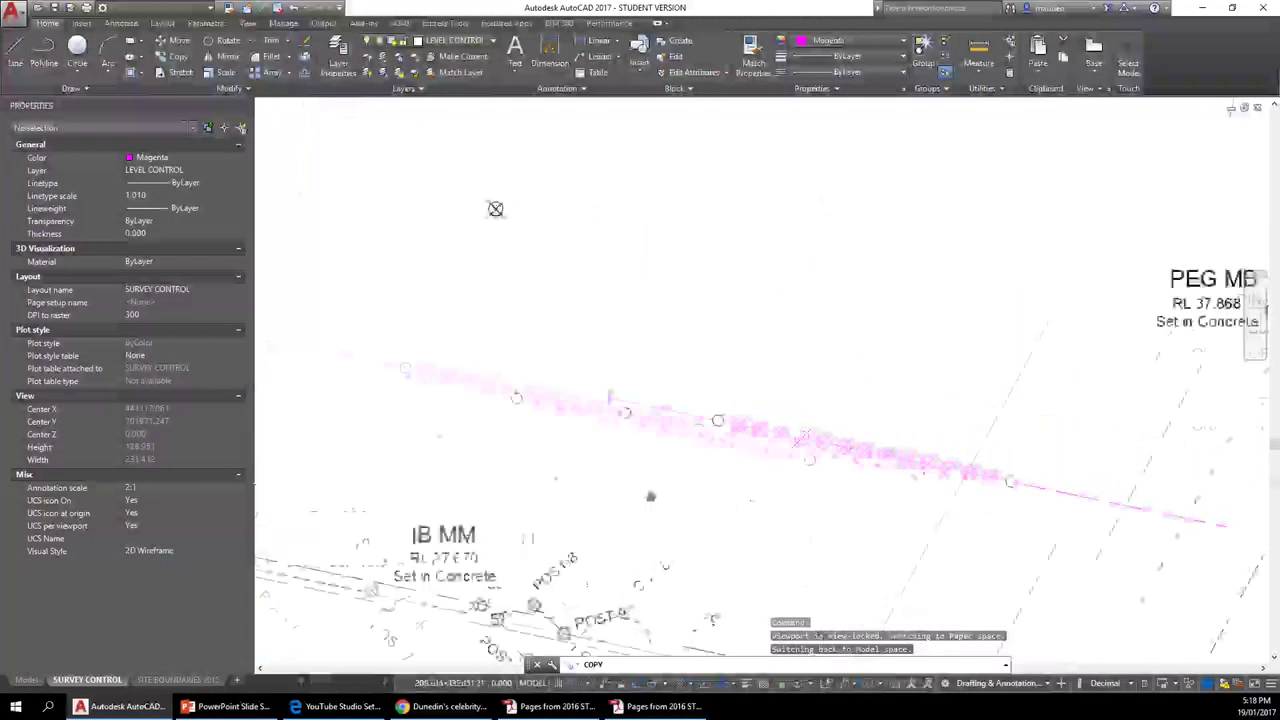
{"action": "scroll", "coordinate": [456, 321], "scroll_direction": "up", "scroll_amount": 3}
{"action": "scroll", "coordinate": [463, 288], "scroll_direction": "up", "scroll_amount": 2}
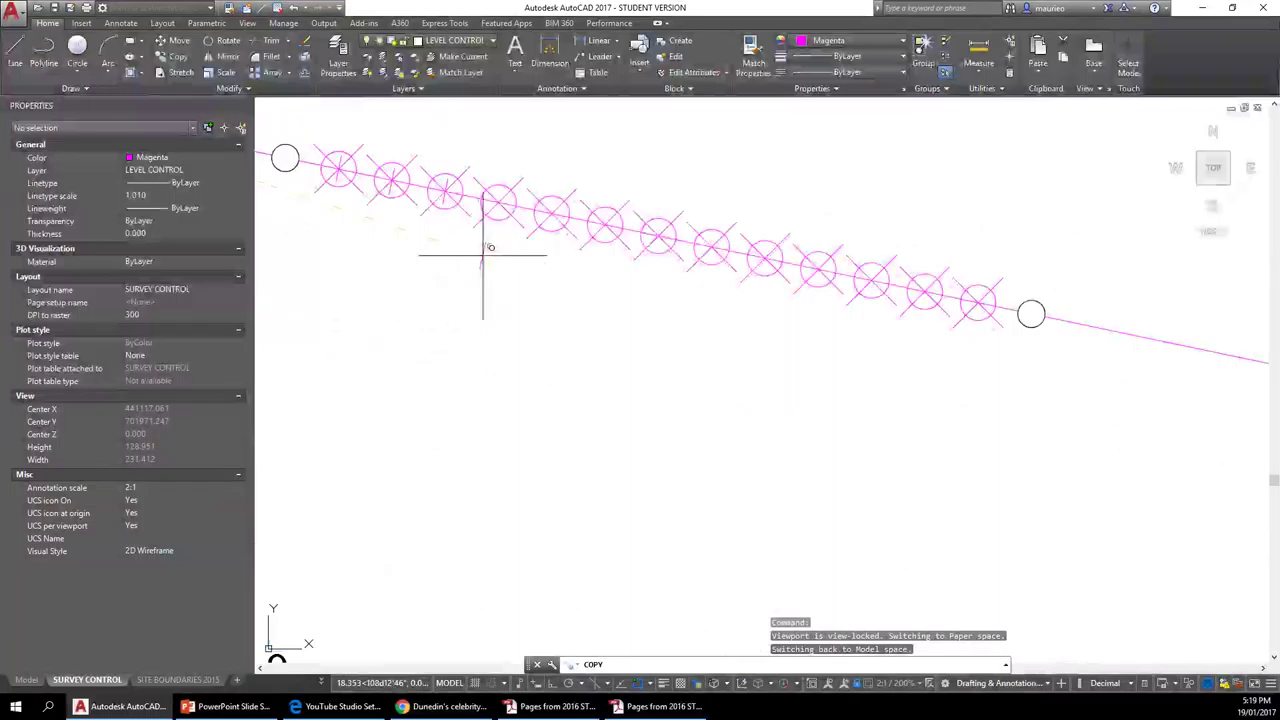
{"action": "left_click", "coordinate": [498, 200]}
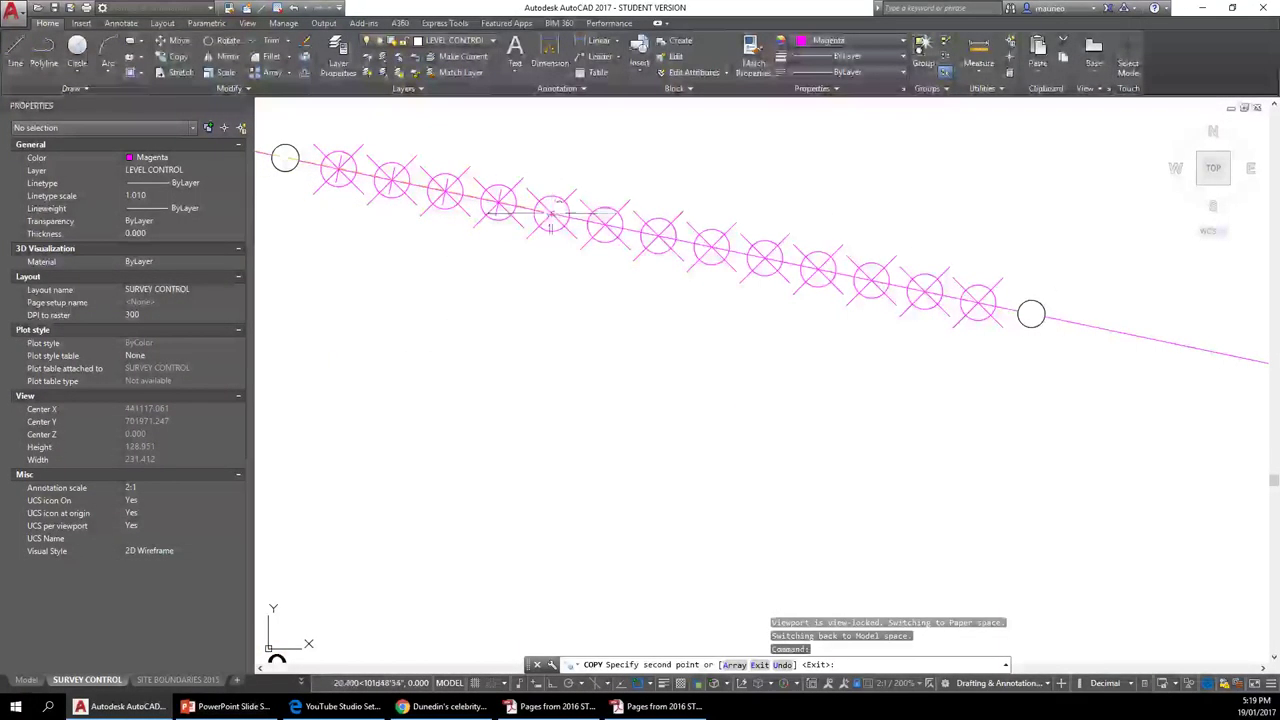
{"action": "left_click", "coordinate": [552, 212]}
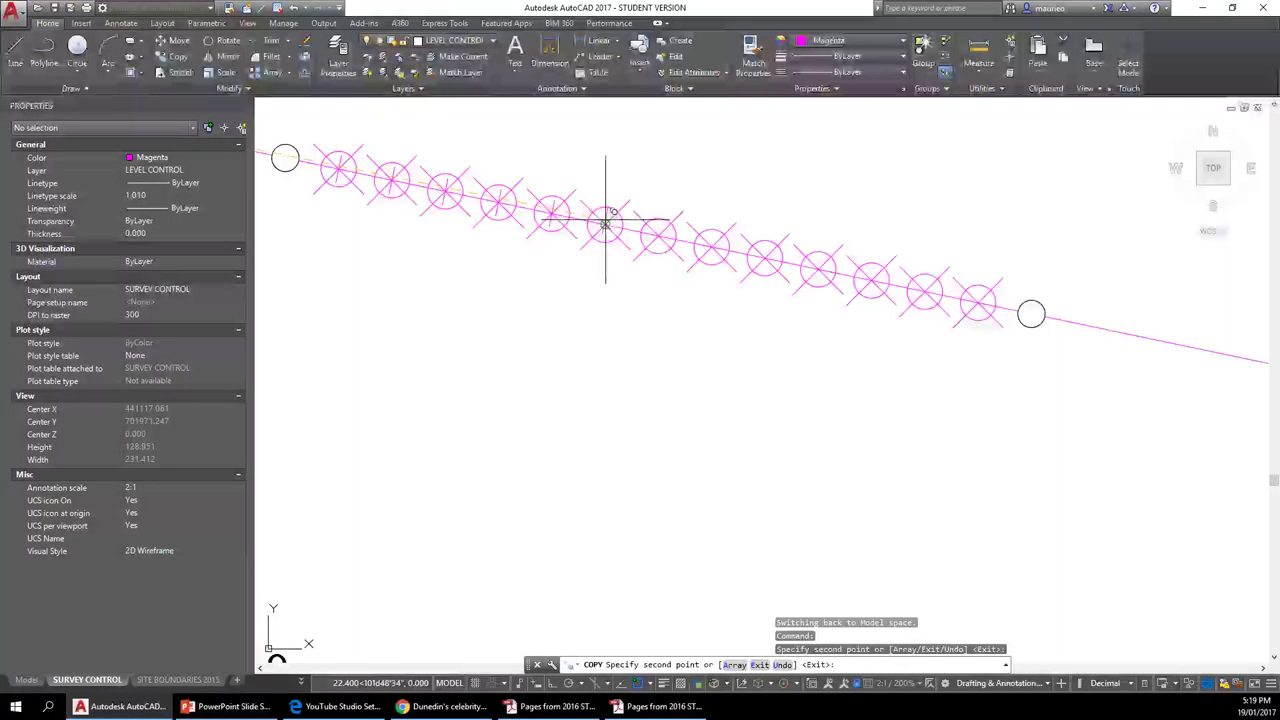
{"action": "left_click", "coordinate": [605, 222]}
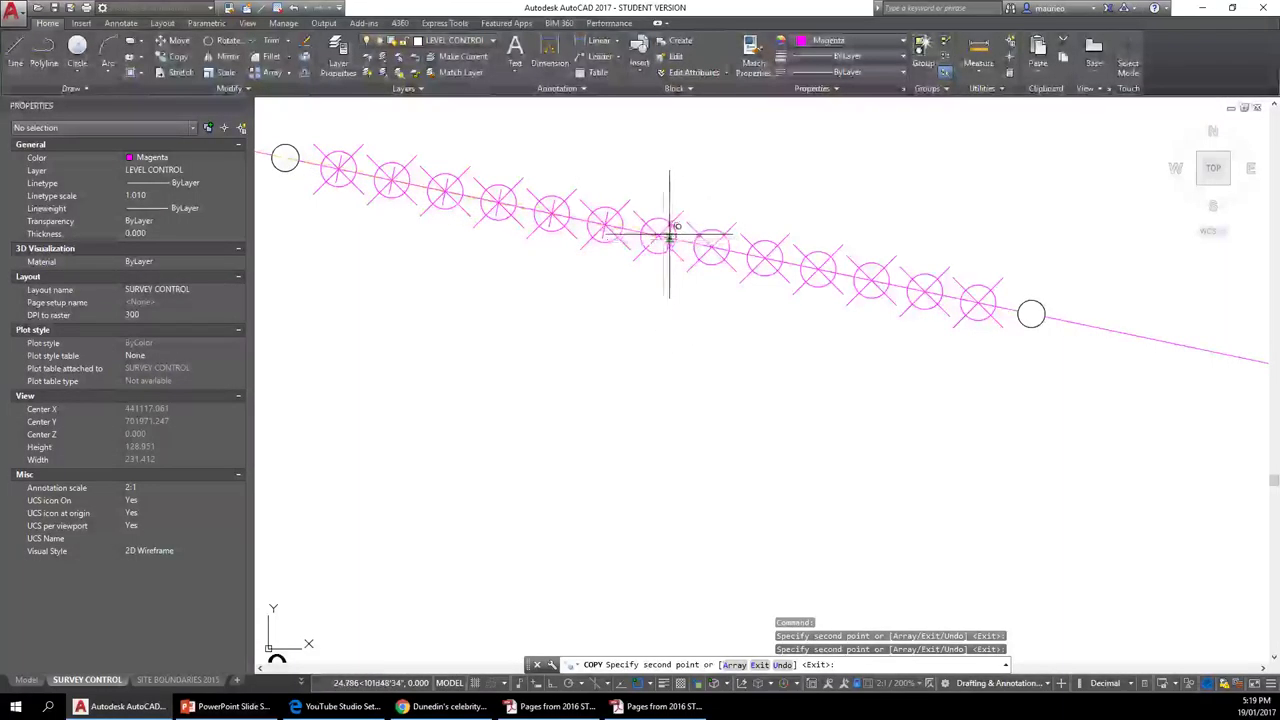
{"action": "left_click", "coordinate": [659, 234]}
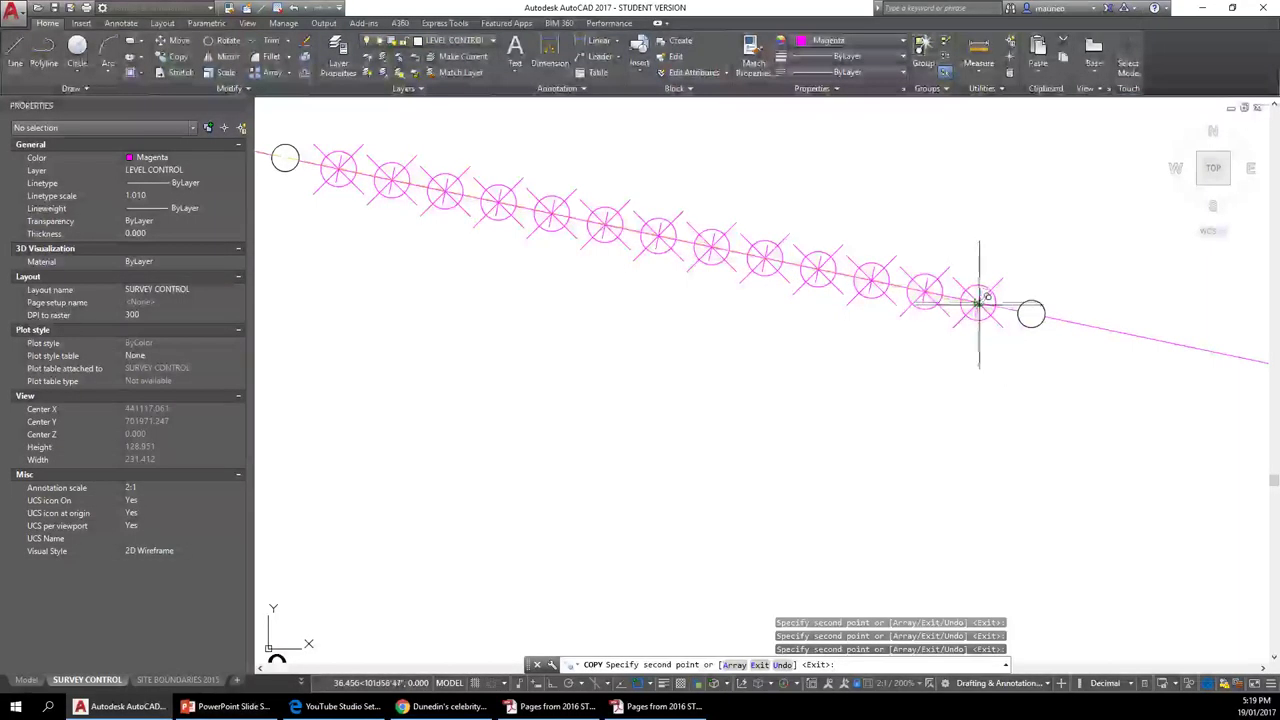
Place tick copies at the line's far end and beyond the far circle.
{"action": "scroll", "coordinate": [1105, 525], "scroll_direction": "down", "scroll_amount": 2}
{"action": "middle_click_drag", "start_coordinate": [1075, 437], "coordinate": [715, 306]}
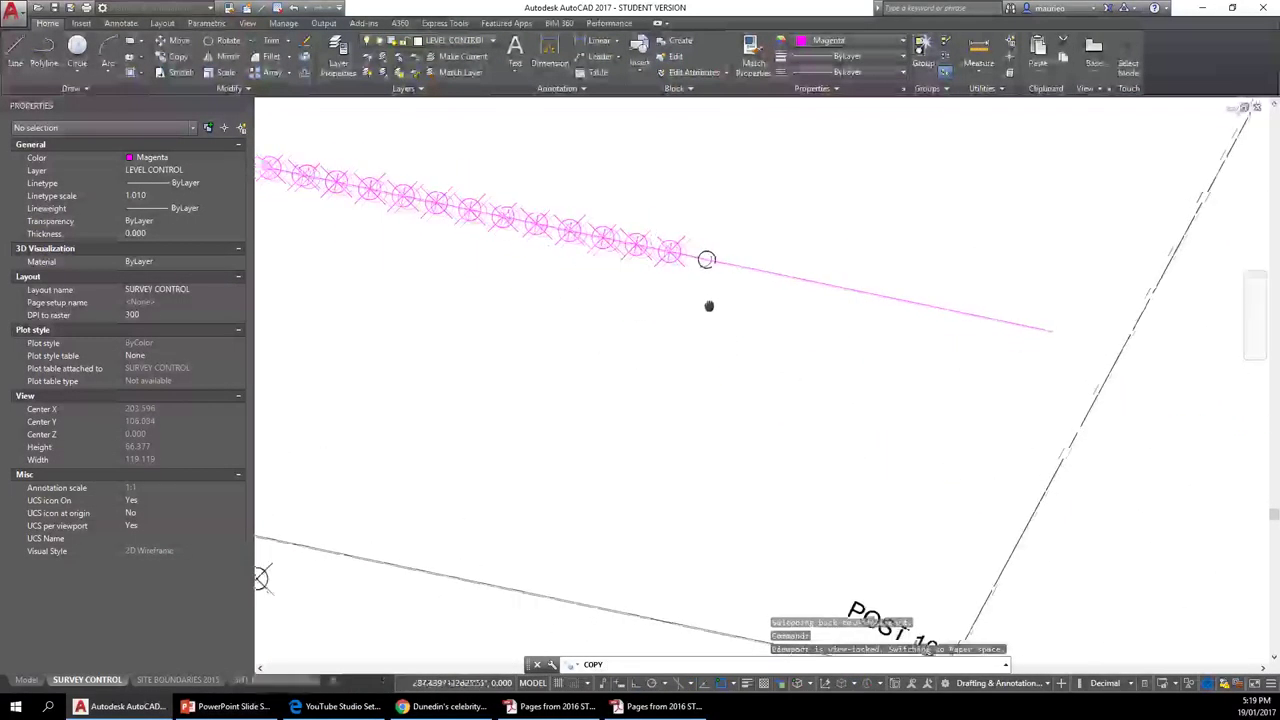
{"action": "left_click", "coordinate": [1052, 345]}
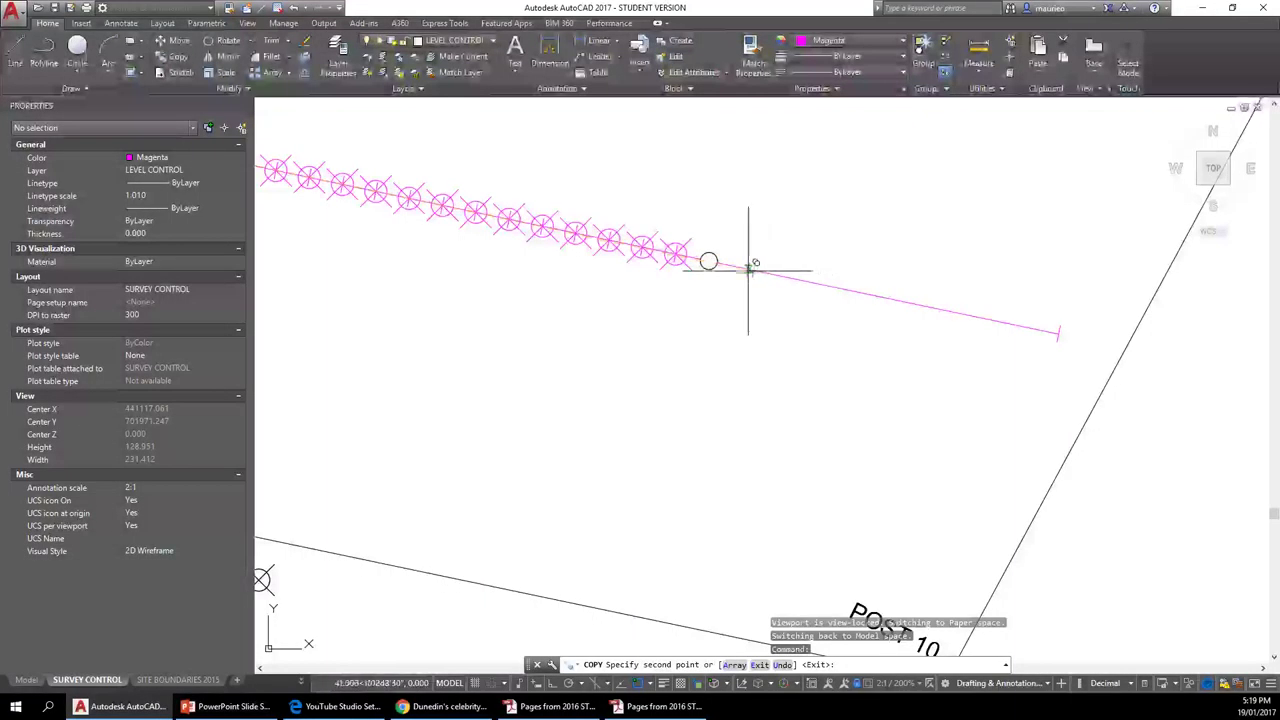
{"action": "left_click", "coordinate": [761, 270]}
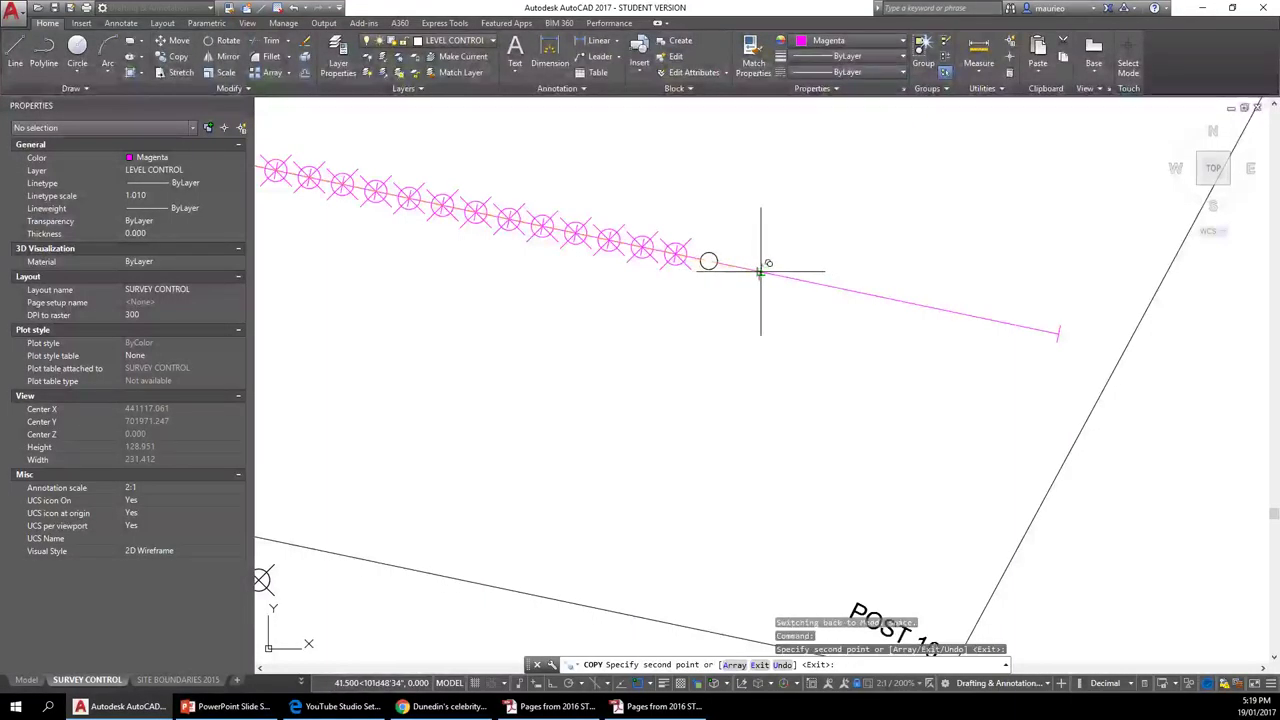
{"action": "left_click", "coordinate": [821, 284]}
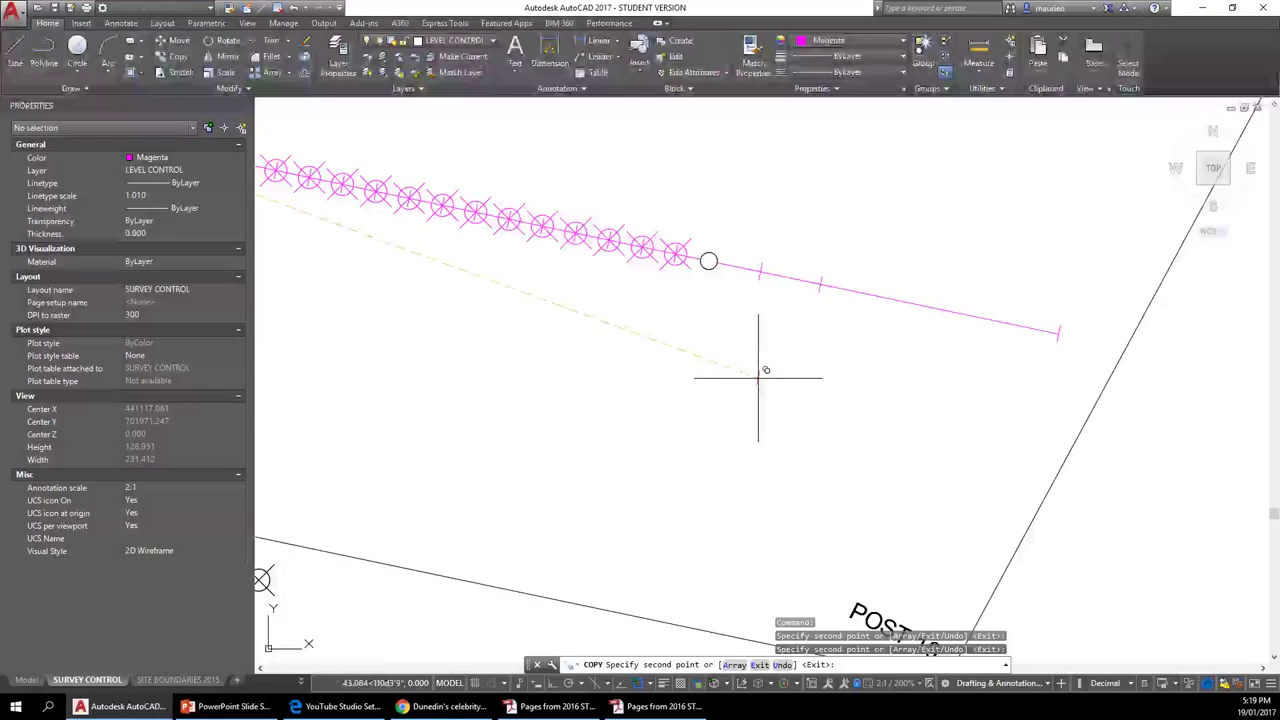
{"action": "left_click", "coordinate": [875, 295]}
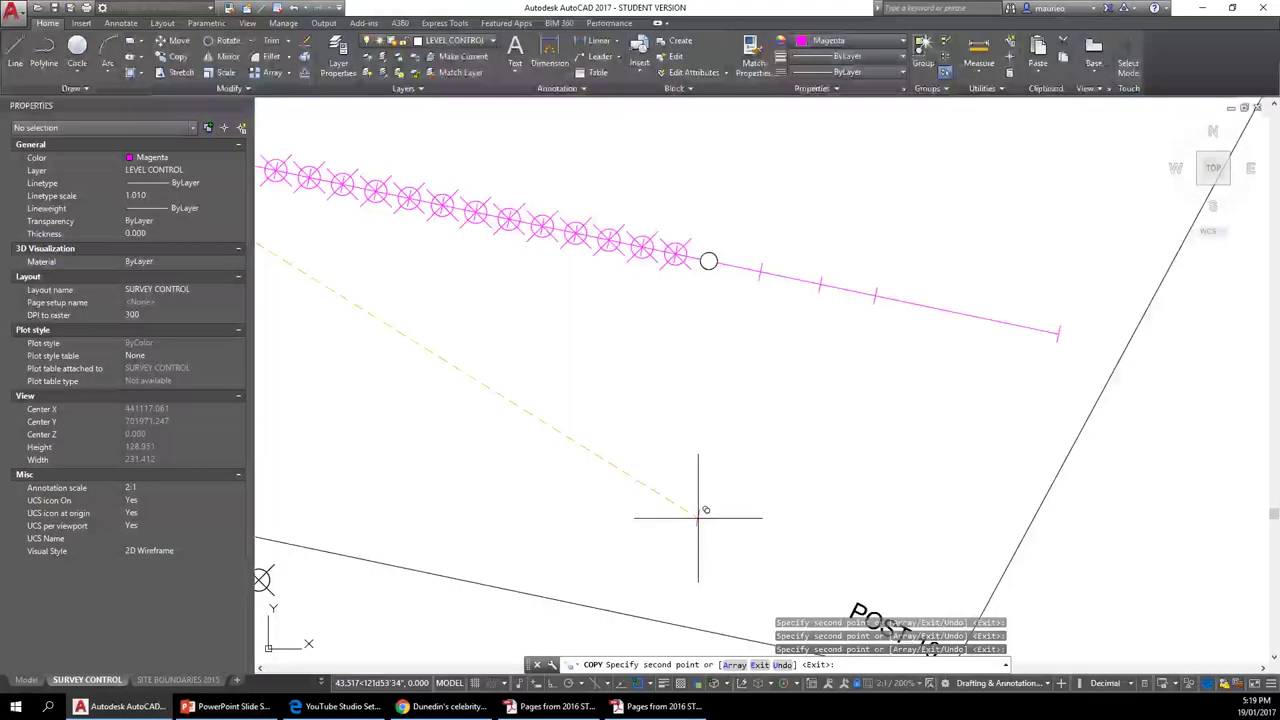
End the tick copying and select every point marker along the chainage line.
{"action": "scroll", "coordinate": [729, 349], "scroll_direction": "down", "scroll_amount": 3}
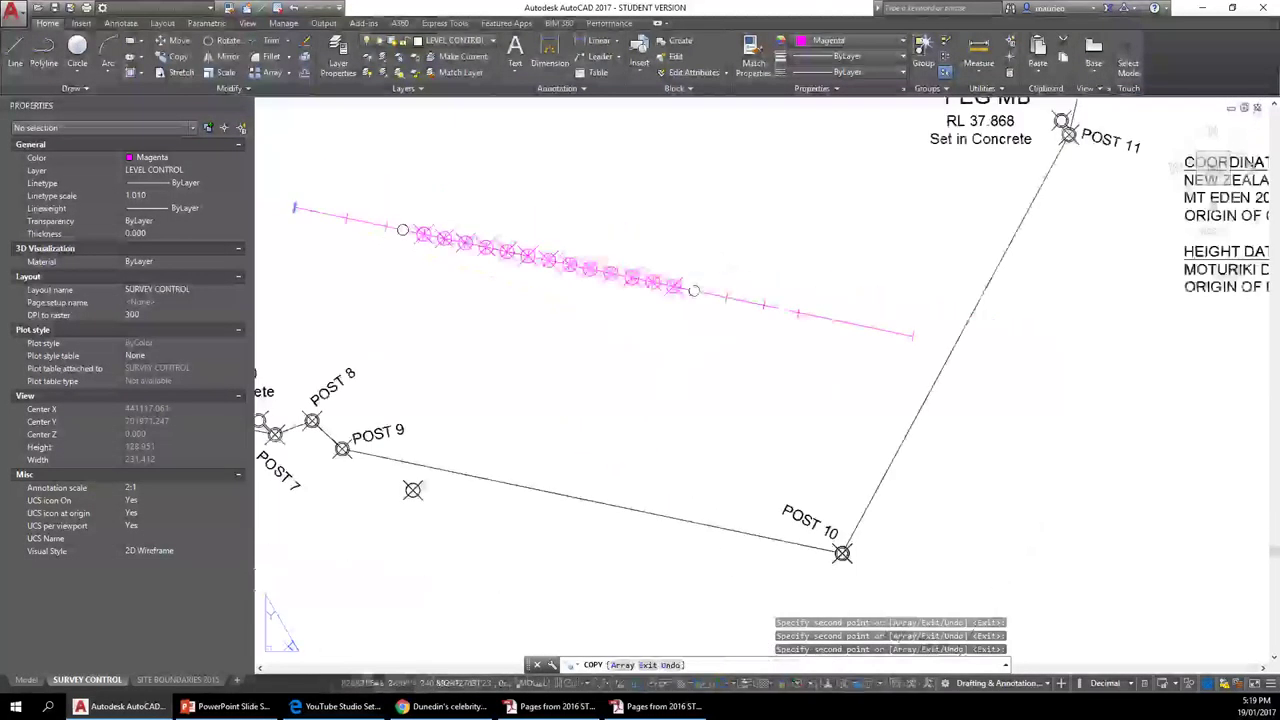
{"action": "scroll", "coordinate": [750, 315], "scroll_direction": "up", "scroll_amount": 3}
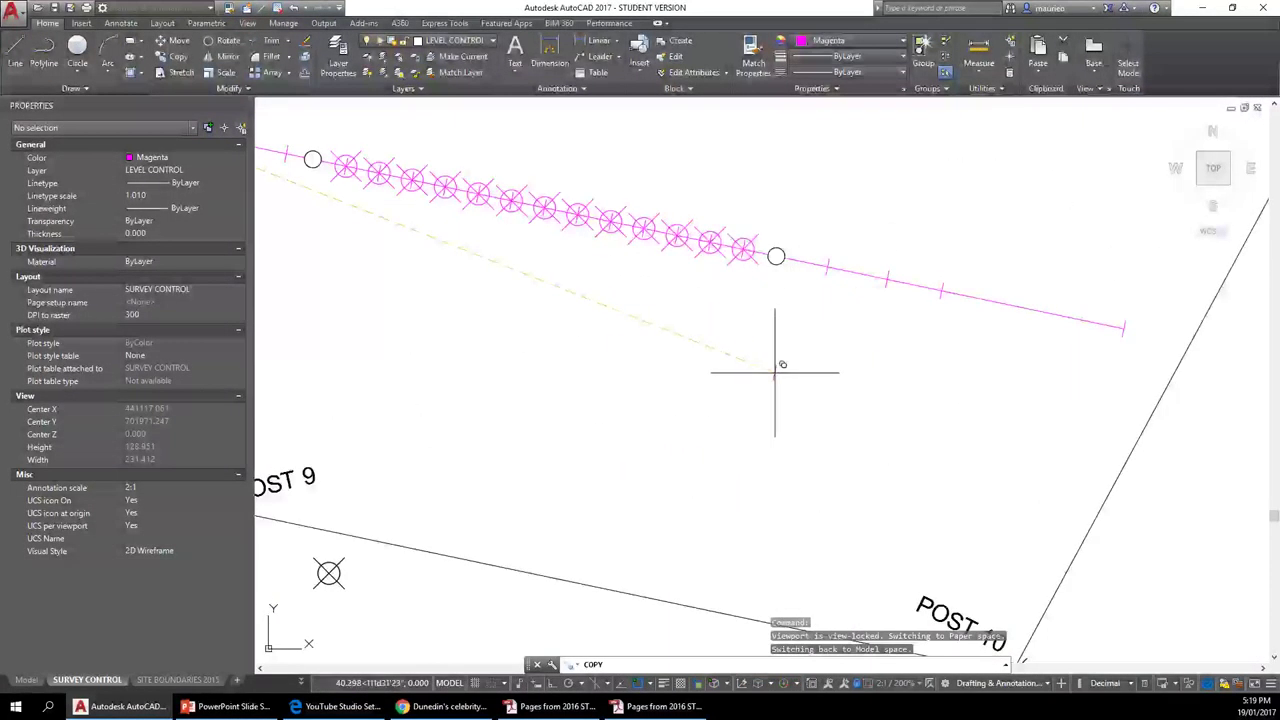
{"action": "key", "text": "Escape"}
{"action": "key", "text": "Escape"}
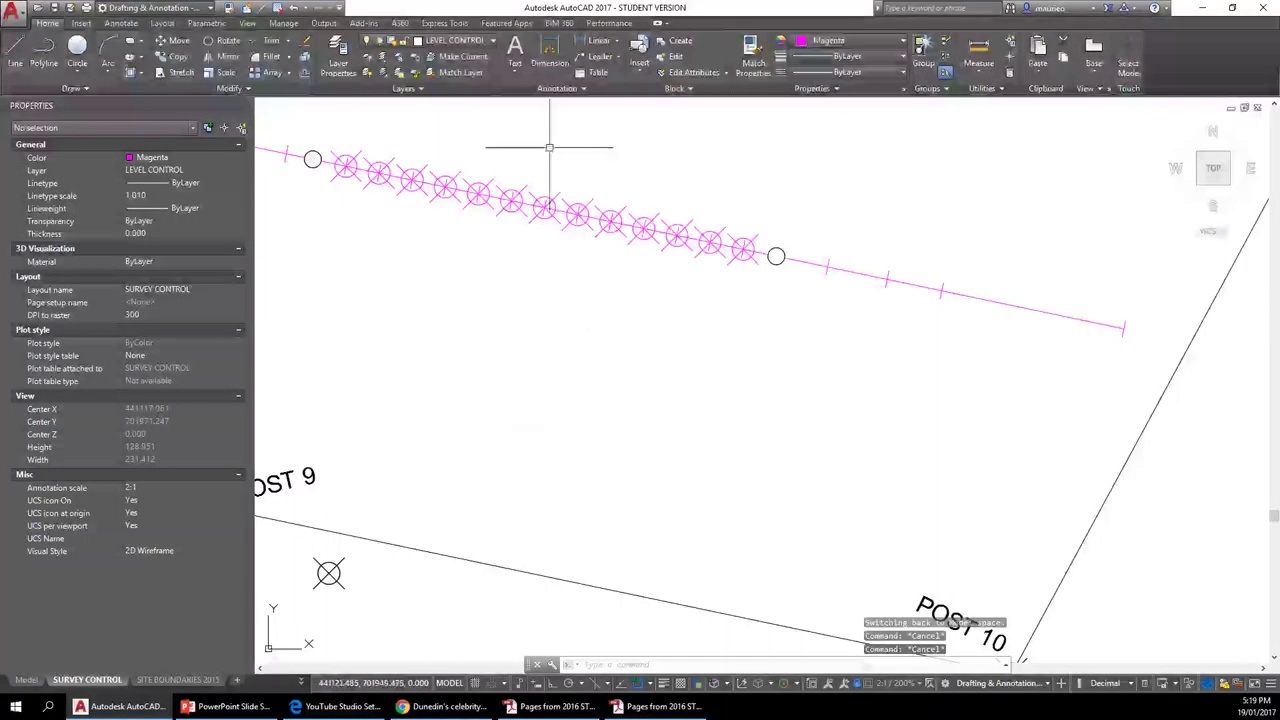
{"action": "left_click", "coordinate": [352, 160]}
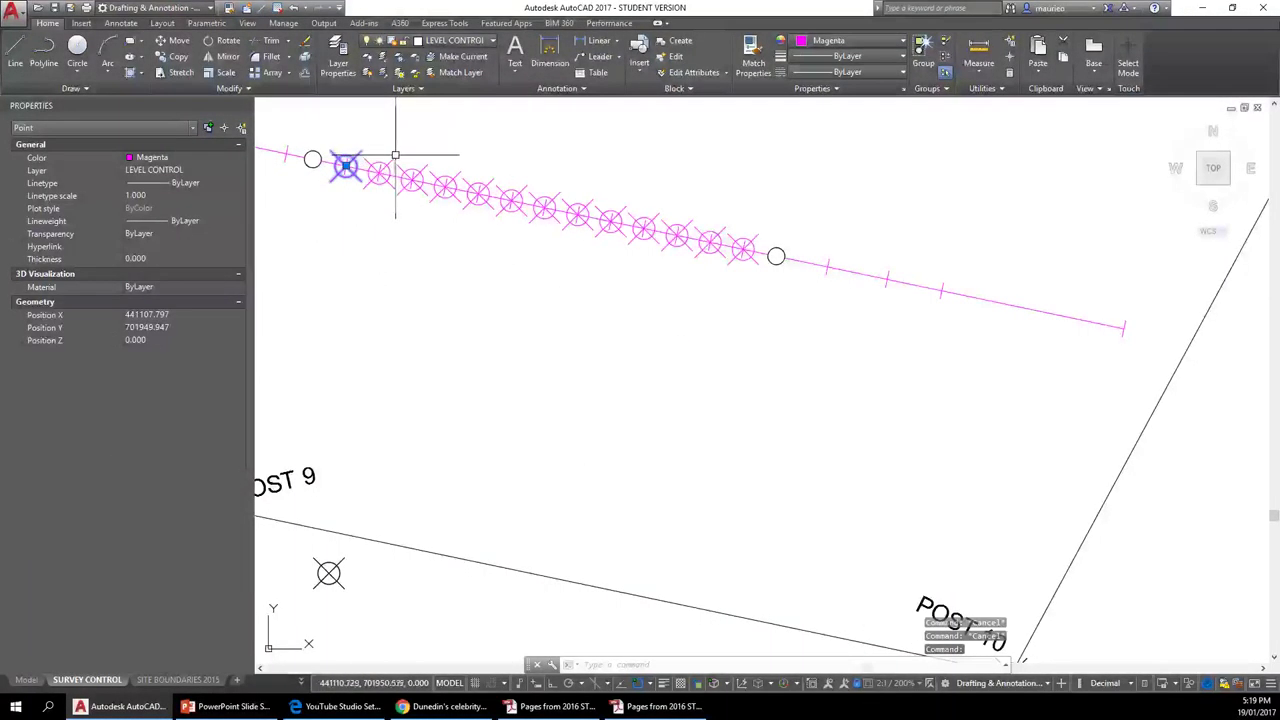
{"action": "left_click", "coordinate": [392, 163]}
{"action": "left_click", "coordinate": [424, 172]}
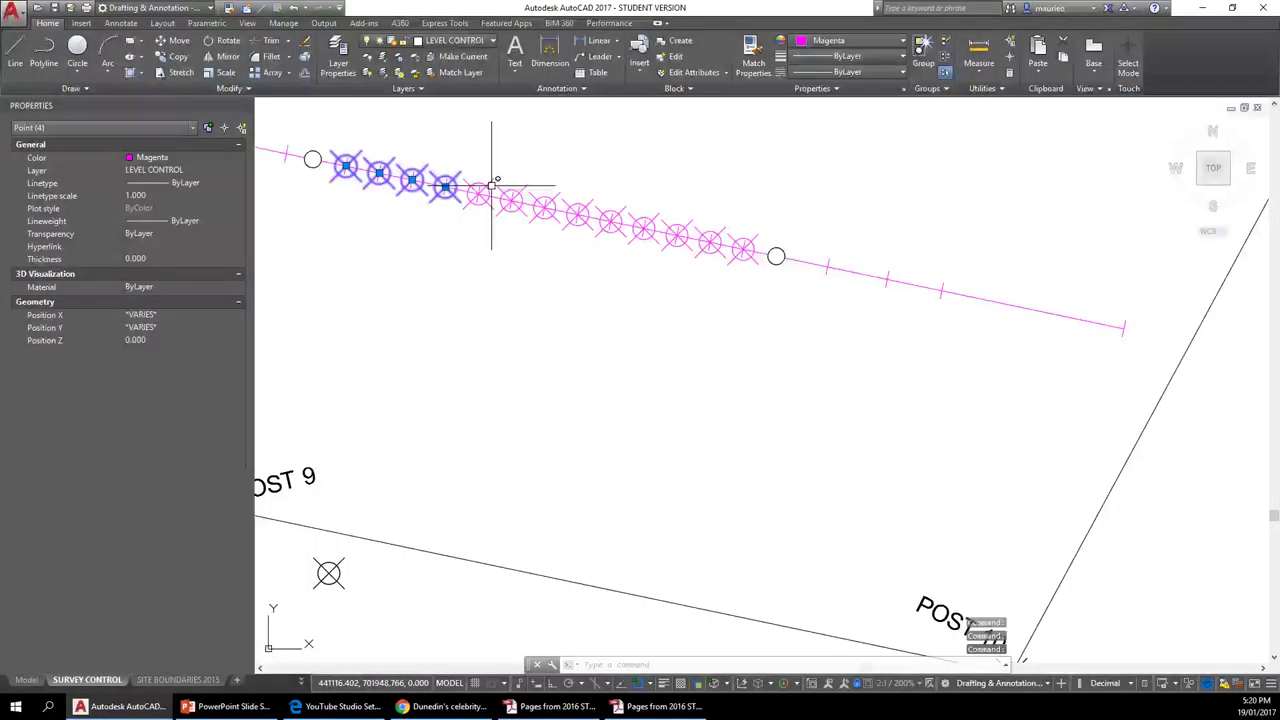
{"action": "left_click", "coordinate": [492, 178]}
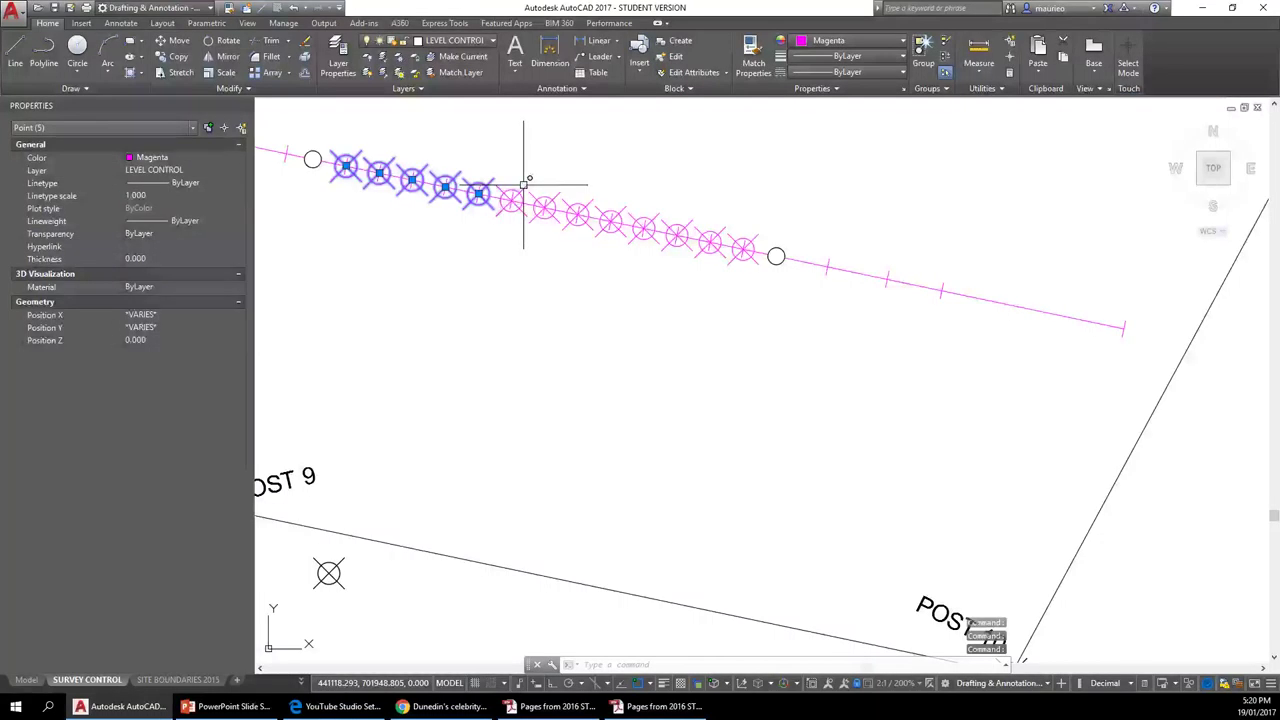
{"action": "left_click", "coordinate": [523, 186]}
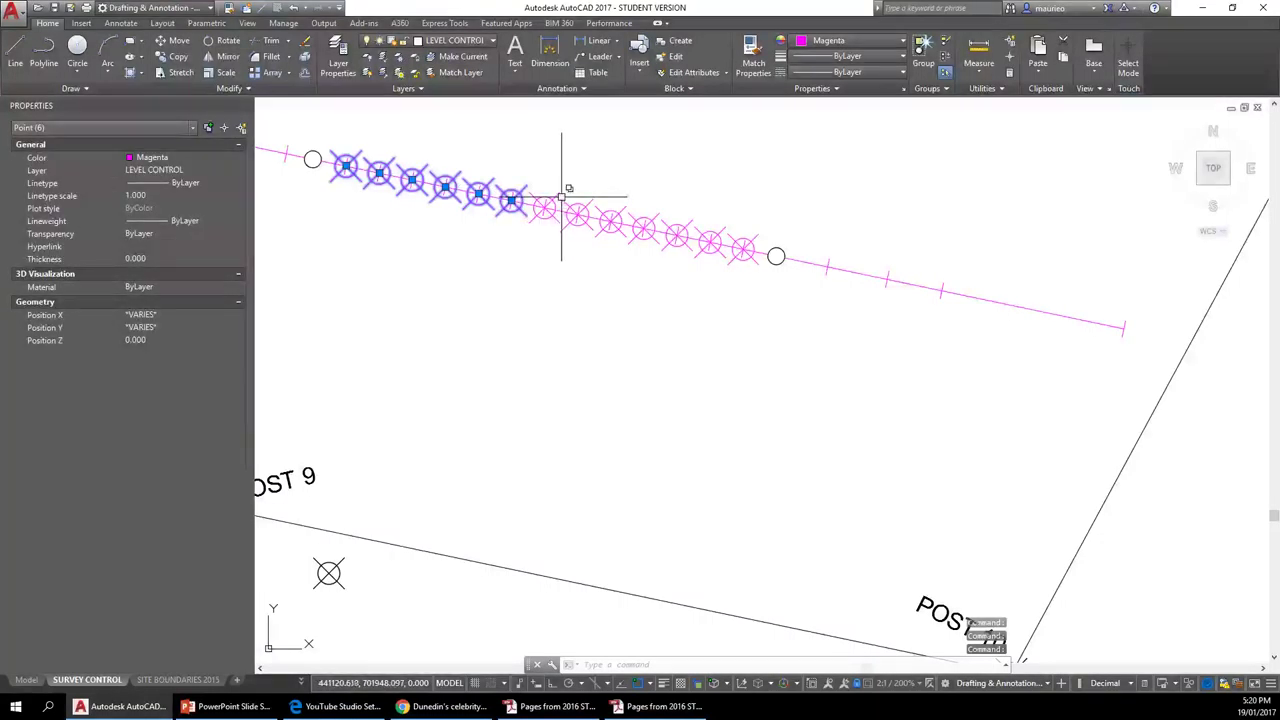
{"action": "left_click", "coordinate": [545, 207]}
{"action": "left_click", "coordinate": [580, 211]}
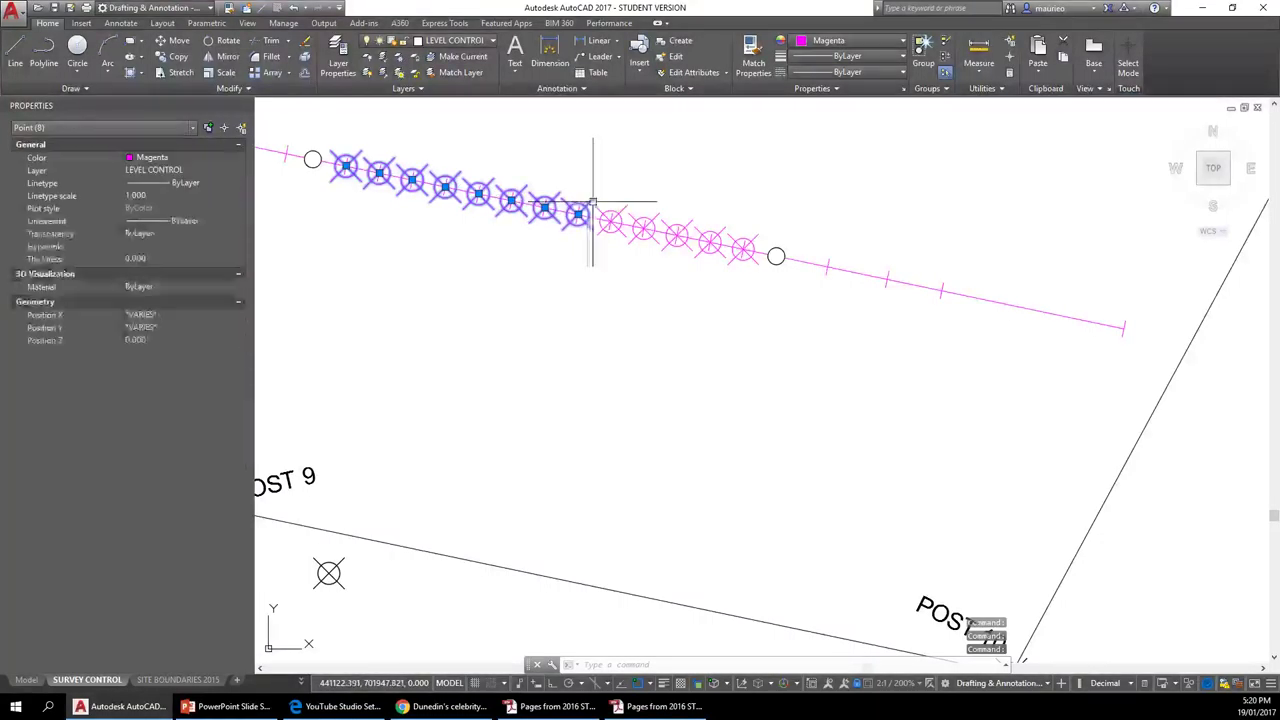
{"action": "left_click", "coordinate": [619, 213]}
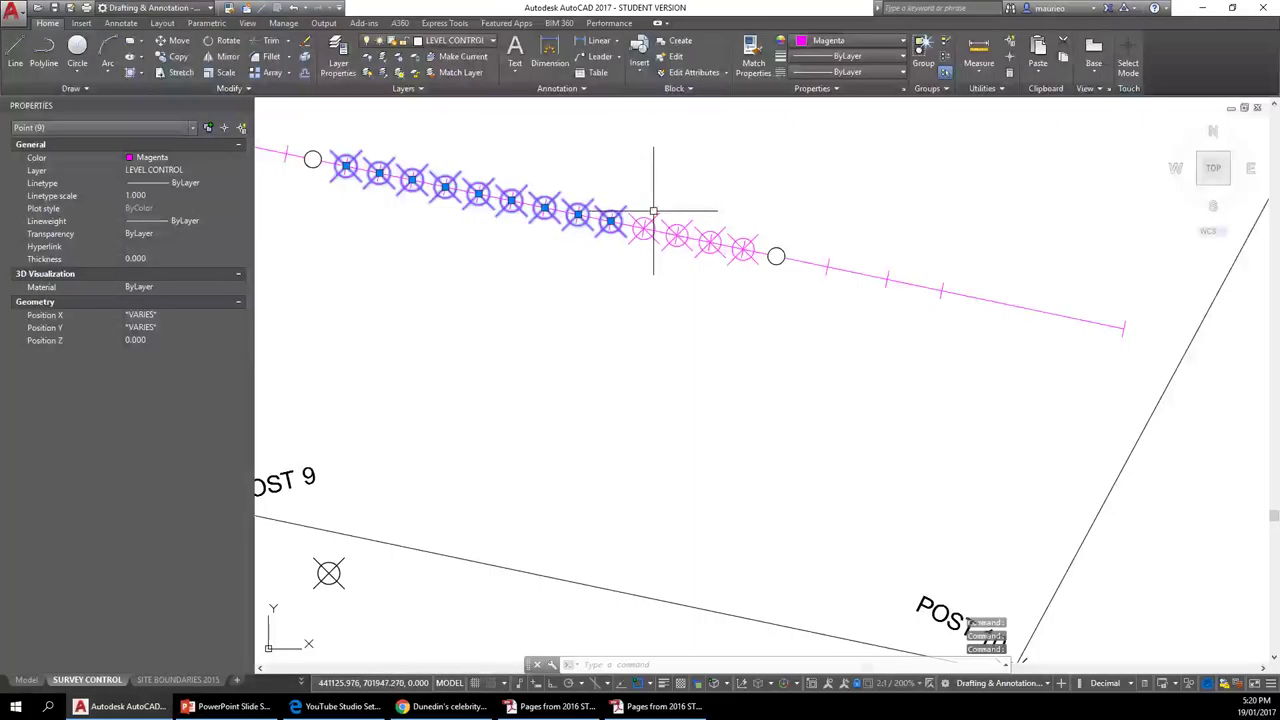
{"action": "left_click", "coordinate": [655, 213]}
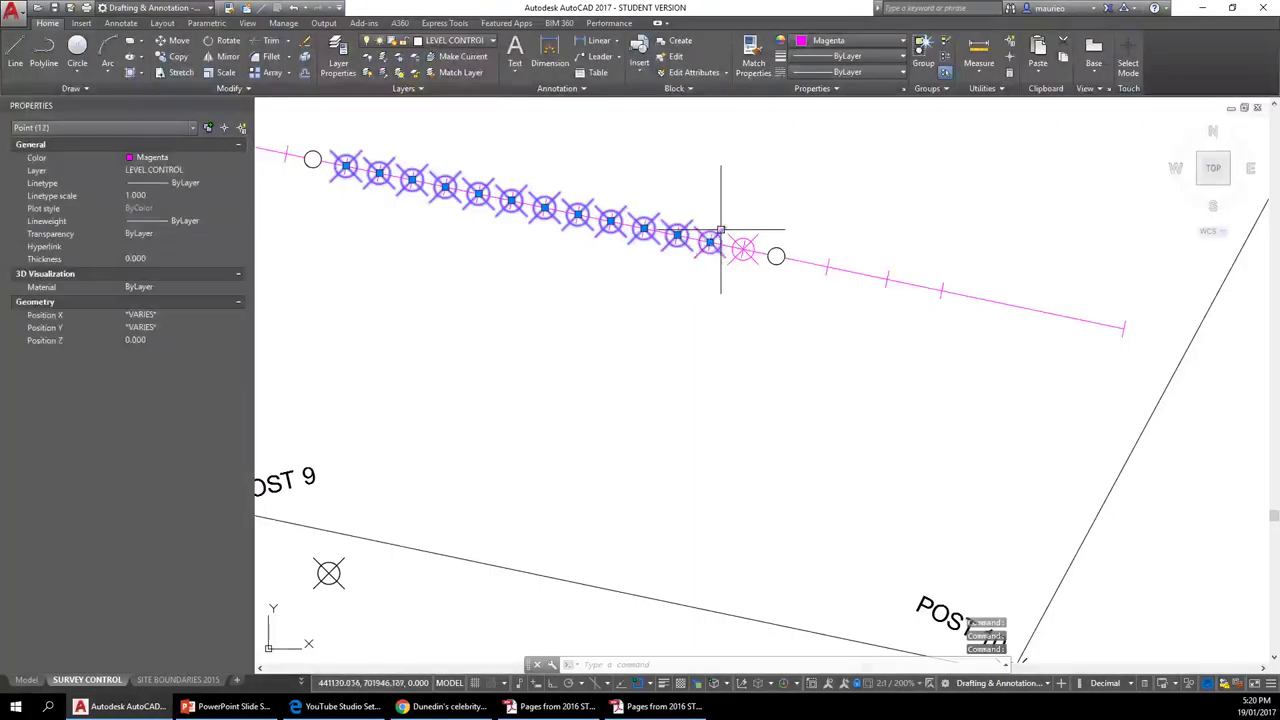
{"action": "left_click", "coordinate": [759, 235]}
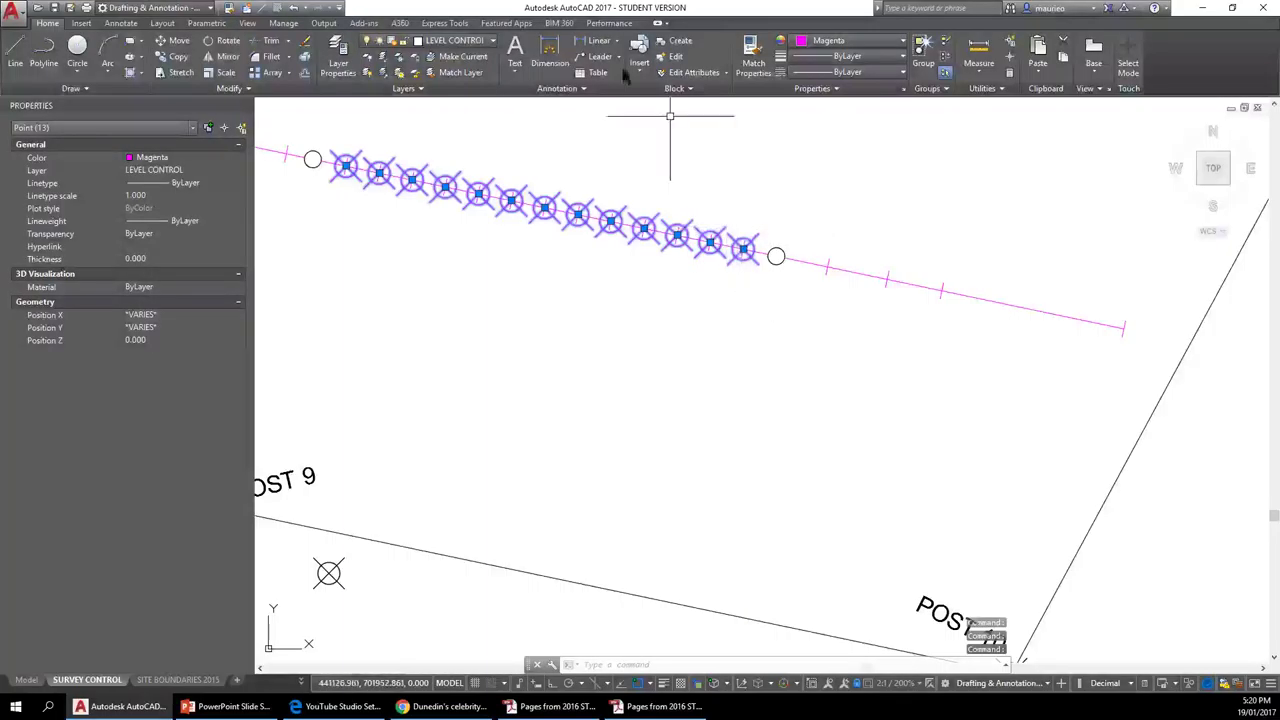
Move the selected point markers to the TRASH layer.
{"action": "left_click", "coordinate": [240, 174]}
{"action": "scroll", "coordinate": [137, 251], "scroll_direction": "down", "scroll_amount": 3}
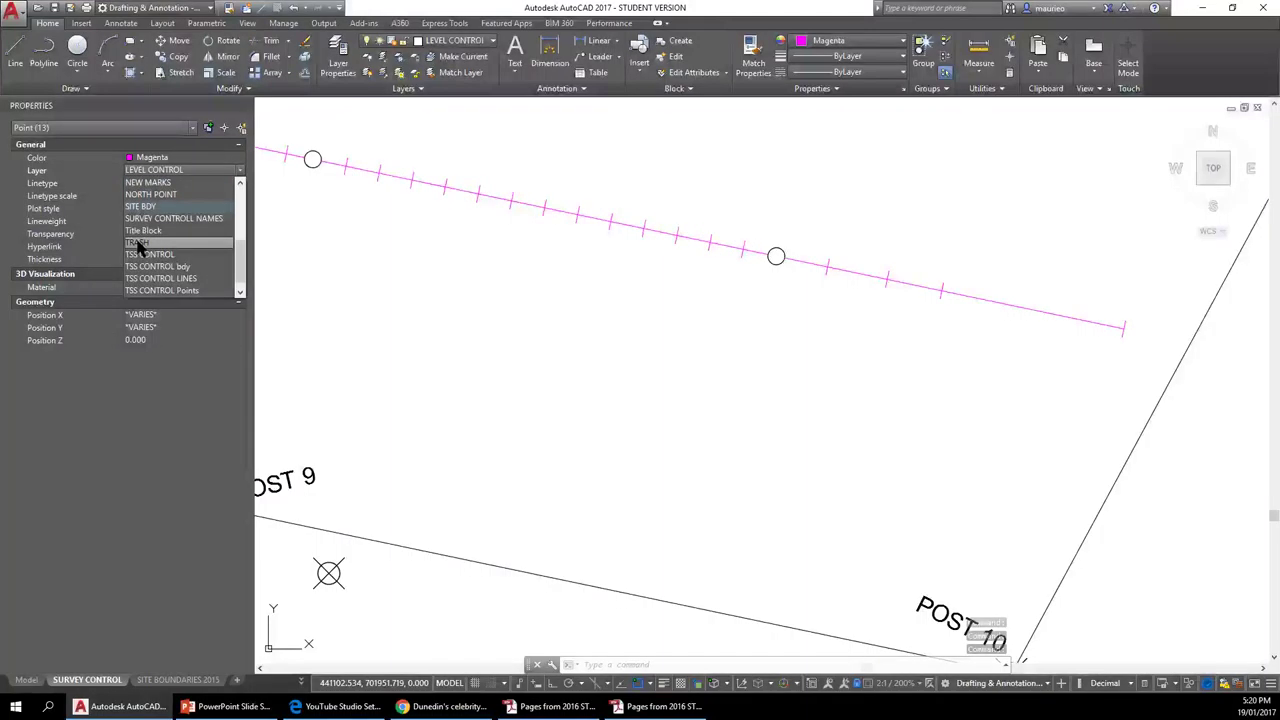
{"action": "left_click", "coordinate": [138, 244]}
{"action": "scroll", "coordinate": [750, 363], "scroll_direction": "down", "scroll_amount": 2}
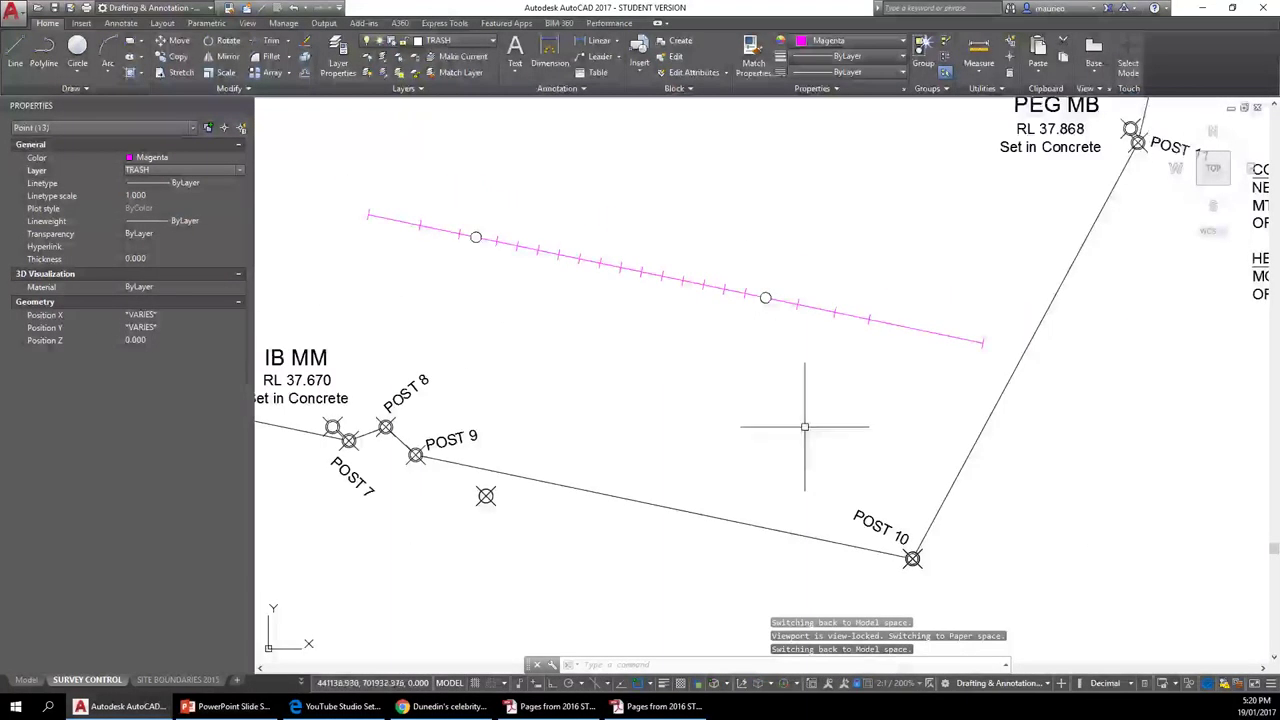
Select the chainage line, its ticks and circle markers with crossing windows.
{"action": "left_click", "coordinate": [1020, 287]}
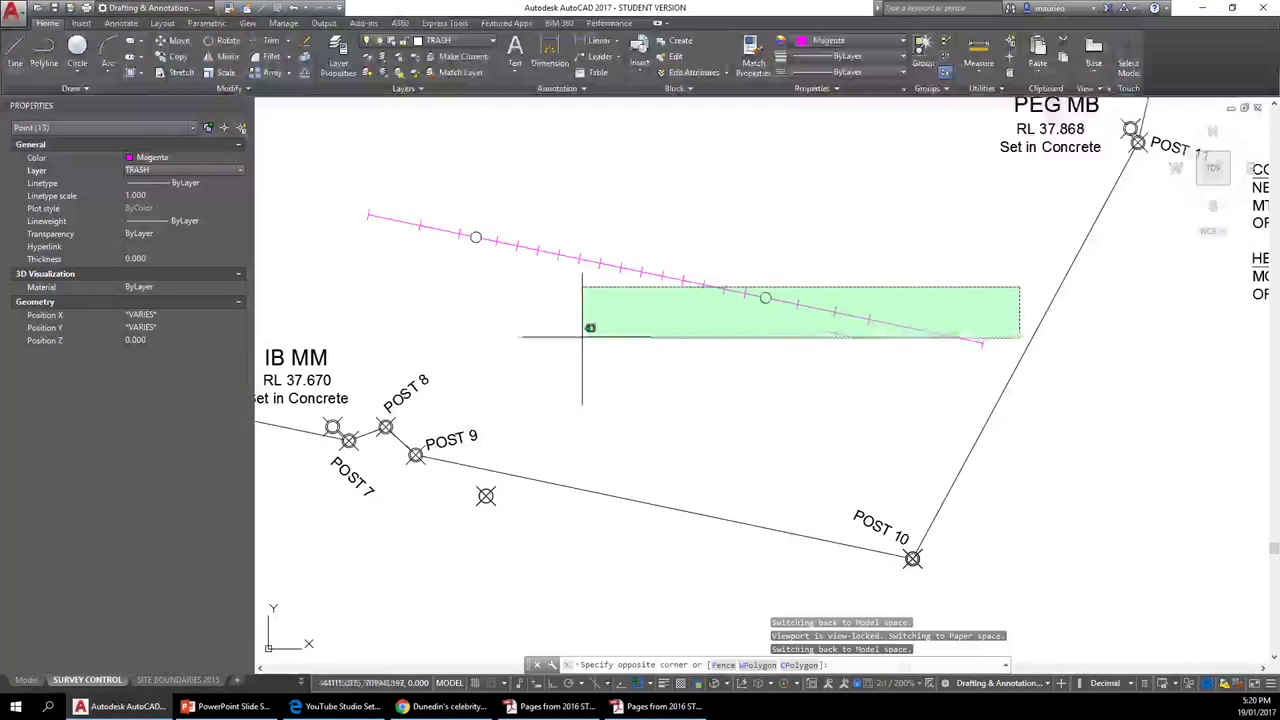
{"action": "left_click", "coordinate": [486, 350]}
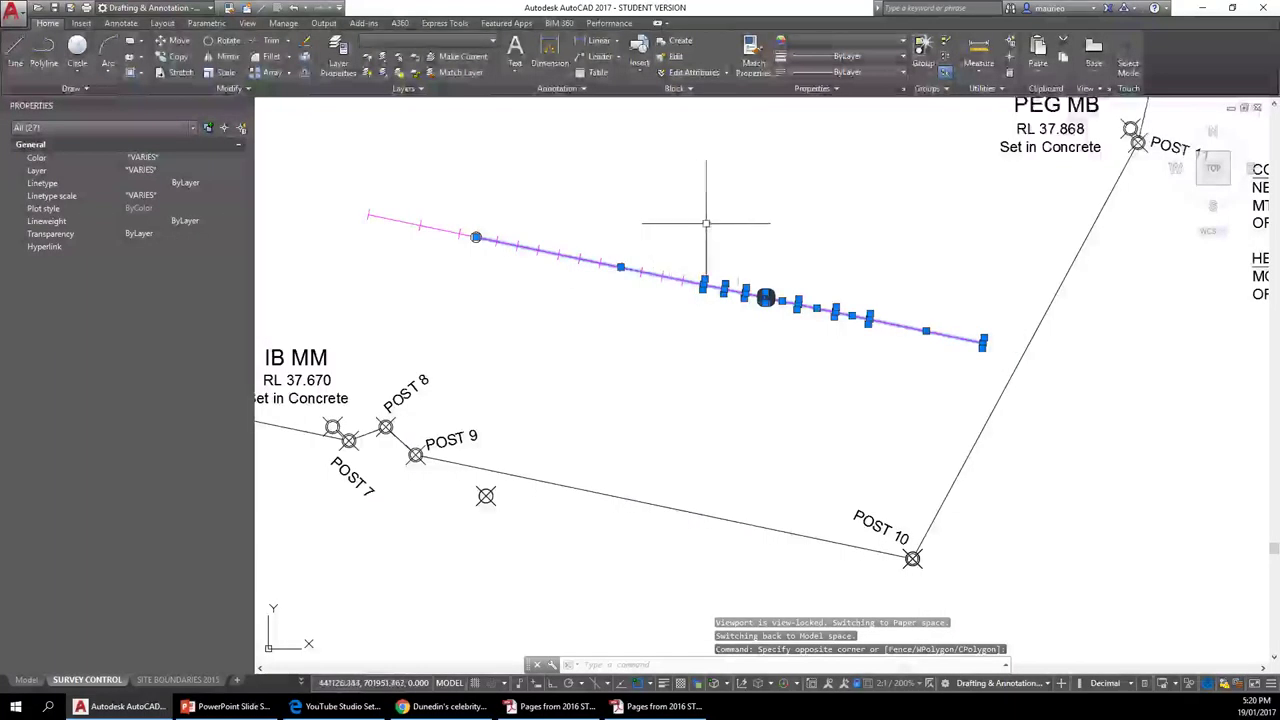
{"action": "left_click", "coordinate": [728, 218]}
{"action": "left_click", "coordinate": [484, 362]}
{"action": "left_click", "coordinate": [590, 196]}
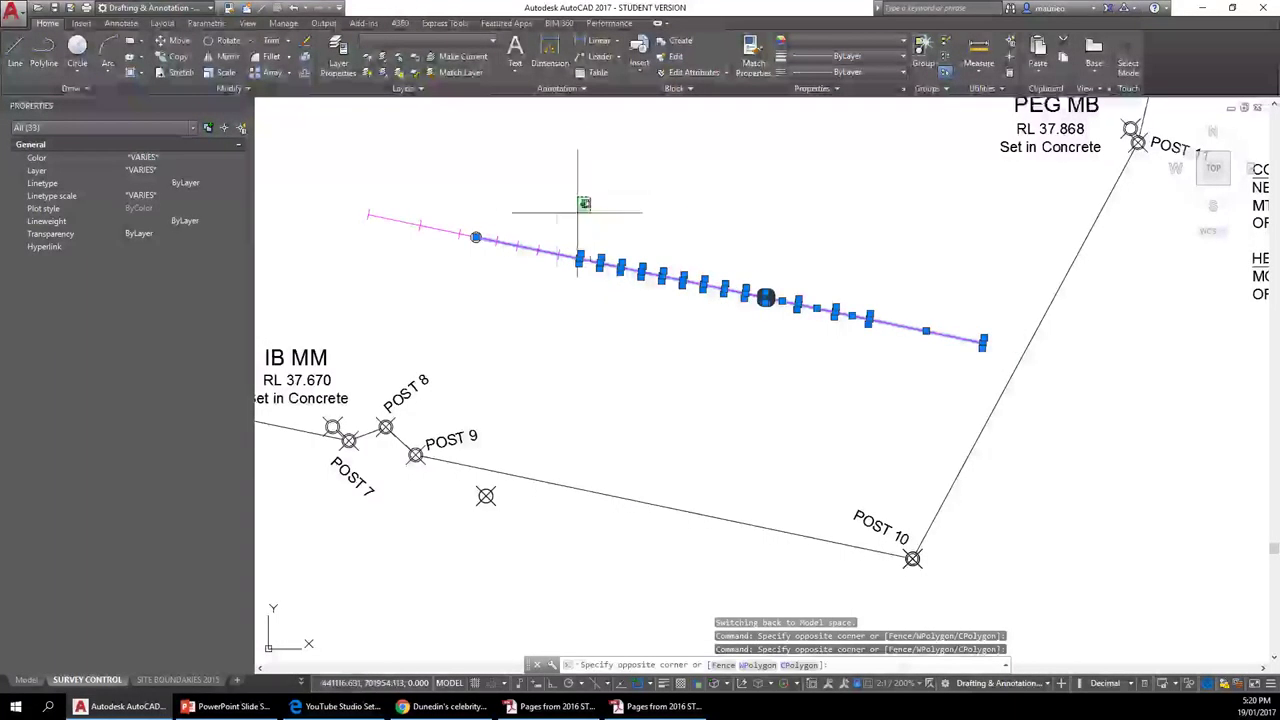
{"action": "left_click", "coordinate": [452, 275]}
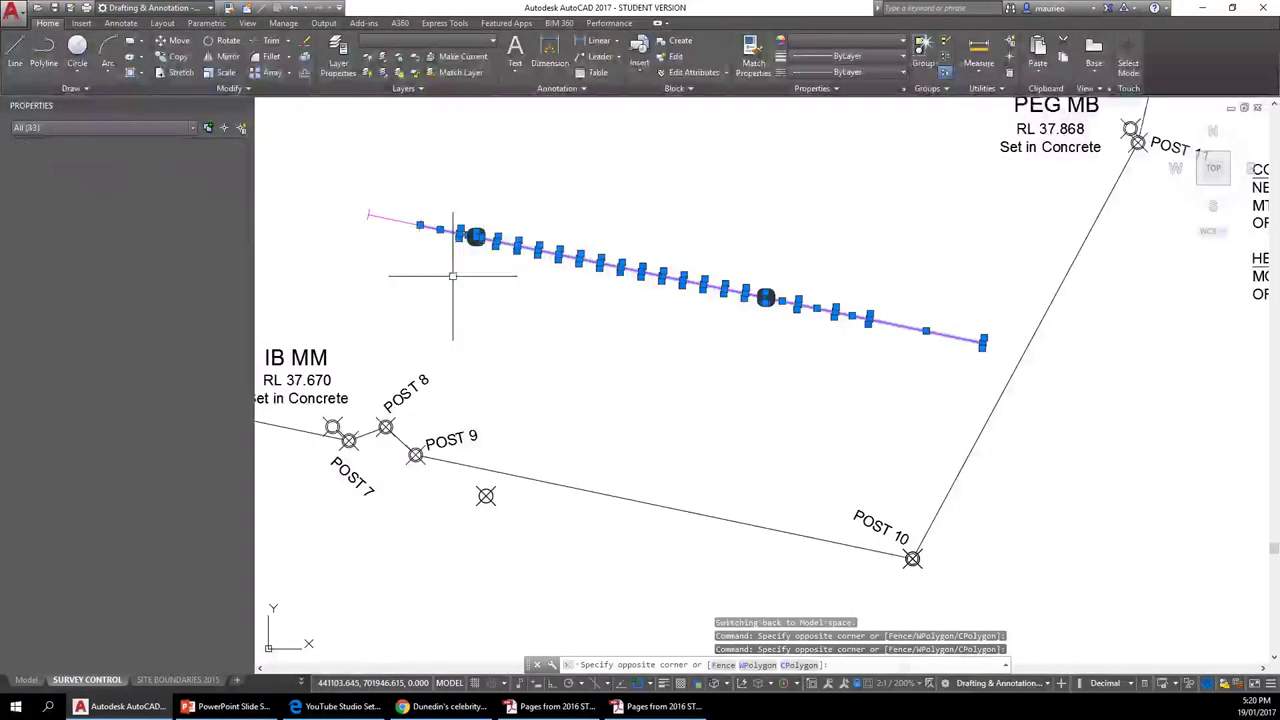
{"action": "left_click", "coordinate": [449, 171]}
{"action": "left_click", "coordinate": [318, 266]}
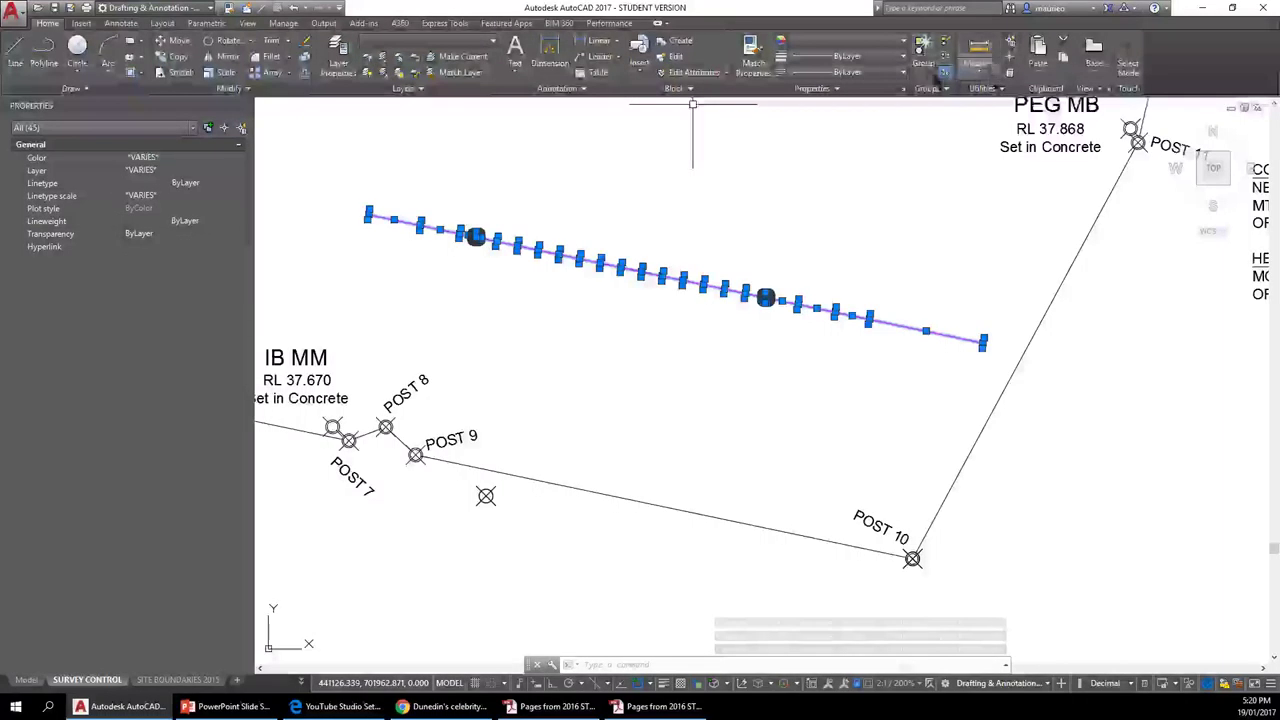
Set the selection's colour to ByLayer so it shows dark.
{"action": "left_click", "coordinate": [900, 44]}
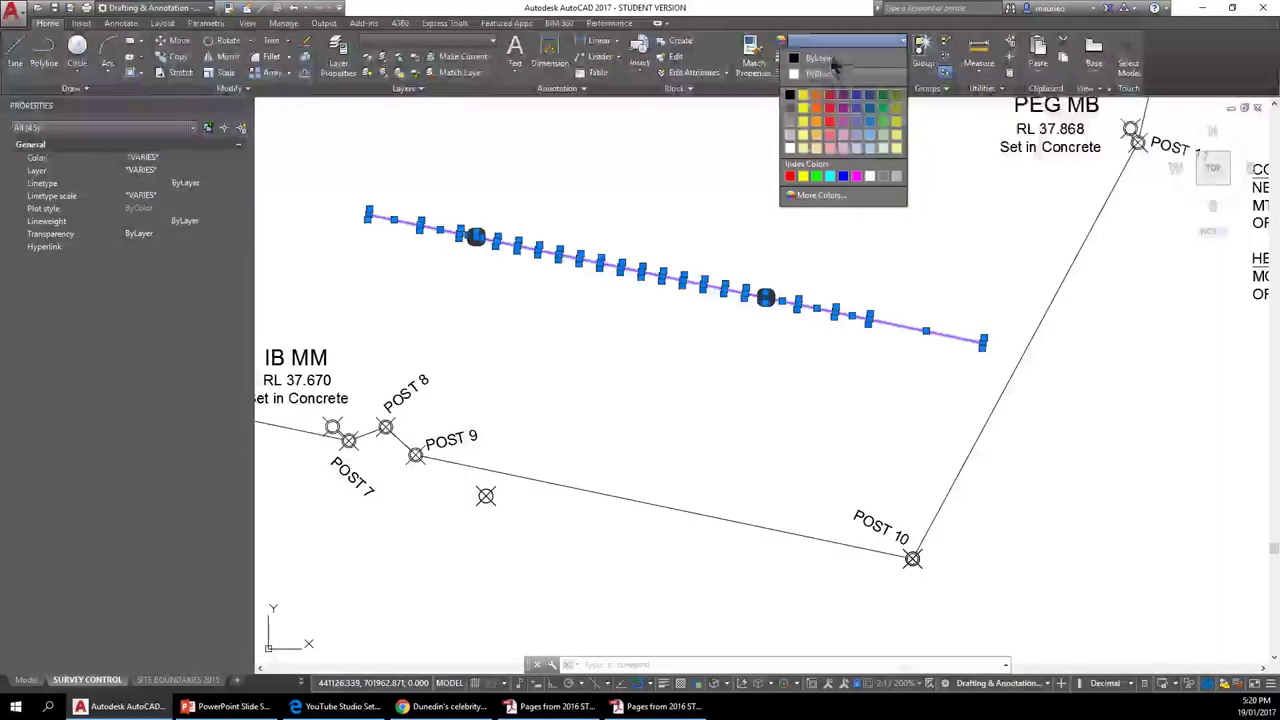
{"action": "left_click", "coordinate": [820, 57]}
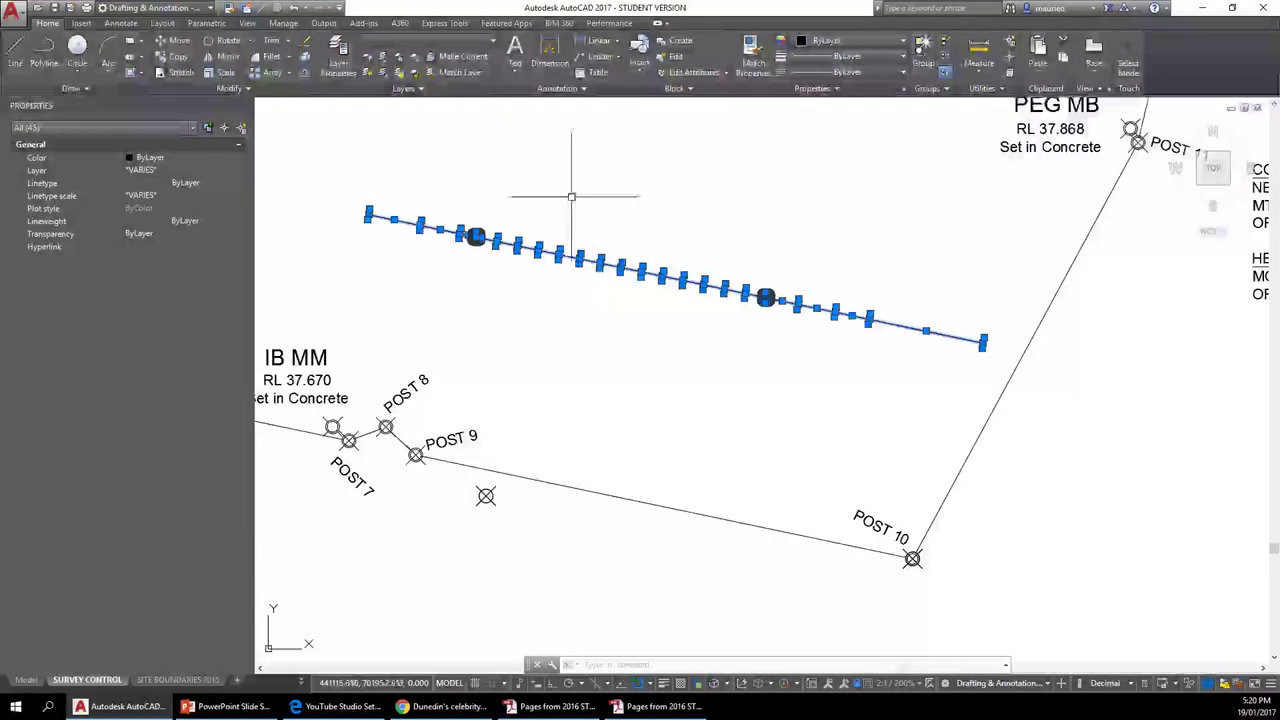
{"action": "key", "text": "Escape"}
{"action": "key", "text": "Escape"}
{"action": "key", "text": "Escape"}
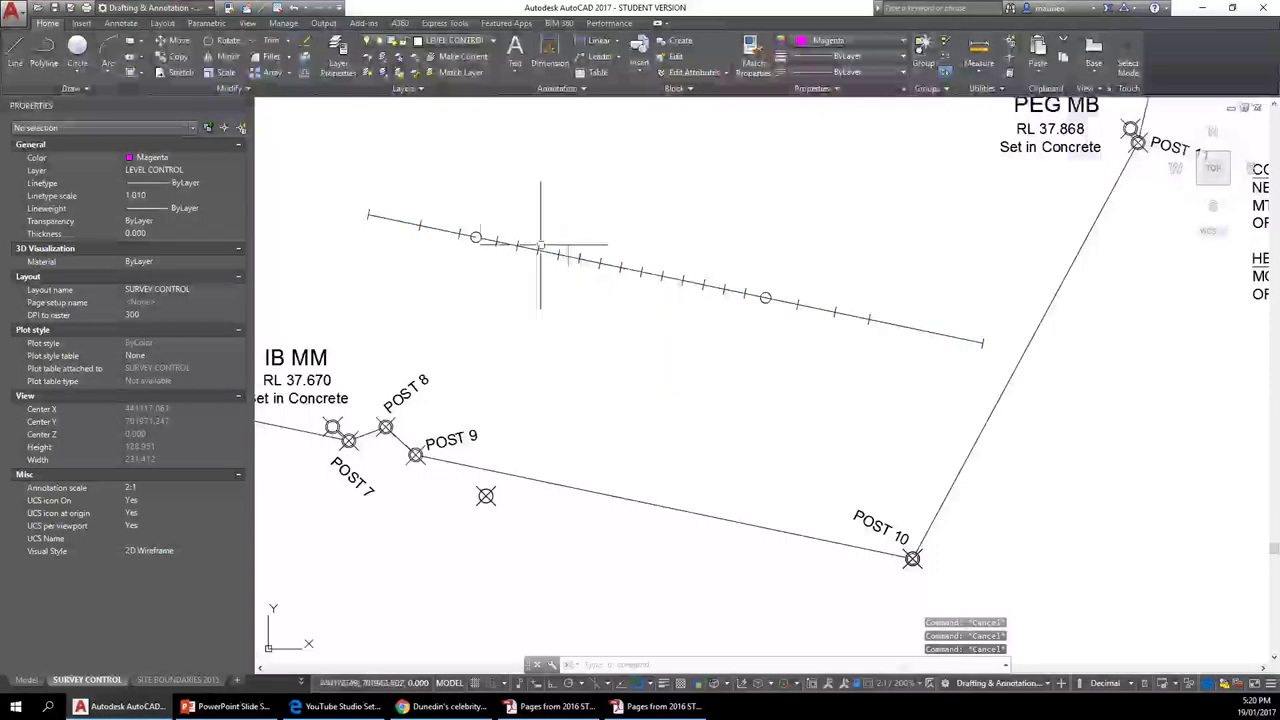
{"action": "scroll", "coordinate": [443, 157], "scroll_direction": "up", "scroll_amount": 3}
{"action": "scroll", "coordinate": [511, 355], "scroll_direction": "down", "scroll_amount": 2}
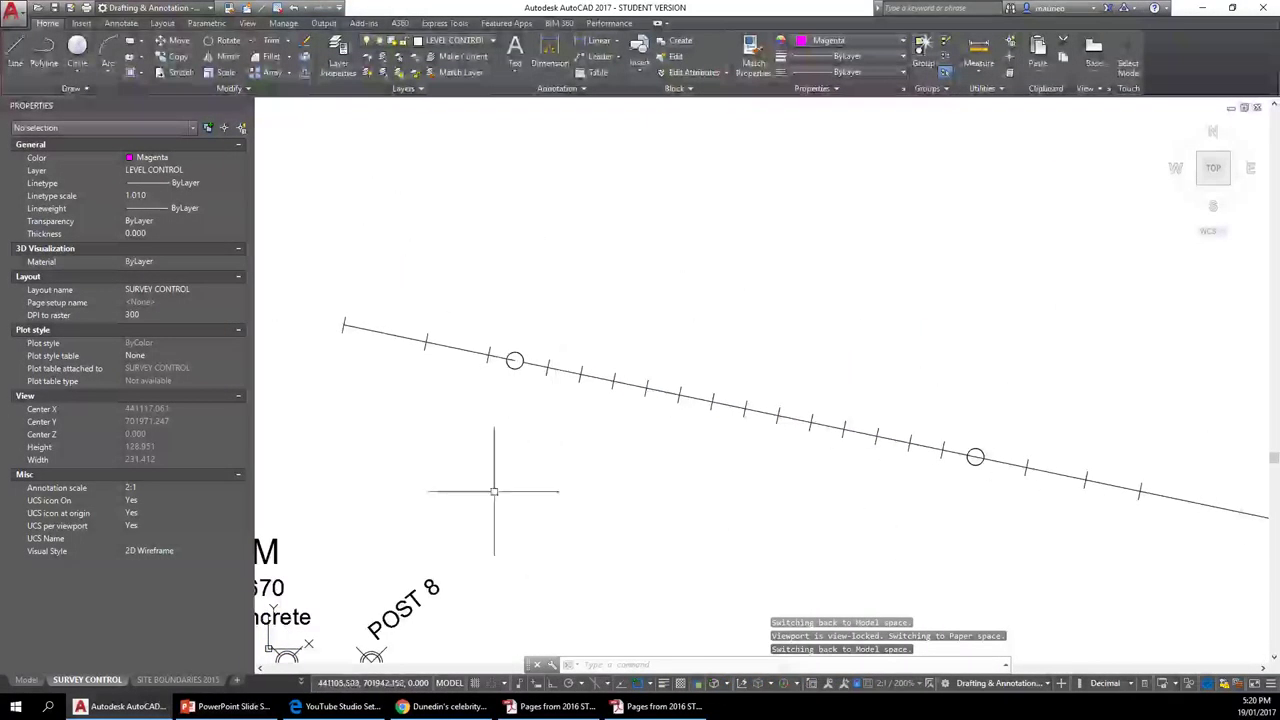
Send the three chainage line pieces beside the circle markers to the back.
{"action": "left_click", "coordinate": [494, 355]}
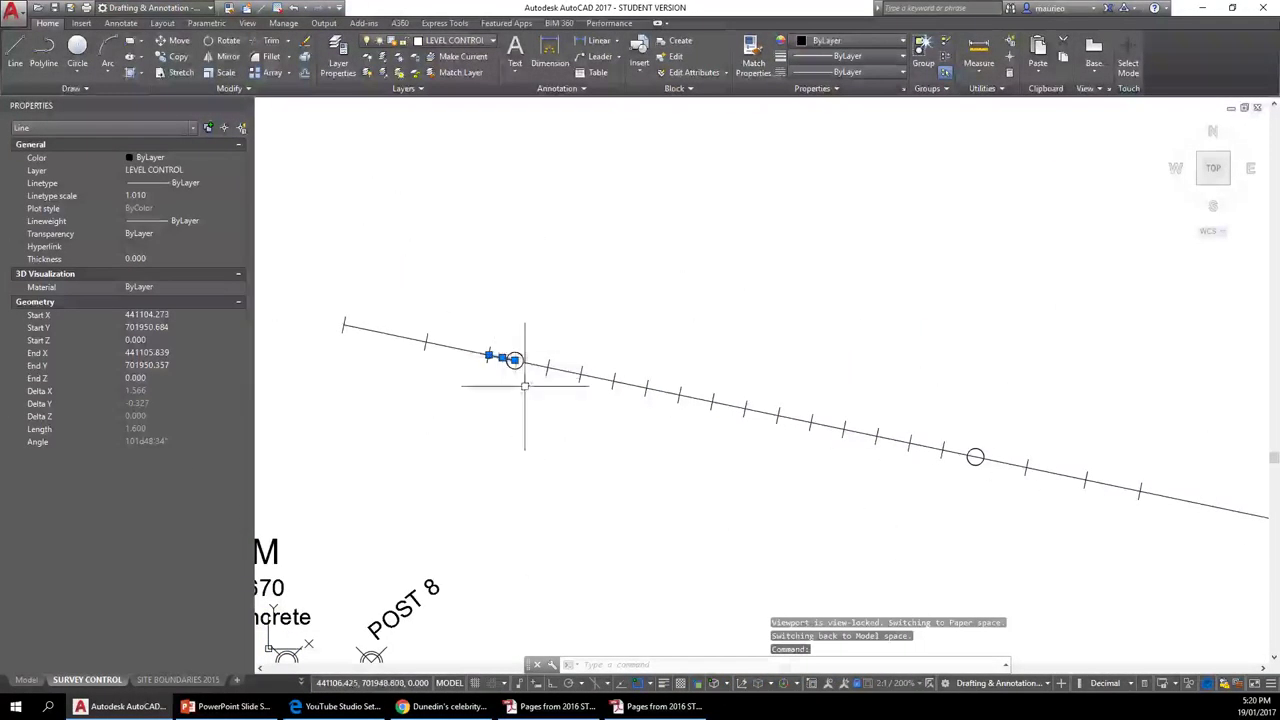
{"action": "left_click", "coordinate": [1013, 462]}
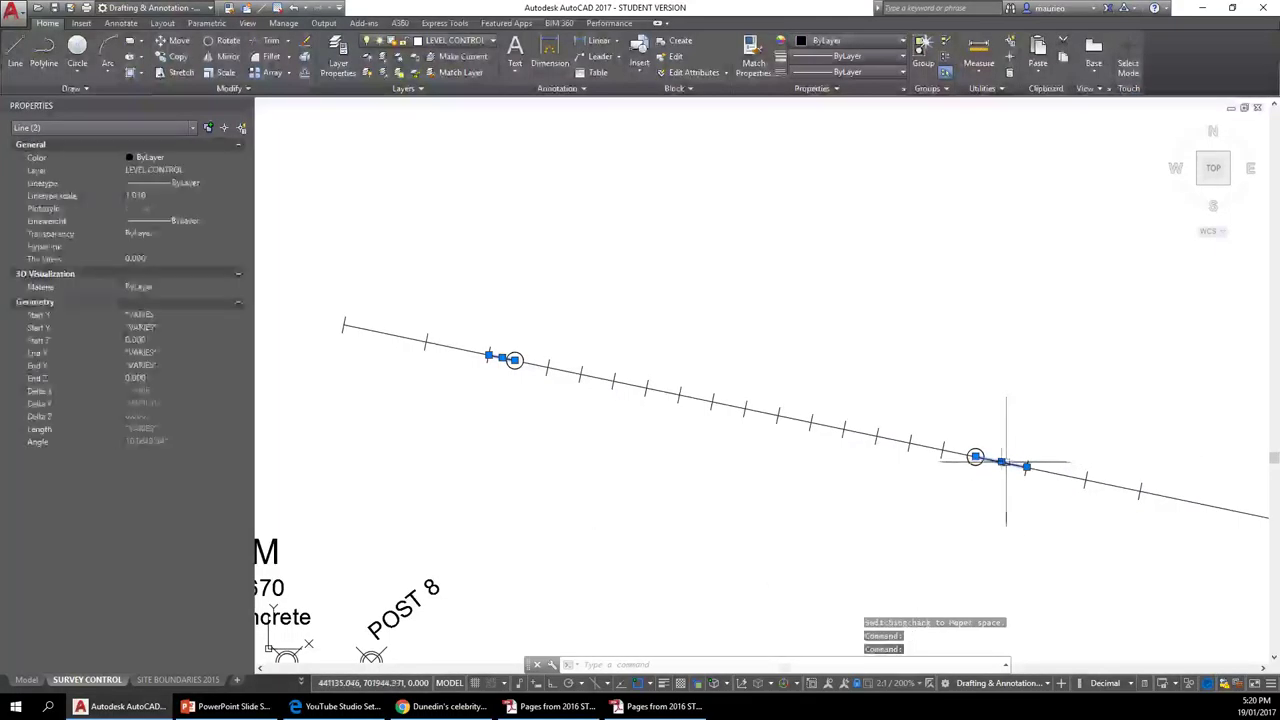
{"action": "left_click", "coordinate": [955, 451]}
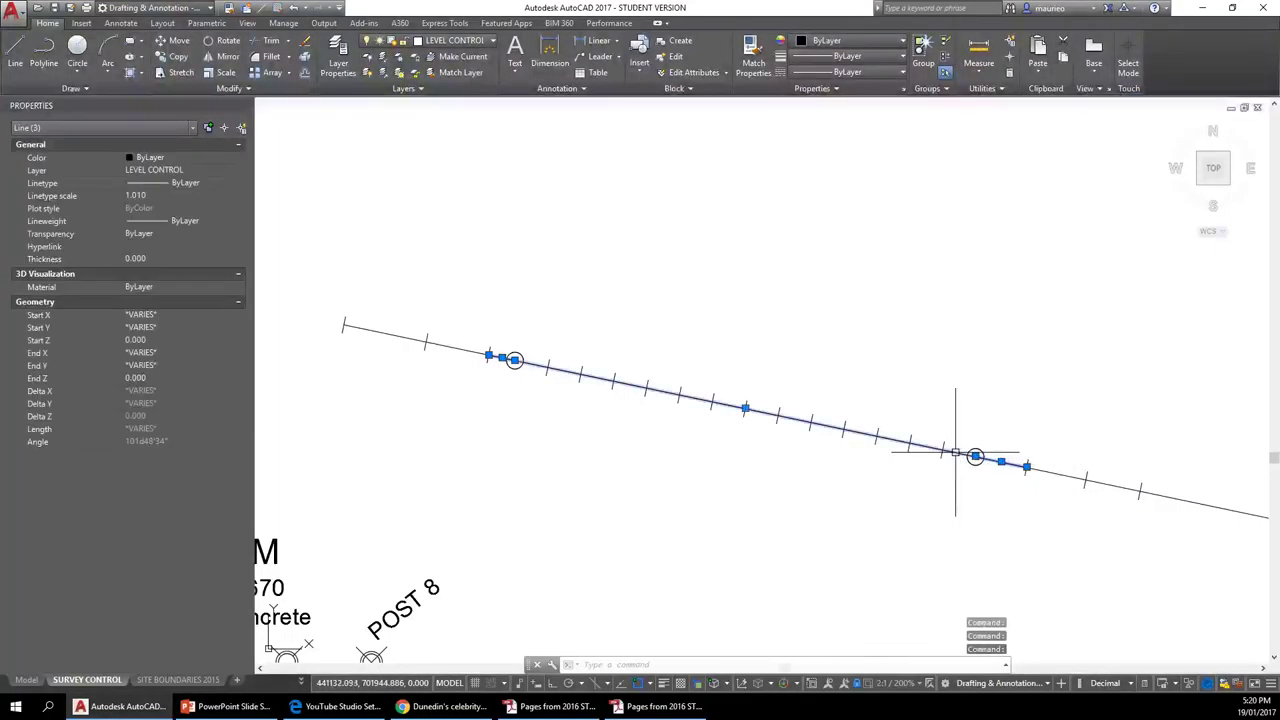
{"action": "right_click", "coordinate": [969, 318]}
{"action": "mouse_move", "coordinate": [1015, 474]}
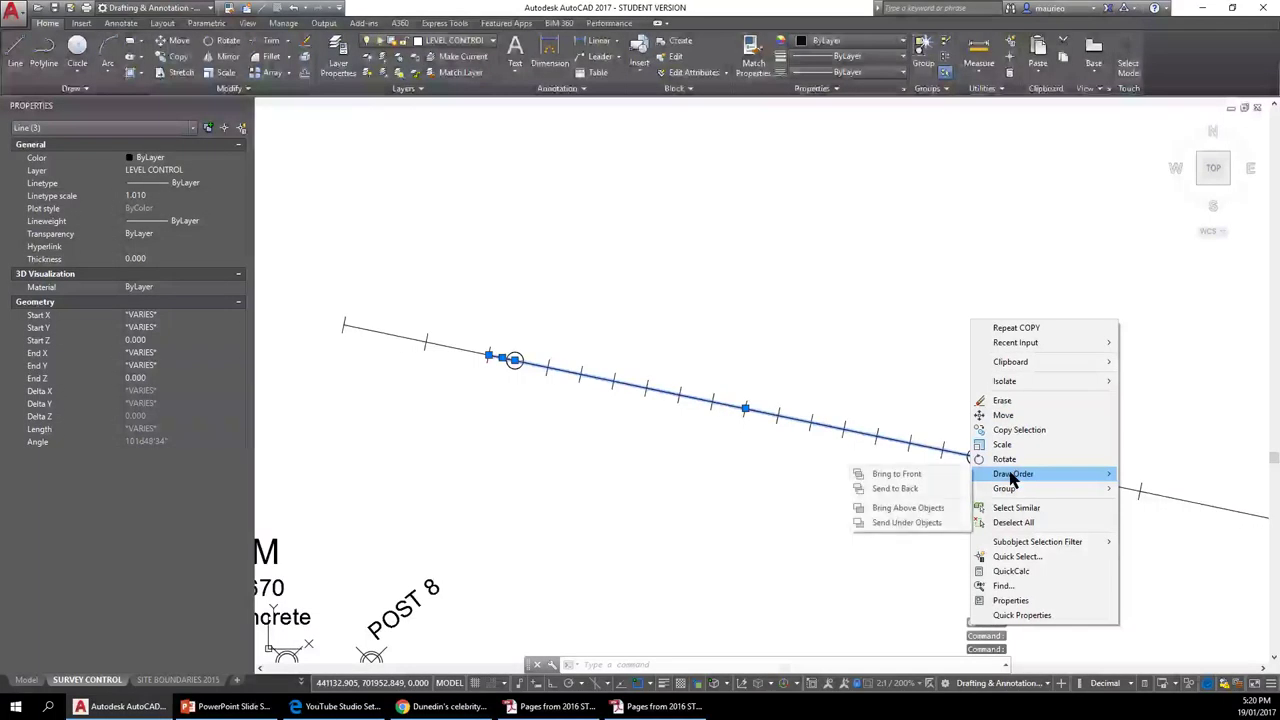
{"action": "left_click", "coordinate": [955, 488]}
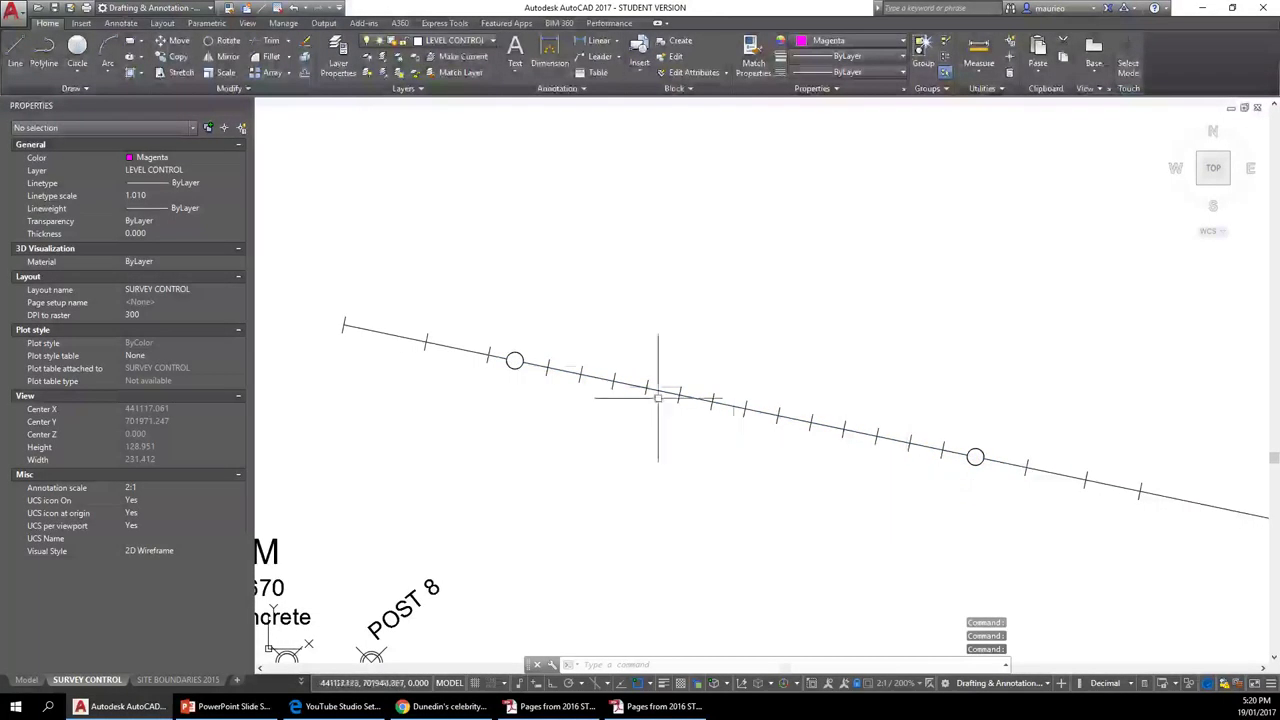
{"action": "scroll", "coordinate": [485, 306], "scroll_direction": "down", "scroll_amount": 4}
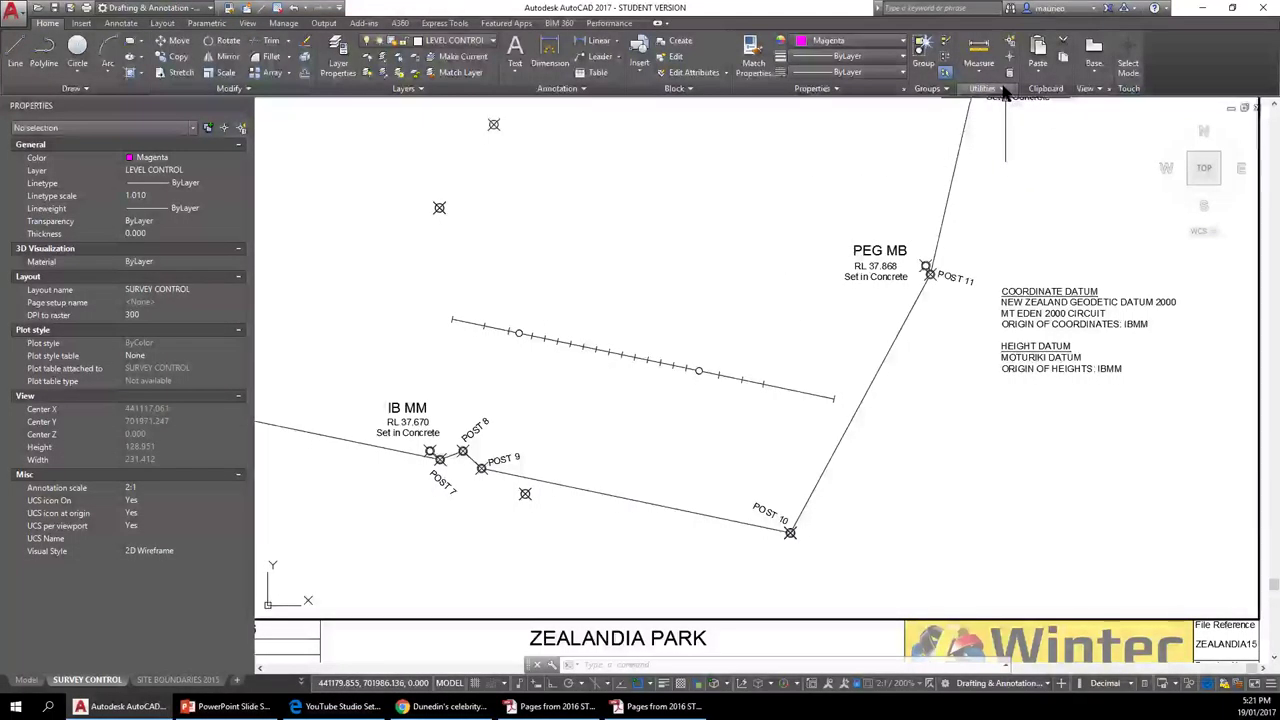
{"action": "left_click", "coordinate": [1004, 89]}
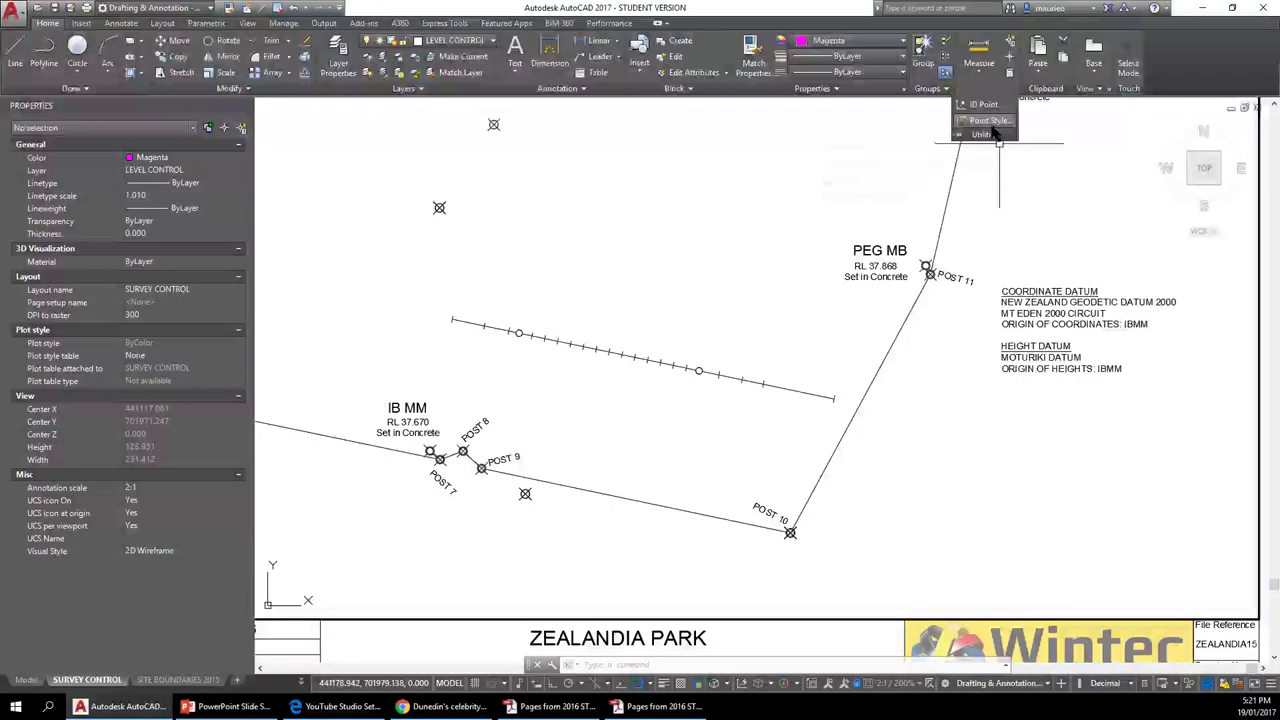
Set the point style to the blank style so the markers disappear.
{"action": "left_click", "coordinate": [991, 124]}
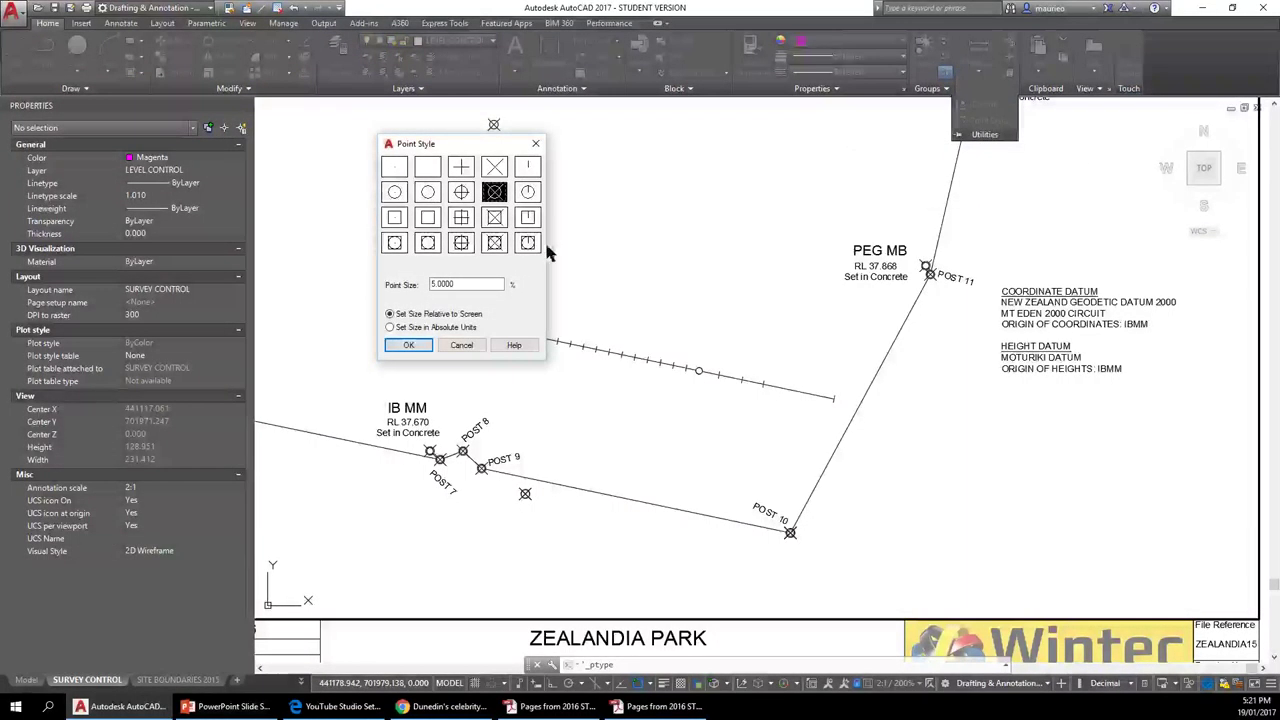
{"action": "left_click", "coordinate": [428, 167]}
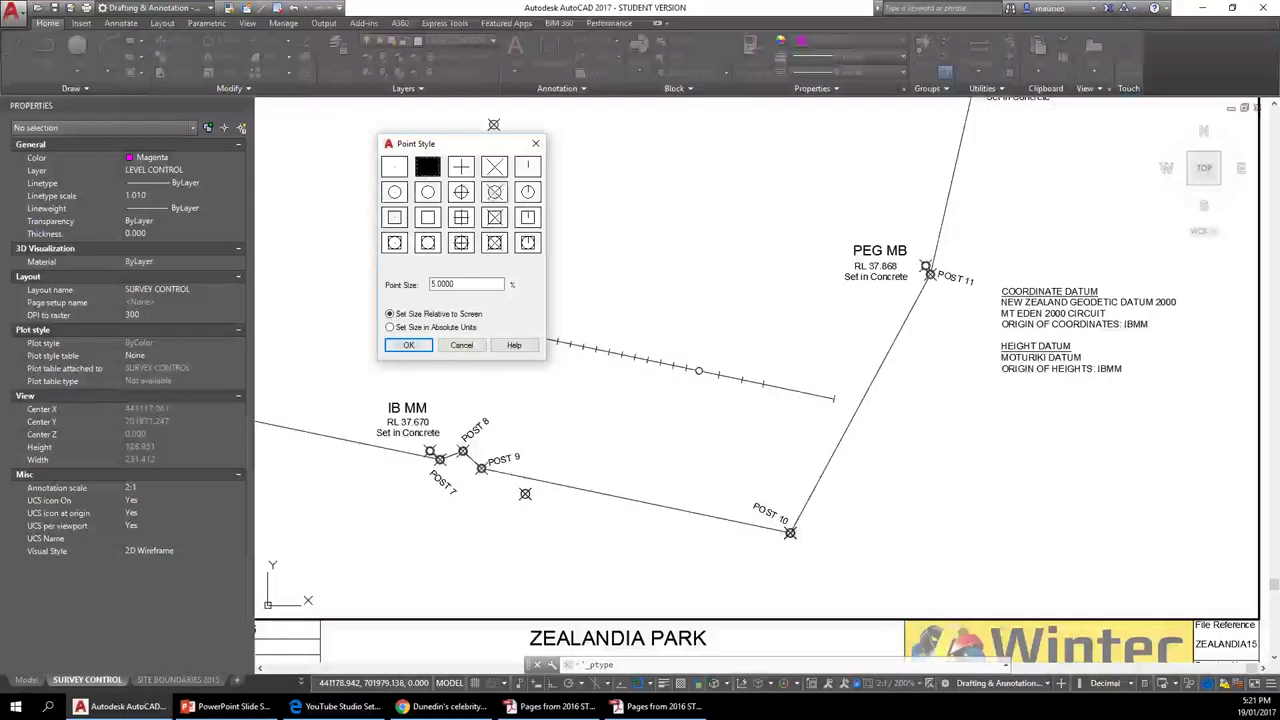
{"action": "left_click", "coordinate": [408, 345]}
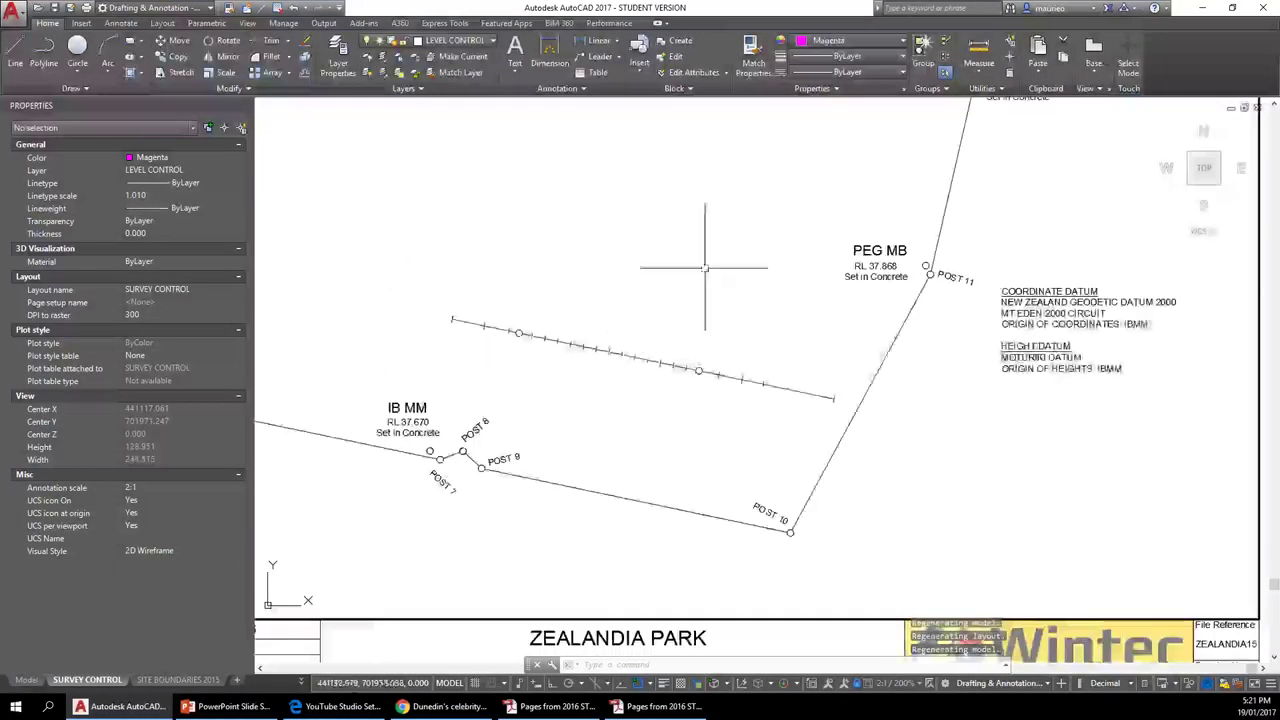
{"action": "scroll", "coordinate": [713, 362], "scroll_direction": "down", "scroll_amount": 3}
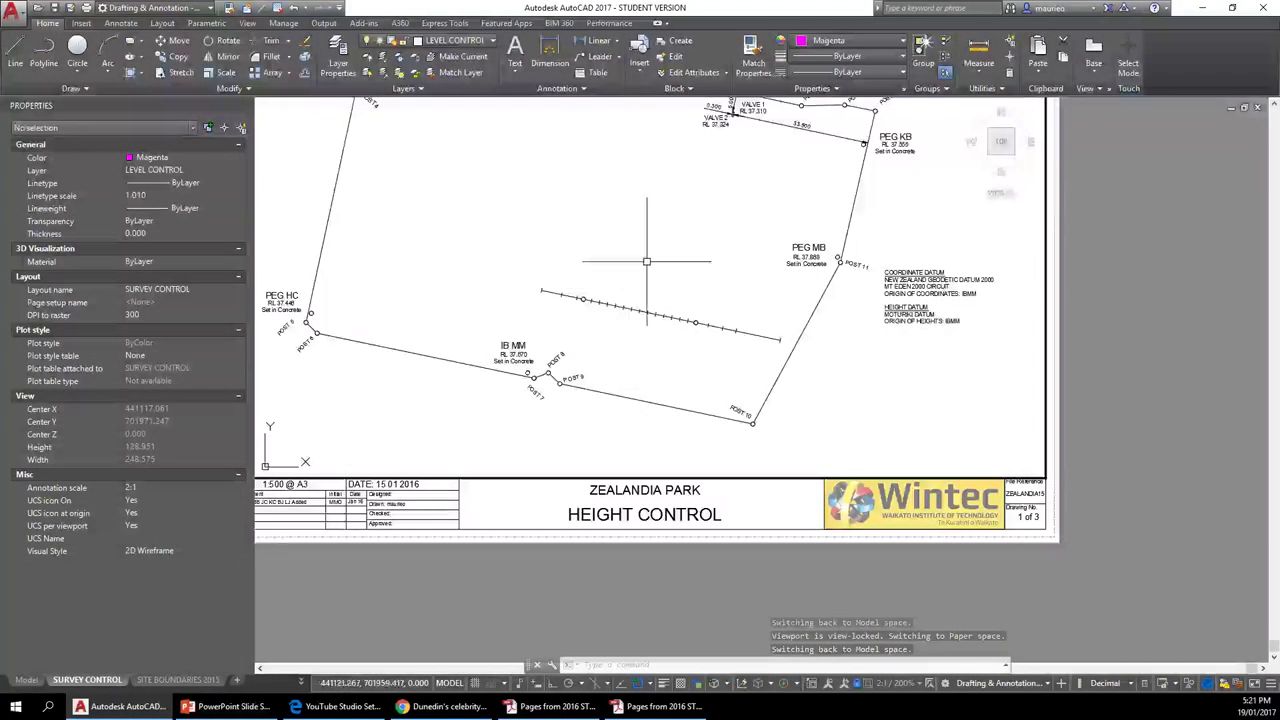
{"action": "scroll", "coordinate": [643, 271], "scroll_direction": "up", "scroll_amount": 2}
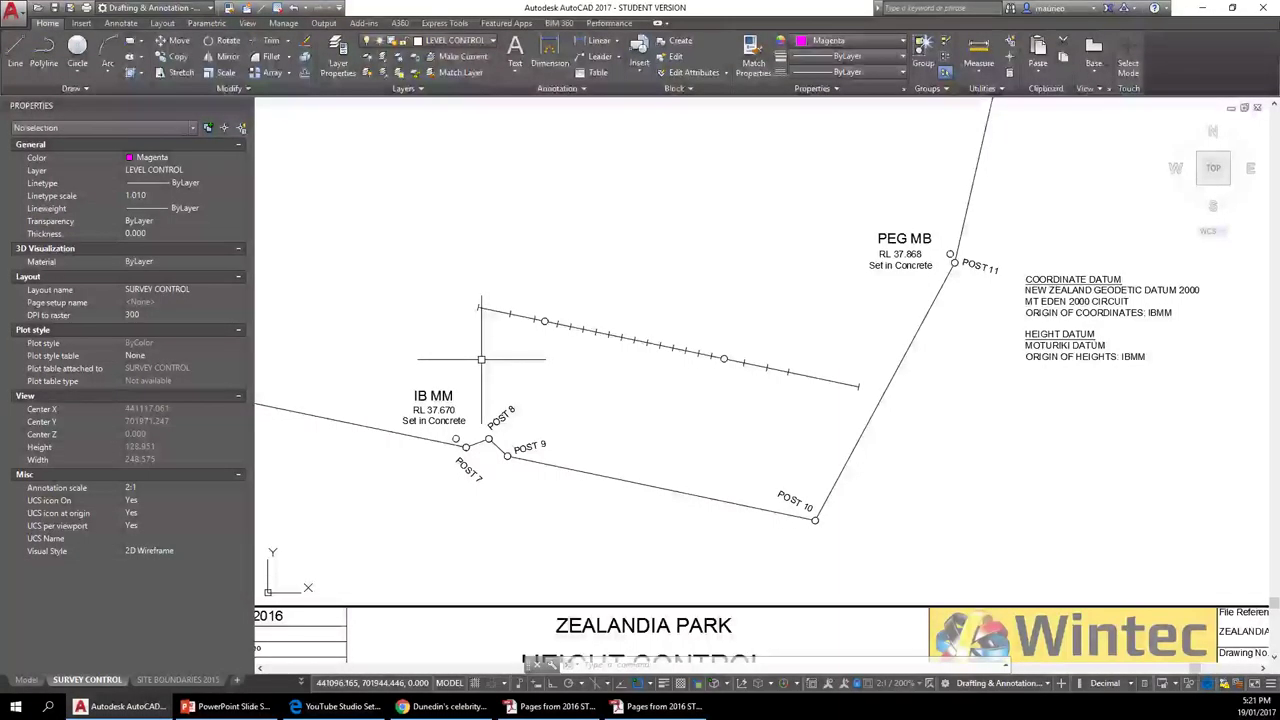
{"action": "left_click", "coordinate": [305, 74]}
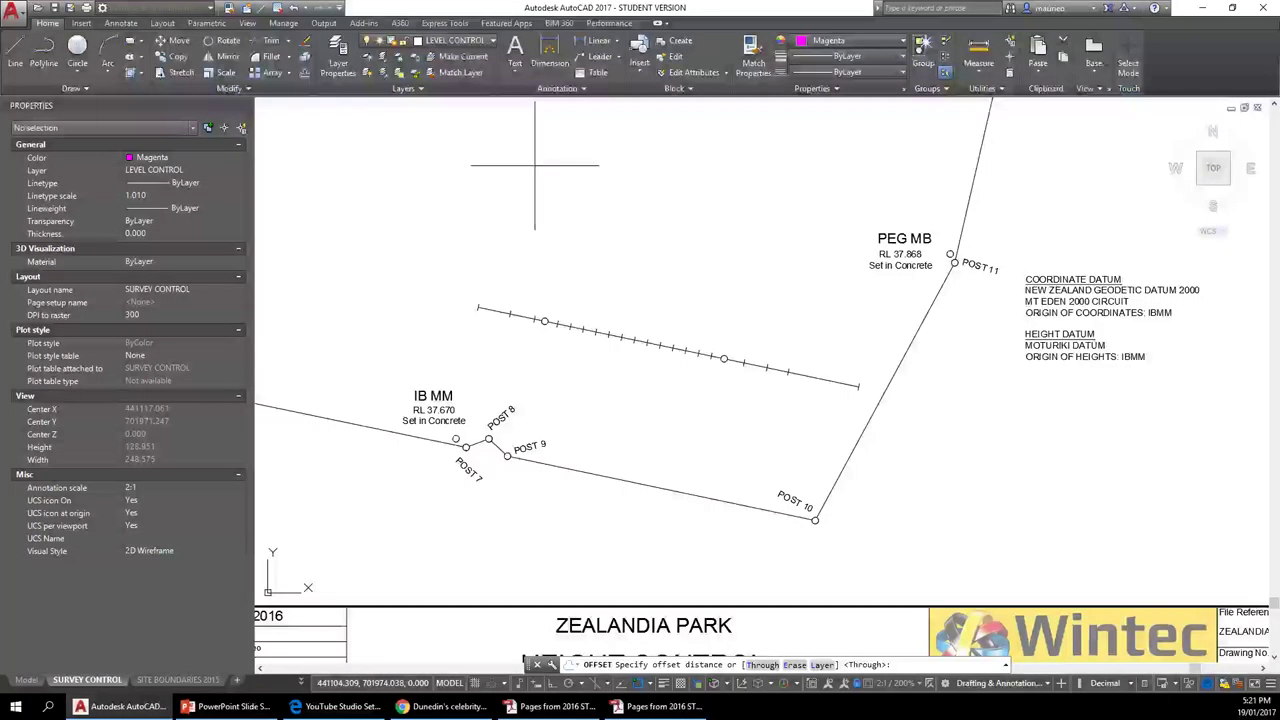
Offset the chainage line by 2 to add parallel copies above and below.
{"action": "type", "text": "2"}
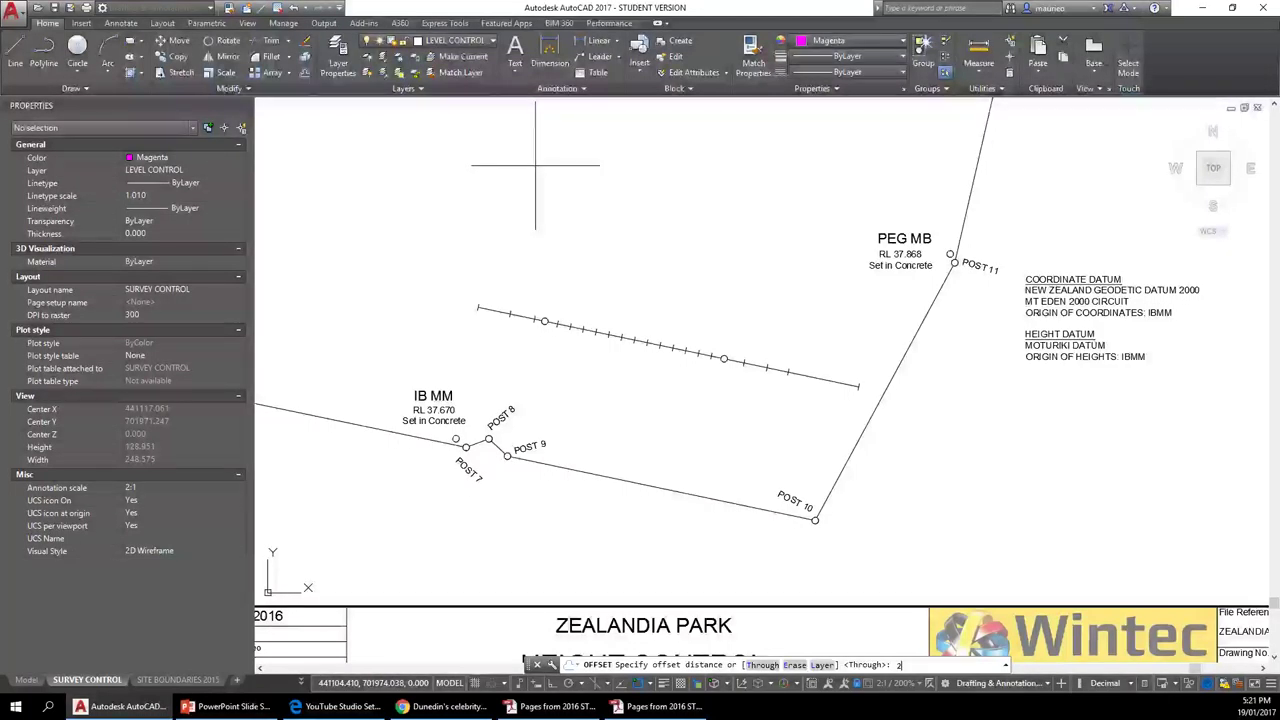
{"action": "key", "text": "Return"}
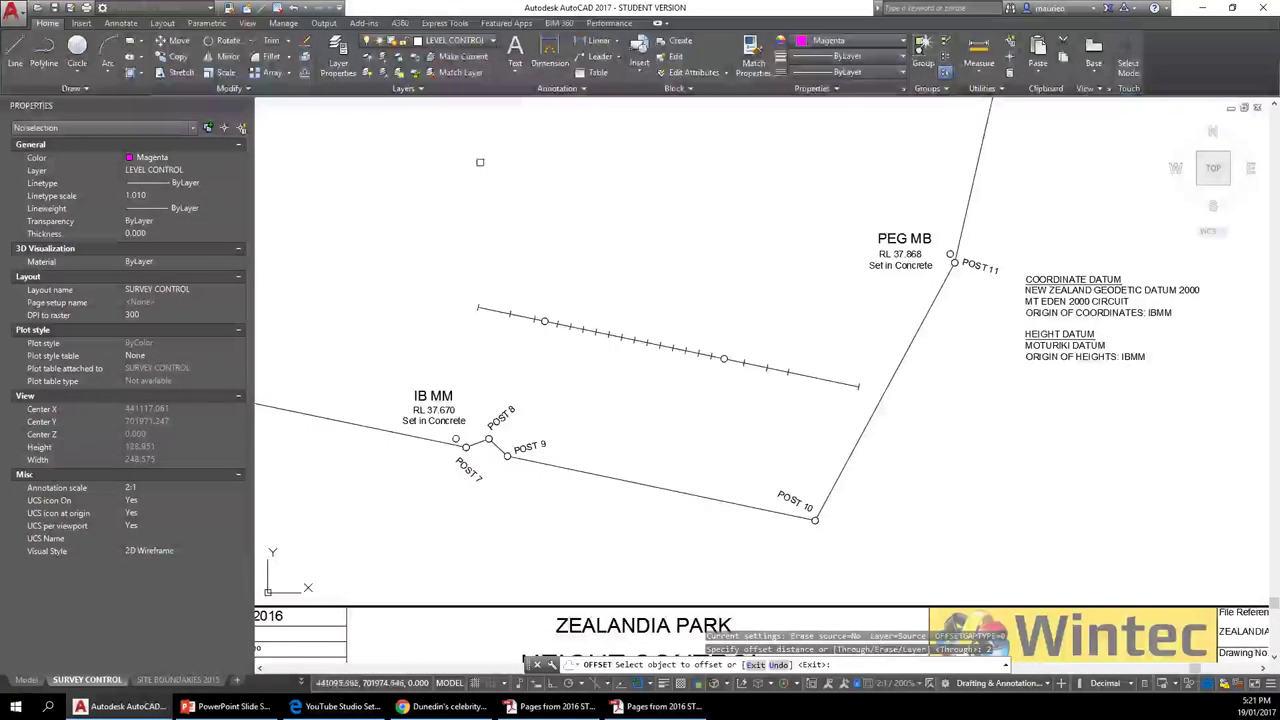
{"action": "left_click", "coordinate": [655, 343]}
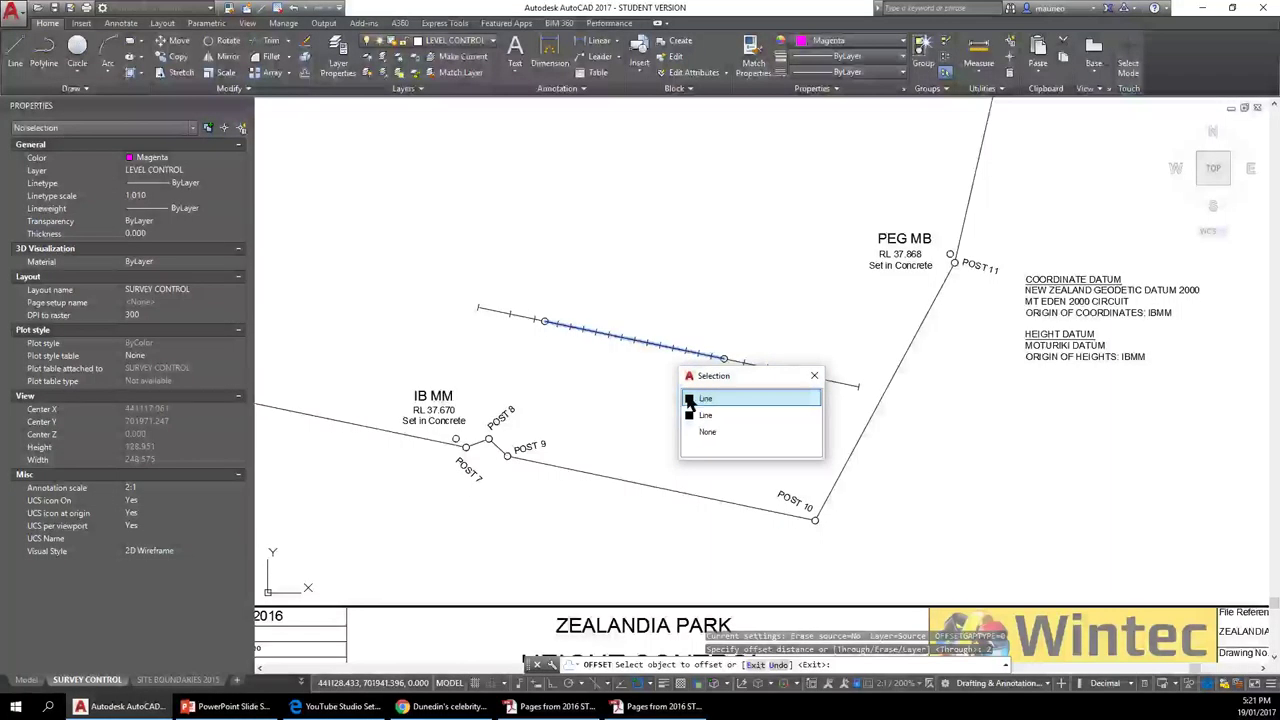
{"action": "left_click", "coordinate": [690, 401]}
{"action": "left_click", "coordinate": [664, 301]}
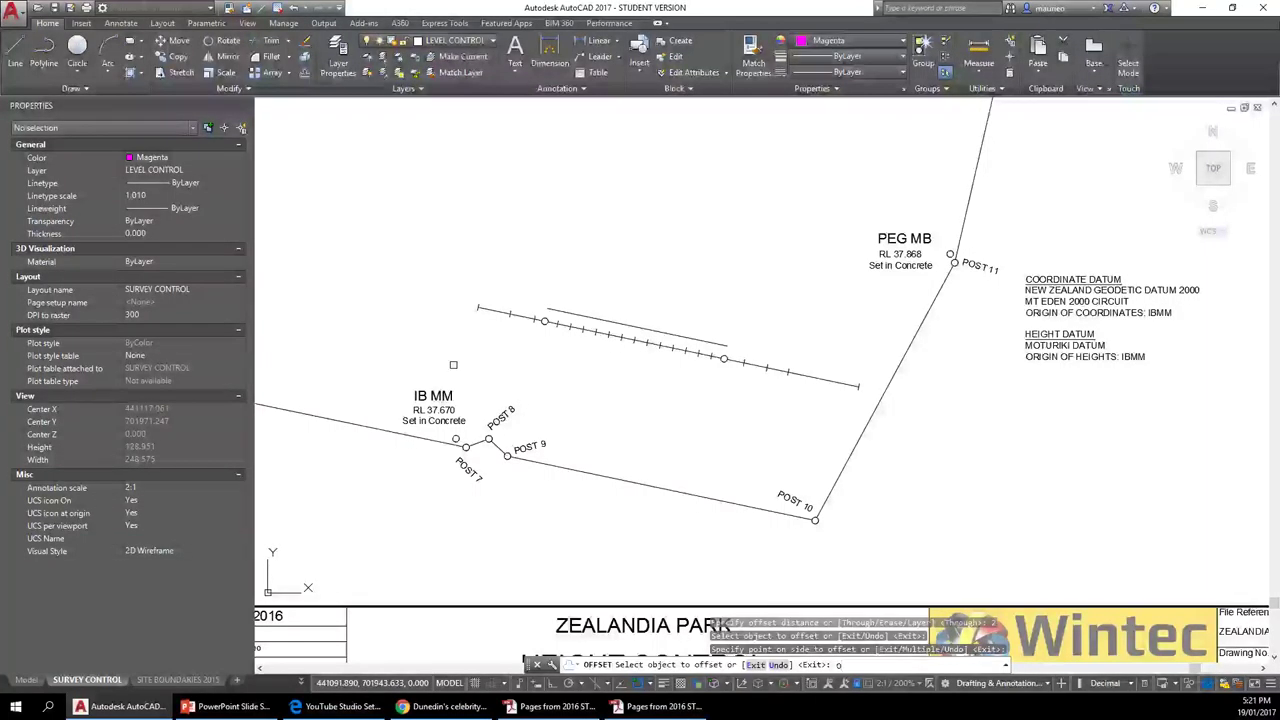
{"action": "key", "text": "Return"}
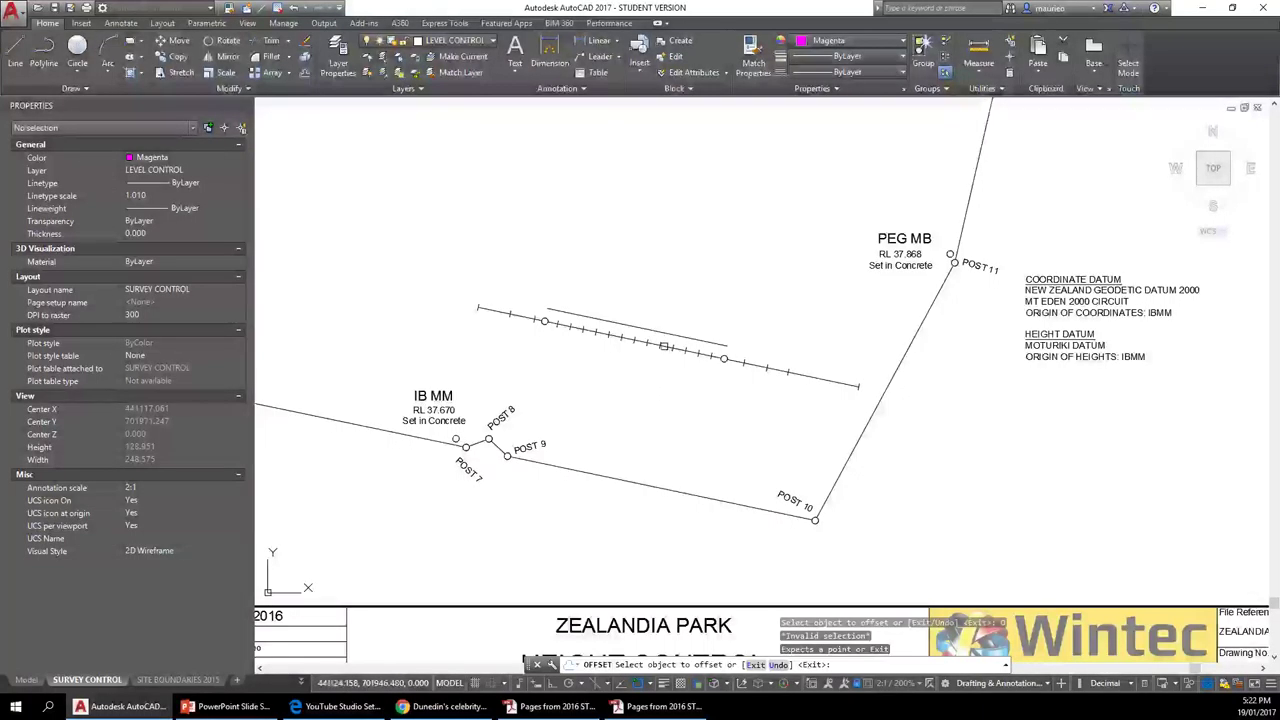
{"action": "left_click", "coordinate": [672, 343]}
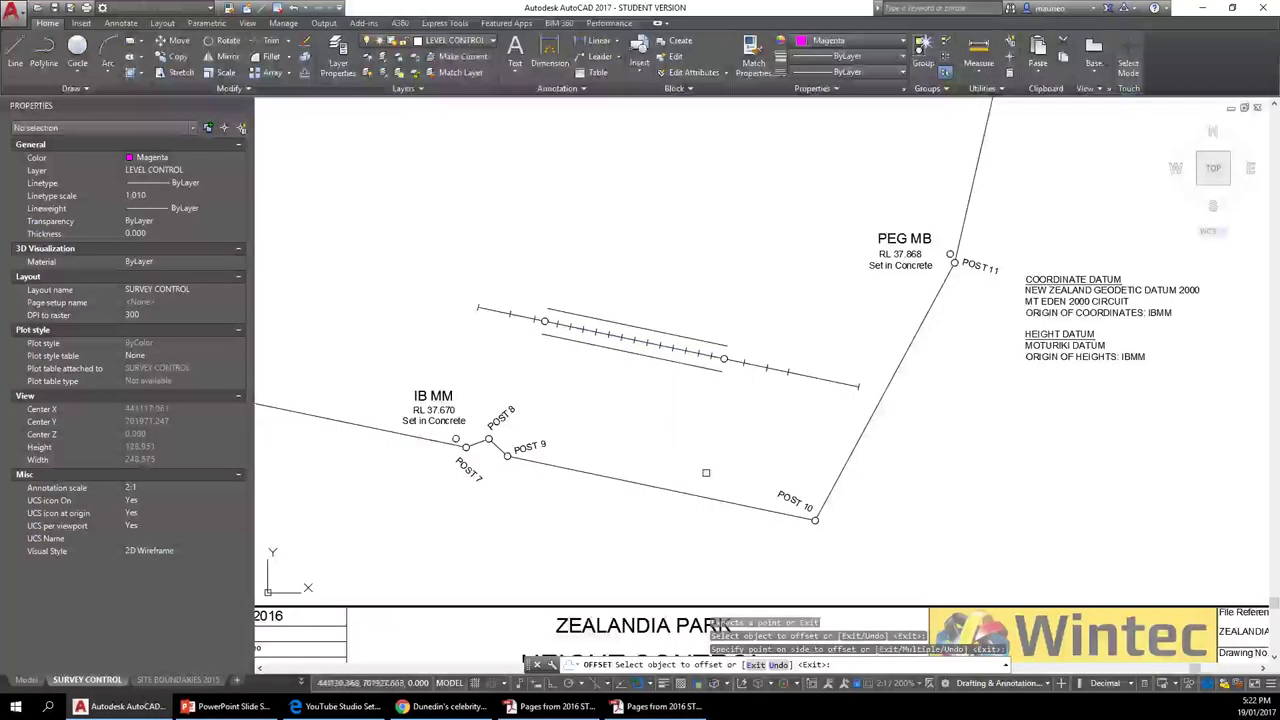
{"action": "key", "text": "Escape"}
{"action": "key", "text": "Escape"}
{"action": "left_click", "coordinate": [516, 329]}
{"action": "scroll", "coordinate": [522, 312], "scroll_direction": "up", "scroll_amount": 3}
{"action": "scroll", "coordinate": [551, 309], "scroll_direction": "down", "scroll_amount": 2}
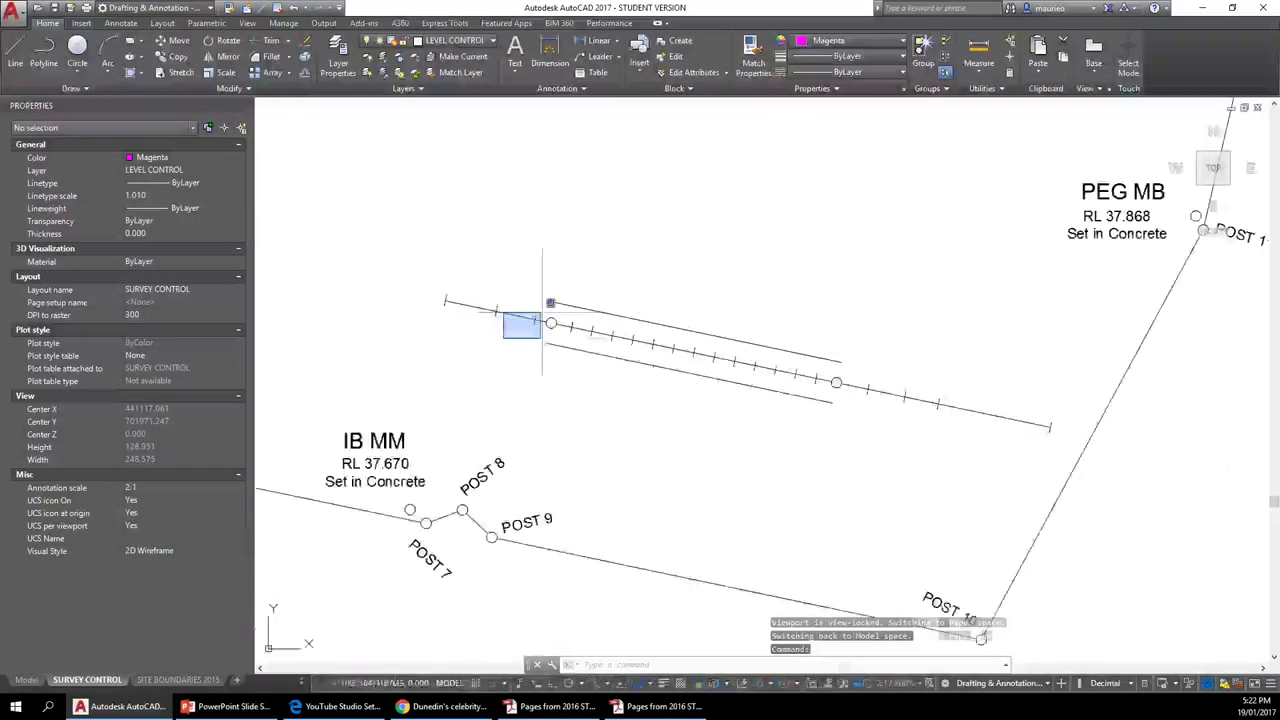
Offset the upper and lower parallel lines 4 units outward, giving four flanking lines.
{"action": "left_click", "coordinate": [689, 622]}
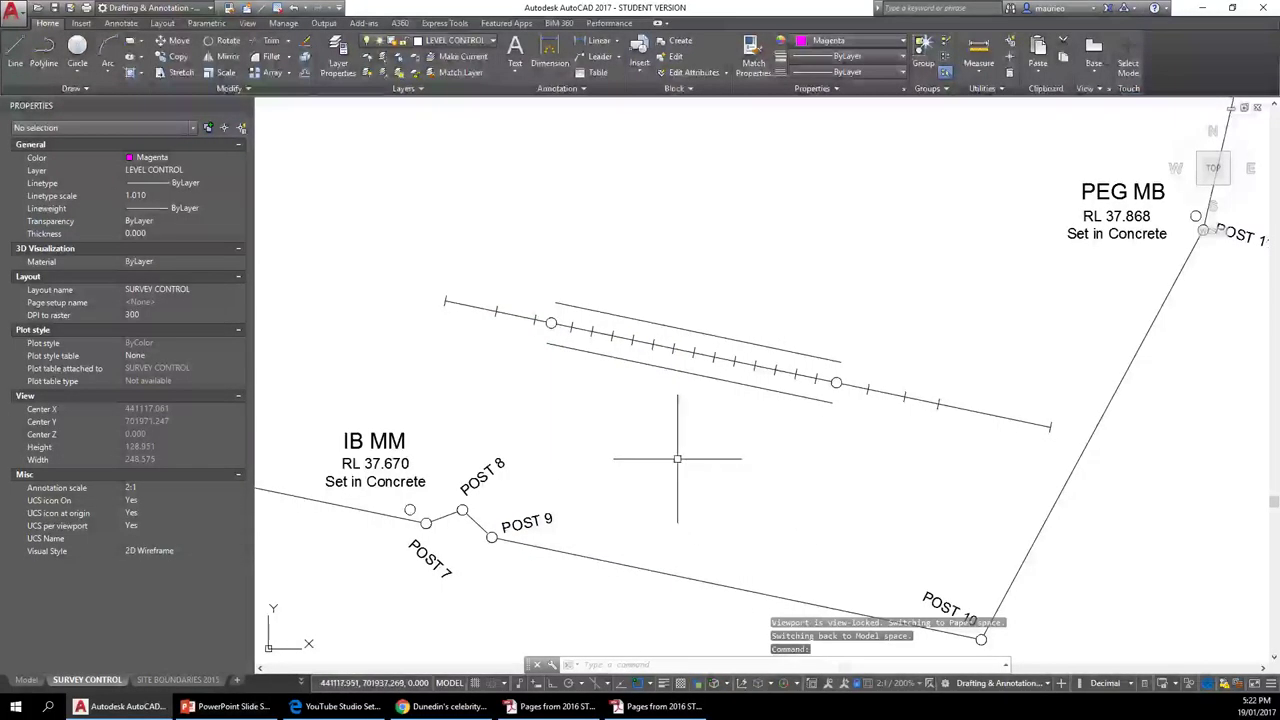
{"action": "key", "text": "Return"}
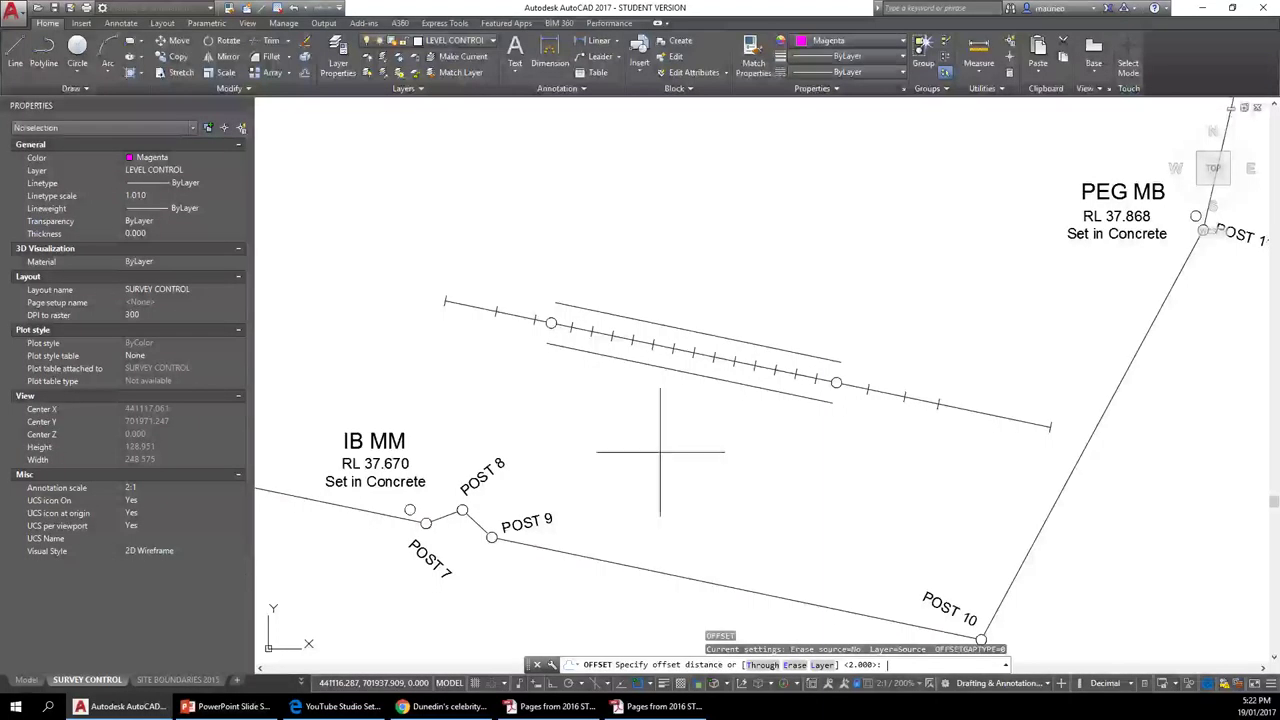
{"action": "key", "text": "Return"}
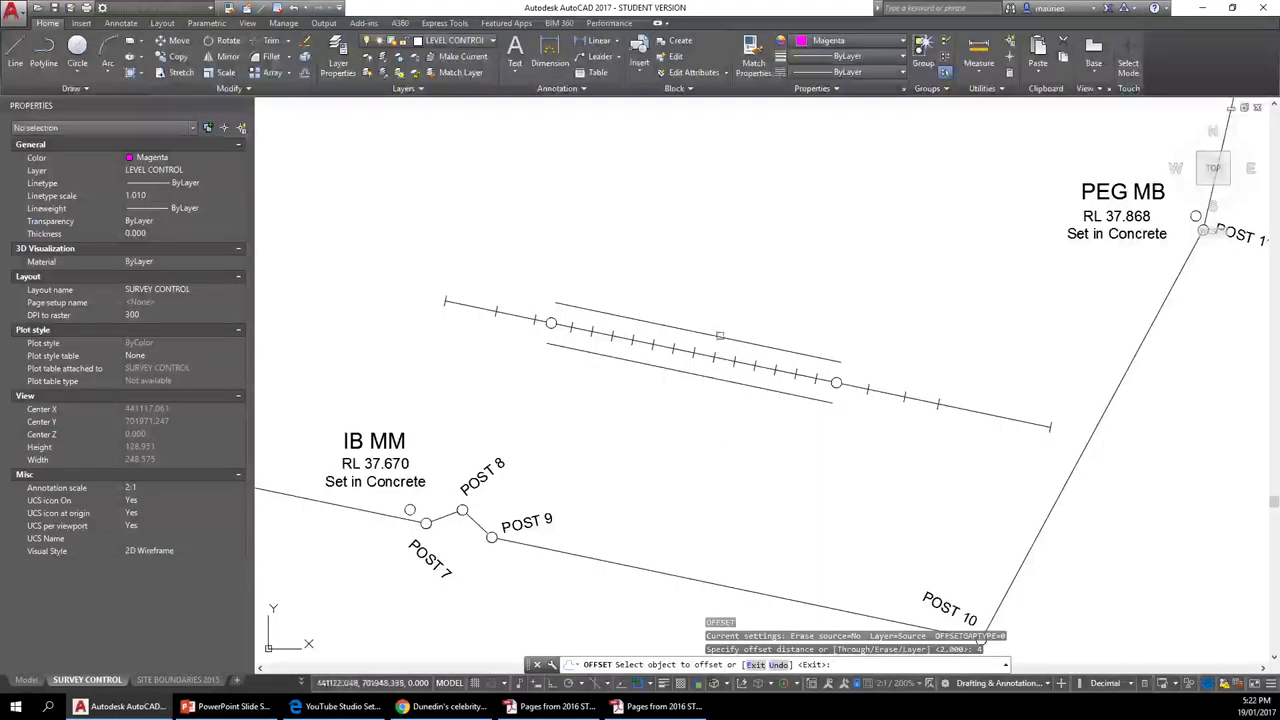
{"action": "left_click", "coordinate": [729, 338]}
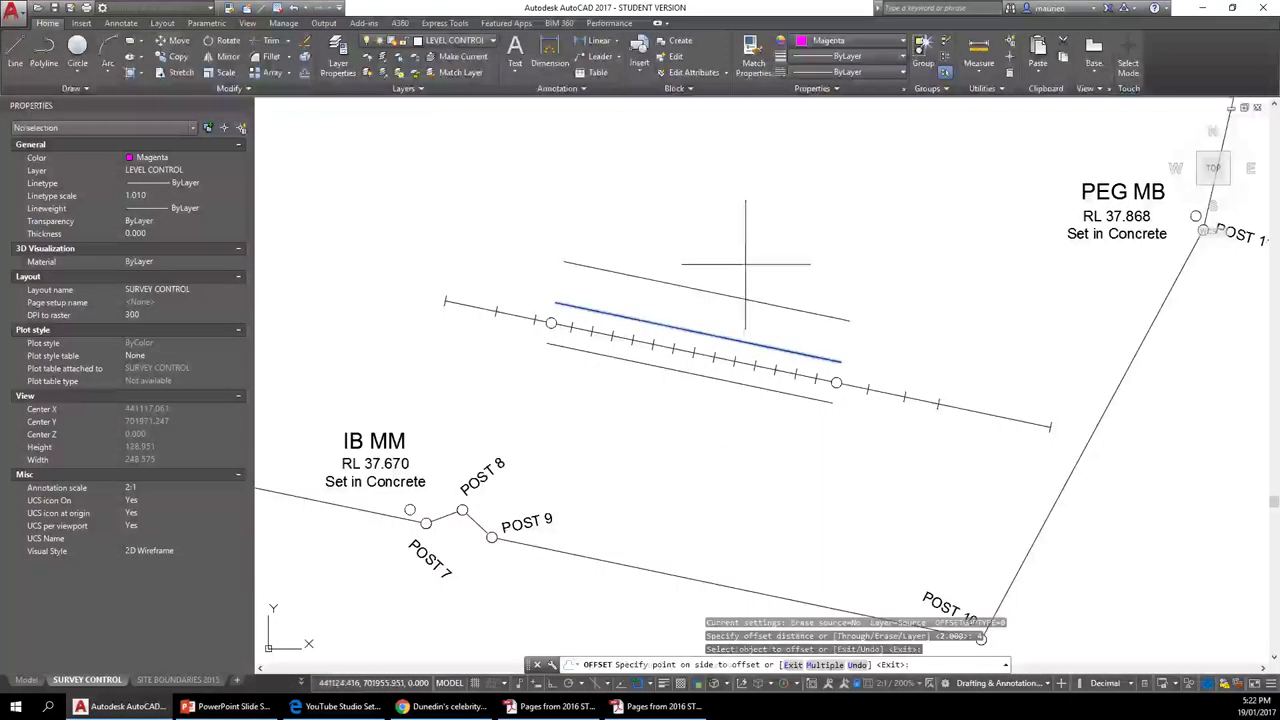
{"action": "left_click", "coordinate": [745, 265]}
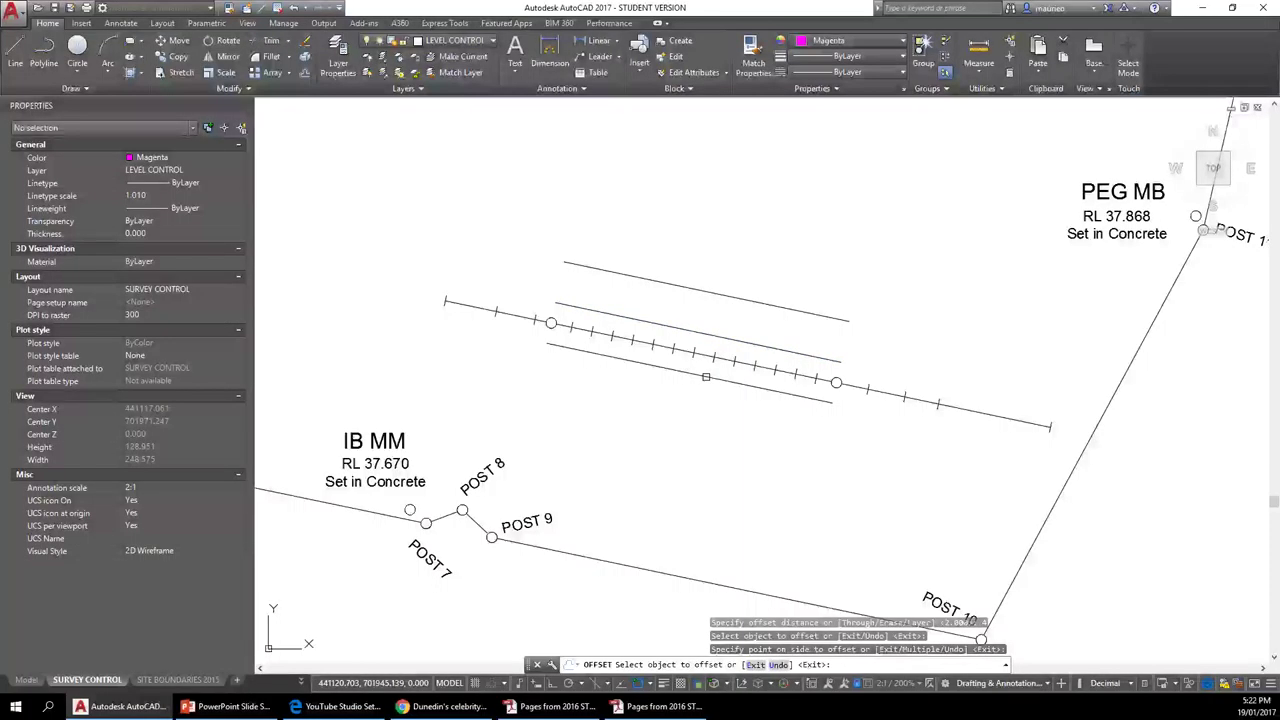
{"action": "left_click", "coordinate": [705, 377]}
{"action": "left_click", "coordinate": [699, 467]}
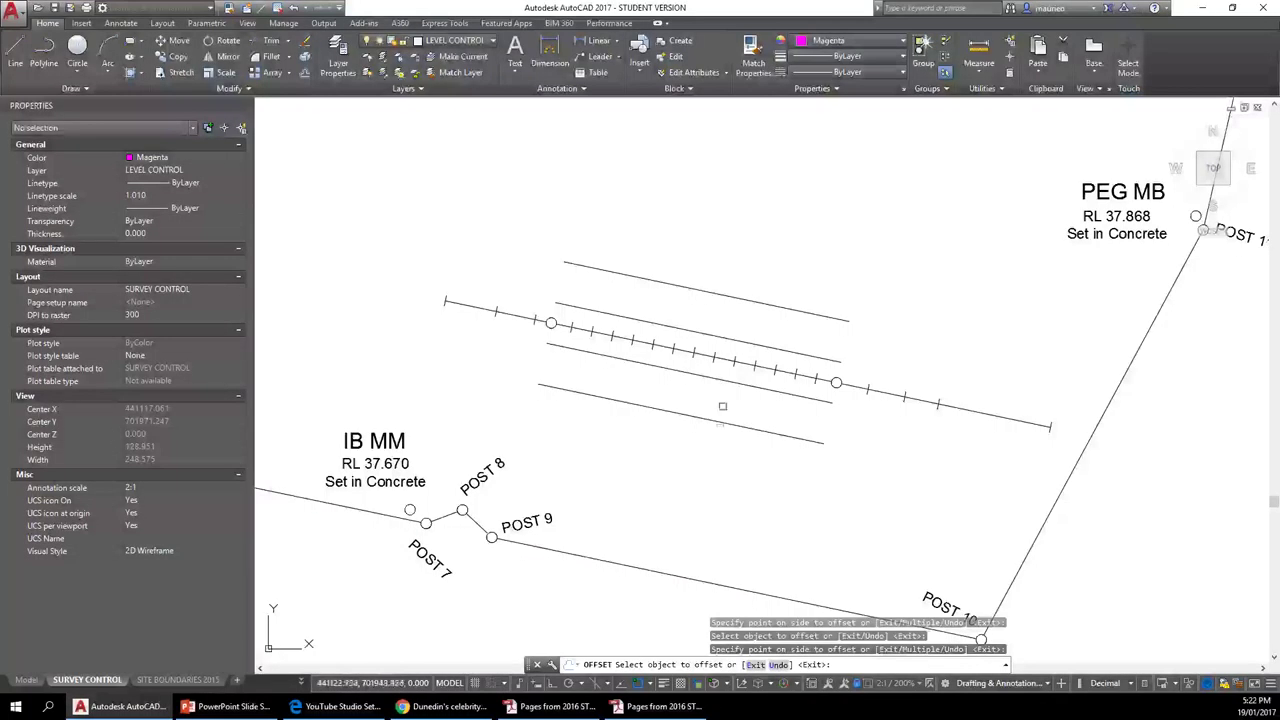
{"action": "key", "text": "Escape"}
{"action": "key", "text": "Escape"}
{"action": "key", "text": "Escape"}
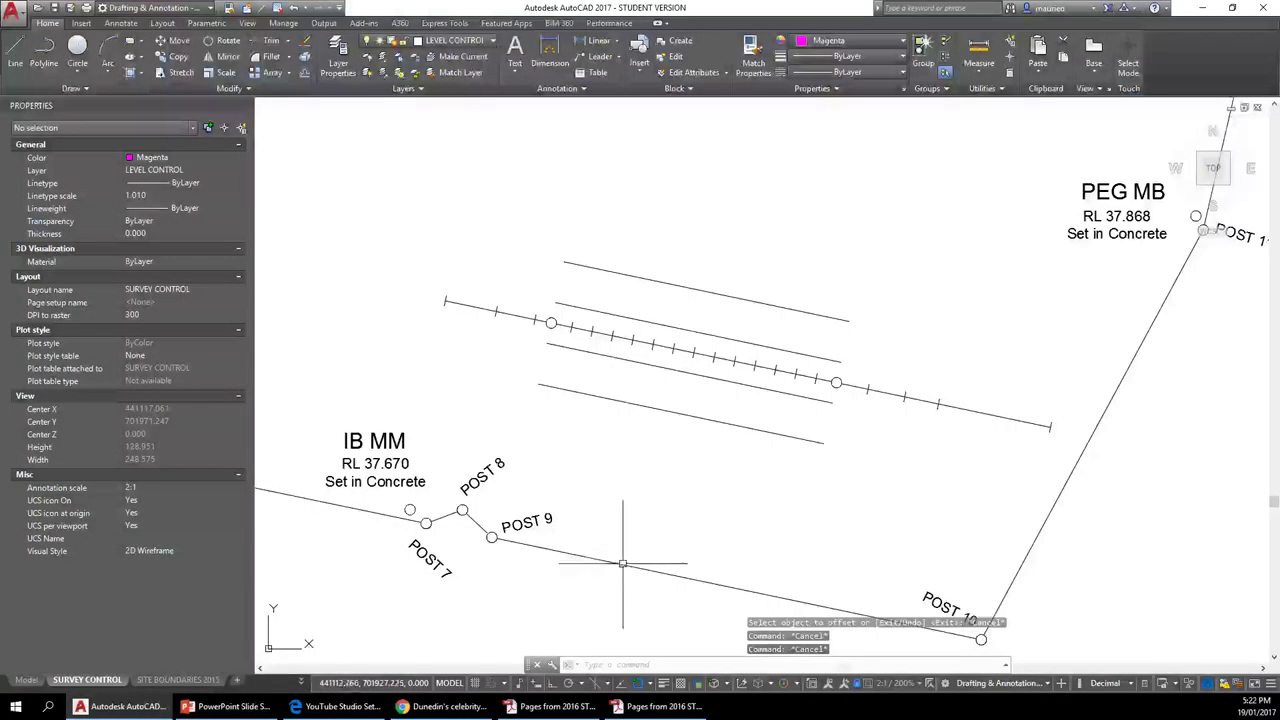
Sketch a trial line joining the inner and outer upper offset line ends.
{"action": "type", "text": "l"}
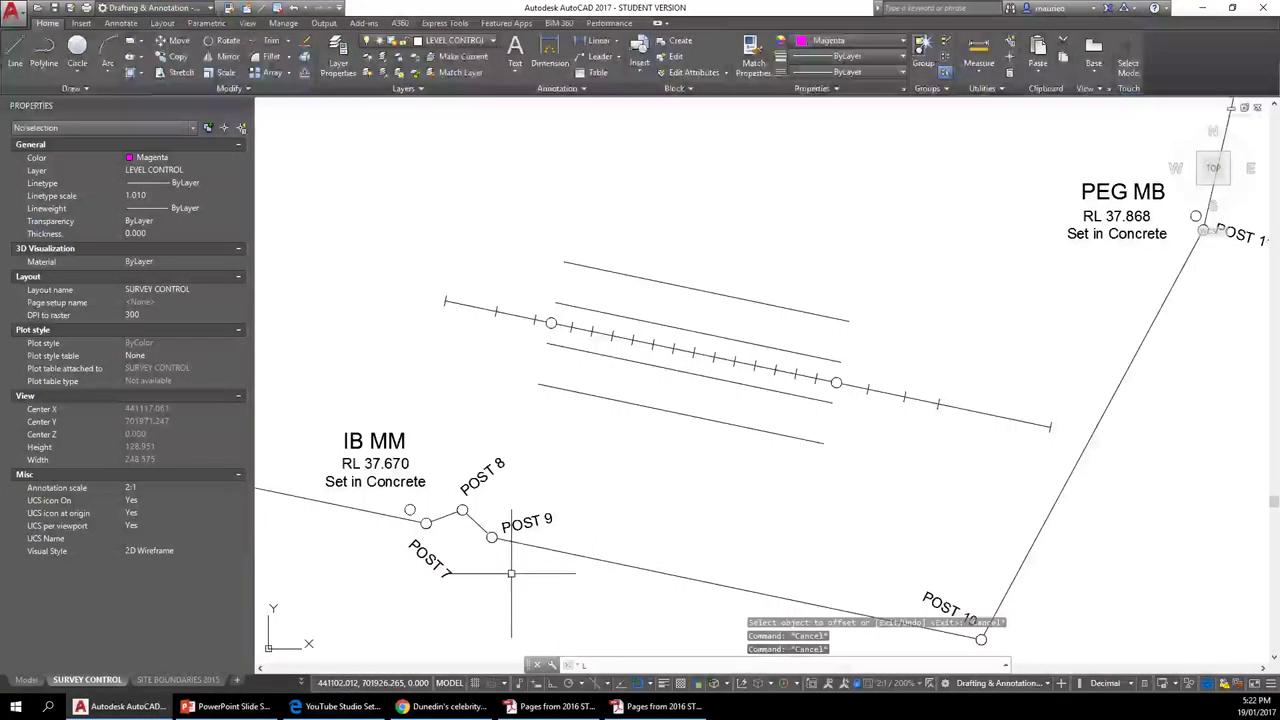
{"action": "key", "text": "Return"}
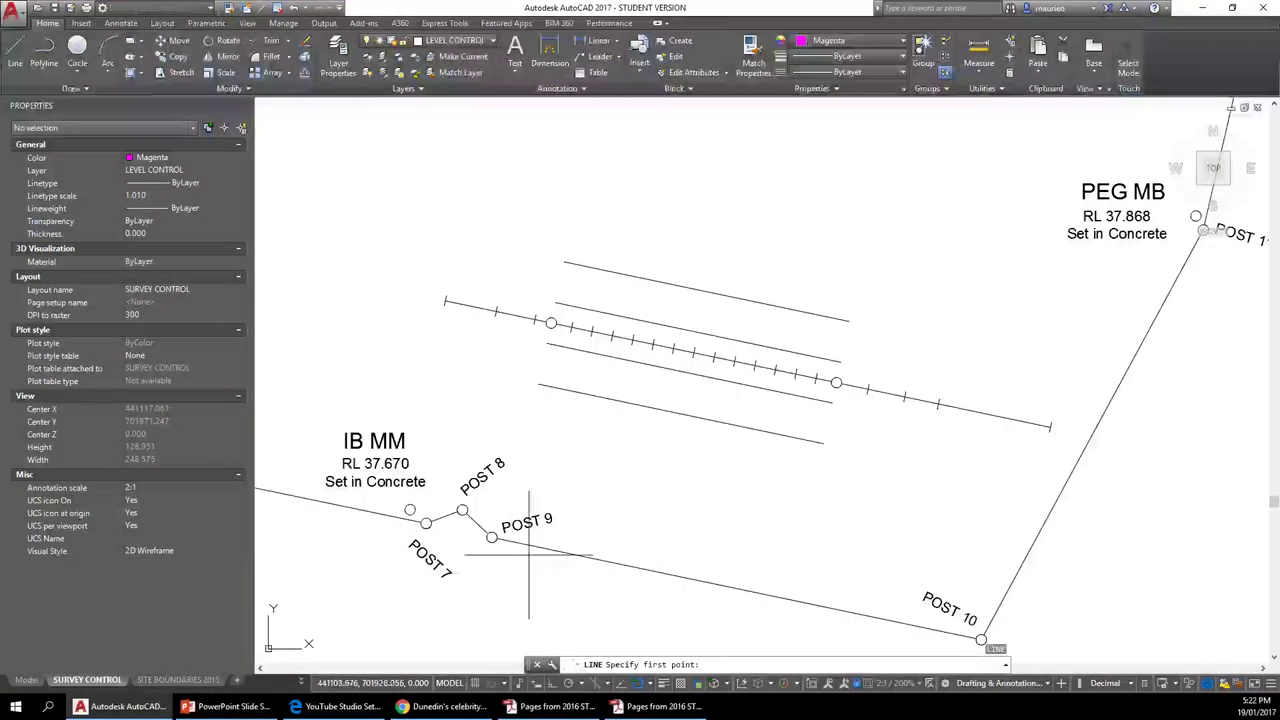
{"action": "left_click", "coordinate": [840, 362]}
{"action": "left_click", "coordinate": [849, 321]}
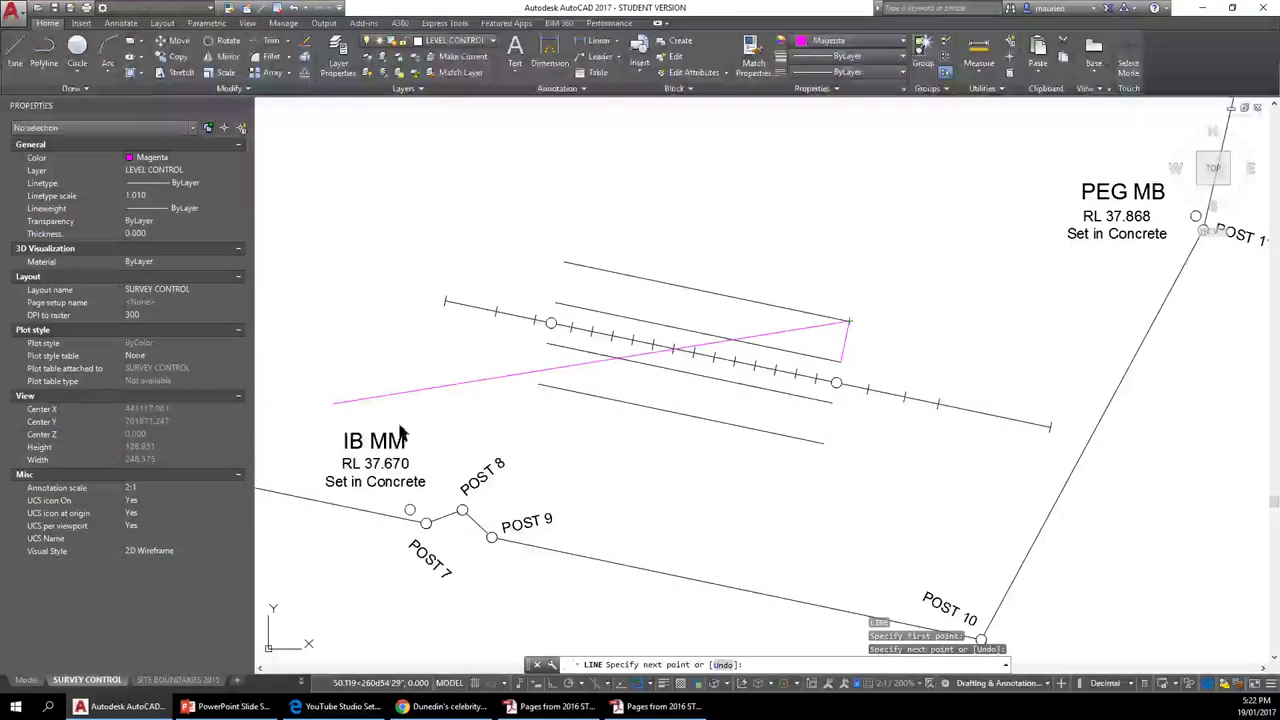
{"action": "left_click", "coordinate": [800, 332]}
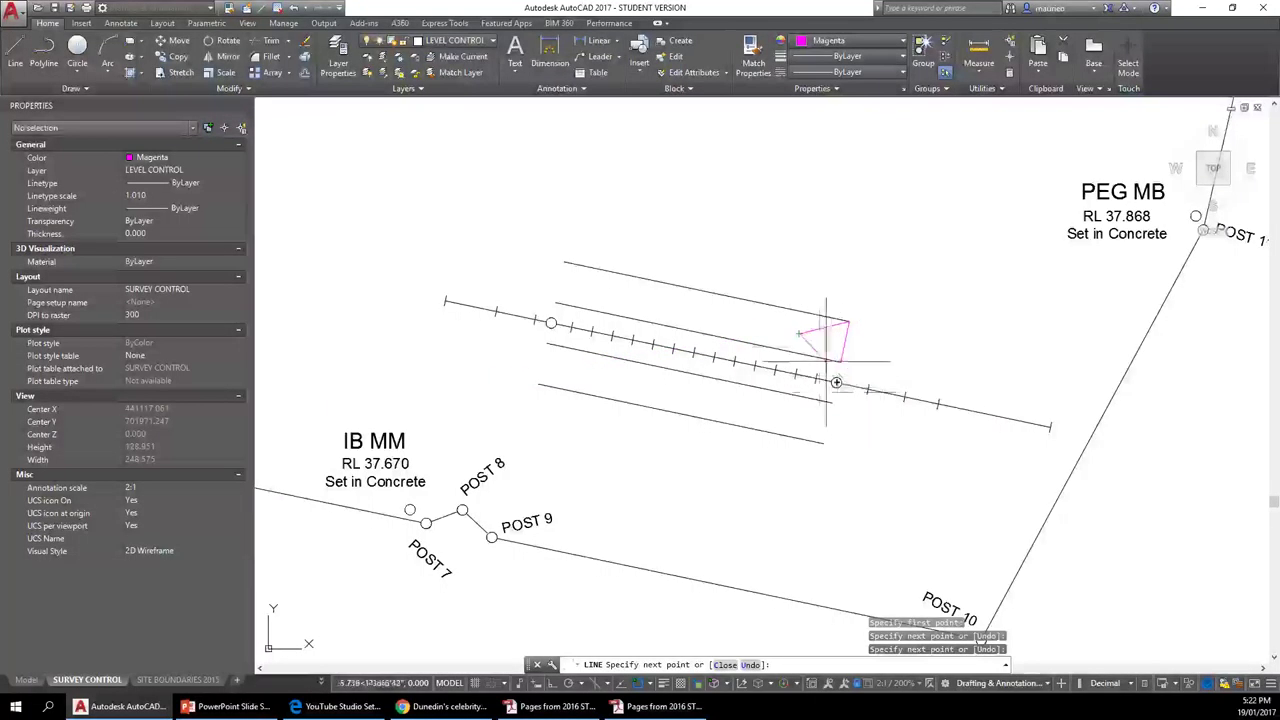
{"action": "key", "text": "Escape"}
{"action": "key", "text": "Escape"}
{"action": "key", "text": "Escape"}
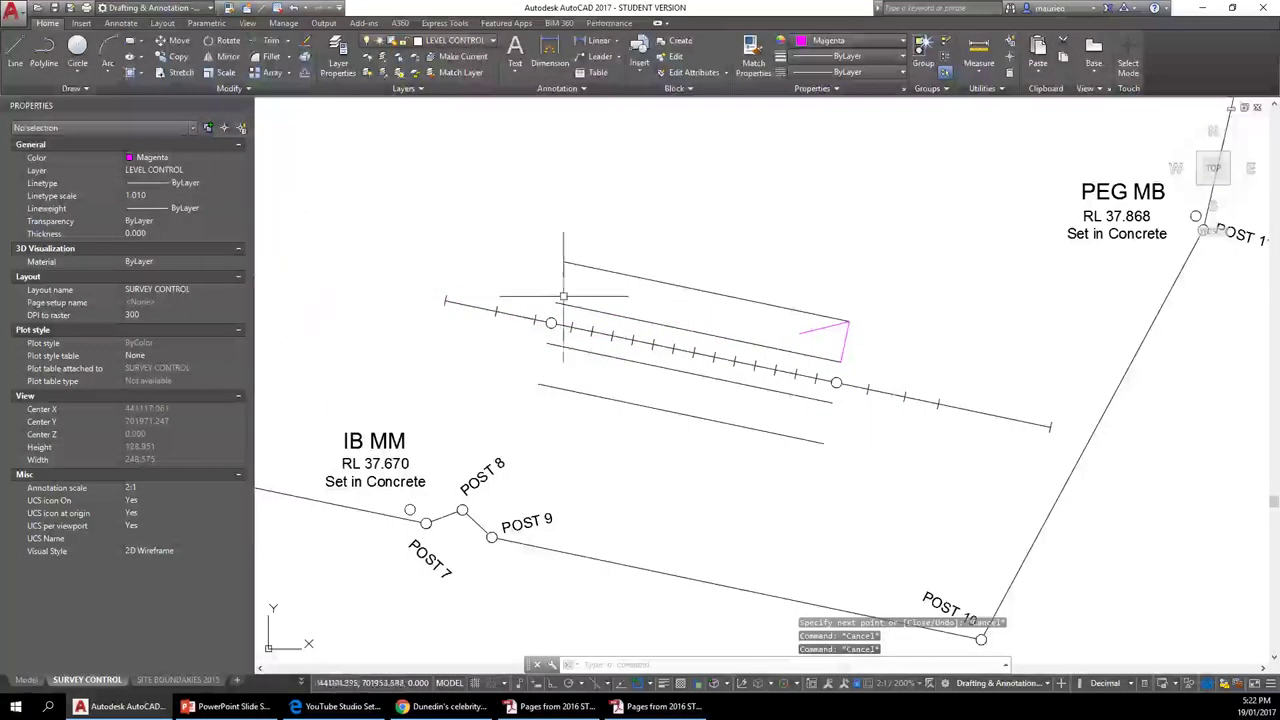
{"action": "left_click", "coordinate": [844, 345]}
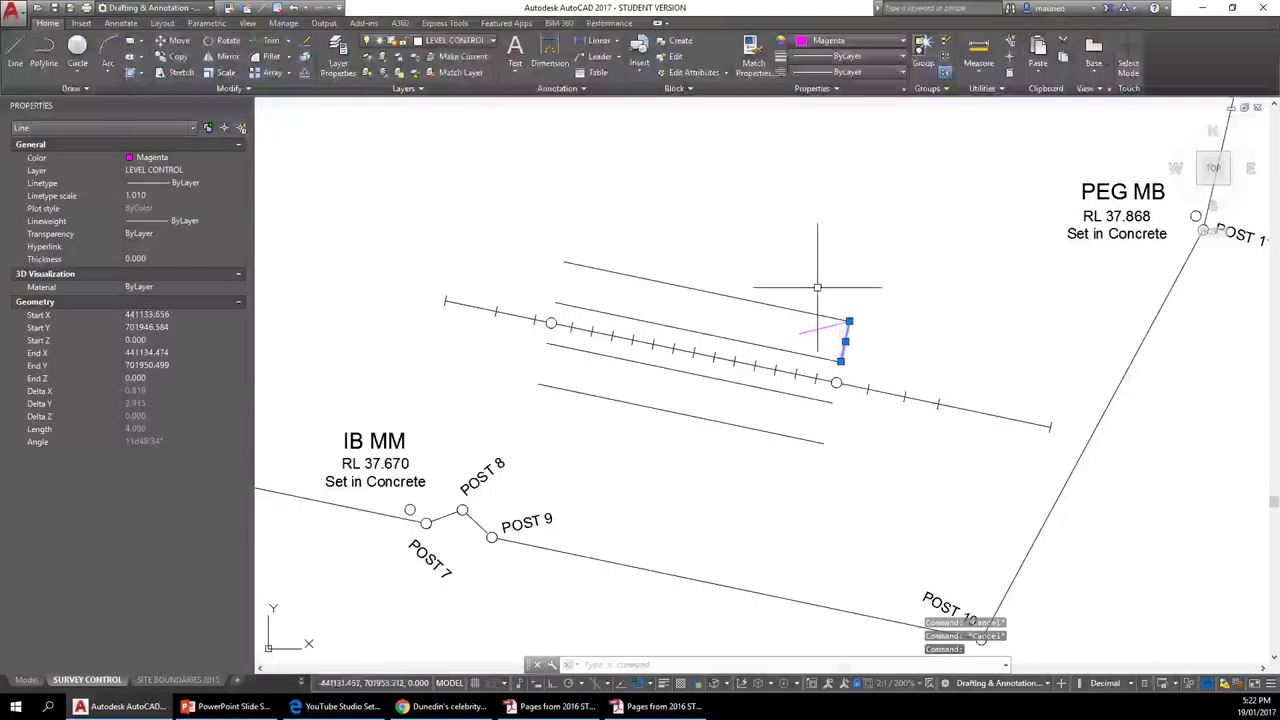
{"action": "key", "text": "Escape"}
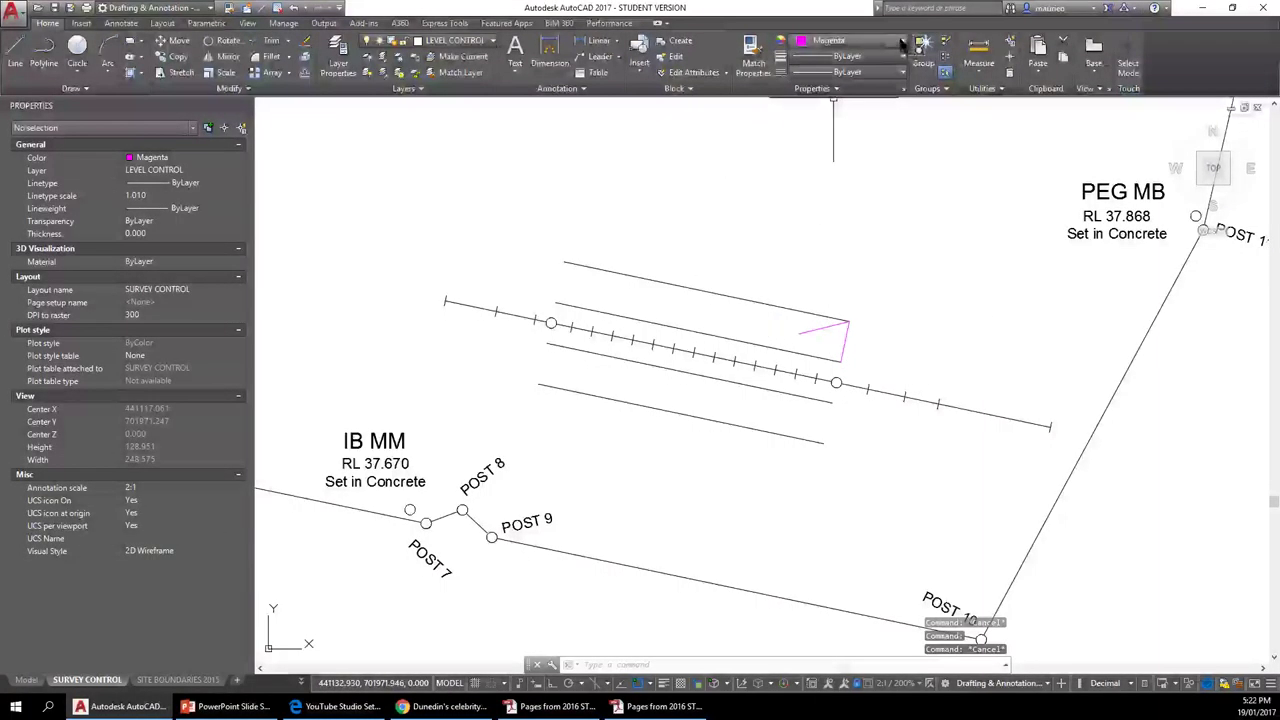
Set the current colour to ByLayer and erase the two short magenta lines.
{"action": "left_click", "coordinate": [903, 44]}
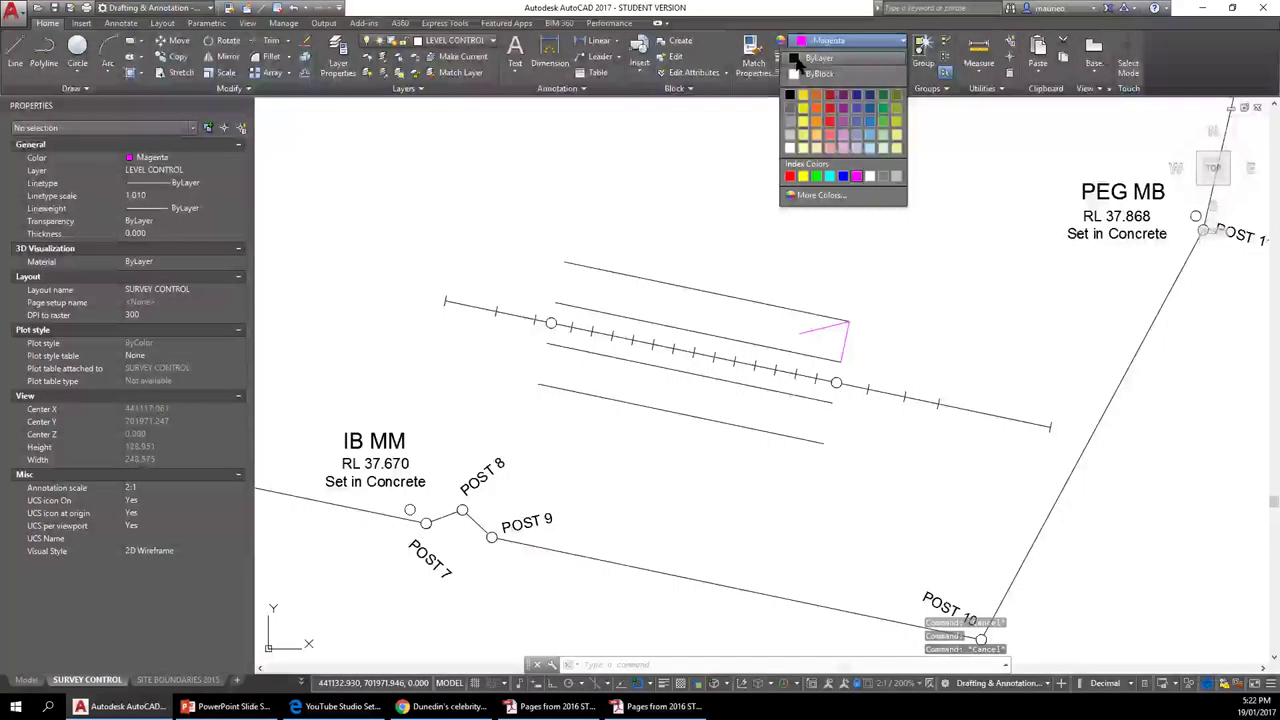
{"action": "left_click", "coordinate": [830, 56]}
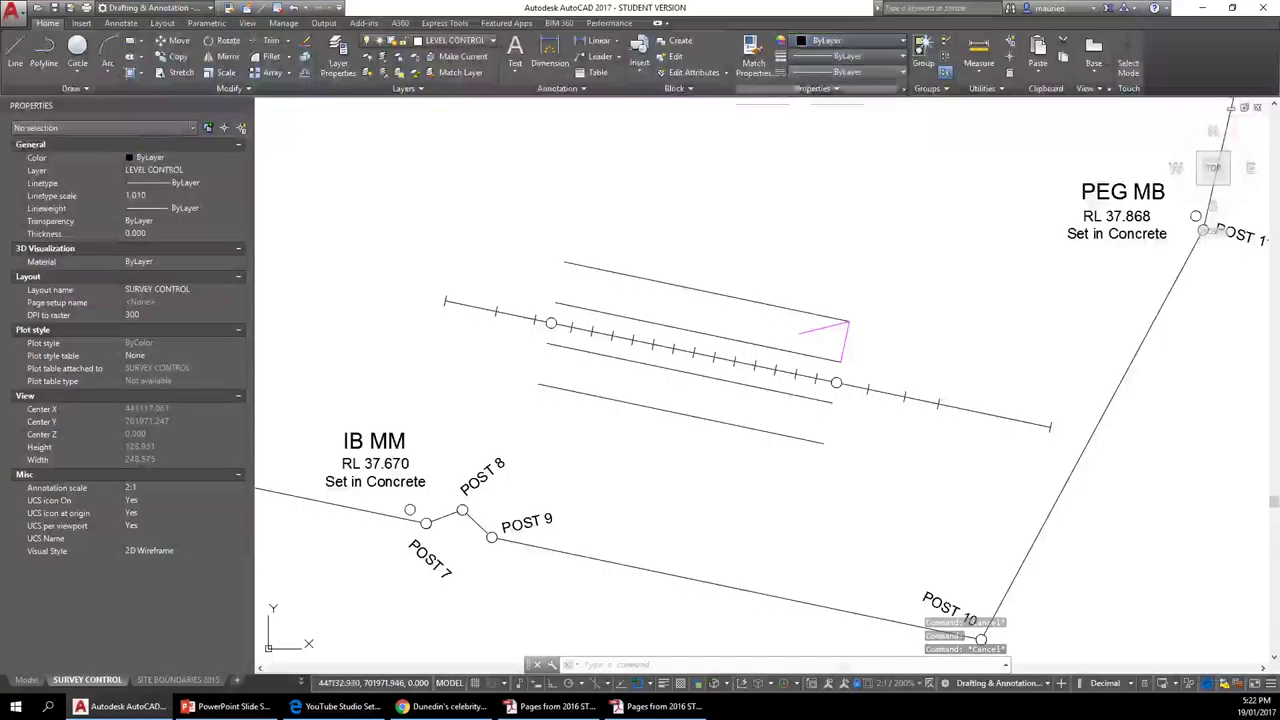
{"action": "left_click", "coordinate": [810, 331]}
{"action": "left_click", "coordinate": [842, 350]}
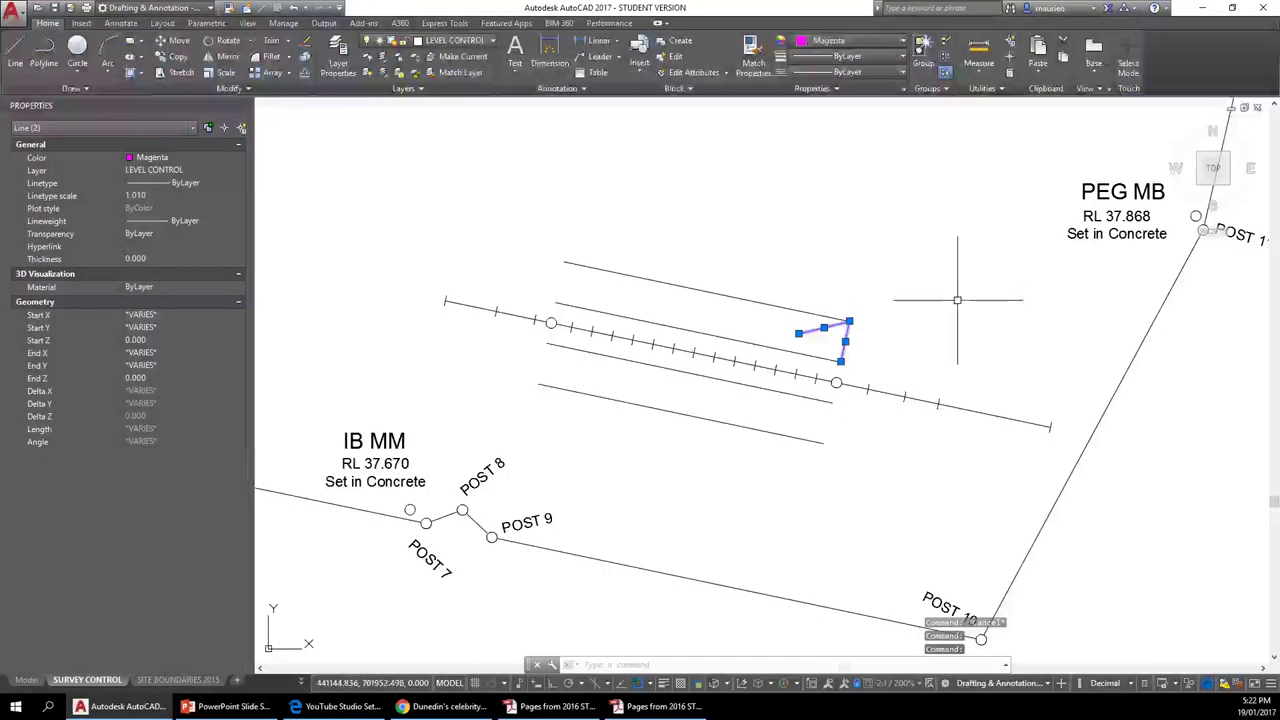
{"action": "key", "text": "Delete"}
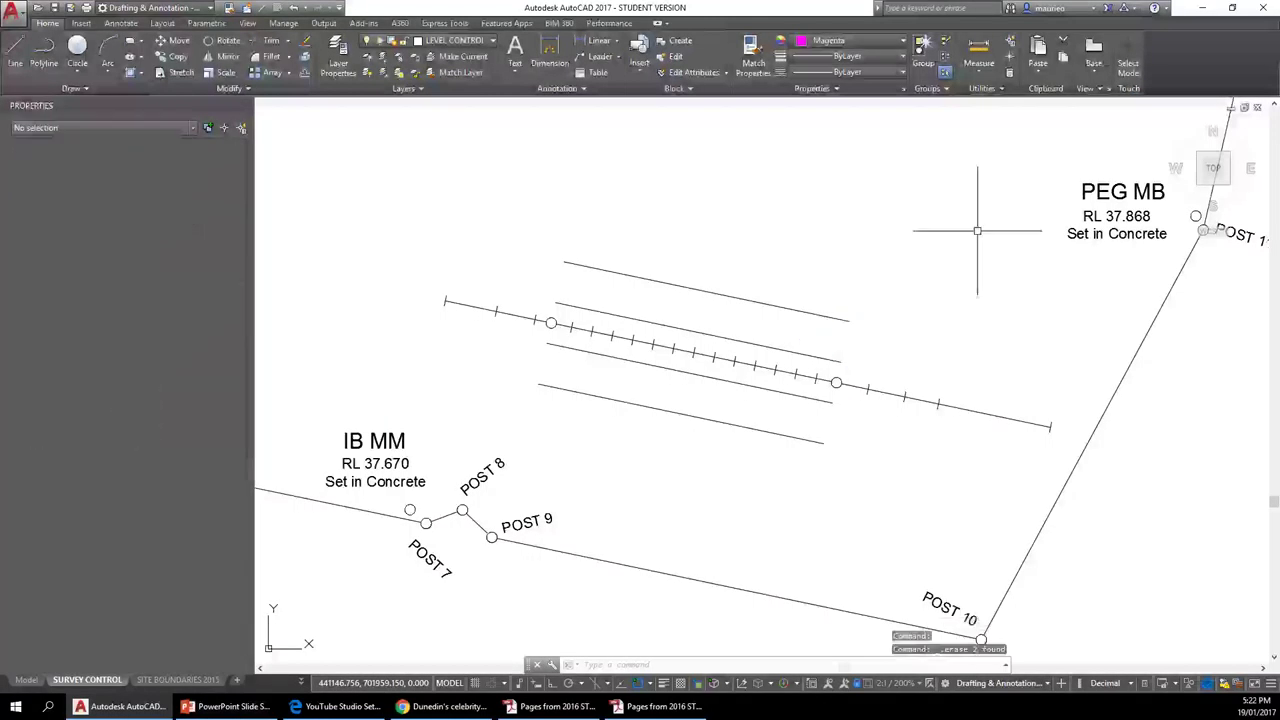
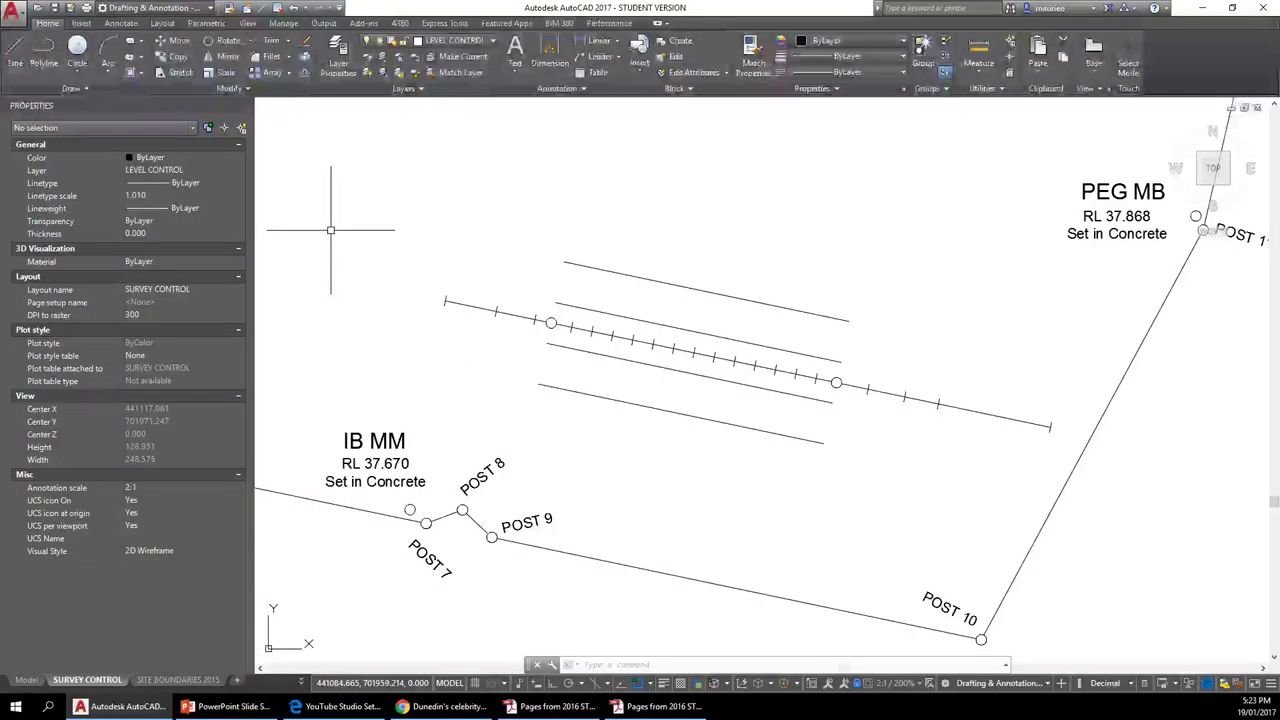
Draw an angular polyline from the upper line's end around the left-end circle to the lower line's end.
{"action": "left_click", "coordinate": [44, 60]}
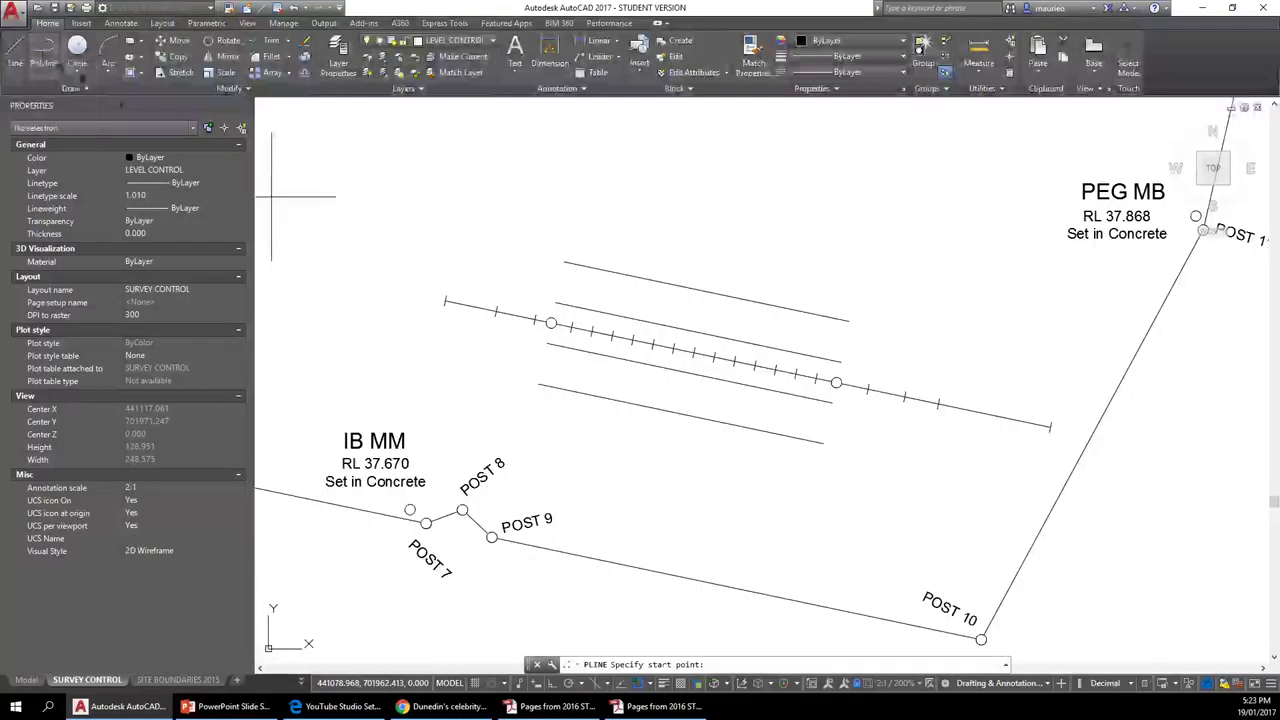
{"action": "left_click", "coordinate": [555, 301]}
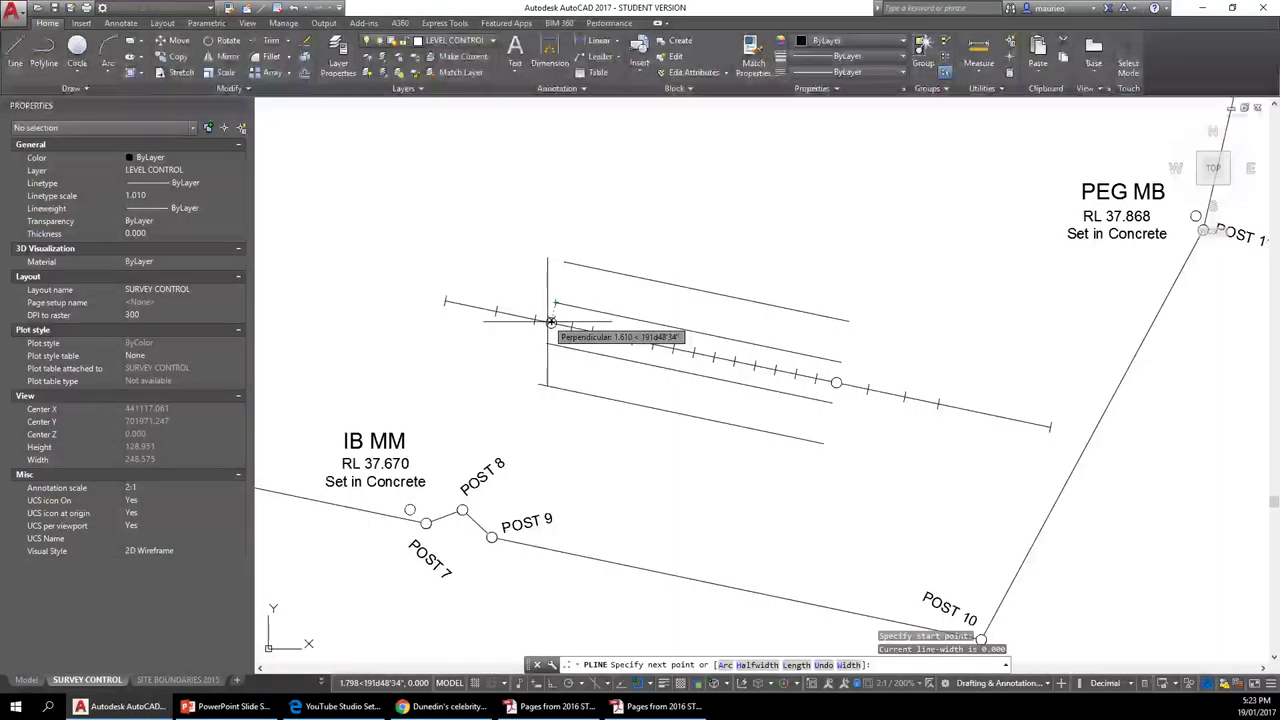
{"action": "scroll", "coordinate": [545, 315], "scroll_direction": "up", "scroll_amount": 2}
{"action": "scroll", "coordinate": [583, 335], "scroll_direction": "up", "scroll_amount": 4}
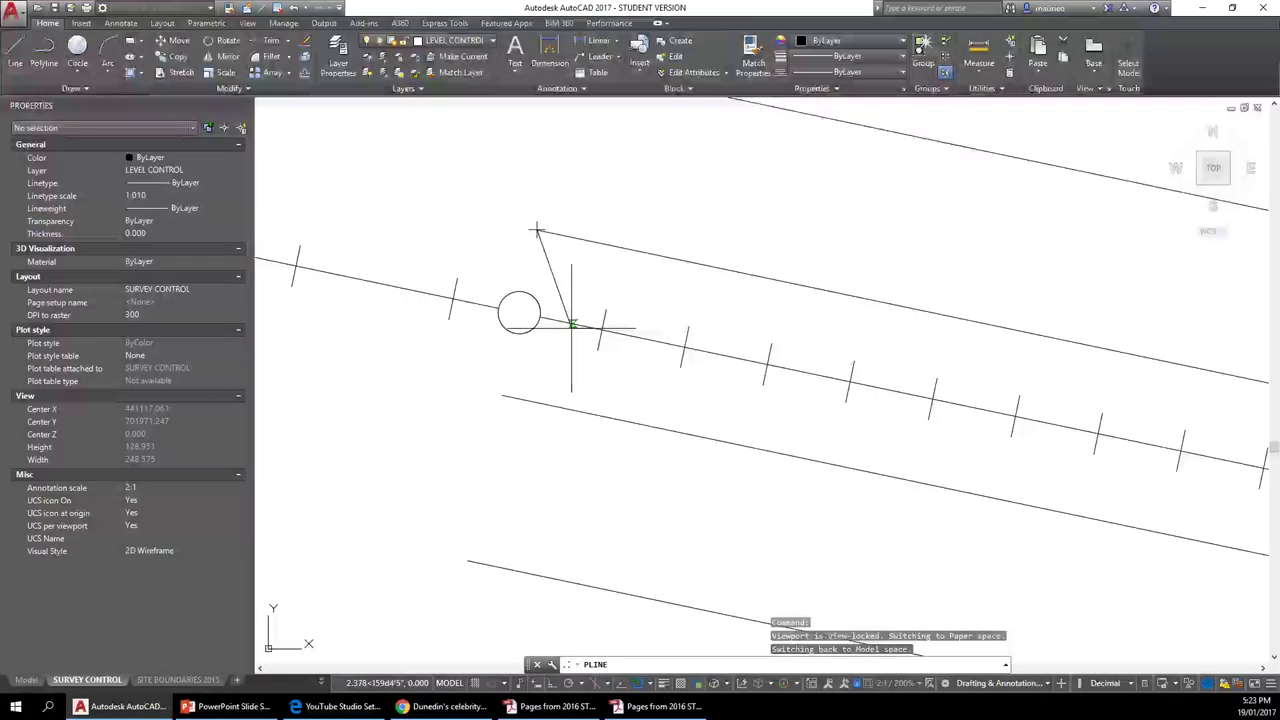
{"action": "left_click", "coordinate": [480, 253]}
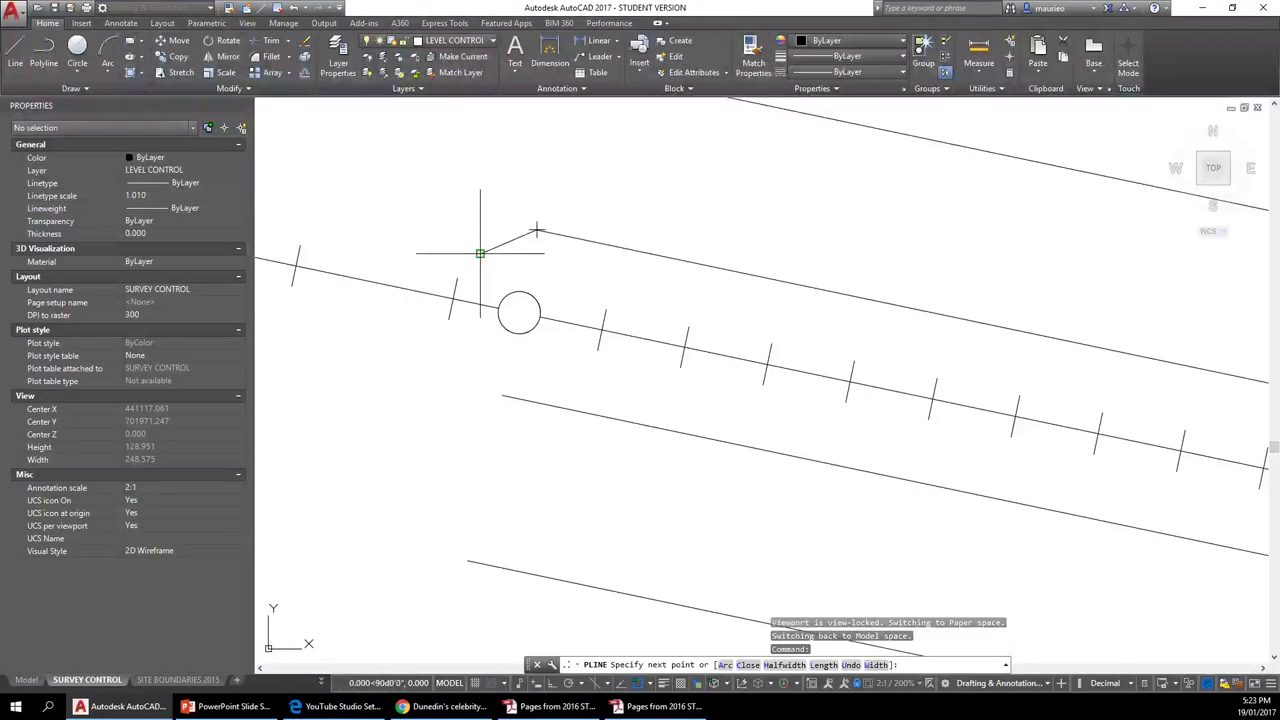
{"action": "left_click", "coordinate": [453, 298]}
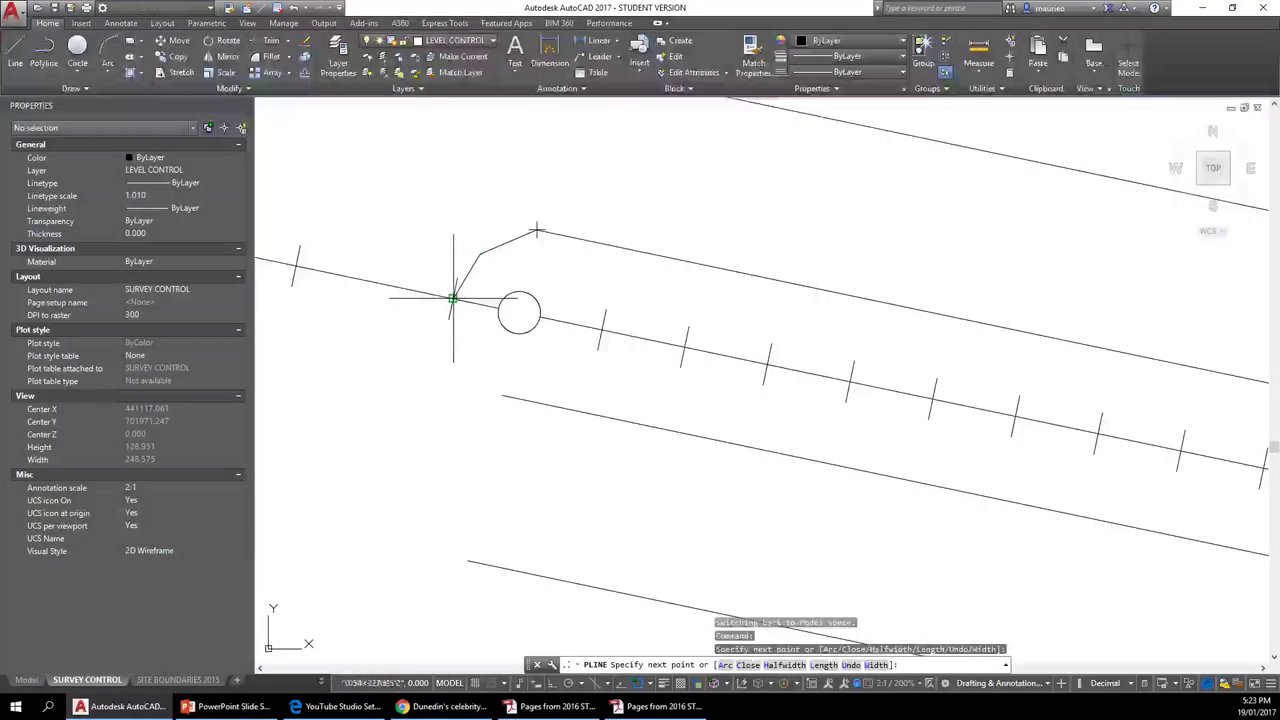
{"action": "left_click", "coordinate": [463, 349]}
{"action": "left_click", "coordinate": [501, 396]}
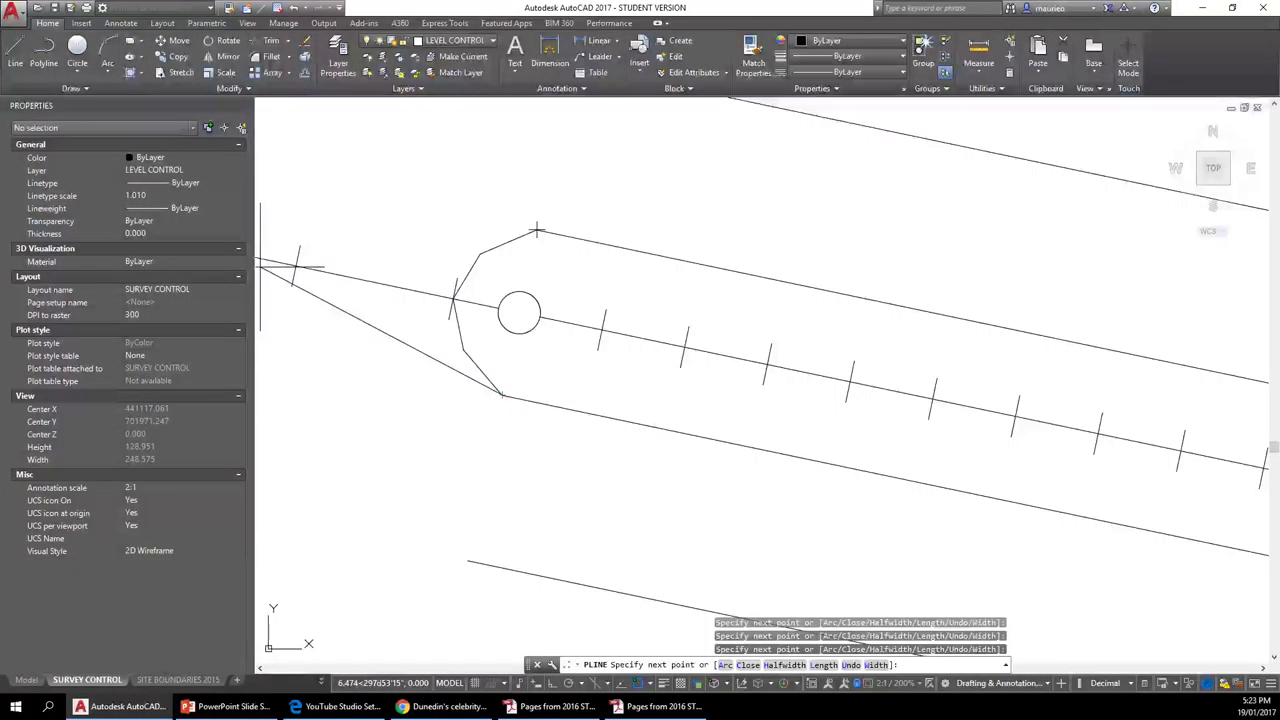
{"action": "key", "text": "Escape"}
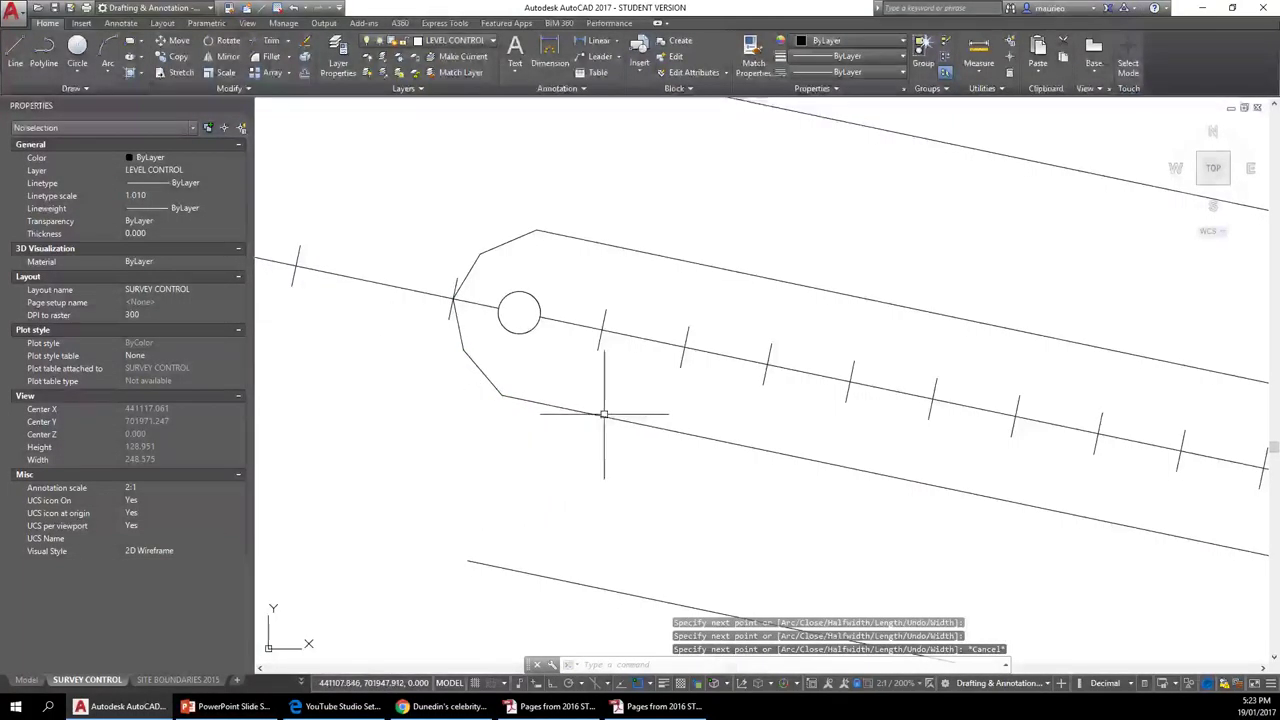
Curve-fit the left-end outline with PEDIT's Fit option, then pan toward the line's other end.
{"action": "type", "text": "p"}
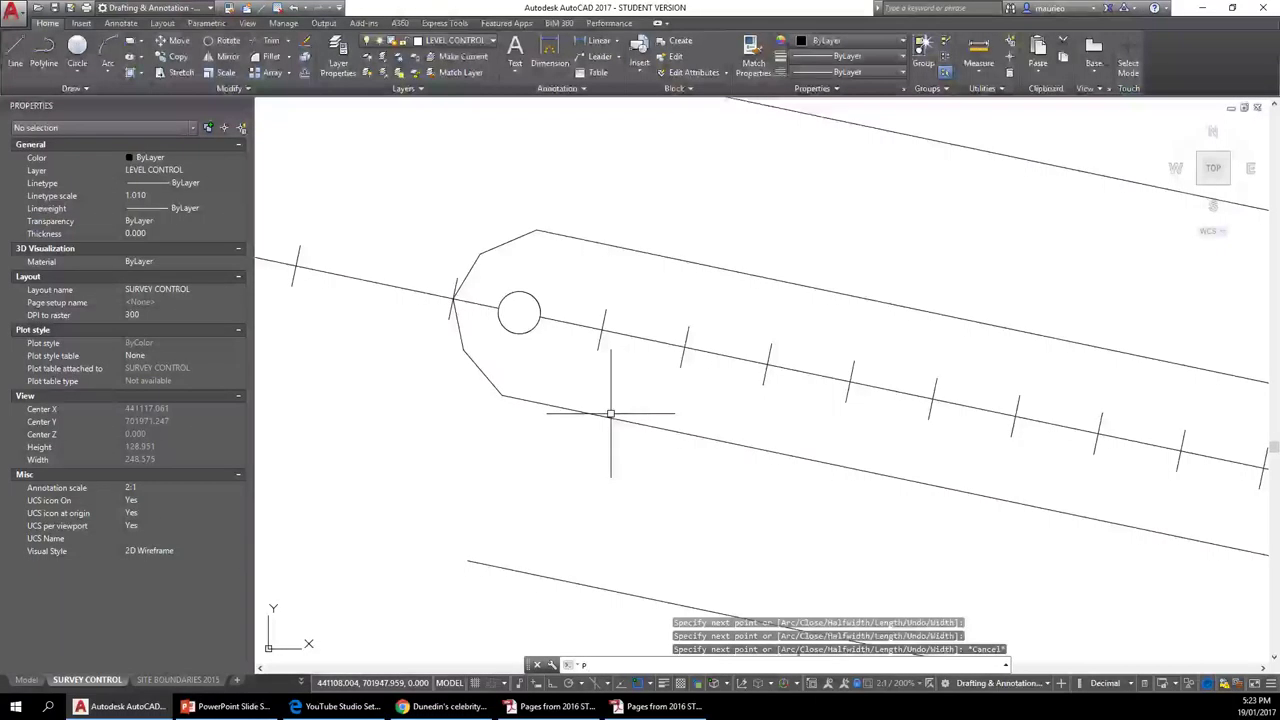
{"action": "type", "text": "e"}
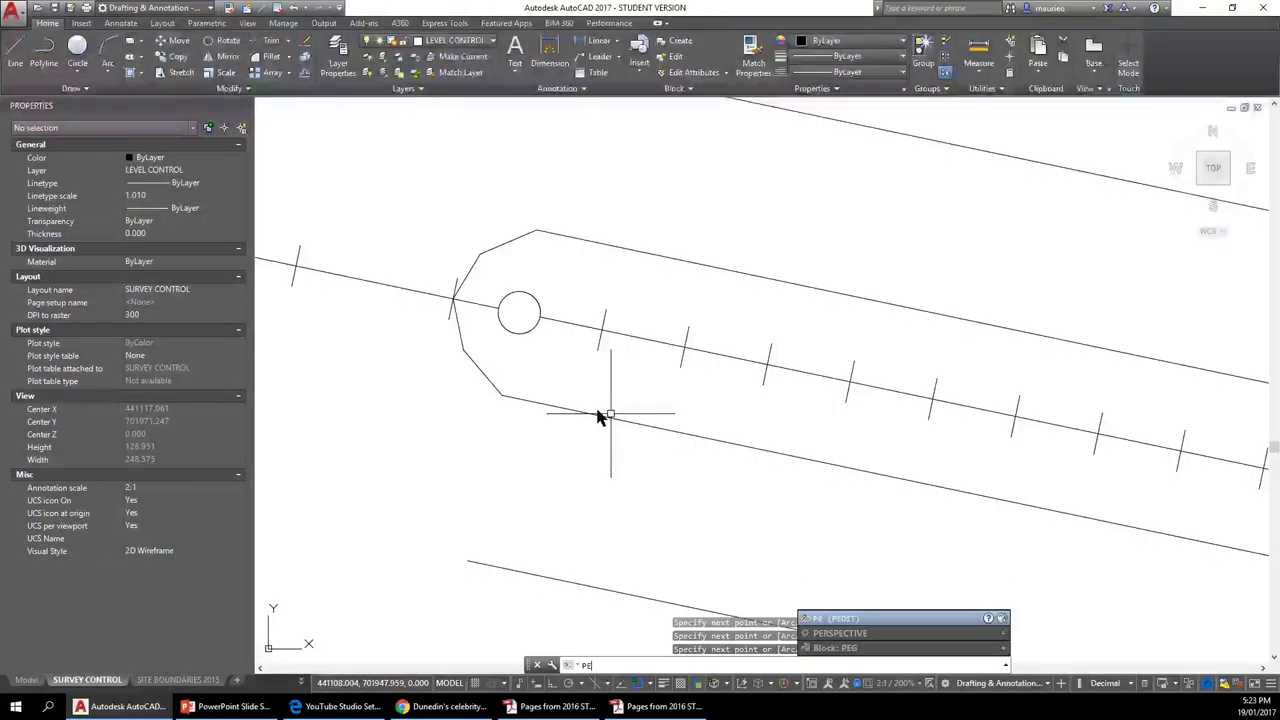
{"action": "key", "text": "Return"}
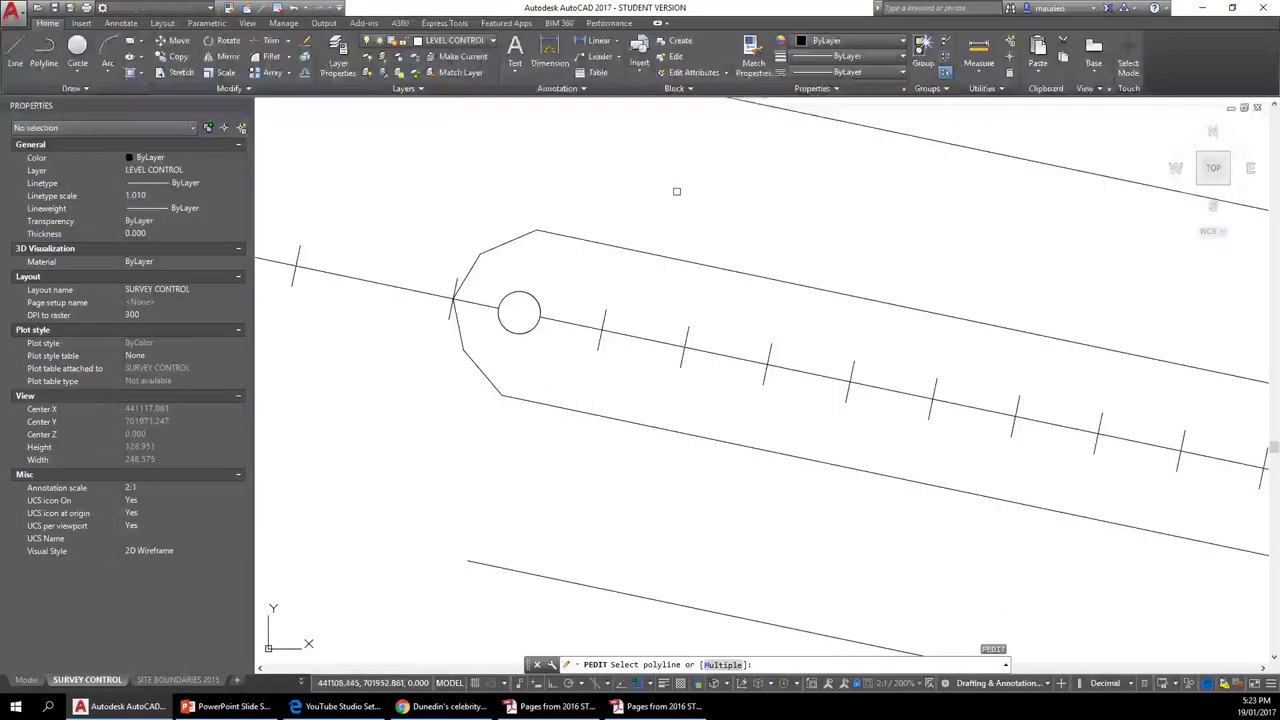
{"action": "left_click", "coordinate": [501, 248]}
{"action": "right_click", "coordinate": [502, 245]}
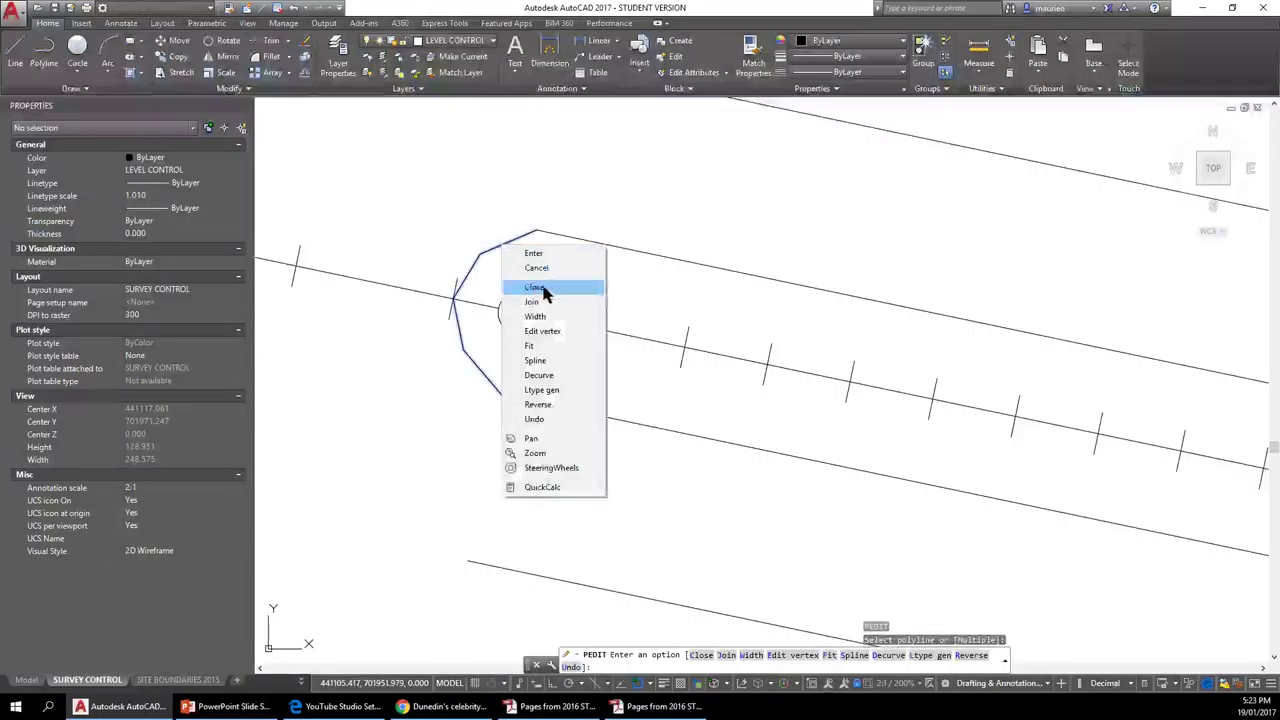
{"action": "left_click", "coordinate": [533, 348]}
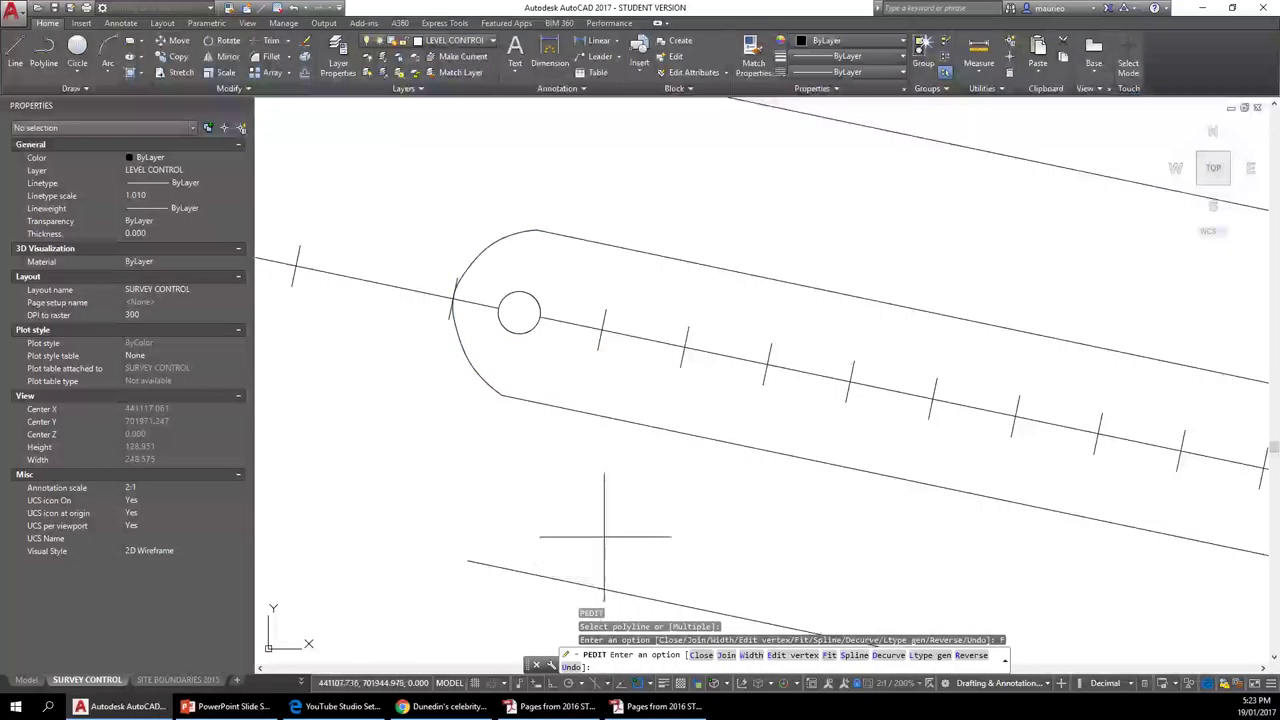
{"action": "scroll", "coordinate": [828, 541], "scroll_direction": "down", "scroll_amount": 4}
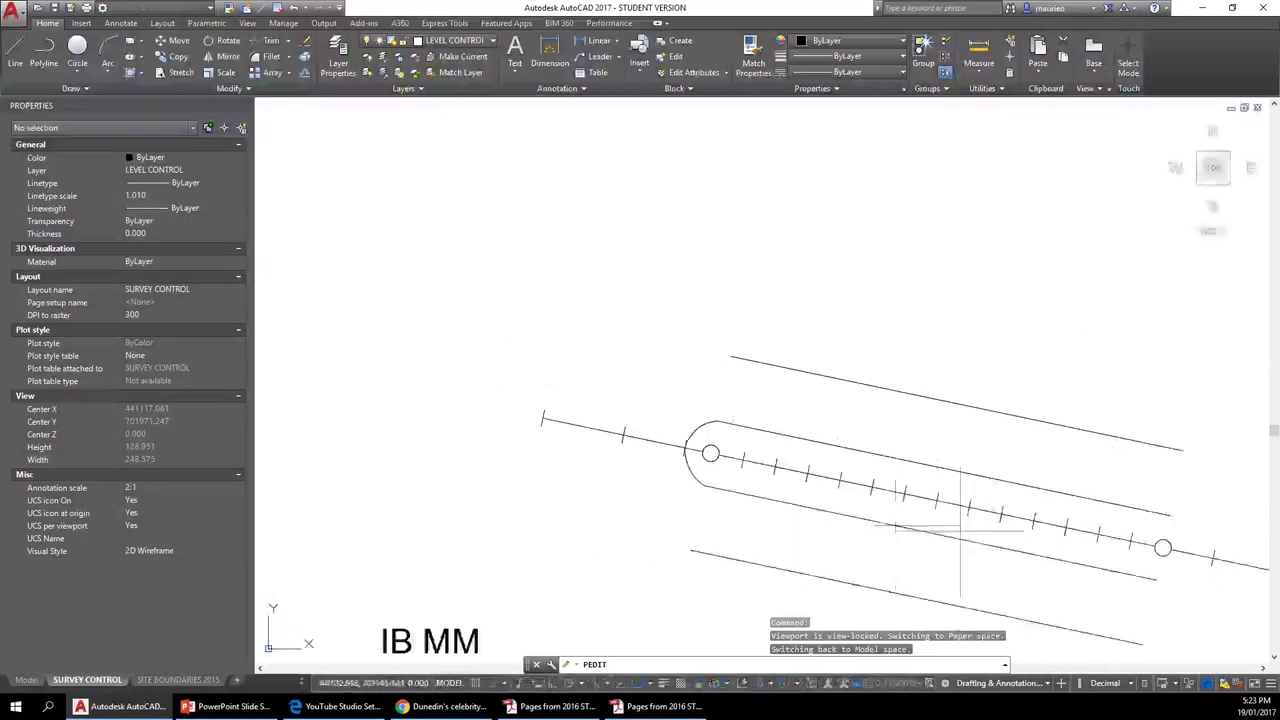
{"action": "middle_click_drag", "start_coordinate": [1030, 553], "coordinate": [603, 300]}
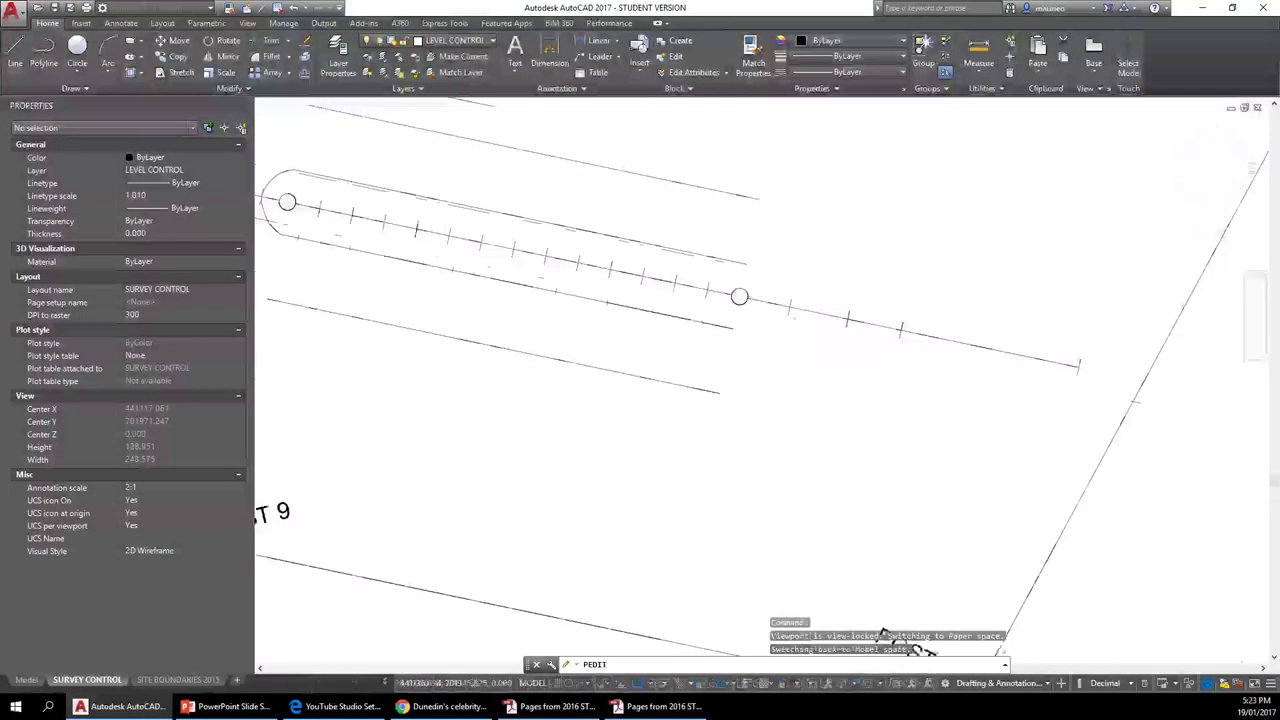
{"action": "scroll", "coordinate": [782, 401], "scroll_direction": "up", "scroll_amount": 2}
{"action": "key", "text": "Escape"}
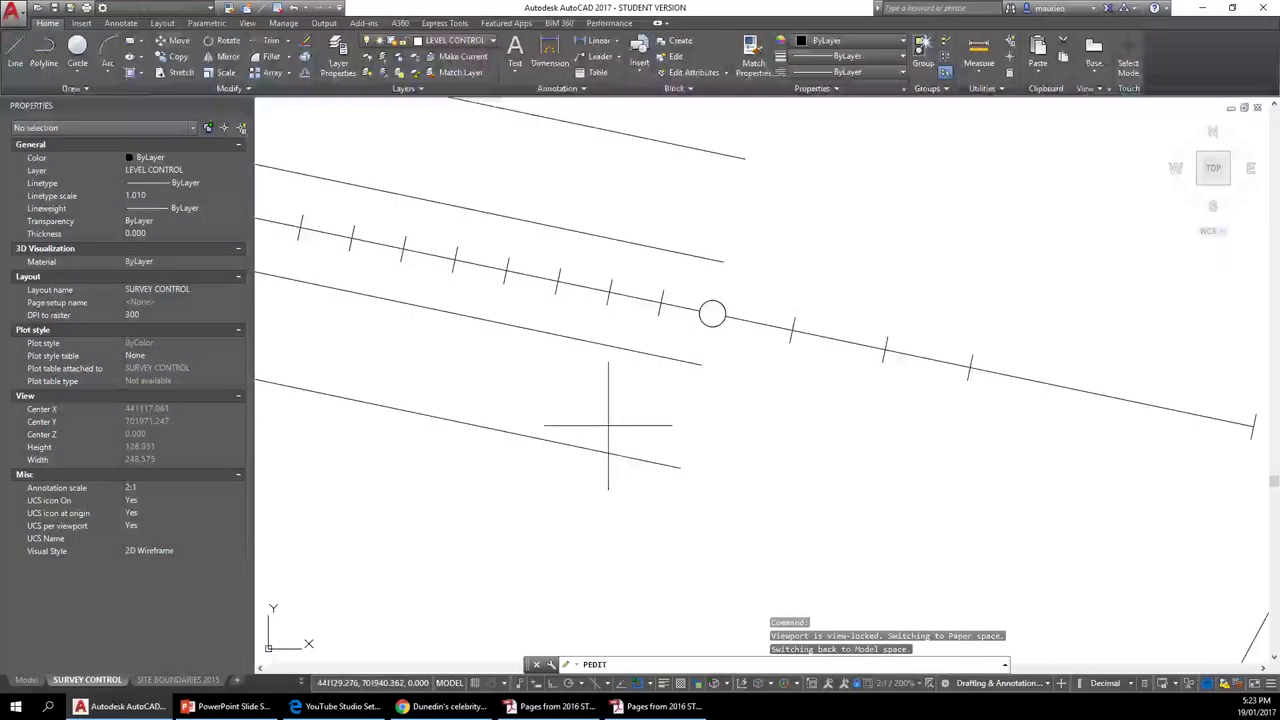
{"action": "key", "text": "Escape"}
{"action": "key", "text": "Escape"}
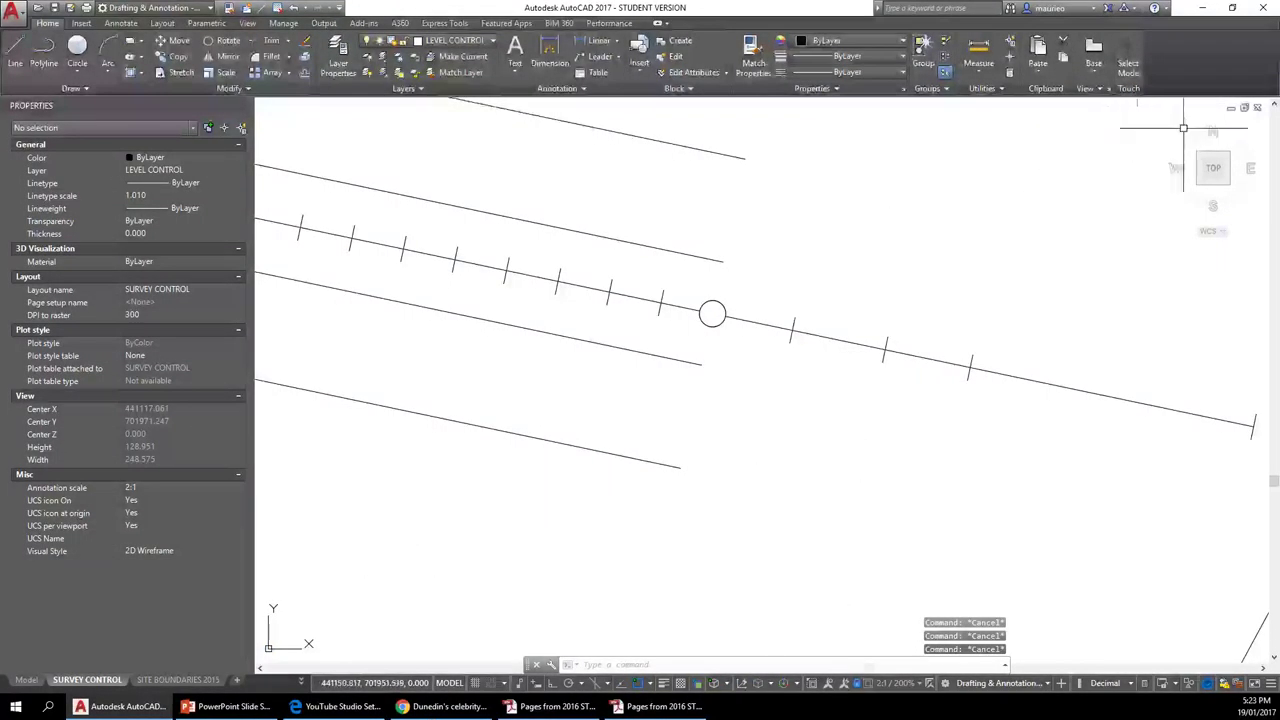
{"action": "right_click", "coordinate": [977, 242]}
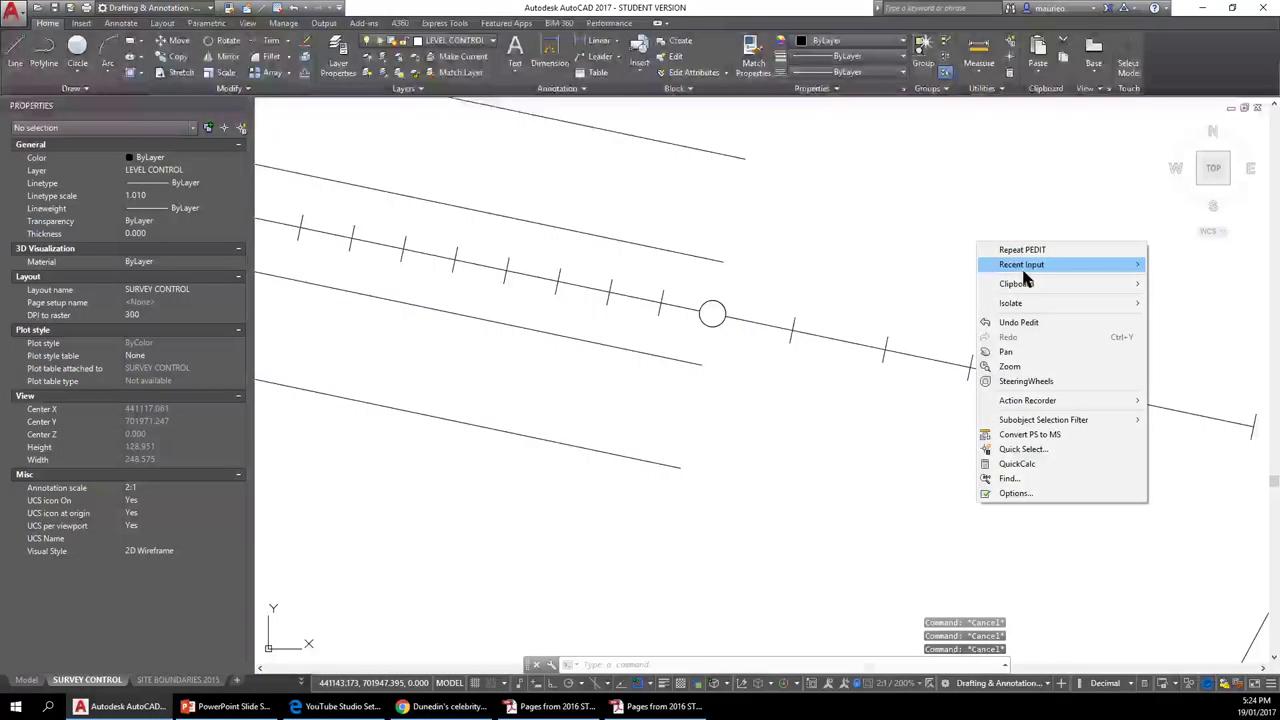
{"action": "mouse_move", "coordinate": [1024, 274]}
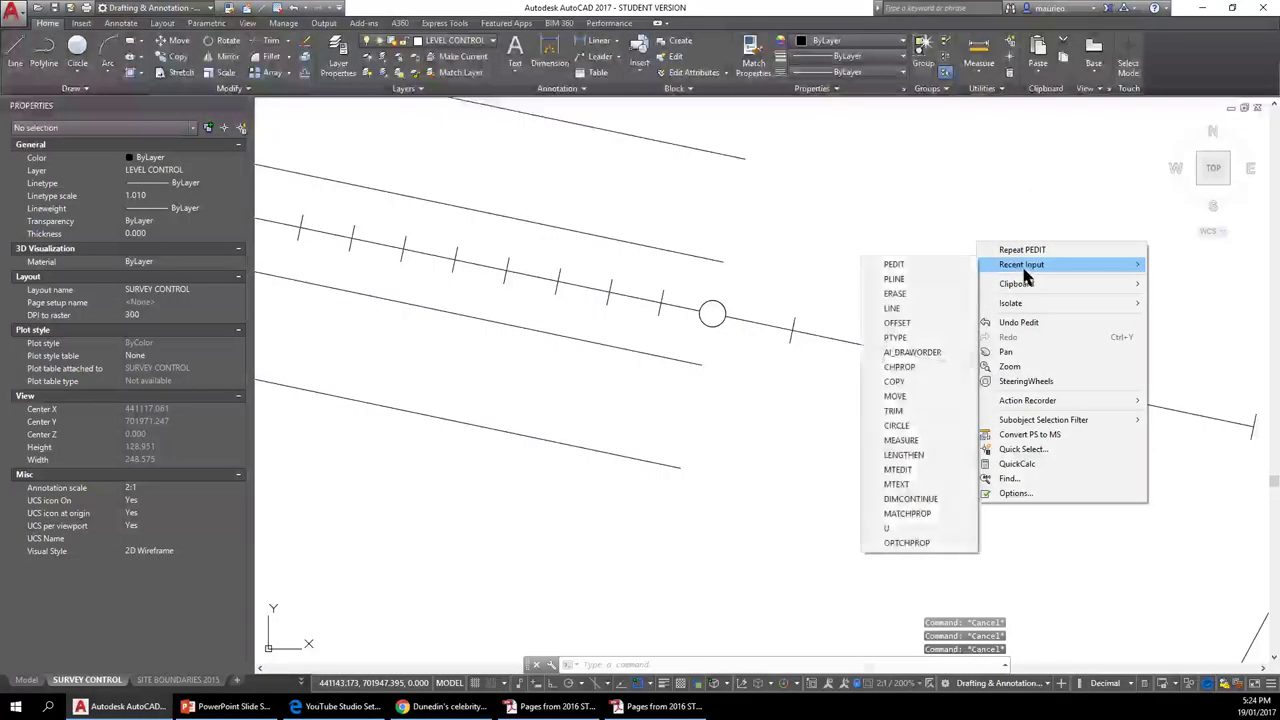
{"action": "left_click", "coordinate": [895, 279]}
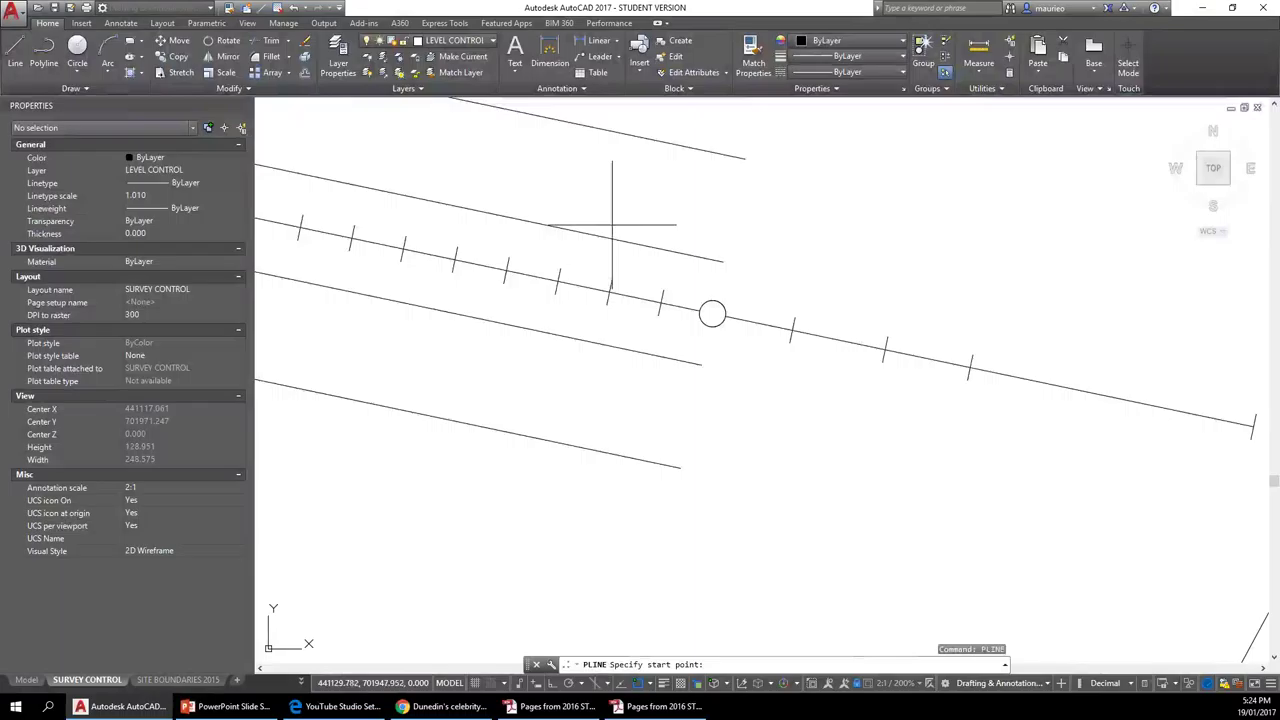
{"action": "left_click", "coordinate": [723, 261]}
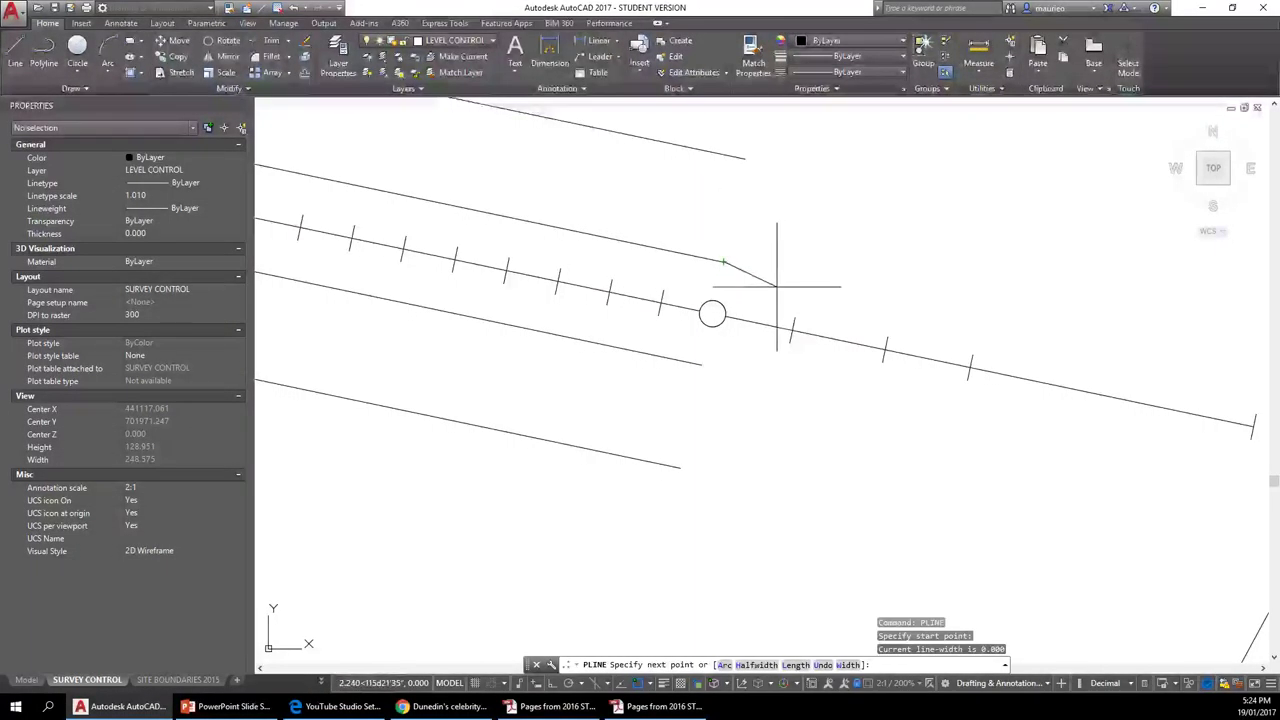
{"action": "left_click", "coordinate": [781, 285]}
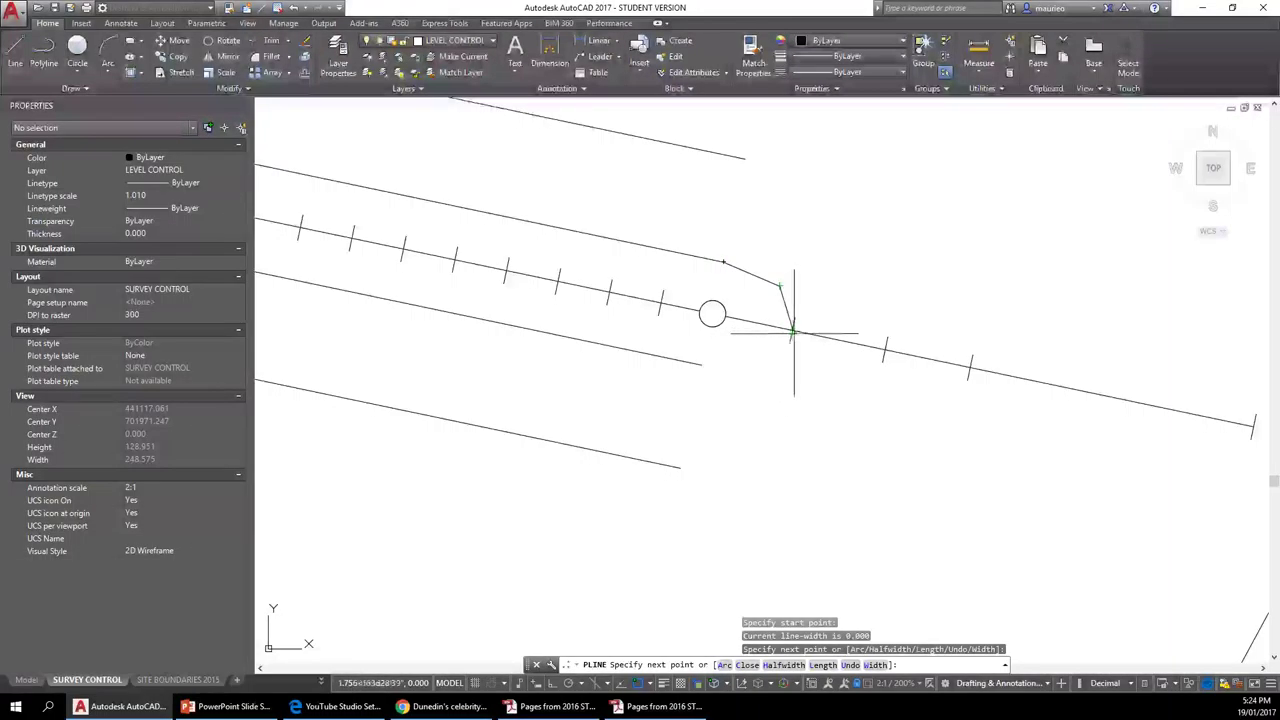
{"action": "left_click", "coordinate": [792, 330]}
{"action": "right_click", "coordinate": [788, 344]}
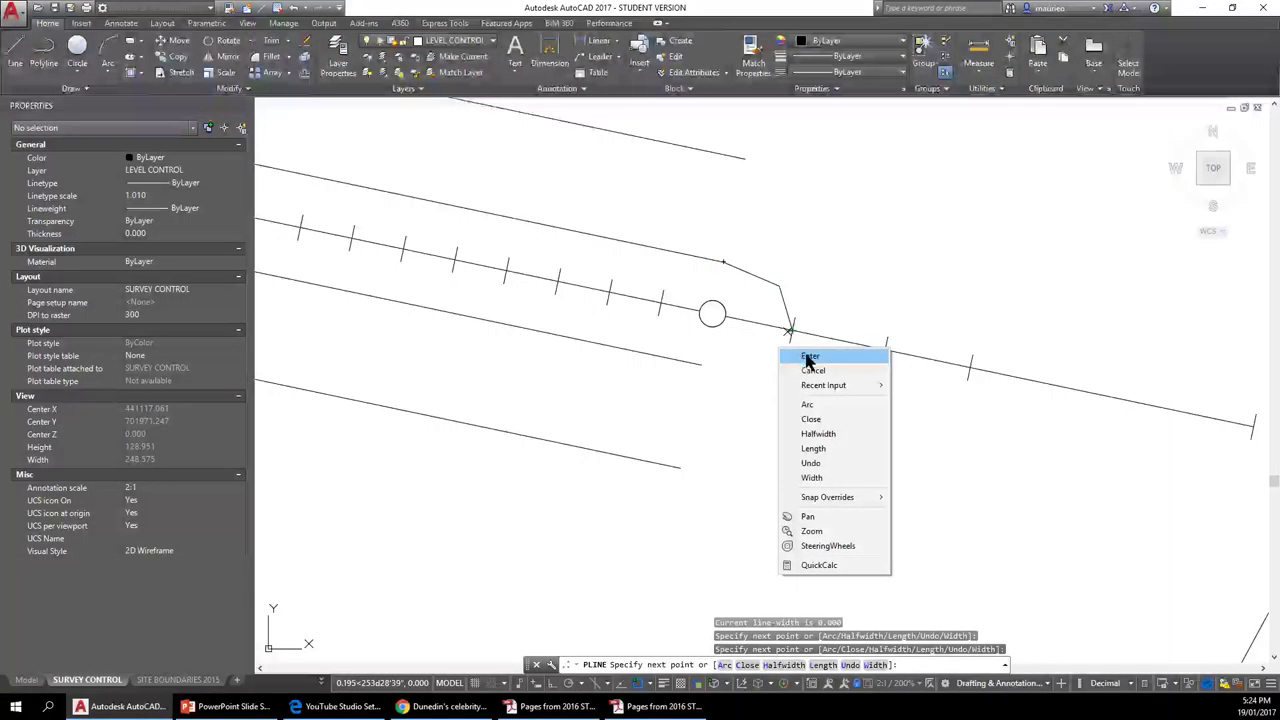
{"action": "left_click", "coordinate": [805, 353]}
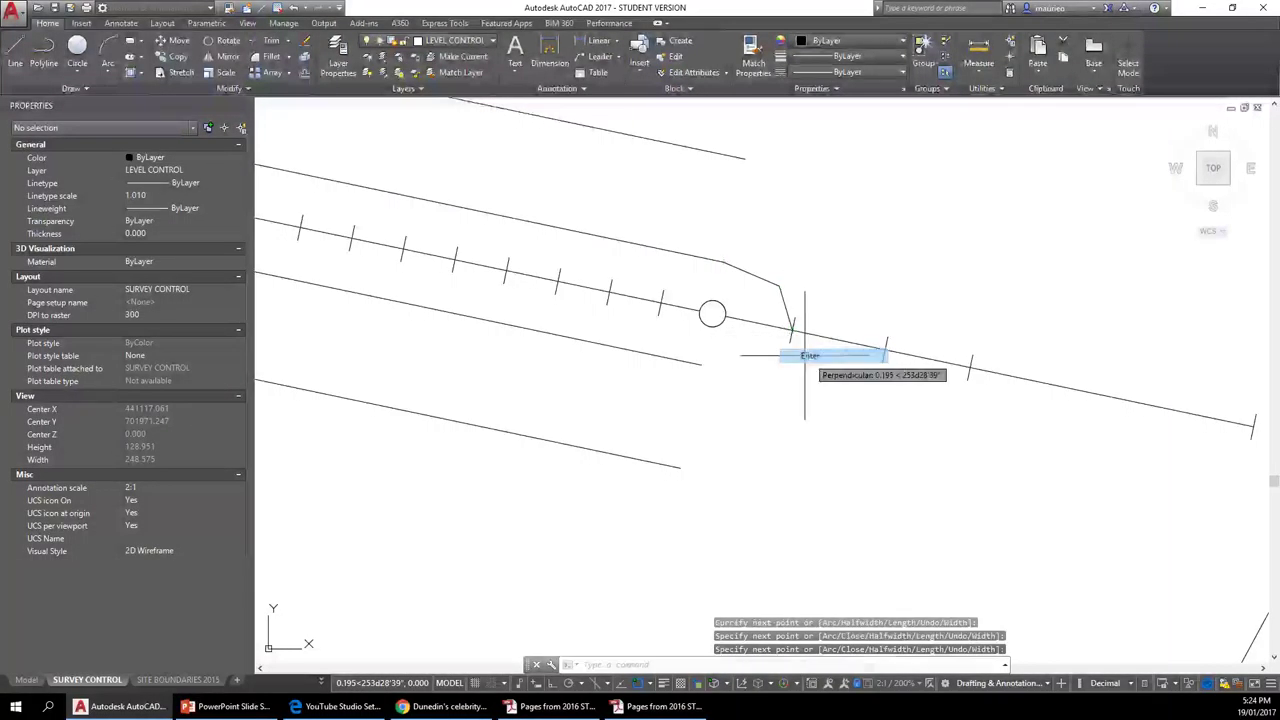
{"action": "left_click", "coordinate": [787, 310]}
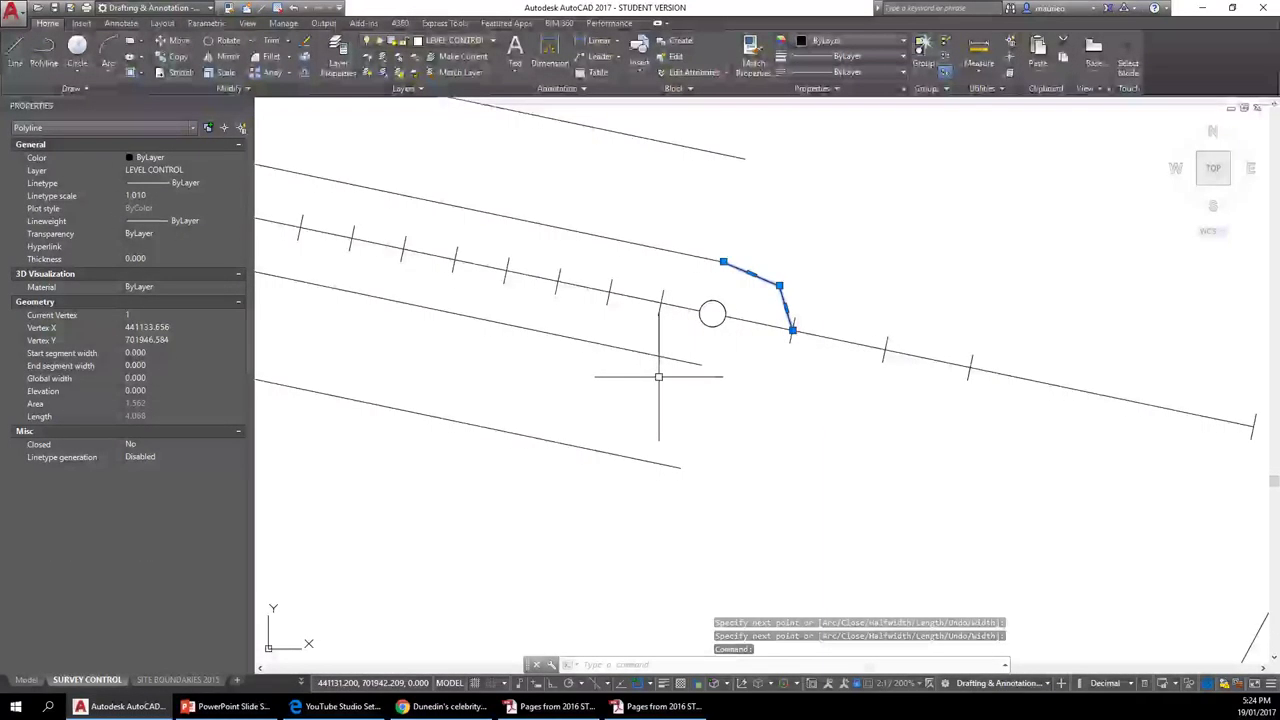
{"action": "key", "text": "Delete"}
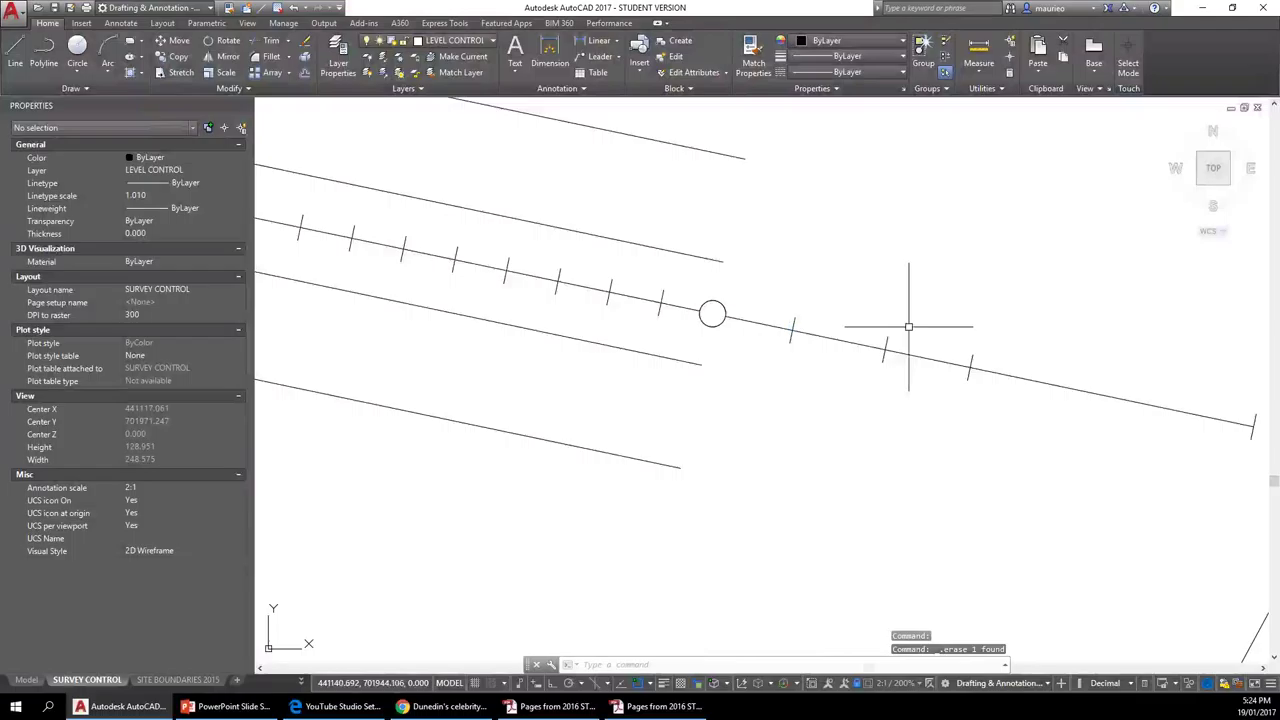
Draw a polyline from the upper line's end around the second circle to the lower parallel line.
{"action": "right_click", "coordinate": [921, 256]}
{"action": "mouse_move", "coordinate": [1035, 280]}
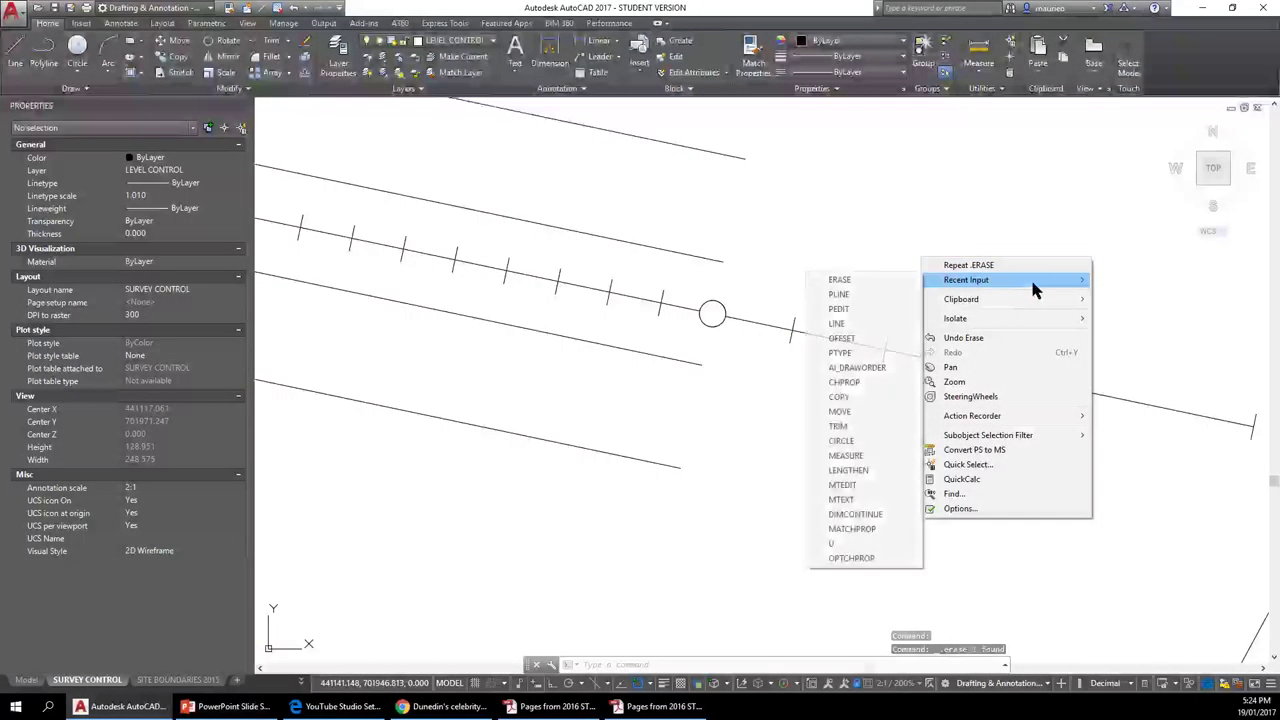
{"action": "left_click", "coordinate": [840, 294]}
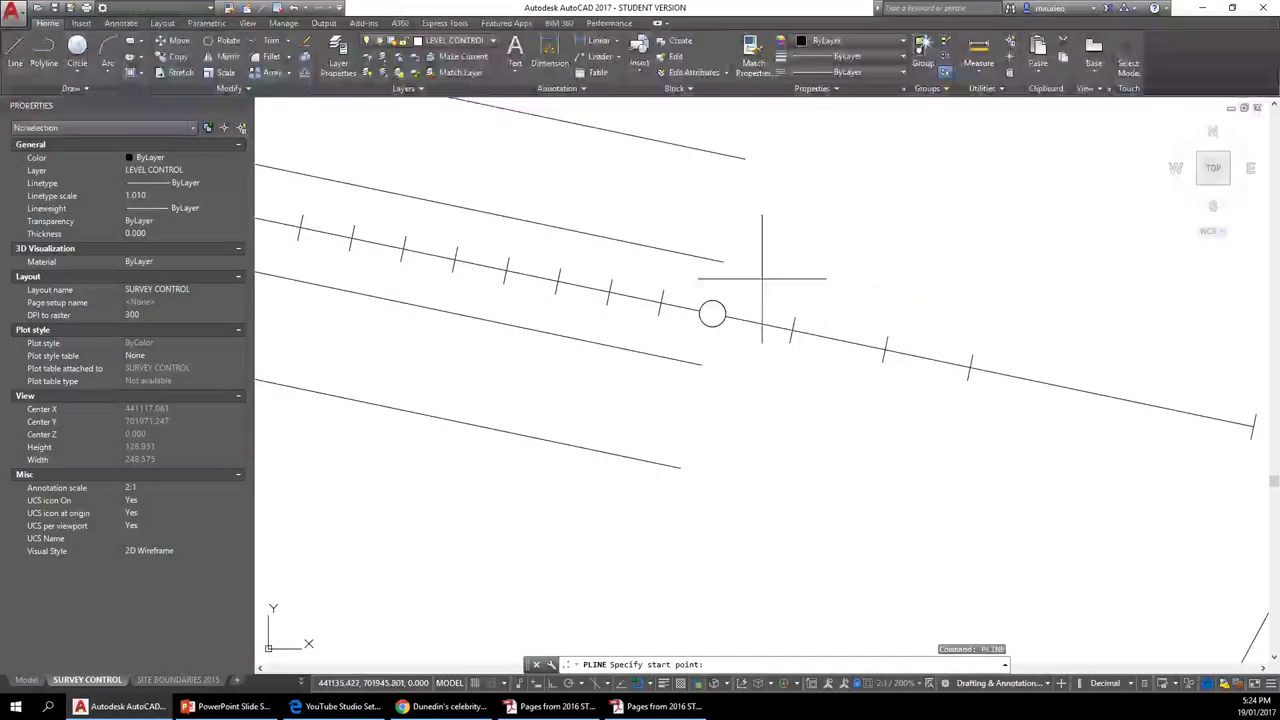
{"action": "left_click", "coordinate": [723, 263]}
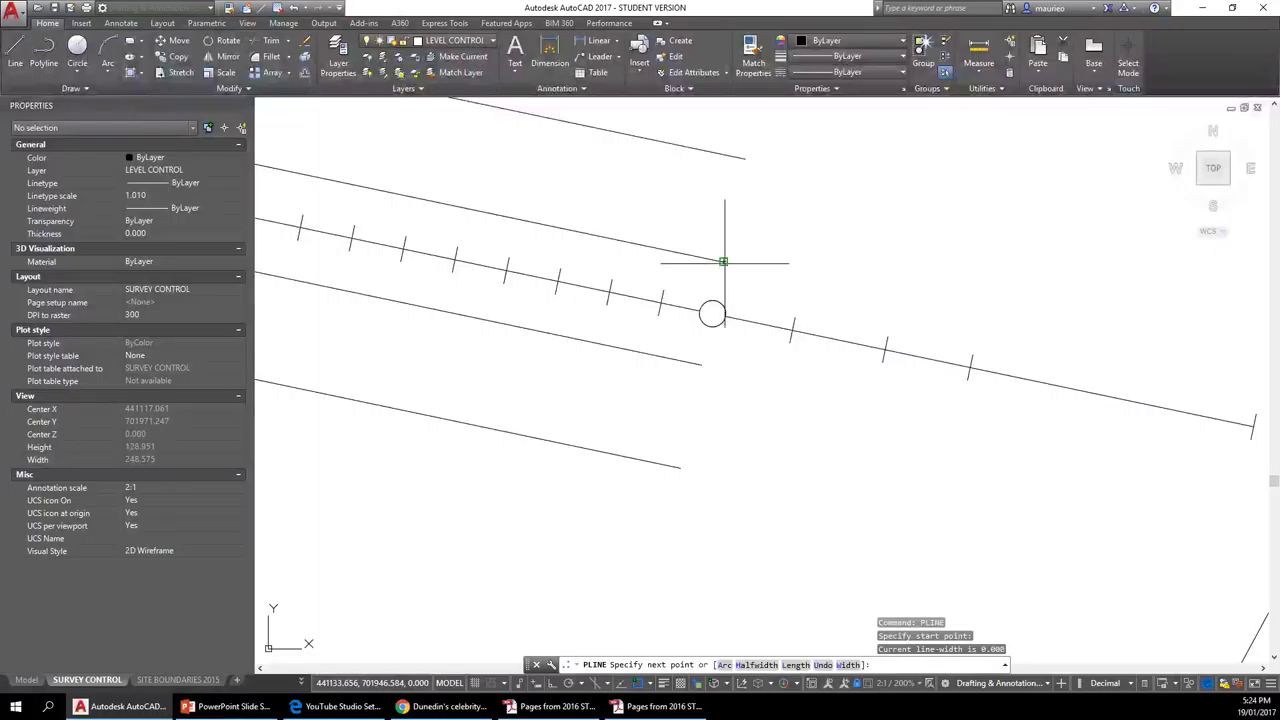
{"action": "left_click", "coordinate": [780, 292]}
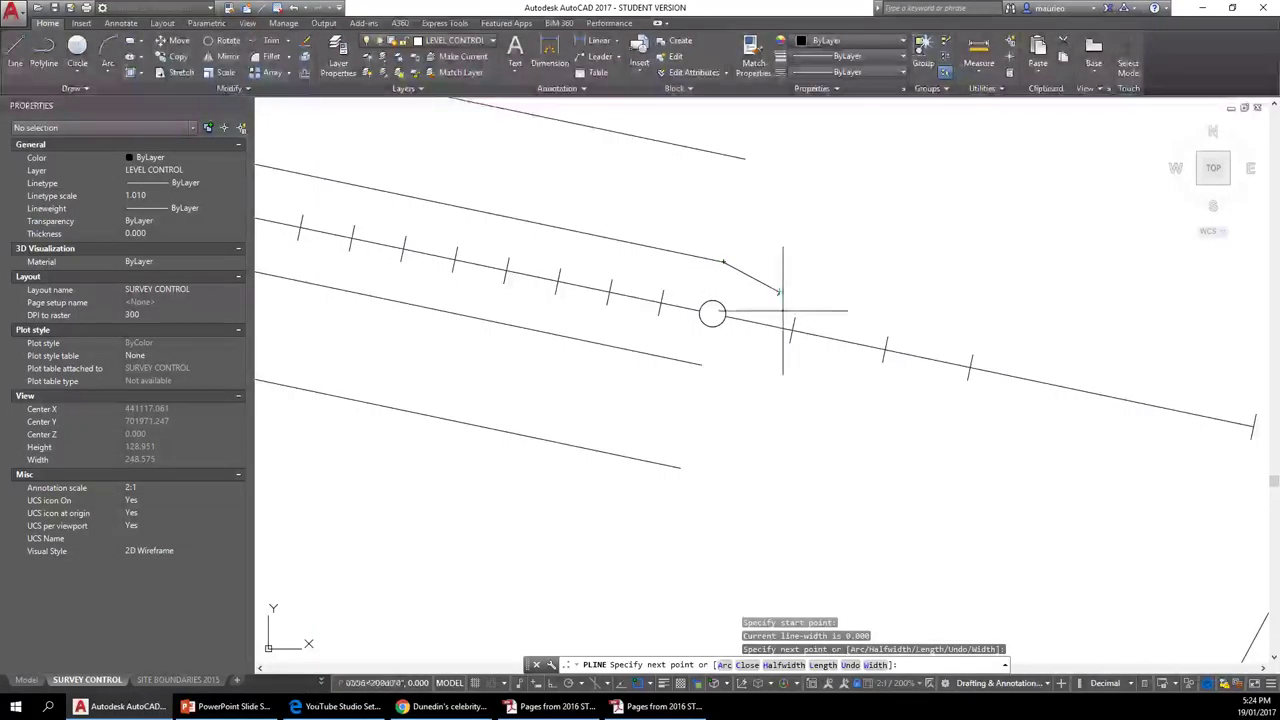
{"action": "left_click", "coordinate": [790, 329]}
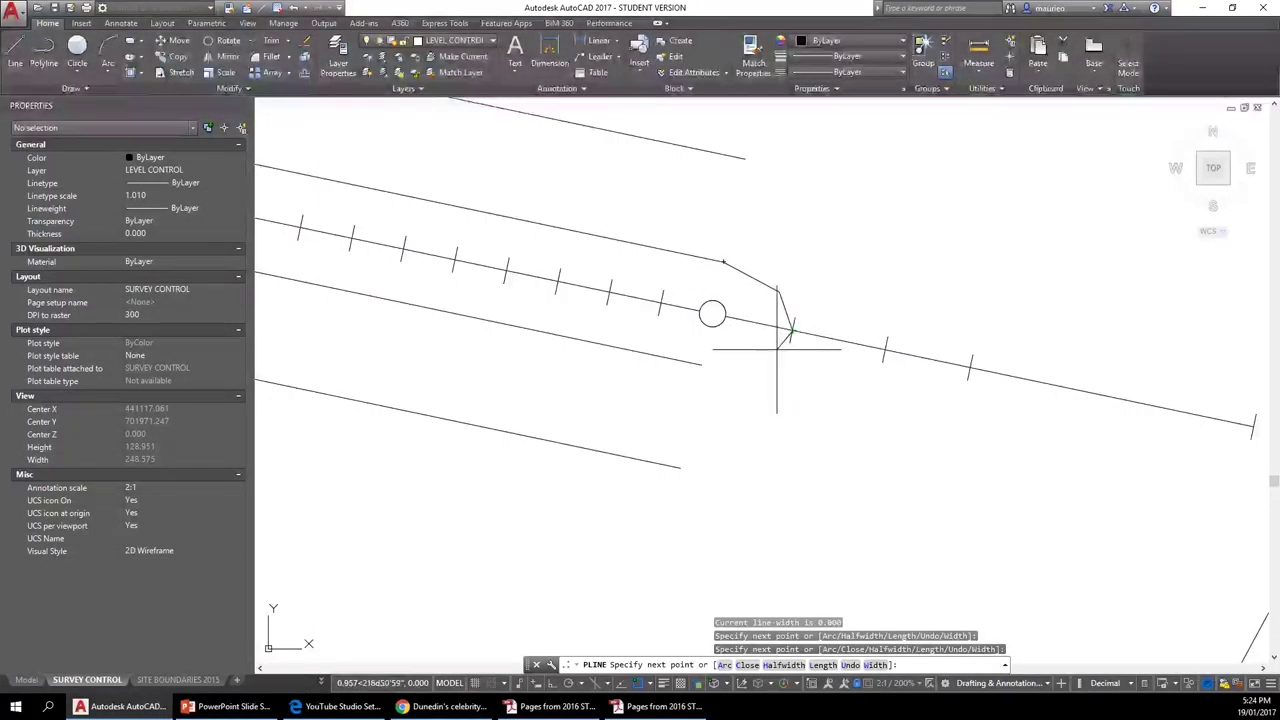
{"action": "left_click", "coordinate": [771, 358]}
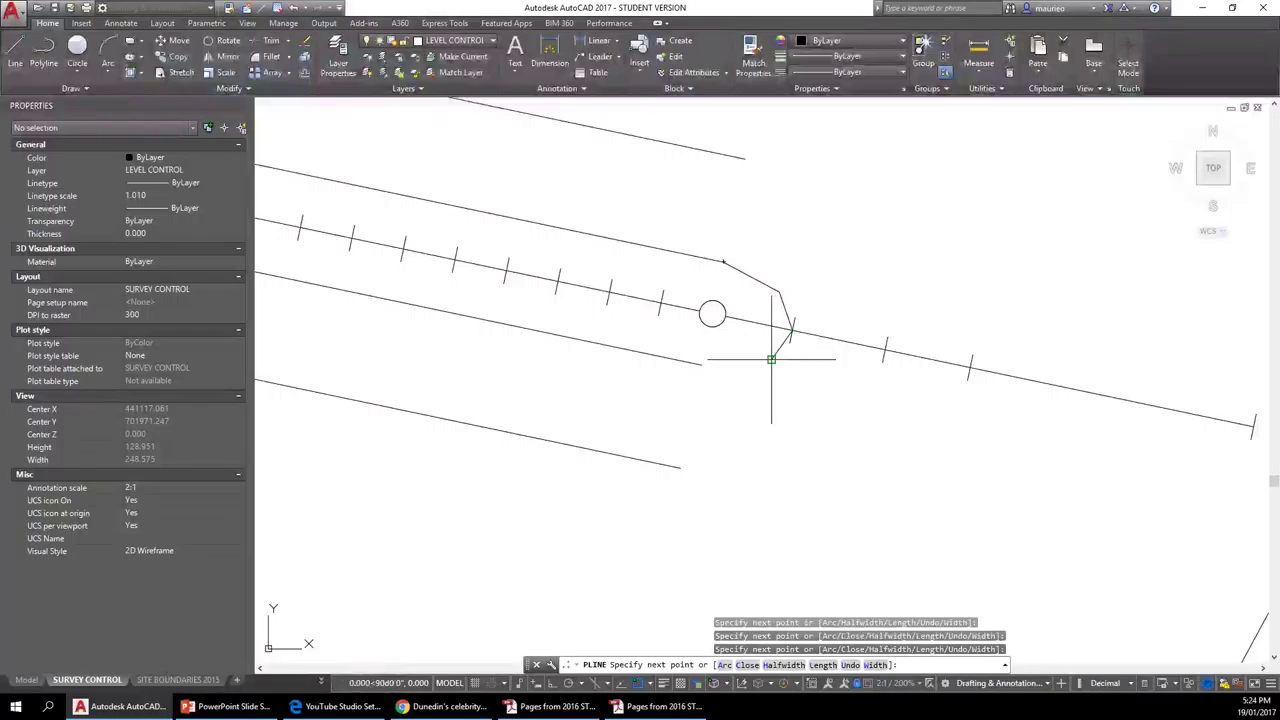
{"action": "left_click", "coordinate": [701, 365]}
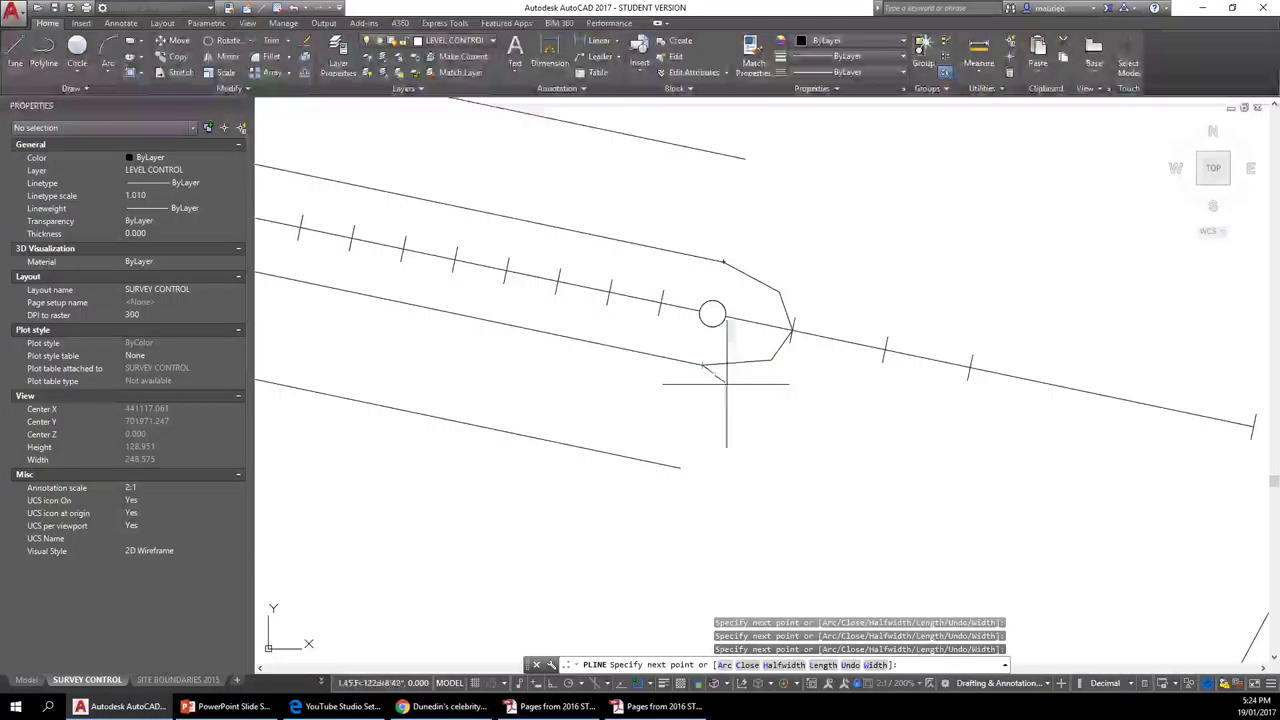
{"action": "key", "text": "Escape"}
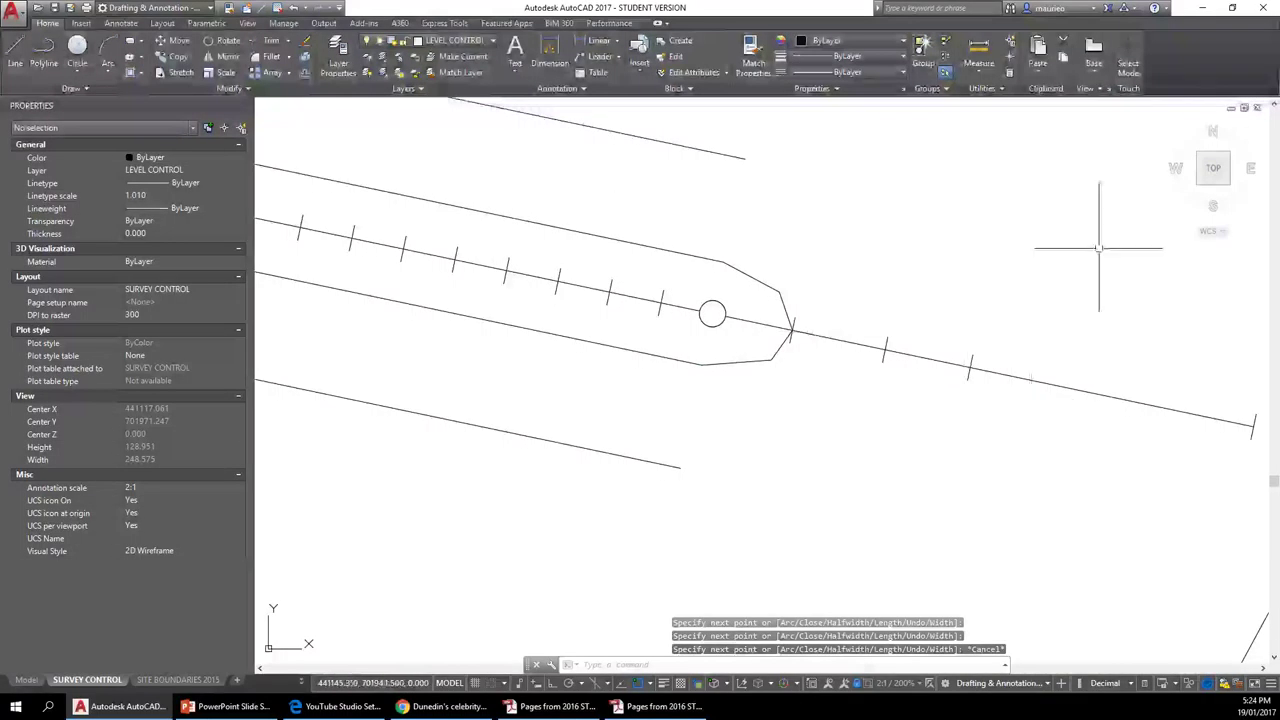
Curve-fit the new outline around the circle using PEDIT with the Fit (F) option.
{"action": "right_click", "coordinate": [885, 234]}
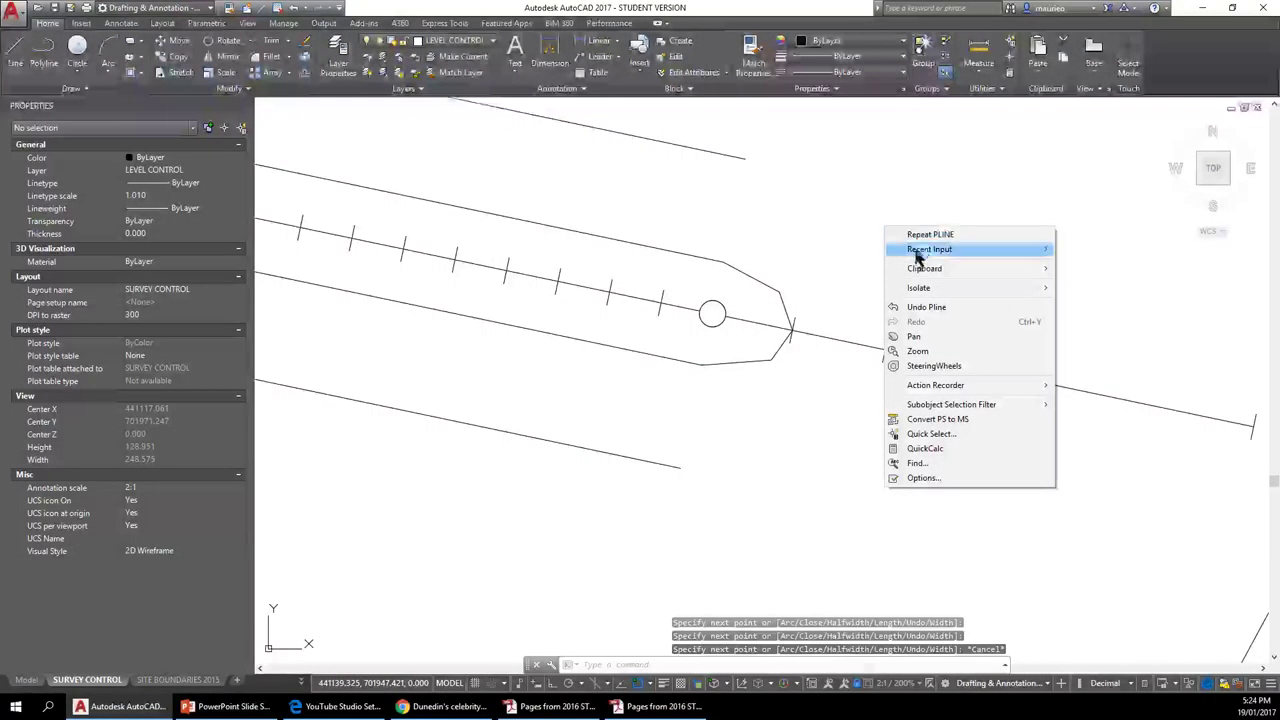
{"action": "mouse_move", "coordinate": [930, 250]}
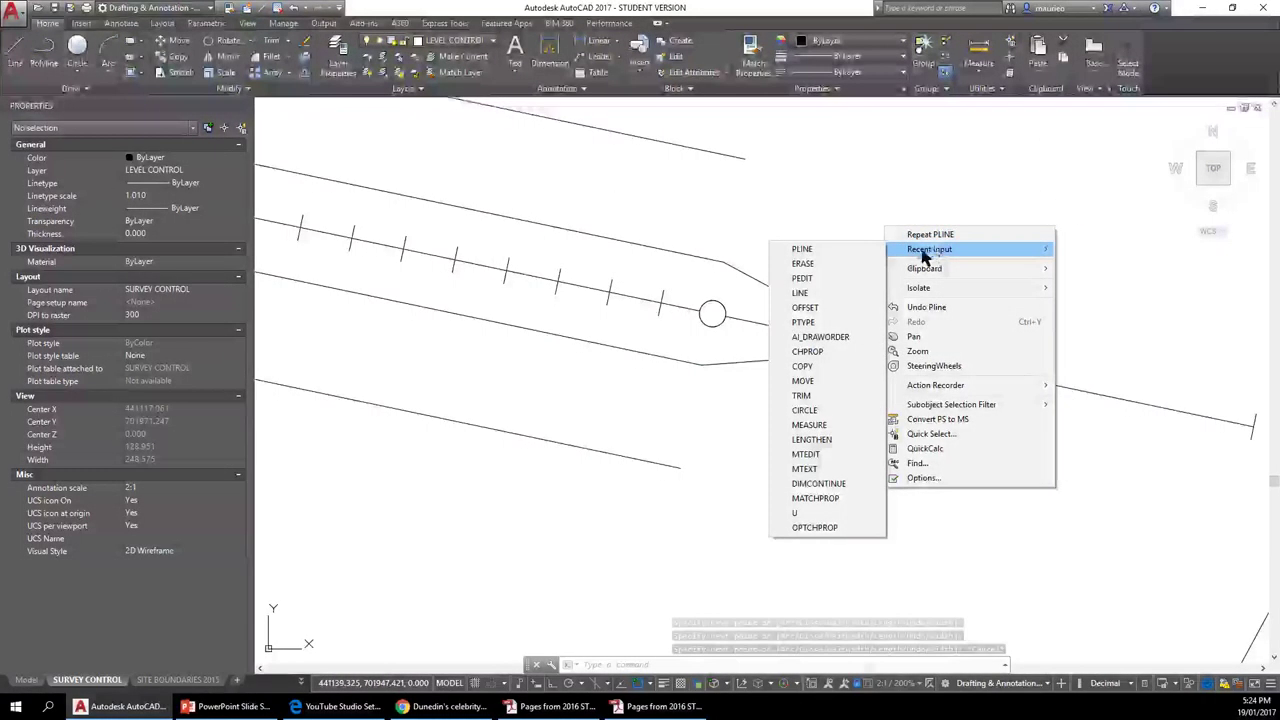
{"action": "left_click", "coordinate": [803, 278]}
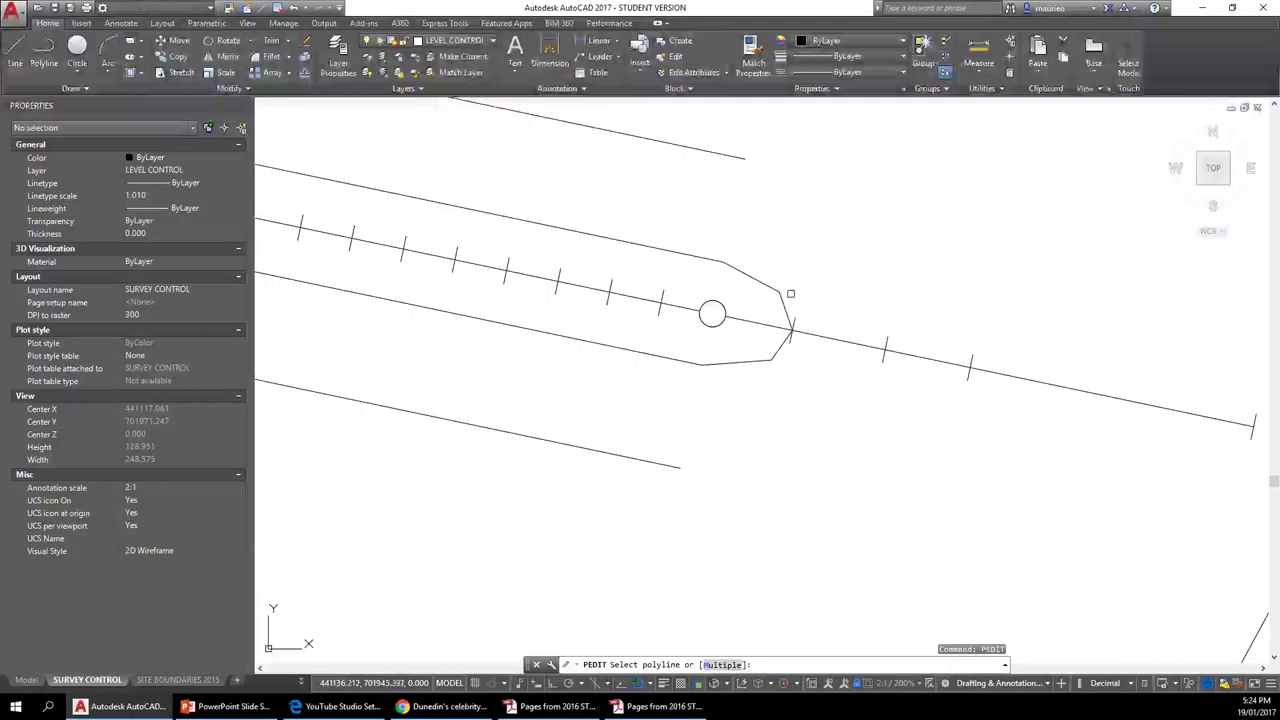
{"action": "left_click", "coordinate": [779, 299]}
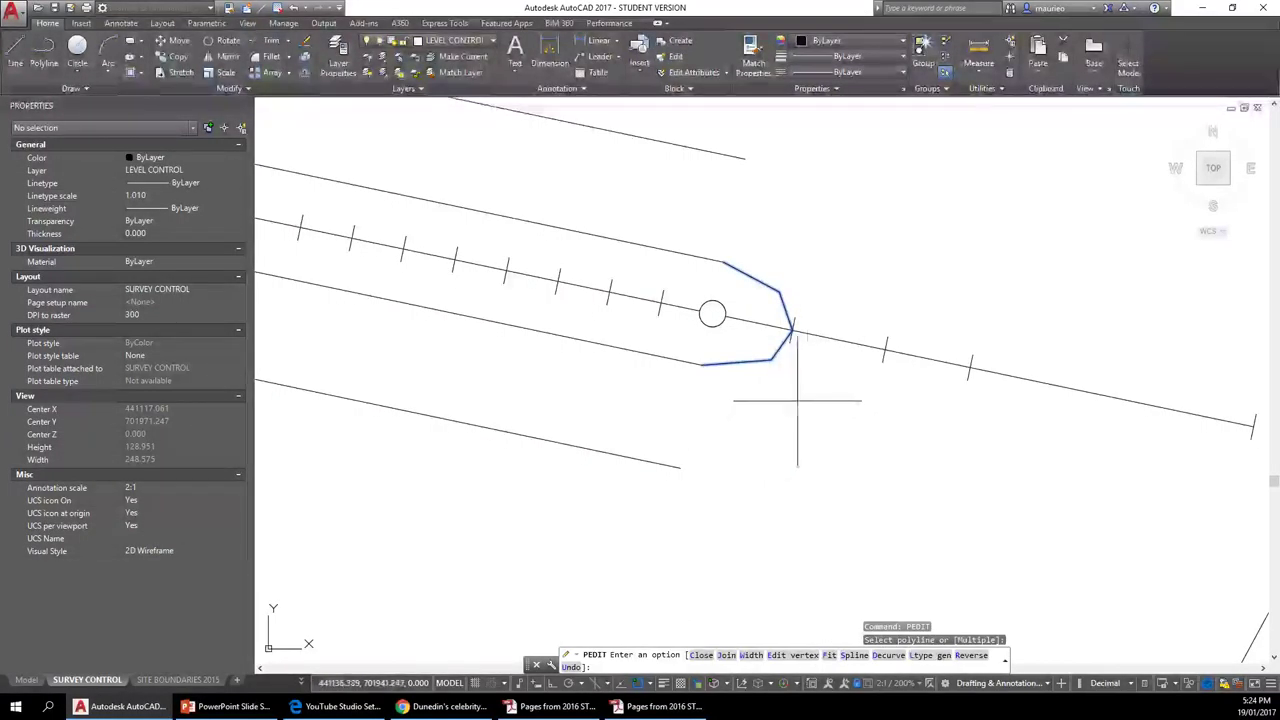
{"action": "type", "text": "F"}
{"action": "key", "text": "Return"}
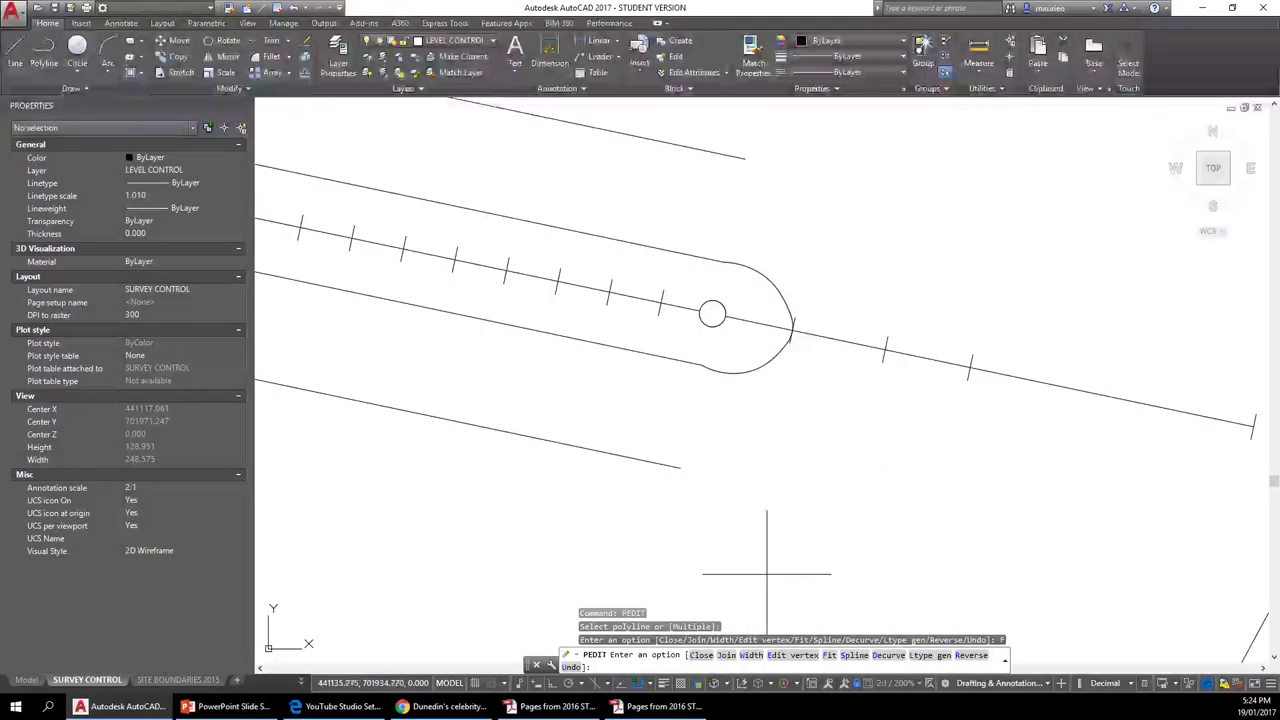
{"action": "key", "text": "Escape"}
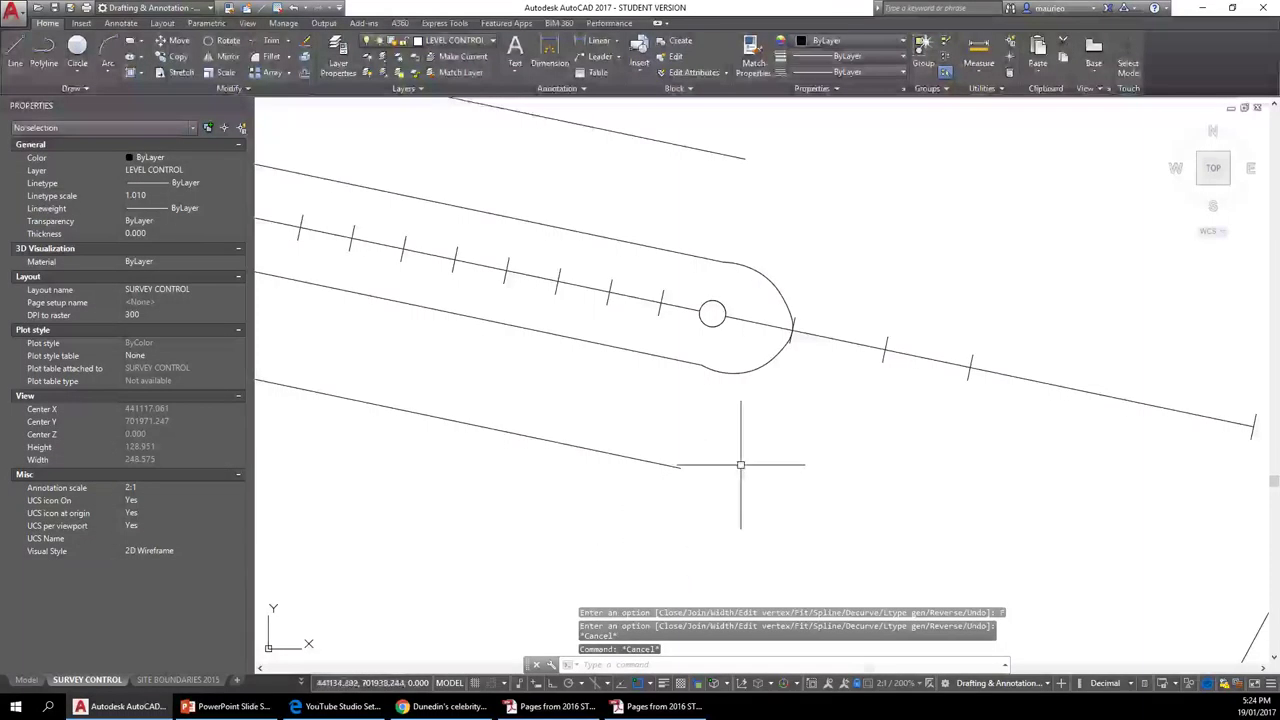
Drag the fitted outline's upper and lower vertex grips so it wraps evenly around the circle.
{"action": "left_click", "coordinate": [782, 296]}
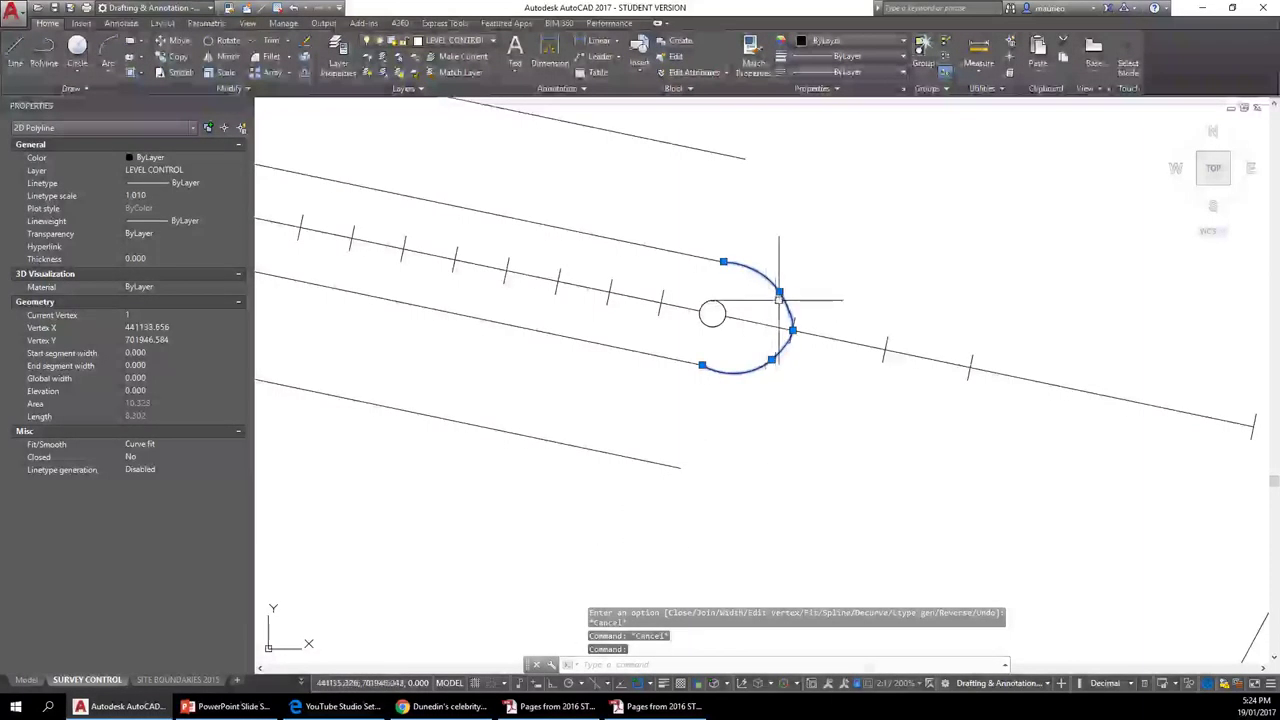
{"action": "left_click", "coordinate": [779, 292]}
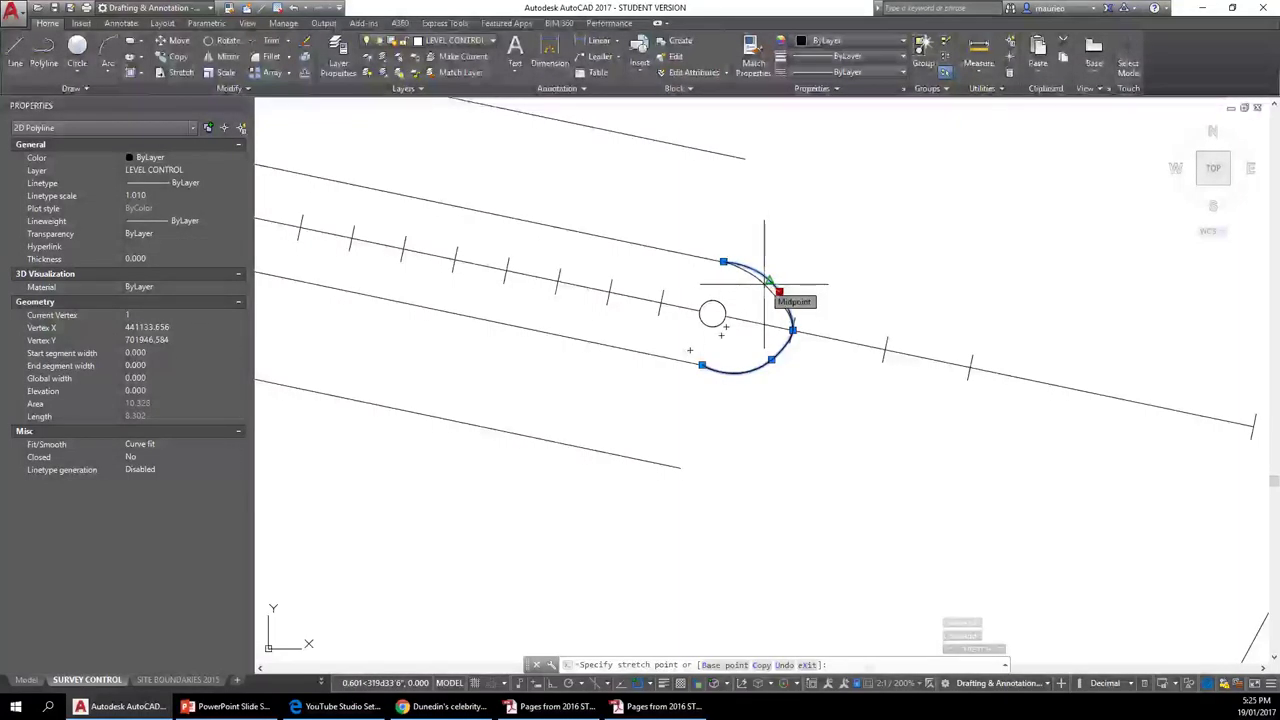
{"action": "left_click", "coordinate": [769, 280]}
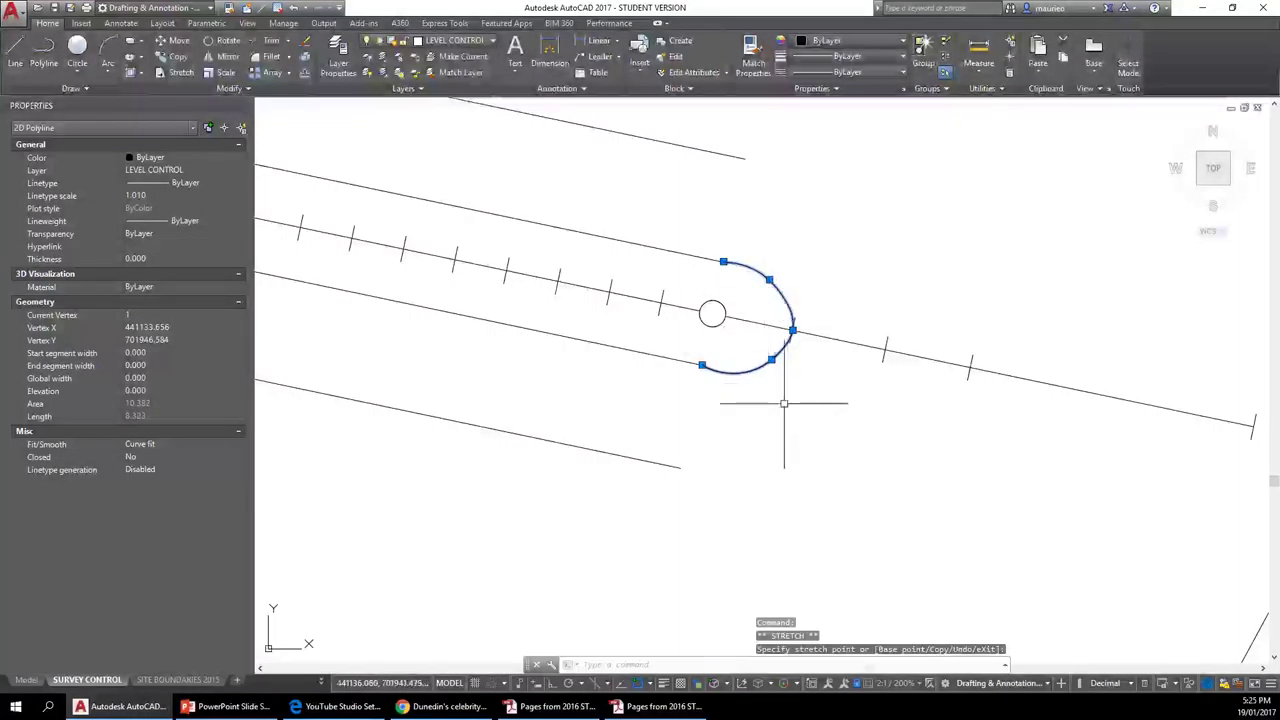
{"action": "left_click", "coordinate": [748, 362]}
{"action": "left_click", "coordinate": [771, 361]}
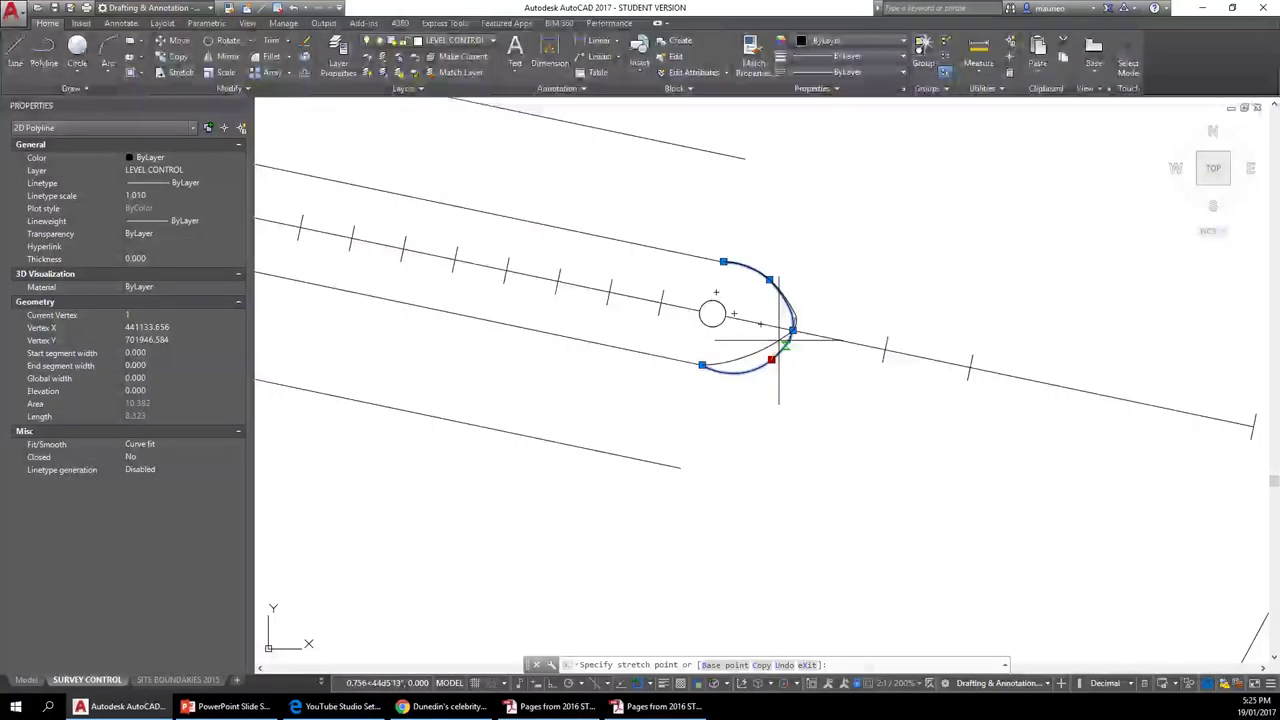
{"action": "left_click", "coordinate": [785, 342]}
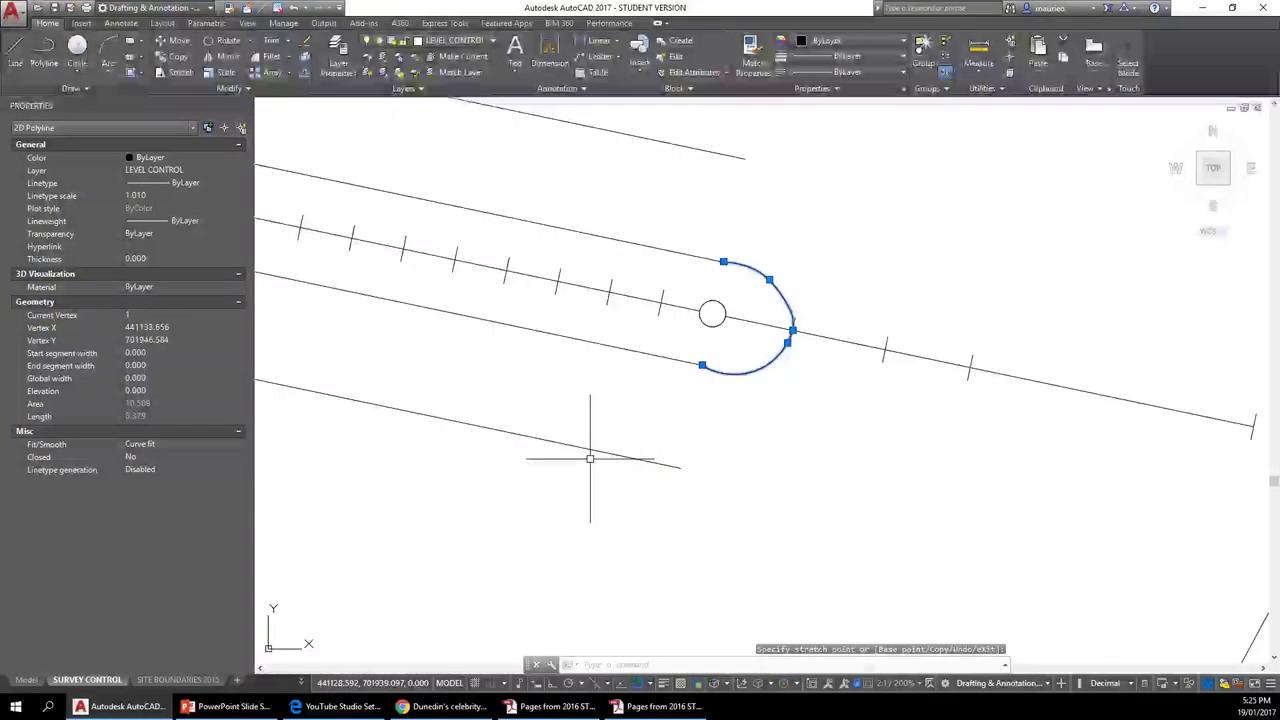
{"action": "key", "text": "Escape"}
{"action": "key", "text": "Escape"}
{"action": "key", "text": "Escape"}
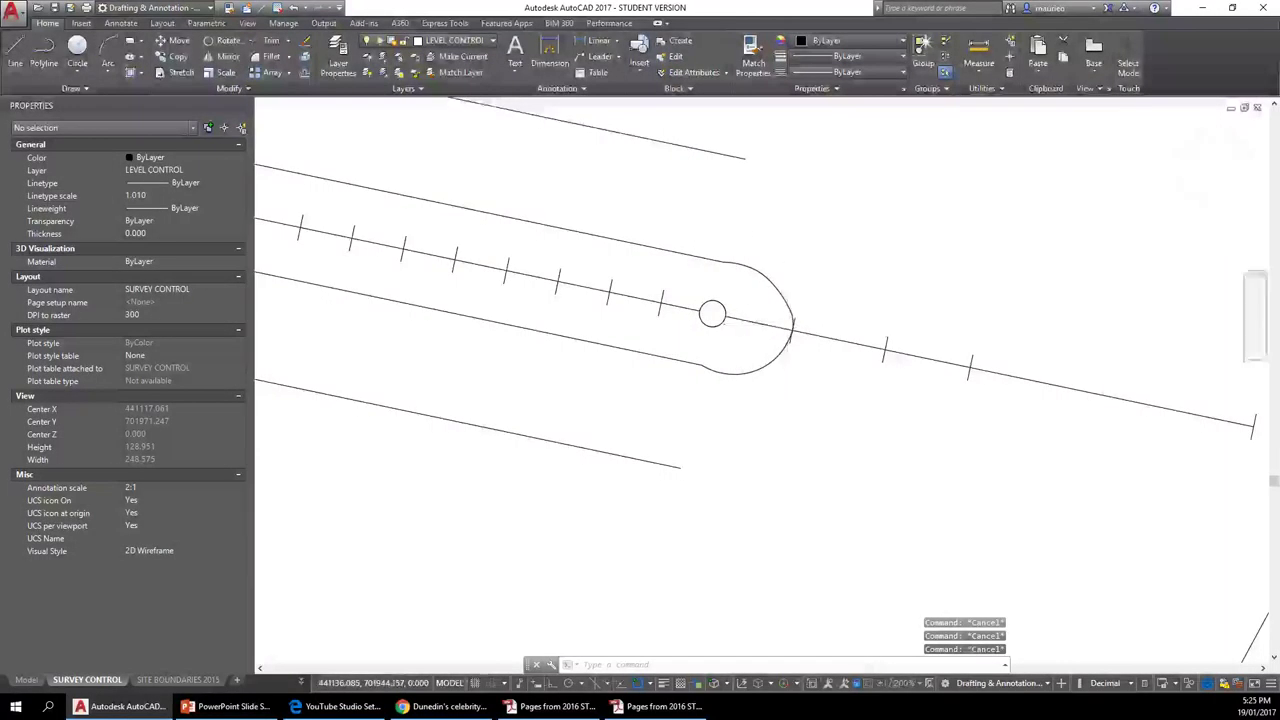
{"action": "scroll", "coordinate": [863, 320], "scroll_direction": "down", "scroll_amount": 2}
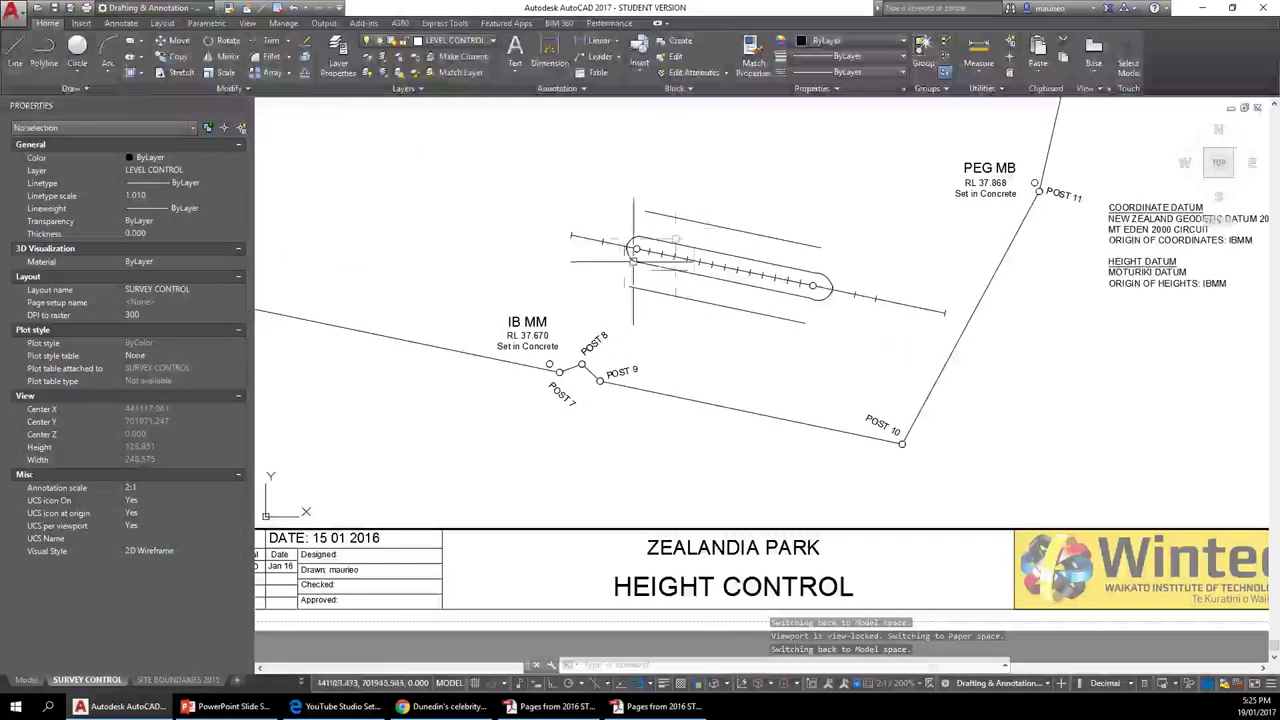
{"action": "scroll", "coordinate": [740, 318], "scroll_direction": "up", "scroll_amount": 1}
{"action": "scroll", "coordinate": [614, 294], "scroll_direction": "down", "scroll_amount": 1}
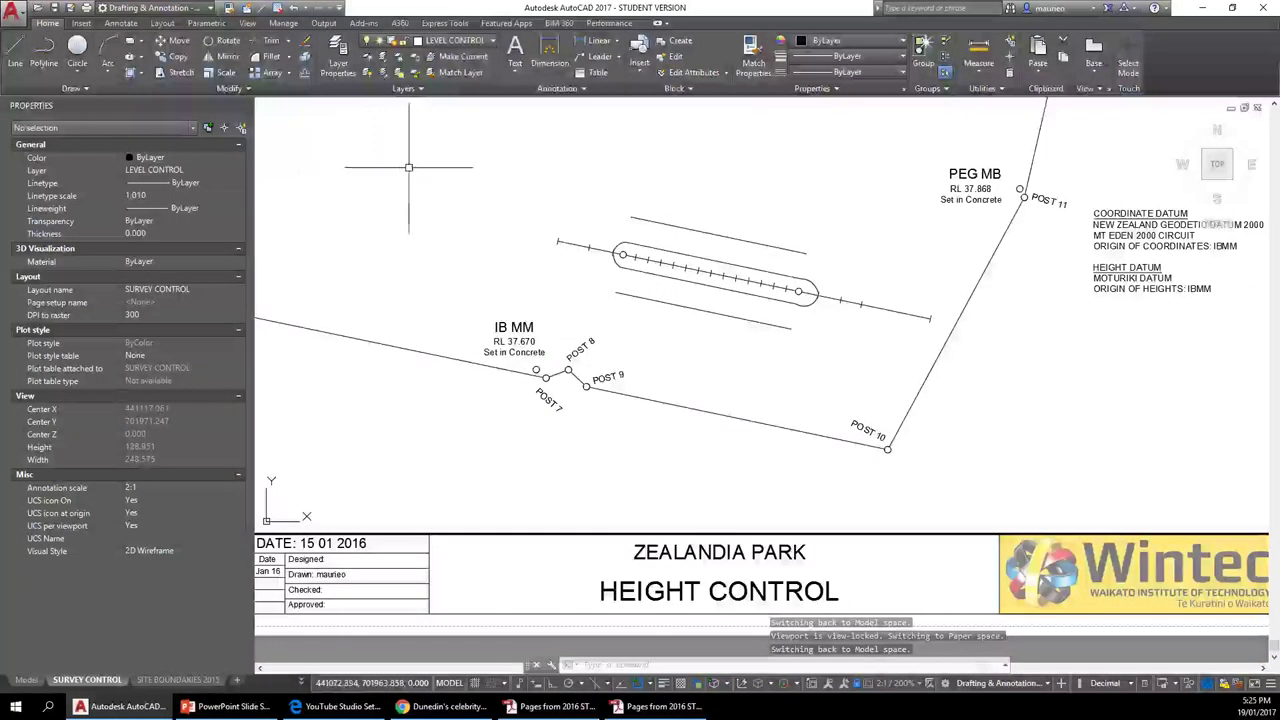
{"action": "right_click", "coordinate": [434, 189]}
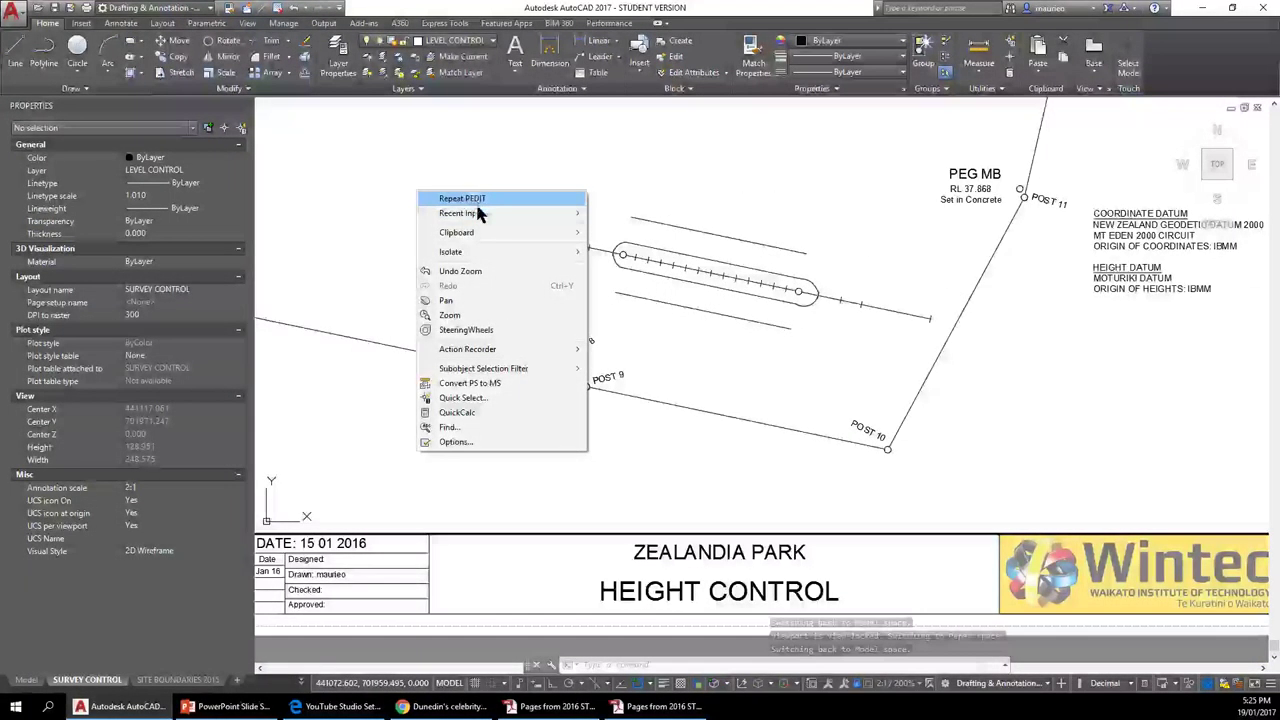
Draw an angular polyline around the levelled line's far right end, from the upper boundary line downward.
{"action": "mouse_move", "coordinate": [470, 218]}
{"action": "left_click", "coordinate": [336, 227]}
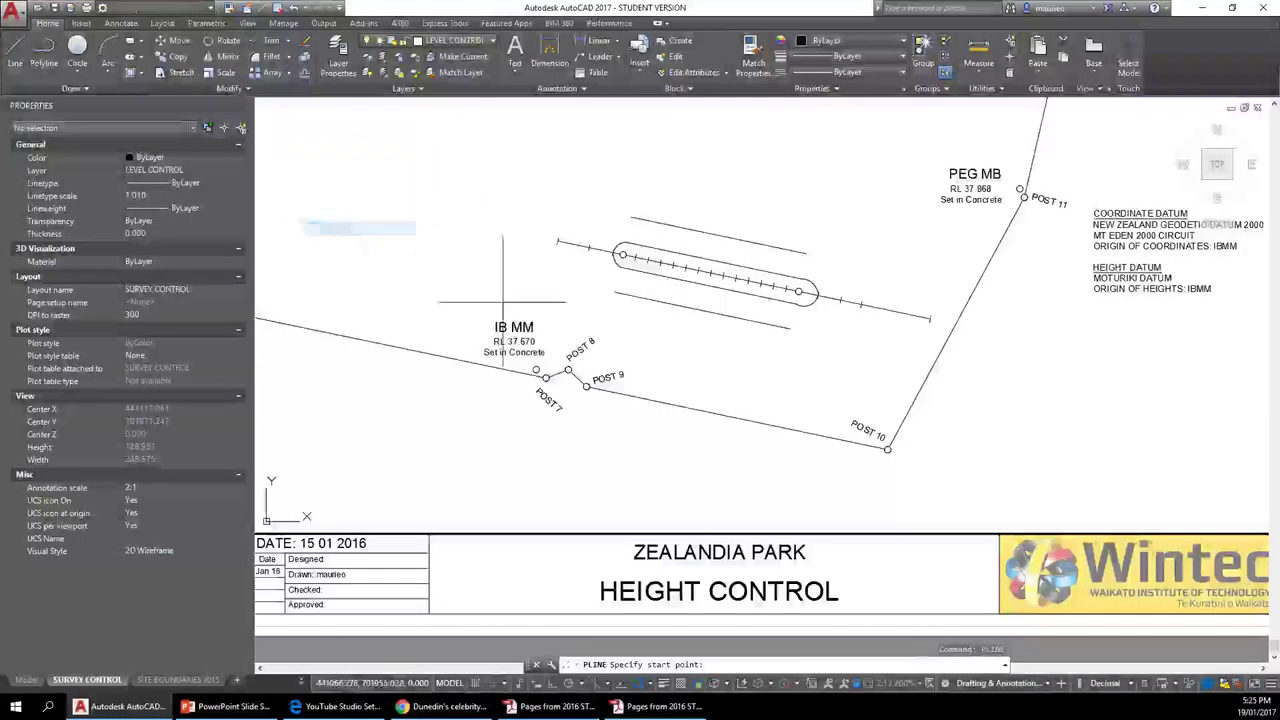
{"action": "left_click", "coordinate": [806, 253]}
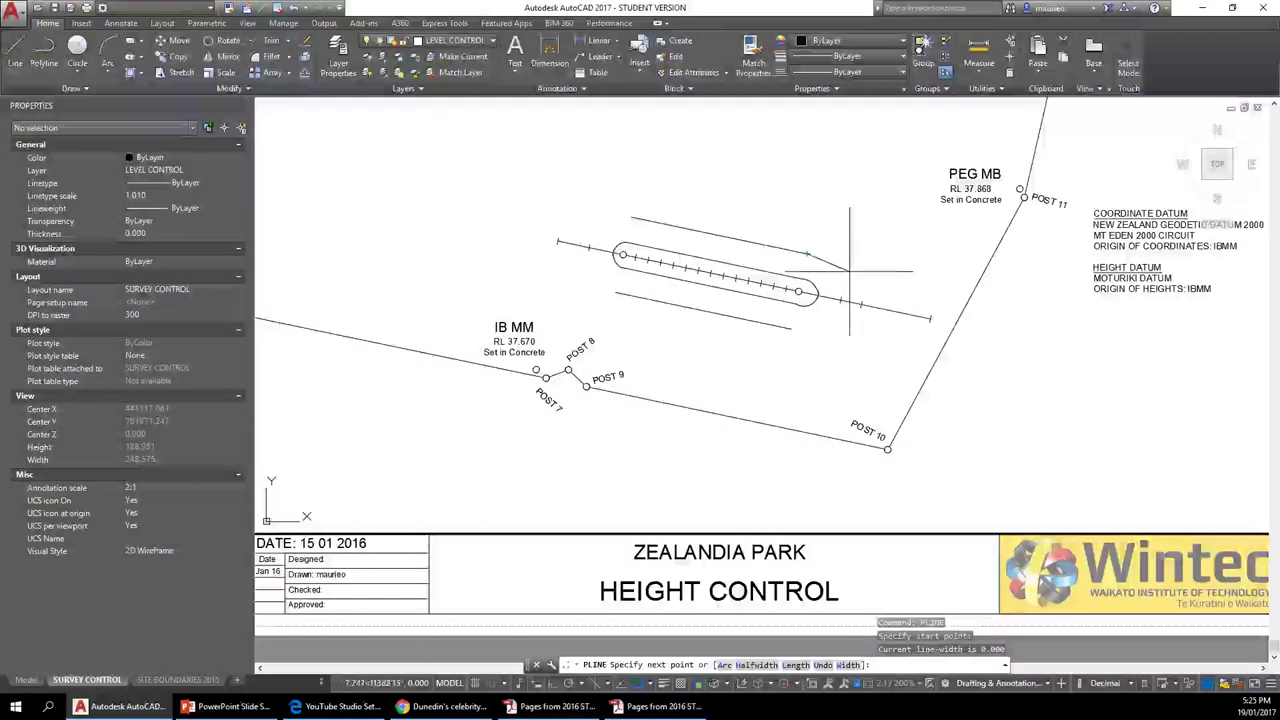
{"action": "left_click", "coordinate": [851, 269]}
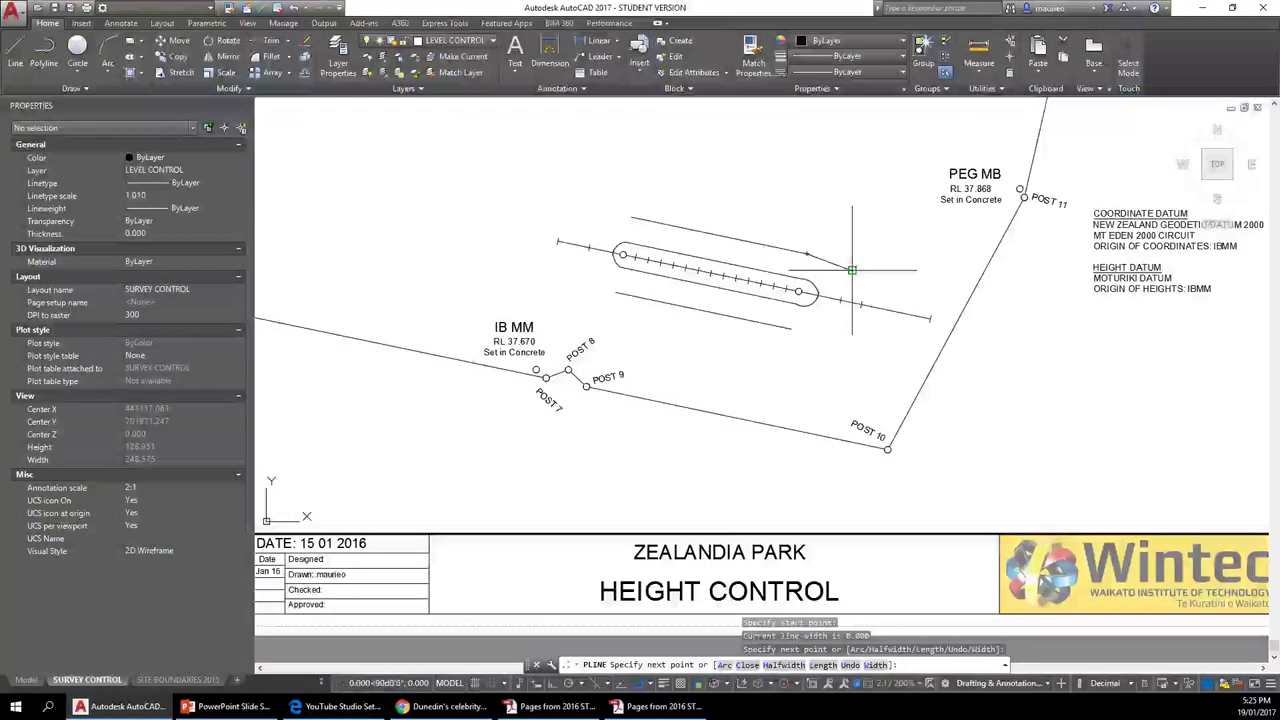
{"action": "left_click", "coordinate": [863, 292]}
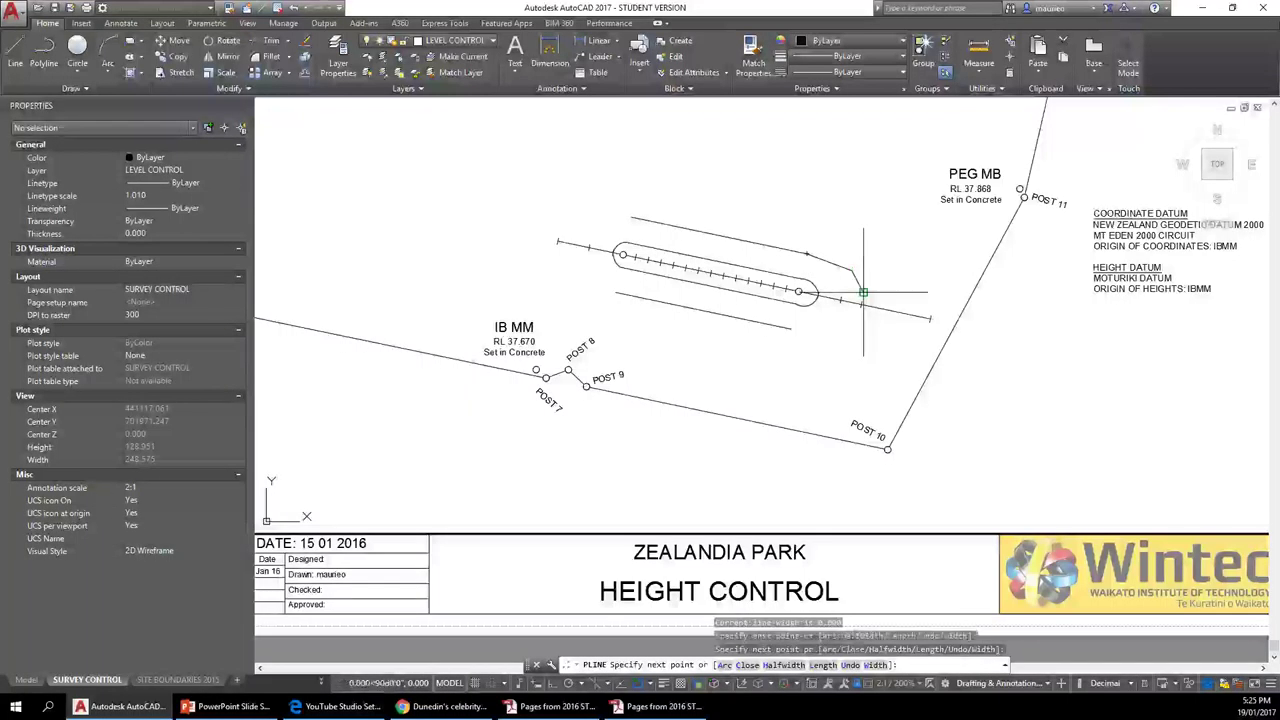
{"action": "left_click", "coordinate": [861, 299]}
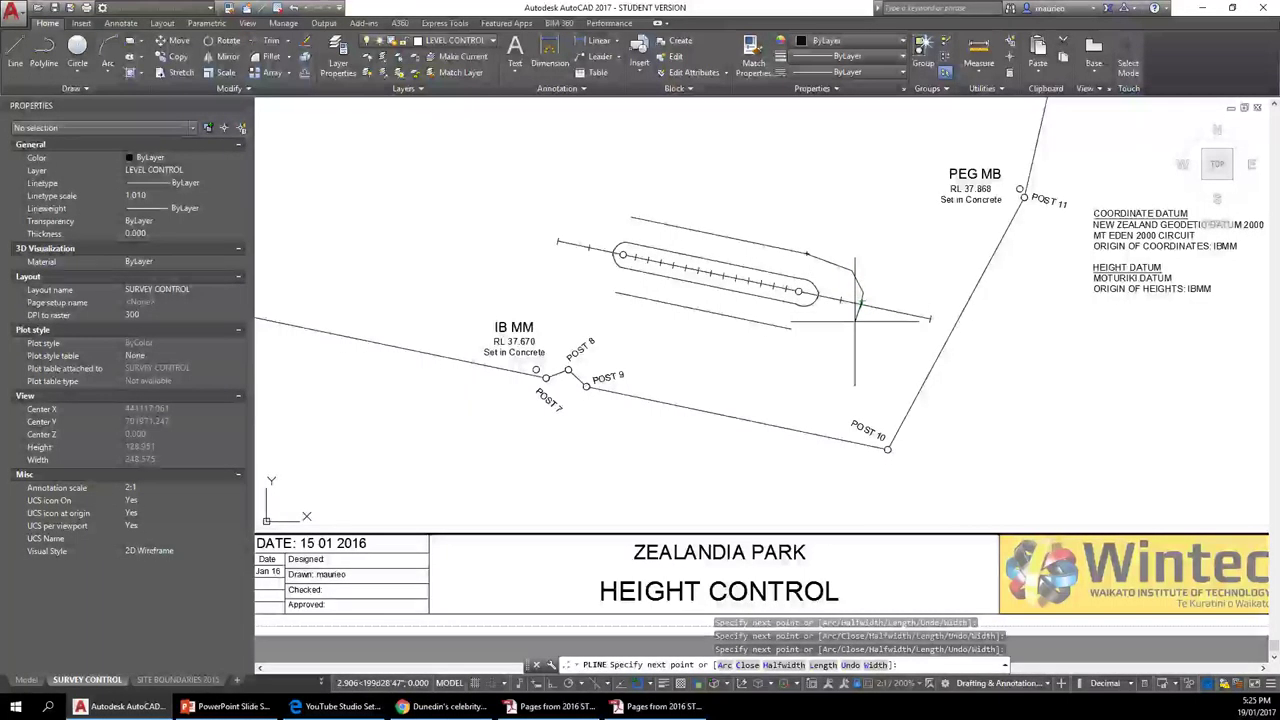
{"action": "left_click", "coordinate": [857, 322]}
{"action": "left_click", "coordinate": [827, 332]}
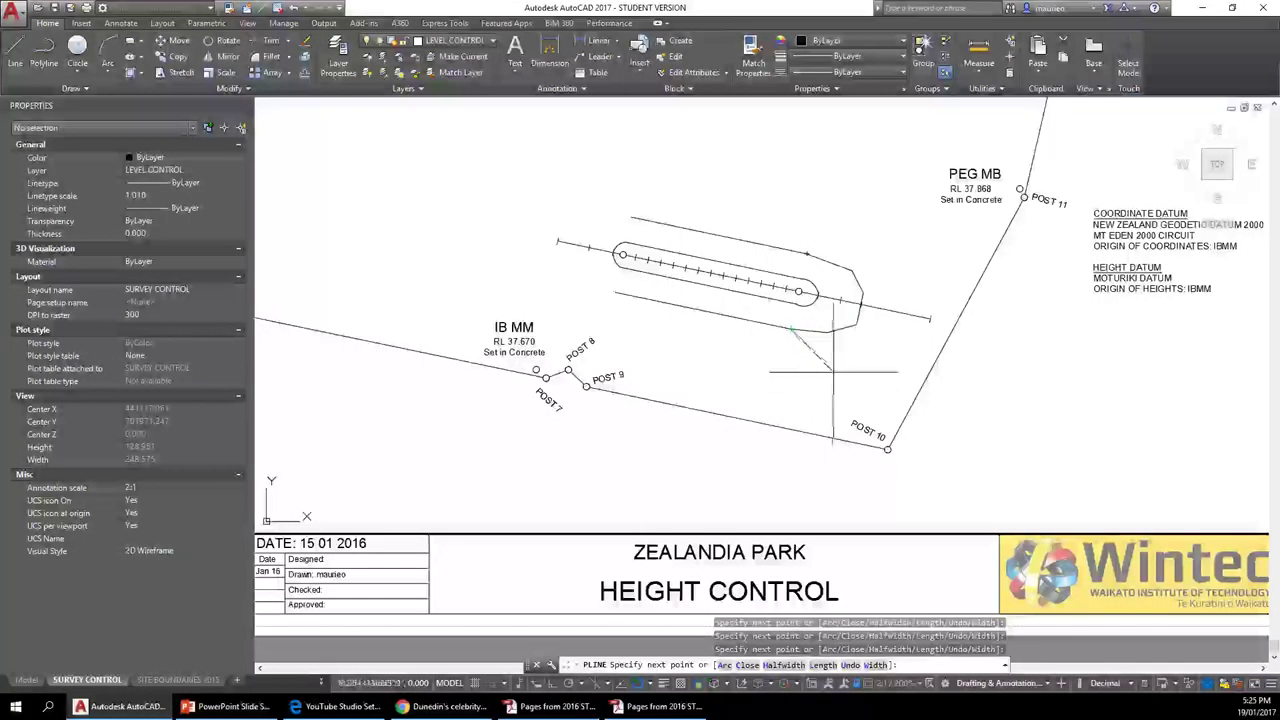
{"action": "right_click", "coordinate": [827, 357]}
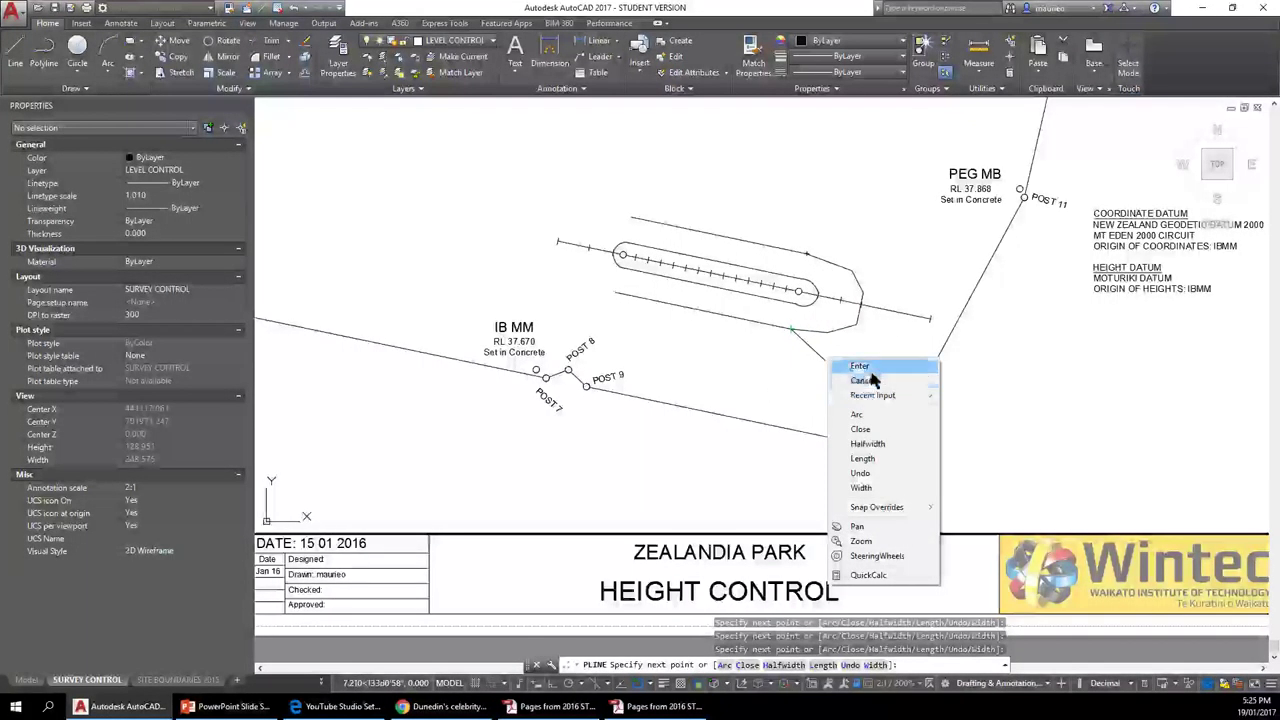
{"action": "left_click", "coordinate": [860, 370]}
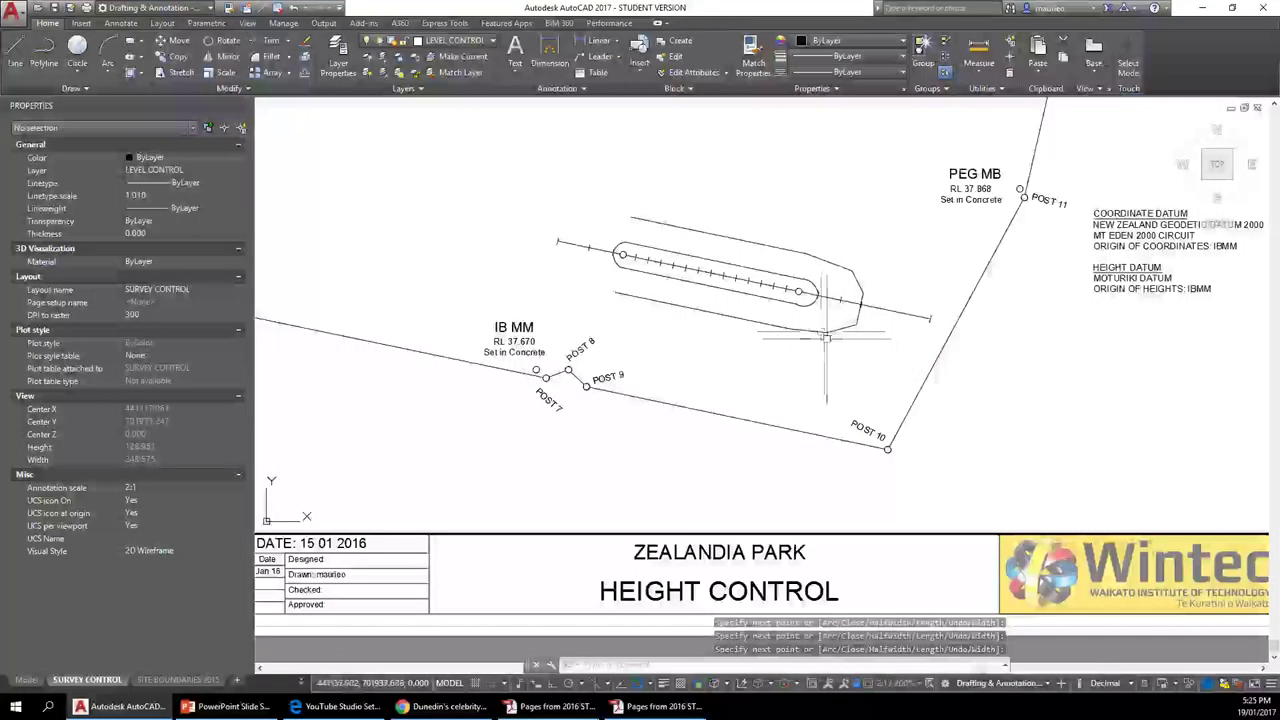
Curve-fit the right-end outline using PEDIT with the Fit option.
{"action": "right_click", "coordinate": [860, 356]}
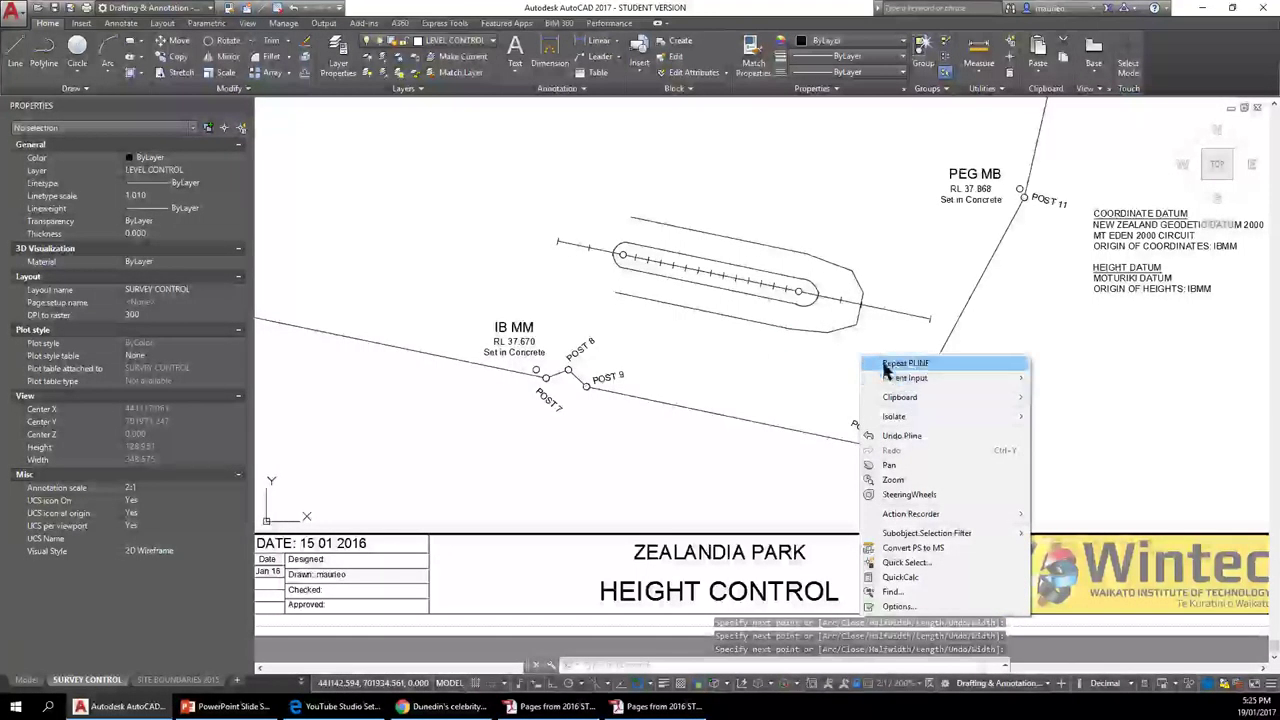
{"action": "mouse_move", "coordinate": [900, 385]}
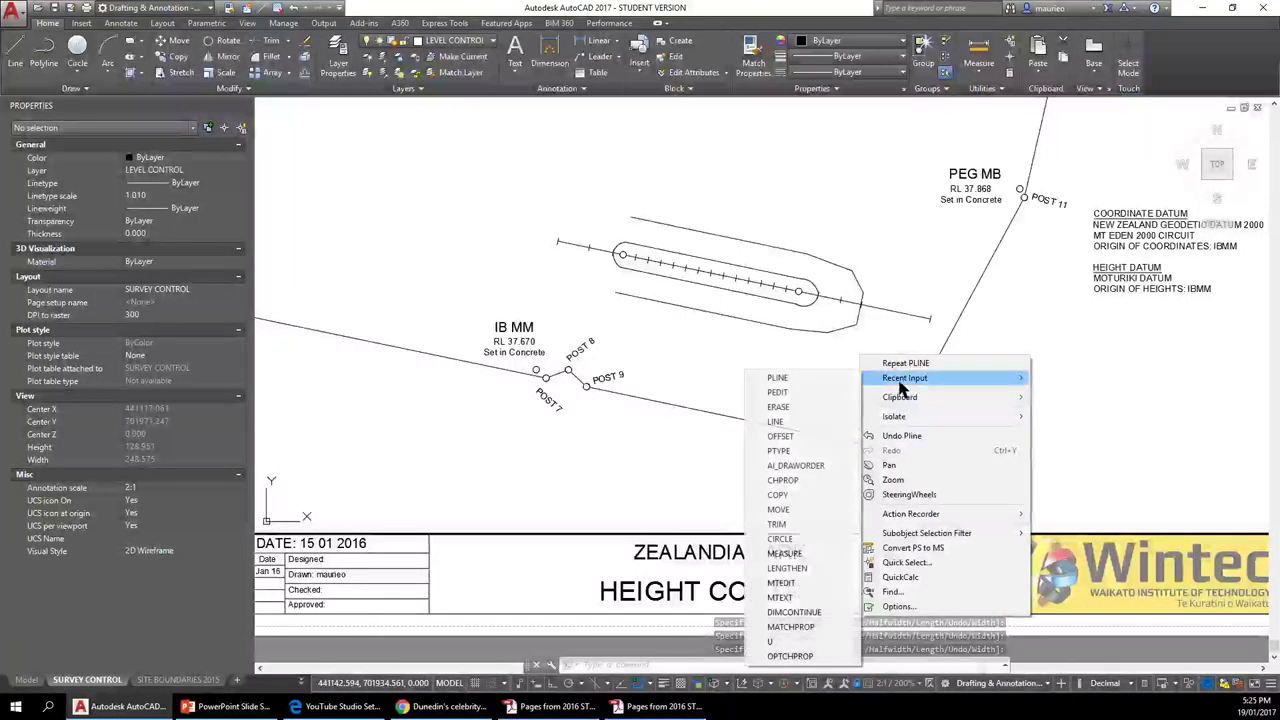
{"action": "left_click", "coordinate": [786, 394]}
{"action": "left_click", "coordinate": [840, 330]}
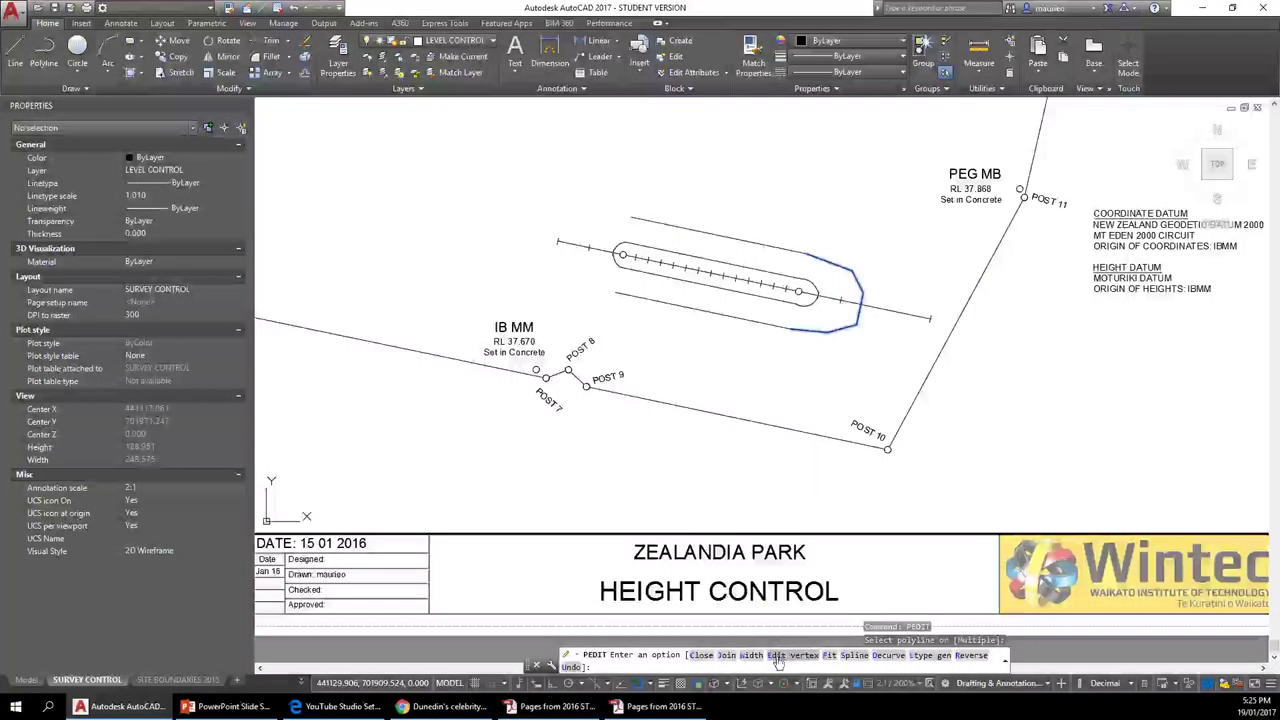
{"action": "left_click", "coordinate": [830, 655]}
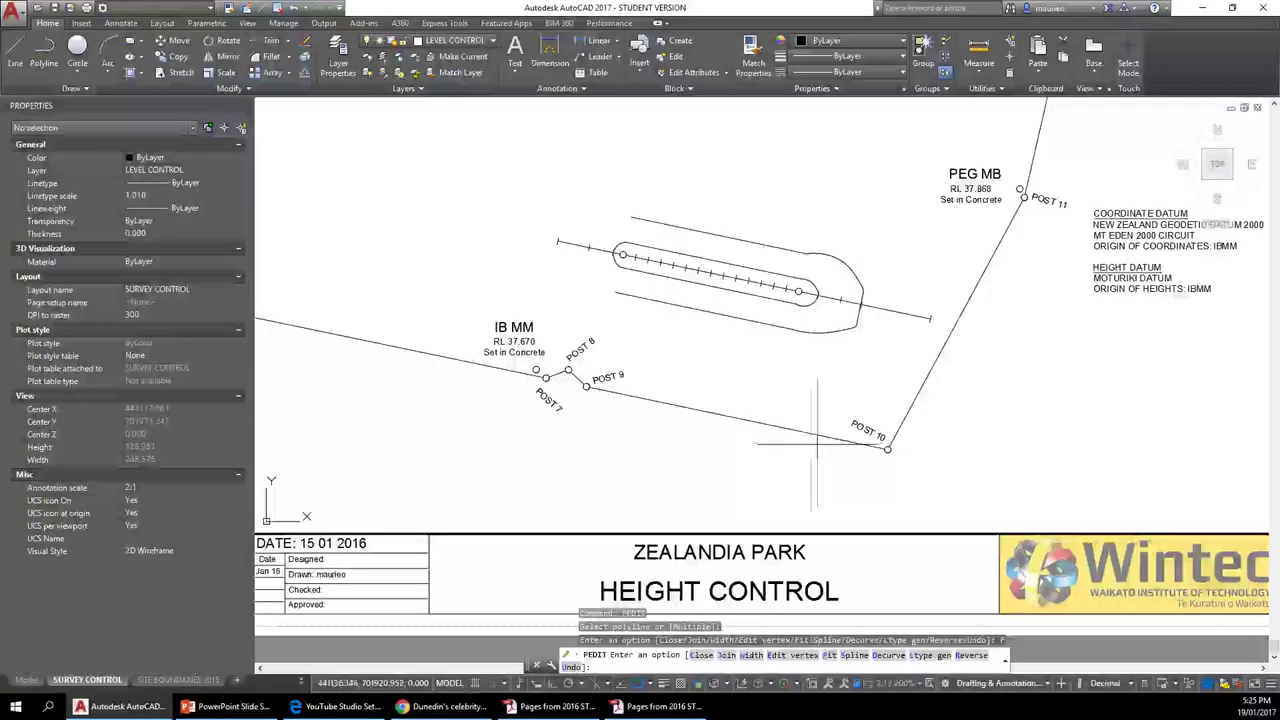
{"action": "left_click", "coordinate": [829, 656]}
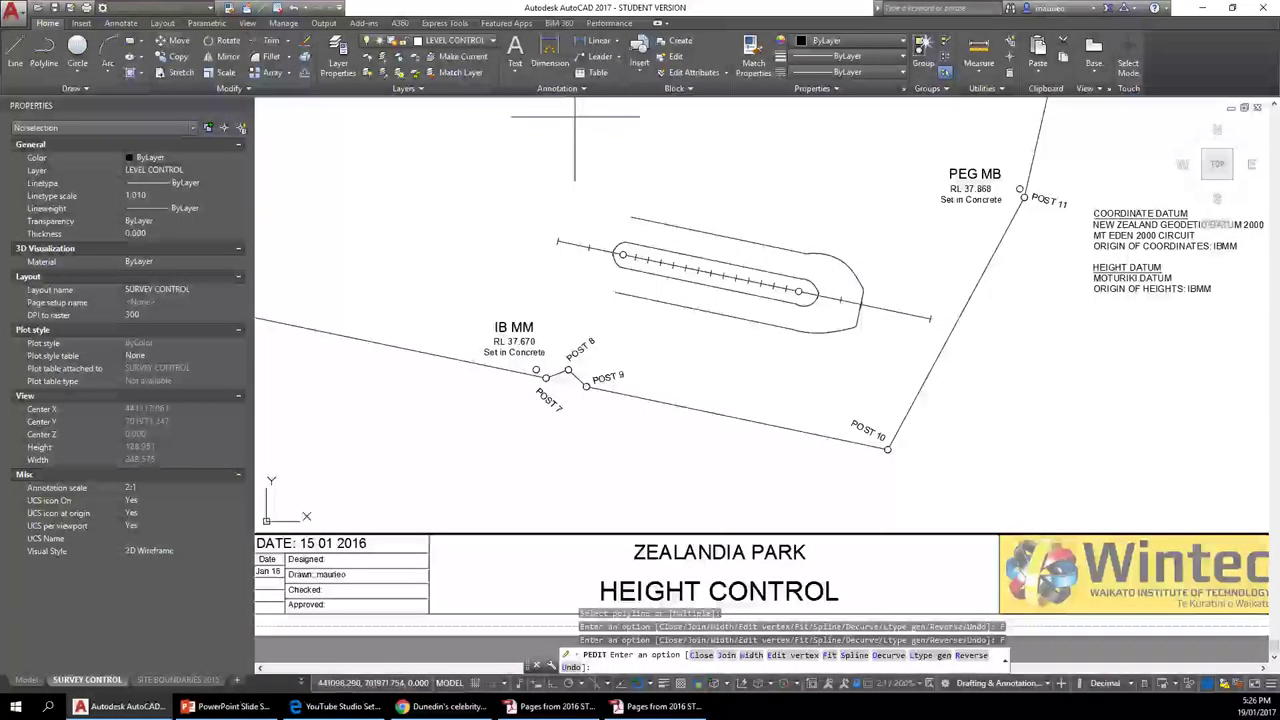
{"action": "key", "text": "Escape"}
{"action": "key", "text": "Escape"}
{"action": "key", "text": "Escape"}
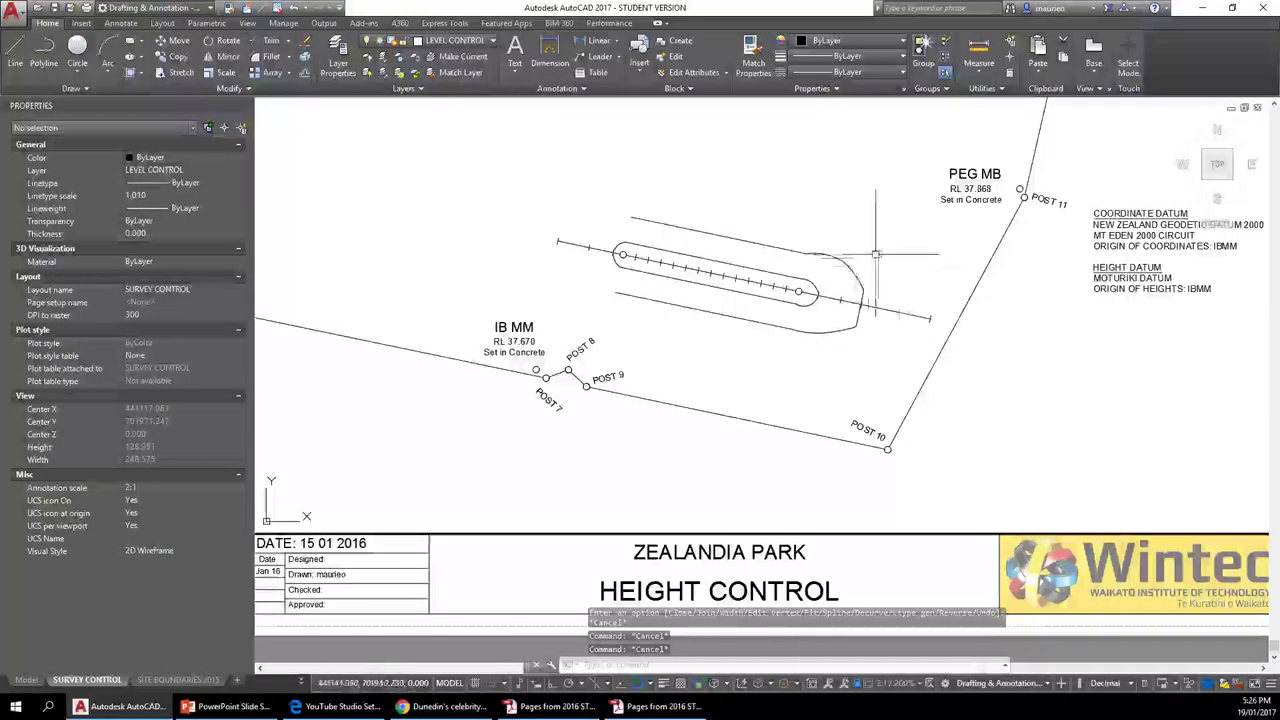
Move the right-end curve's end vertex grip, undoing the unwanted move.
{"action": "left_click", "coordinate": [848, 271]}
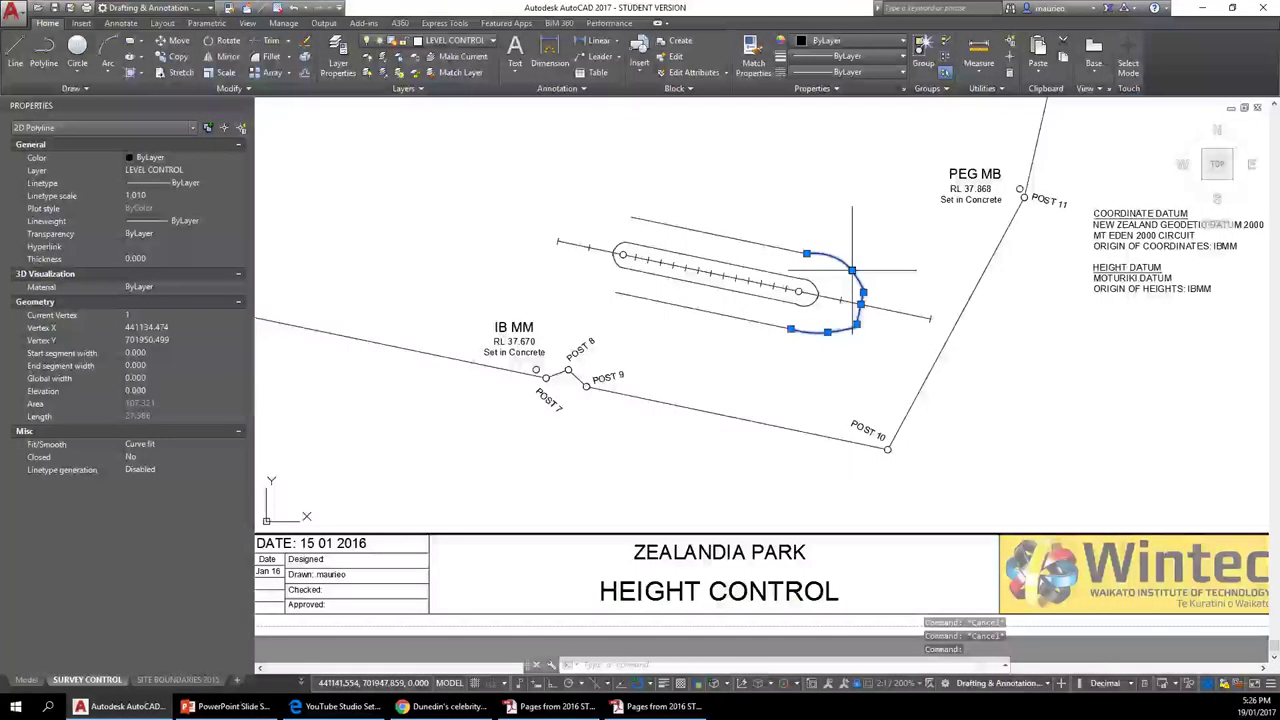
{"action": "left_click", "coordinate": [850, 270]}
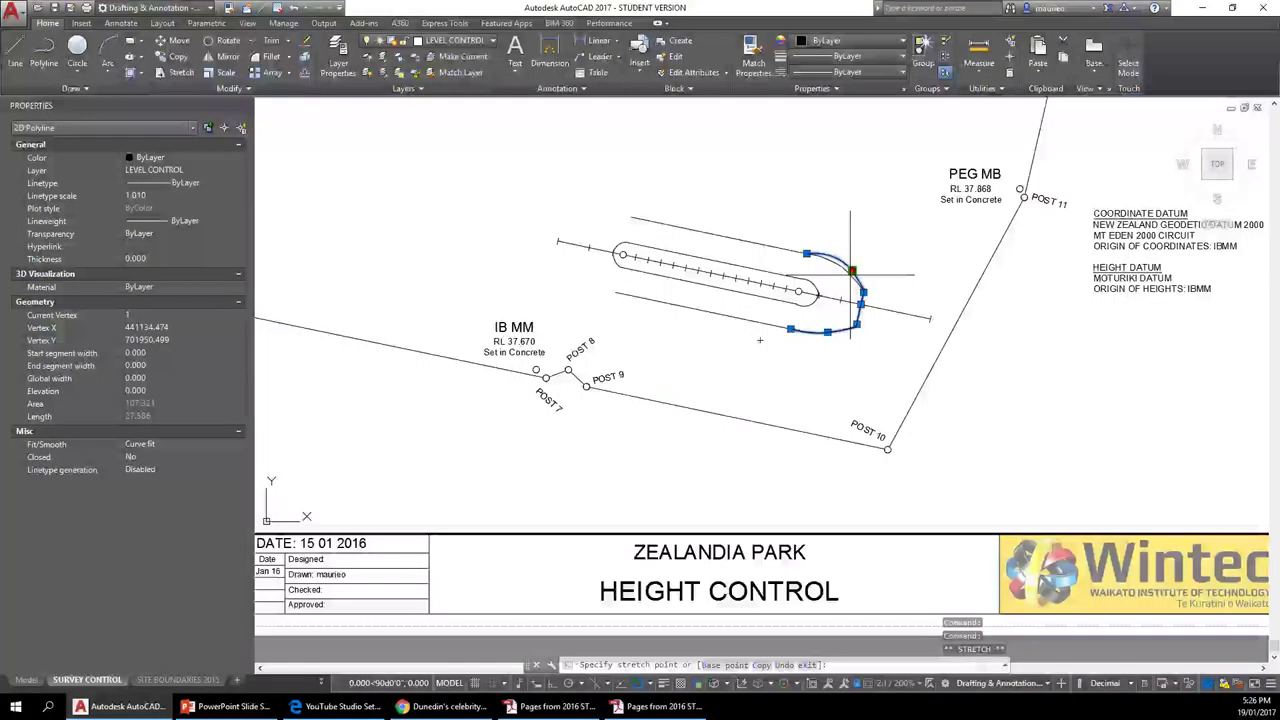
{"action": "left_click", "coordinate": [851, 271]}
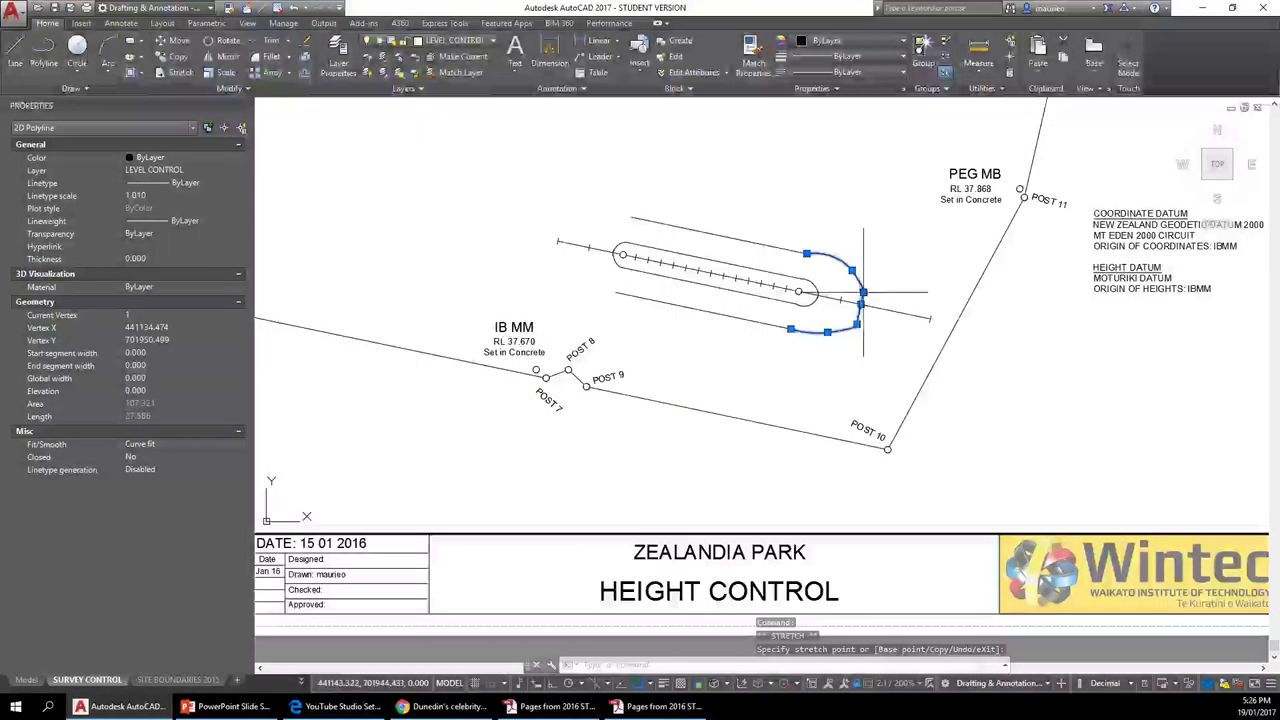
{"action": "left_click", "coordinate": [861, 292]}
{"action": "right_click", "coordinate": [860, 288]}
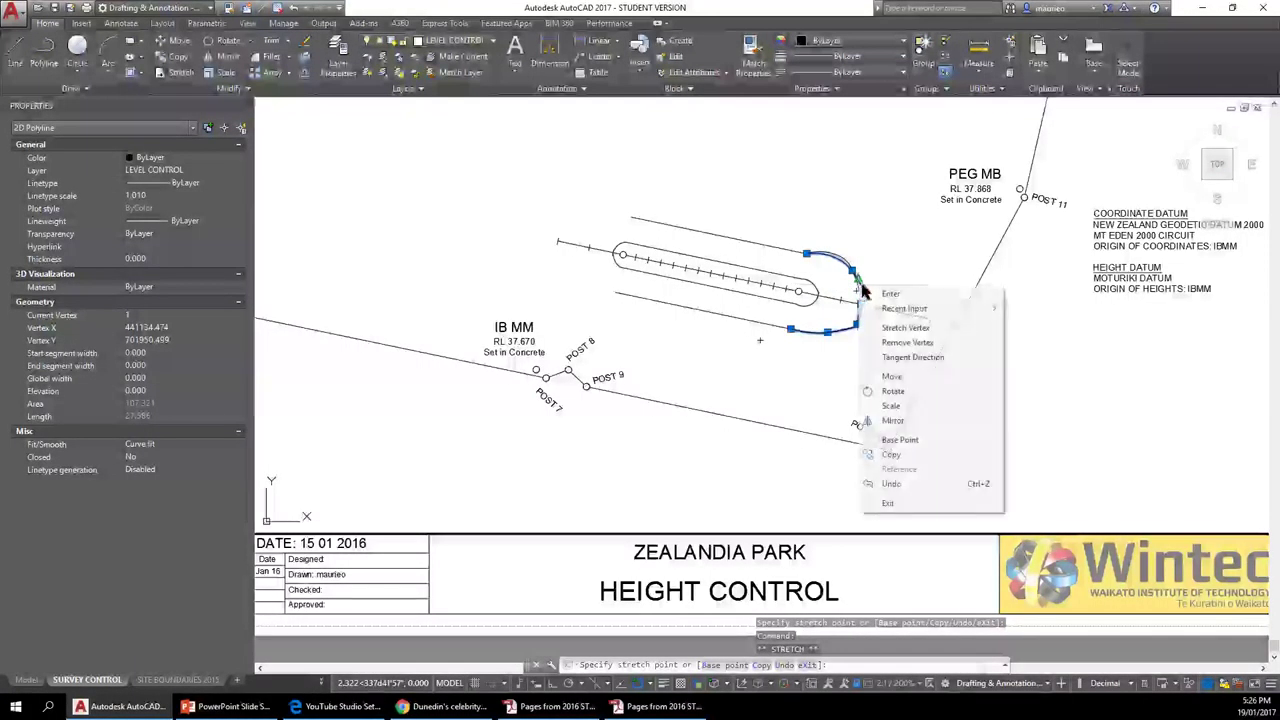
{"action": "left_click", "coordinate": [885, 262]}
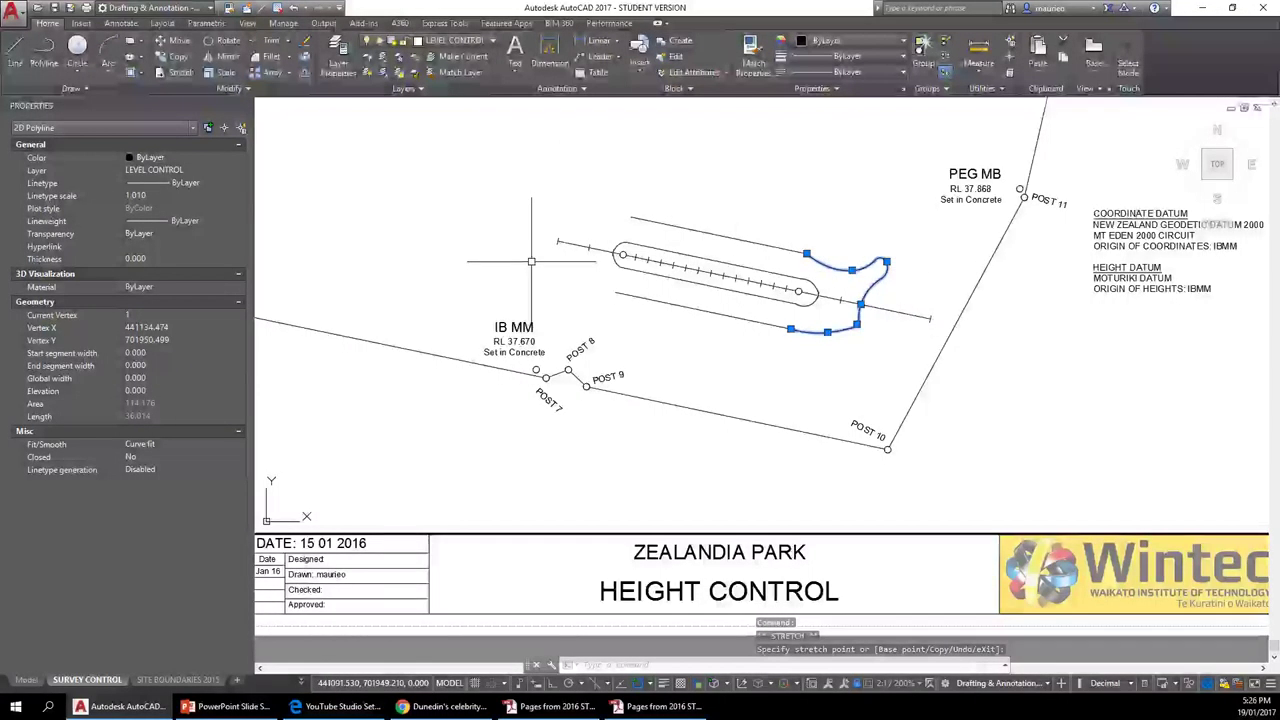
{"action": "key", "text": "ctrl+z"}
{"action": "key", "text": "ctrl+z"}
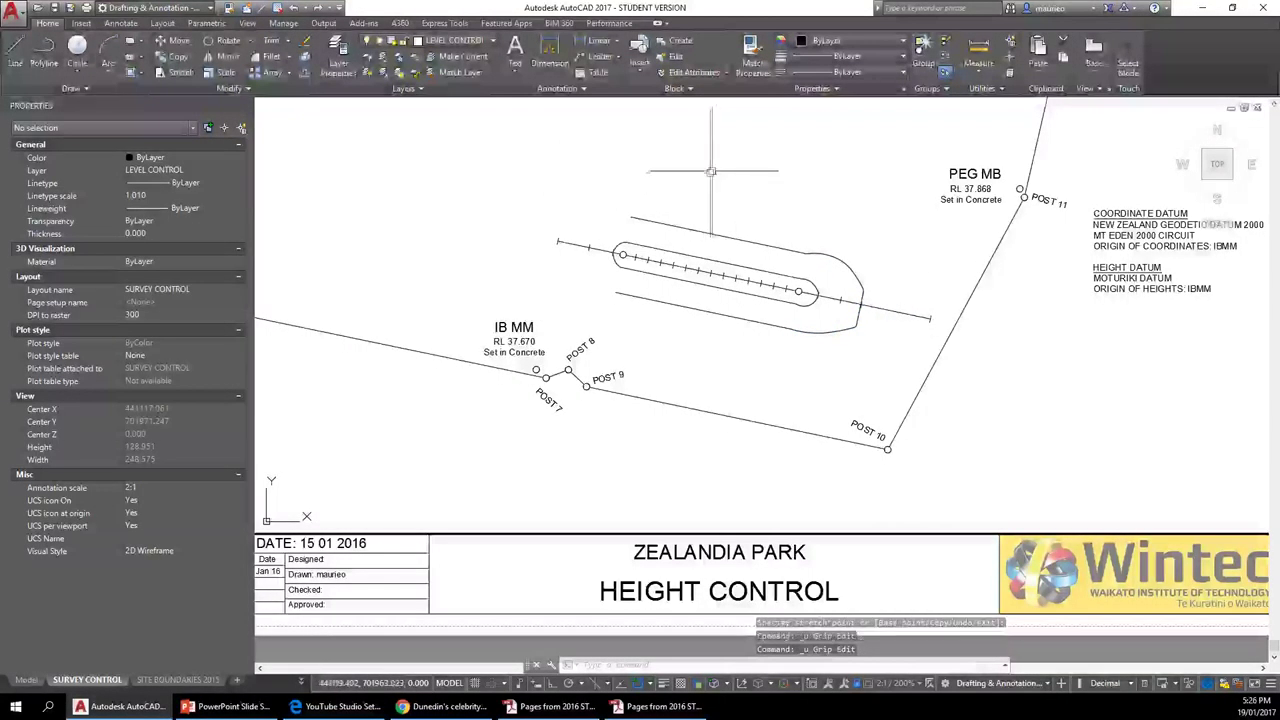
Readjust the curve's end vertex grip to sit closer to the levelled line.
{"action": "left_click", "coordinate": [849, 328]}
{"action": "left_click", "coordinate": [856, 323]}
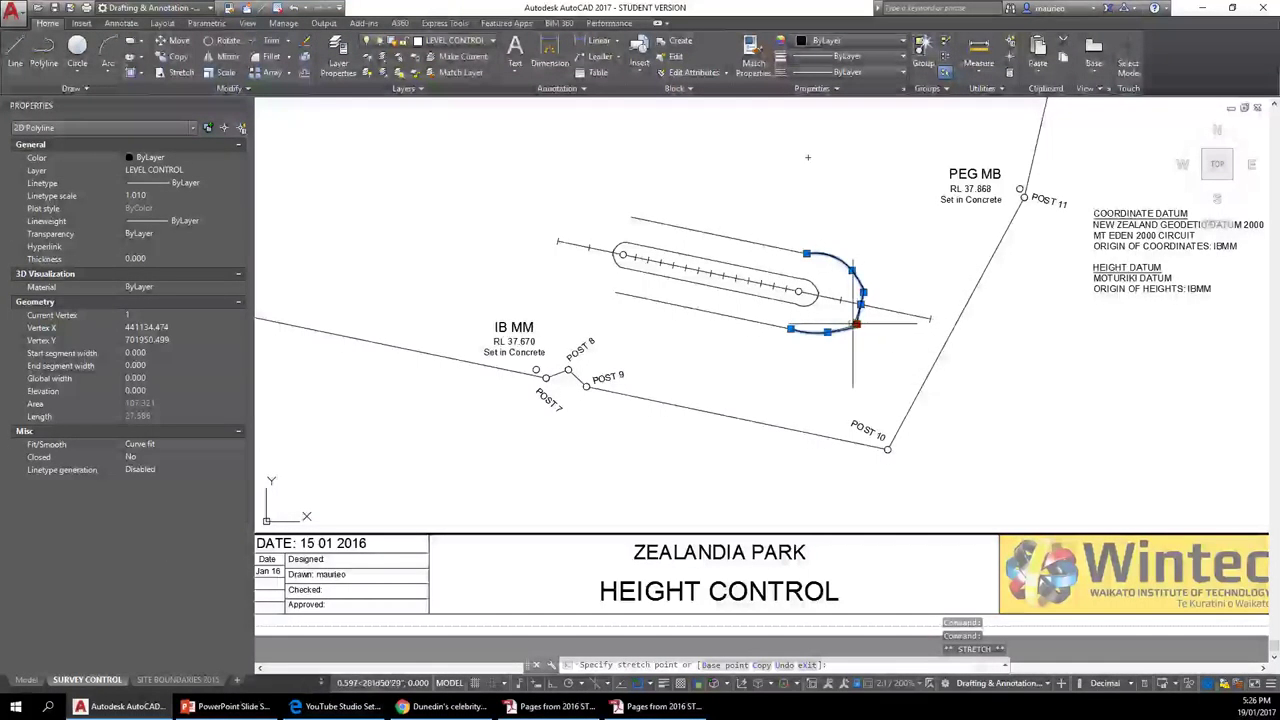
{"action": "left_click", "coordinate": [847, 323]}
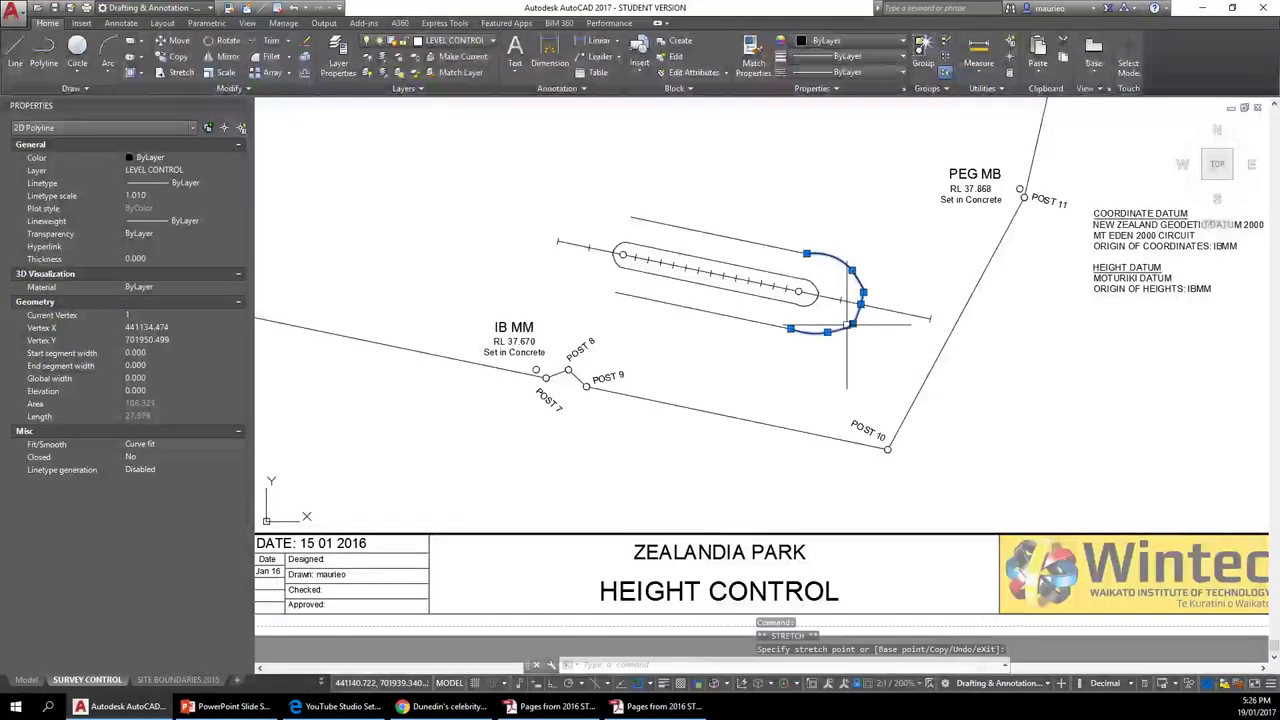
{"action": "left_click", "coordinate": [852, 269]}
{"action": "left_click", "coordinate": [851, 269]}
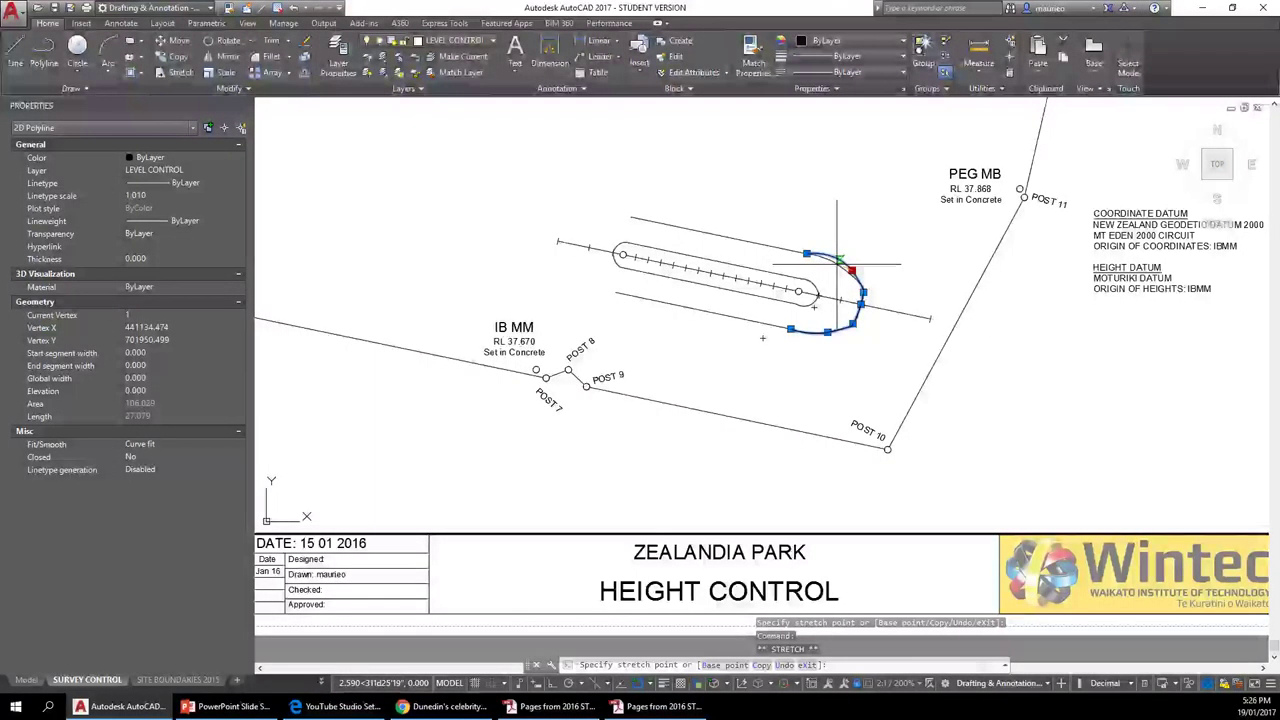
{"action": "left_click", "coordinate": [838, 261]}
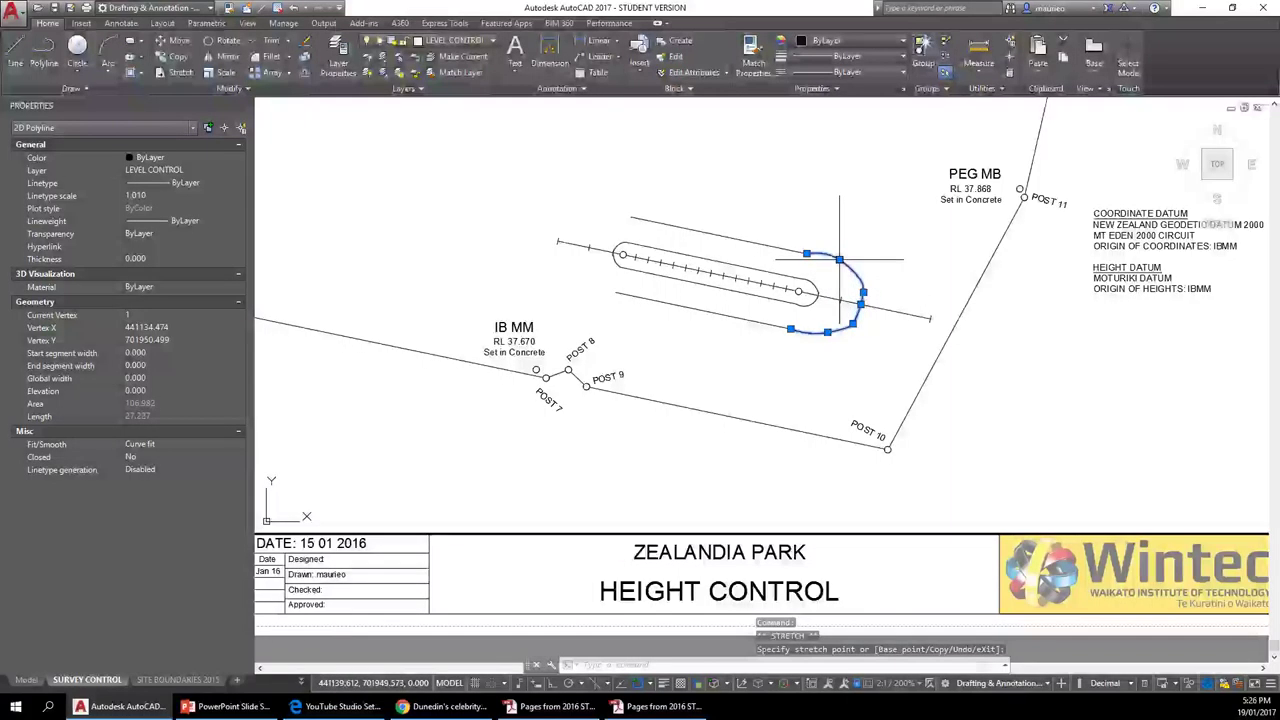
{"action": "left_click", "coordinate": [839, 260]}
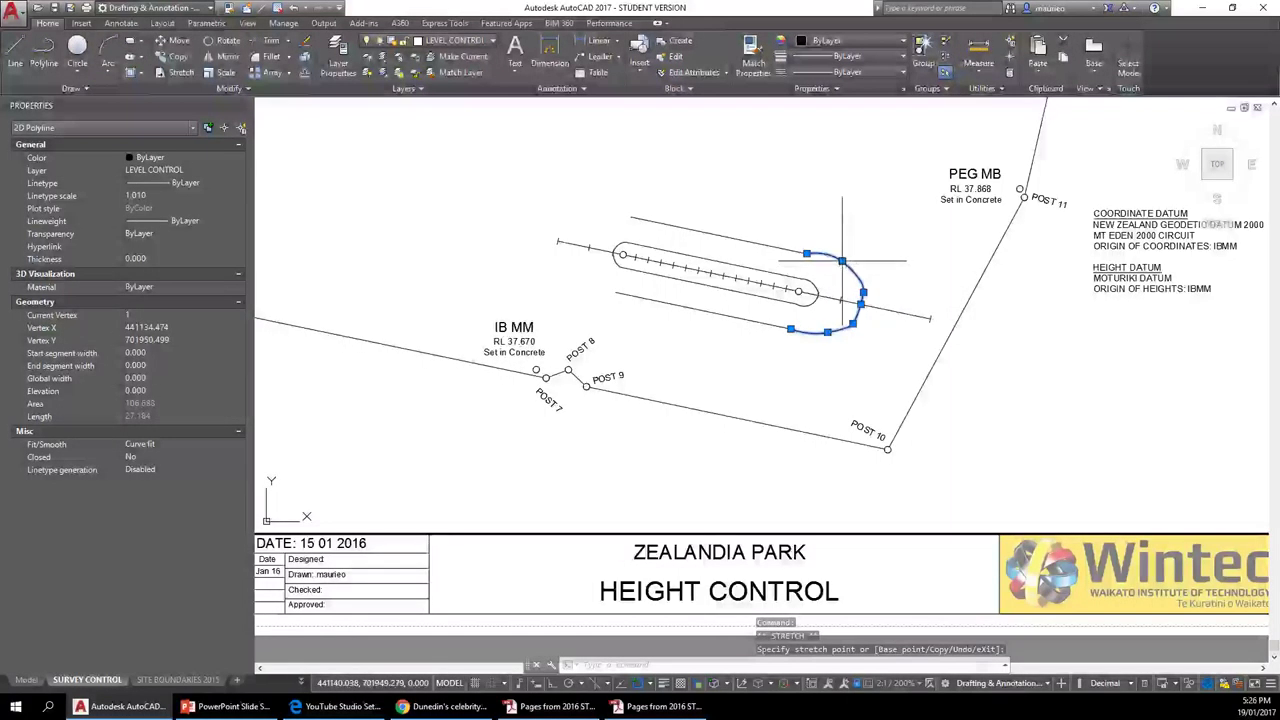
{"action": "left_click", "coordinate": [838, 265]}
With Osnap off, drag the end, middle and bottom vertices to tighten the curve.
{"action": "left_click", "coordinate": [650, 682]}
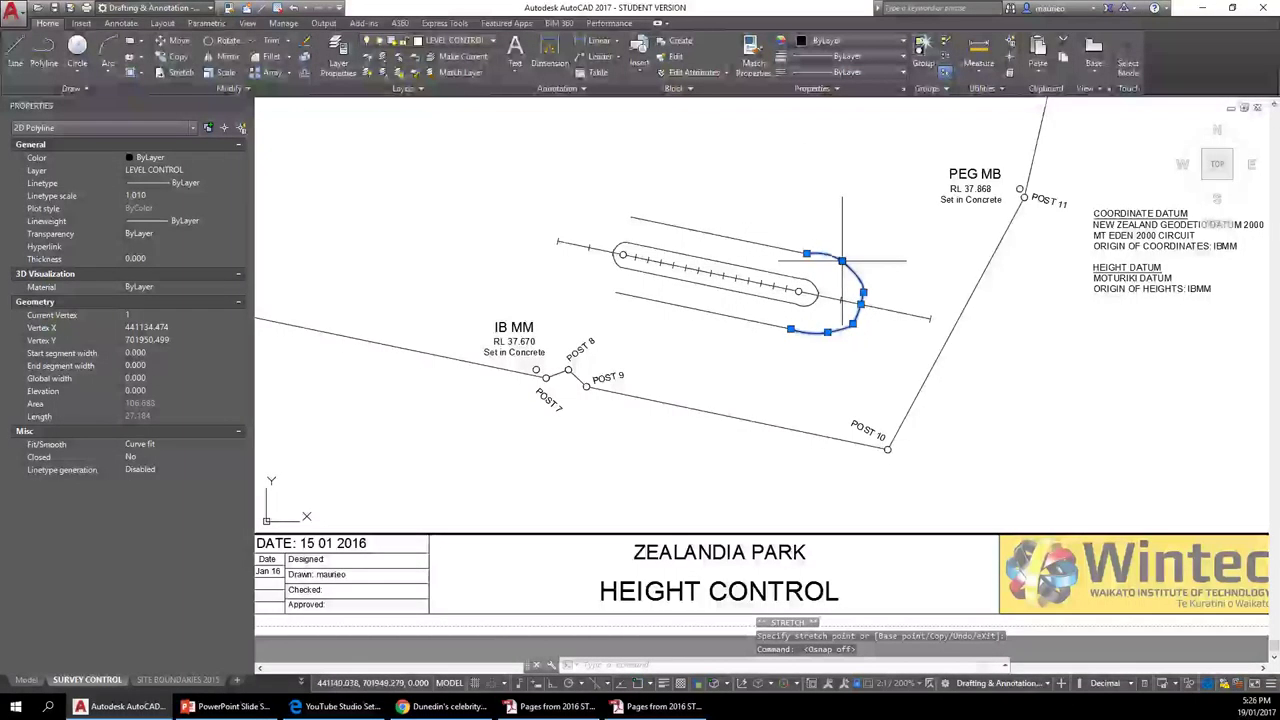
{"action": "left_click", "coordinate": [840, 262]}
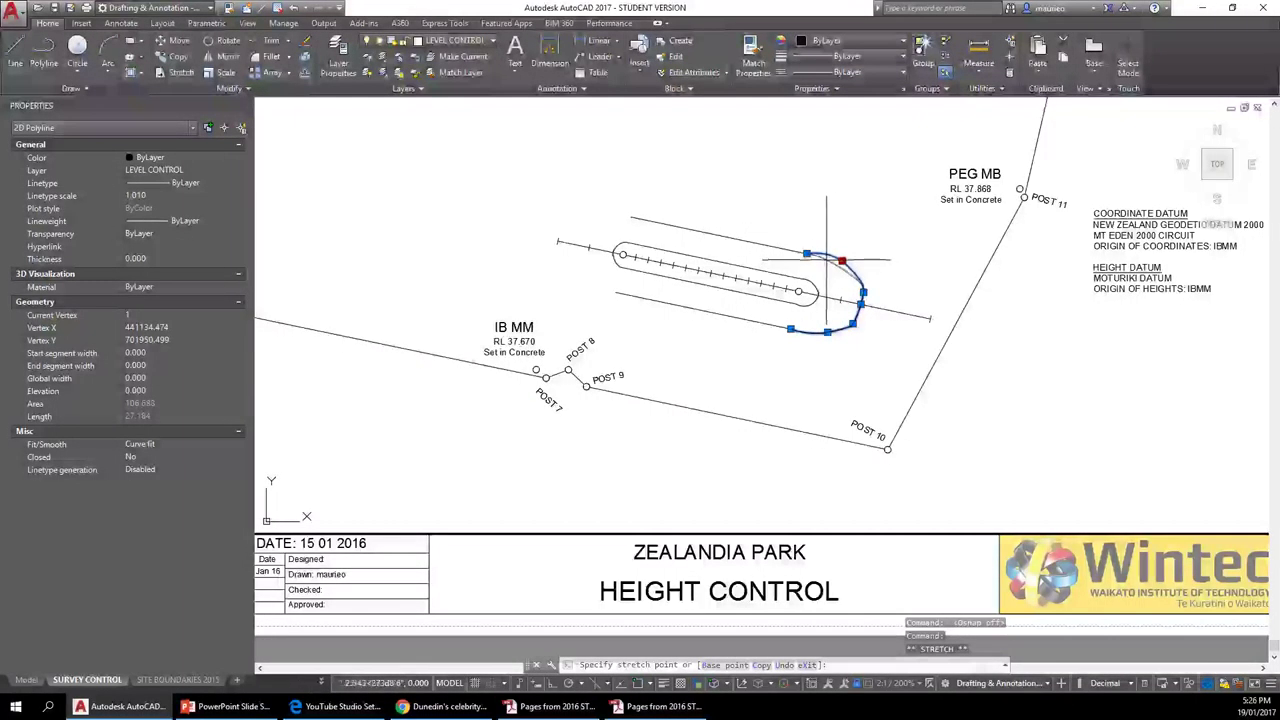
{"action": "left_click", "coordinate": [824, 259]}
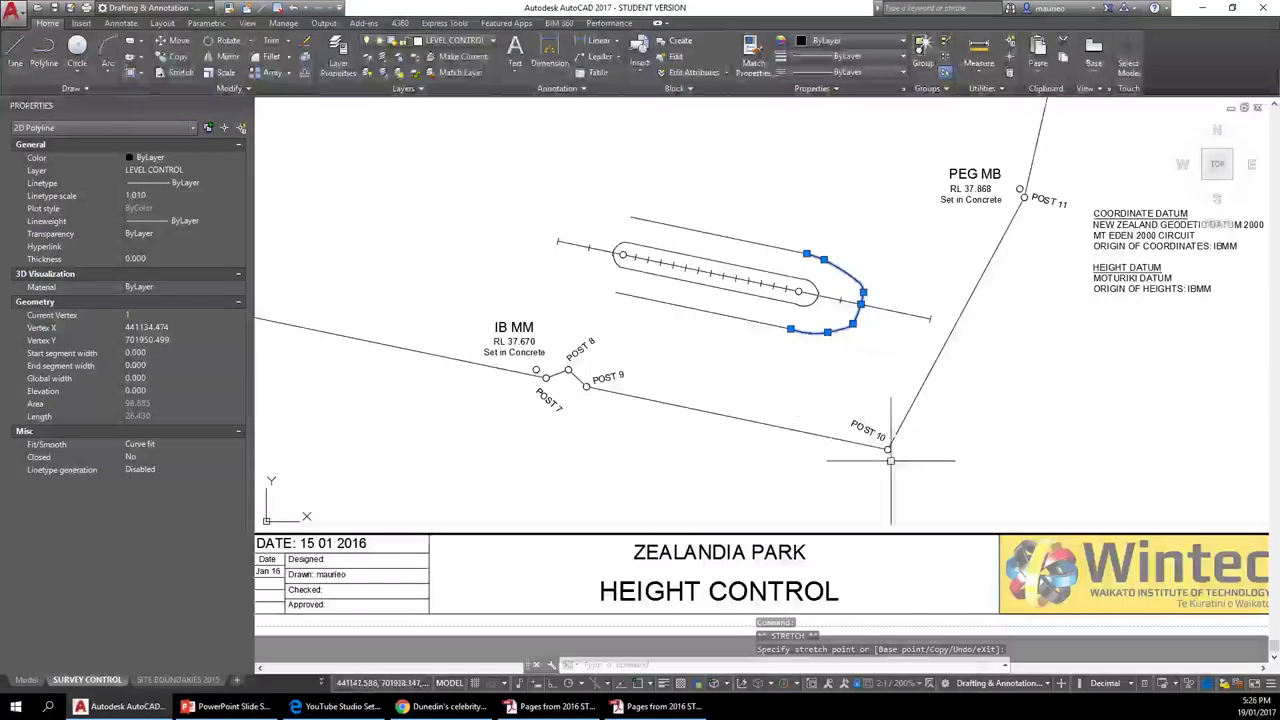
{"action": "left_click", "coordinate": [863, 292]}
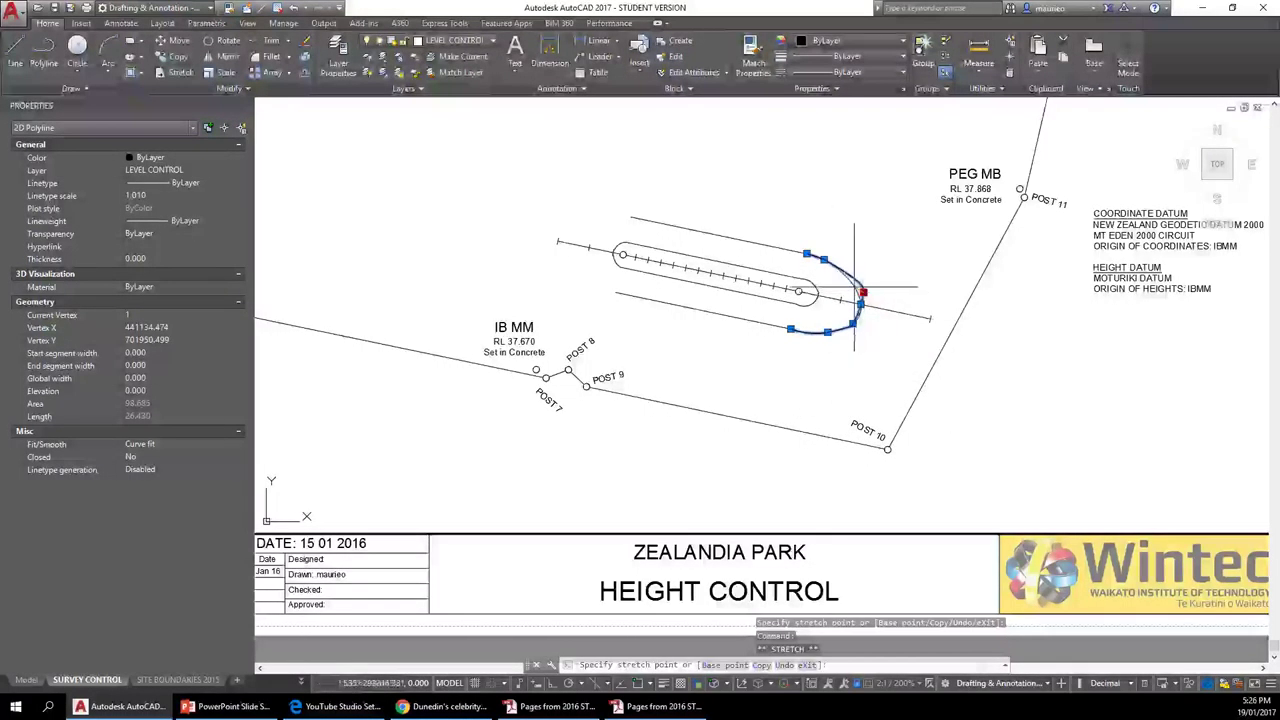
{"action": "left_click", "coordinate": [852, 285]}
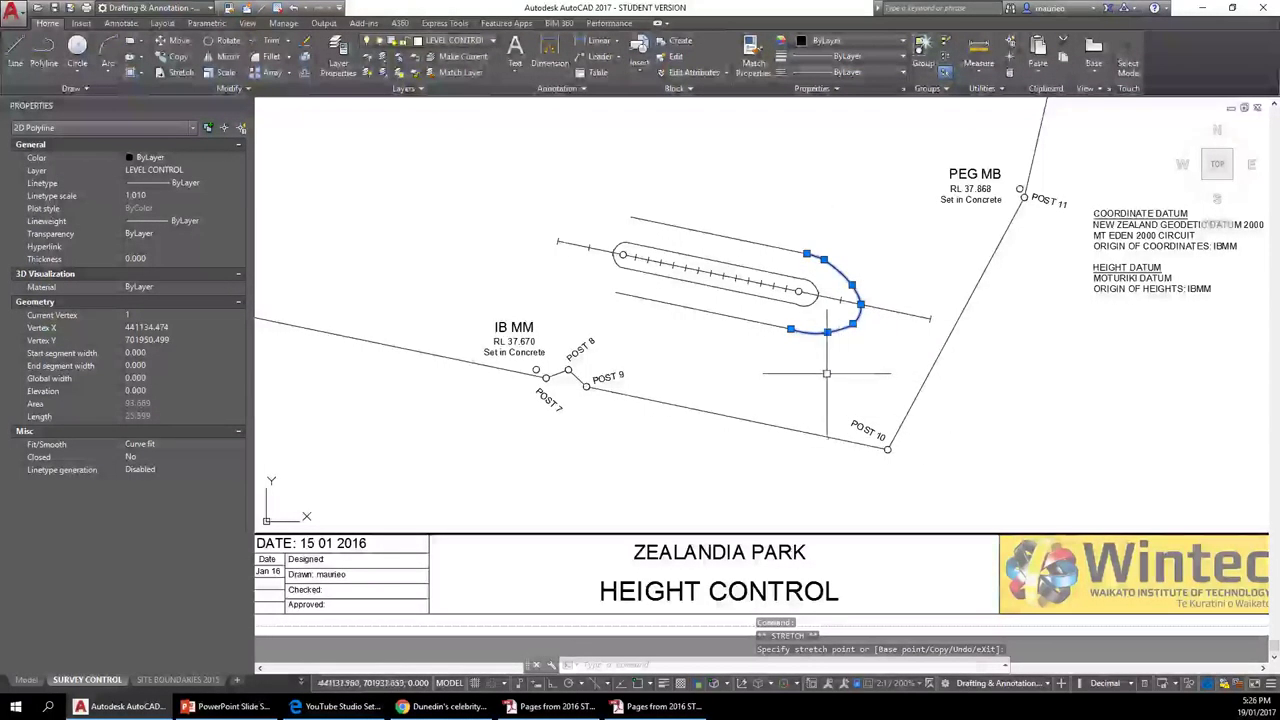
{"action": "left_click", "coordinate": [827, 331]}
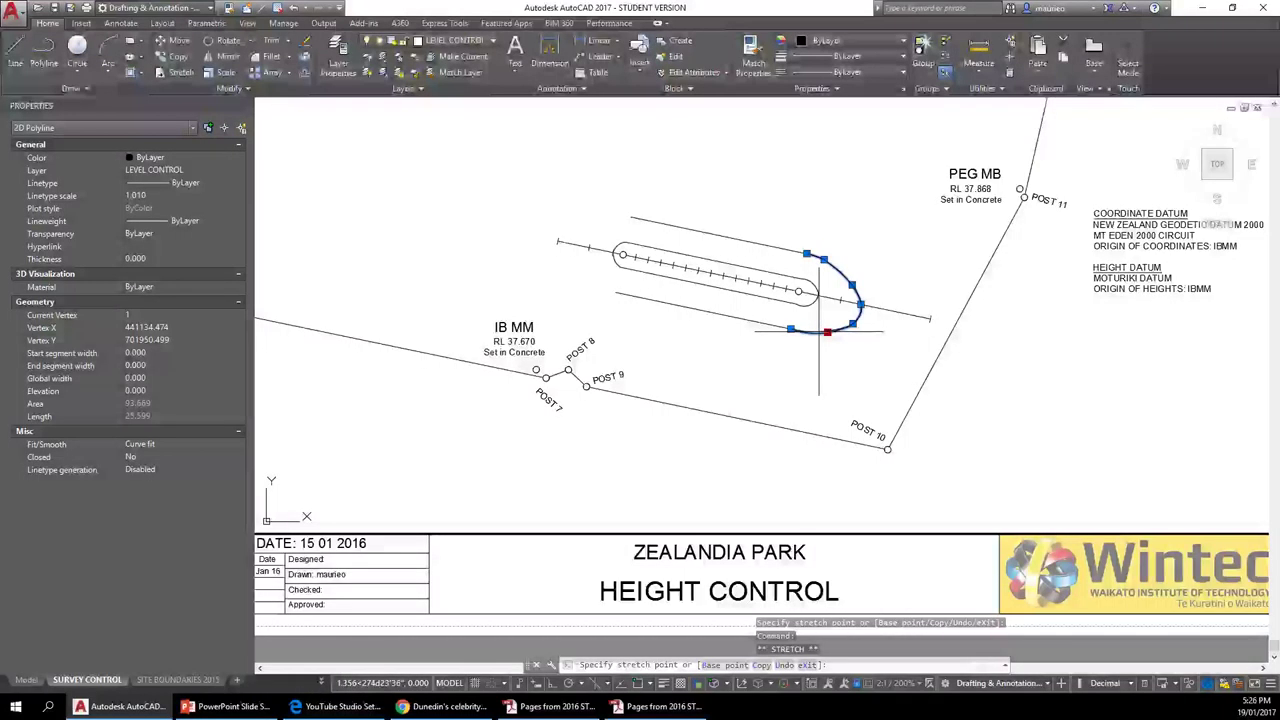
{"action": "left_click", "coordinate": [819, 331]}
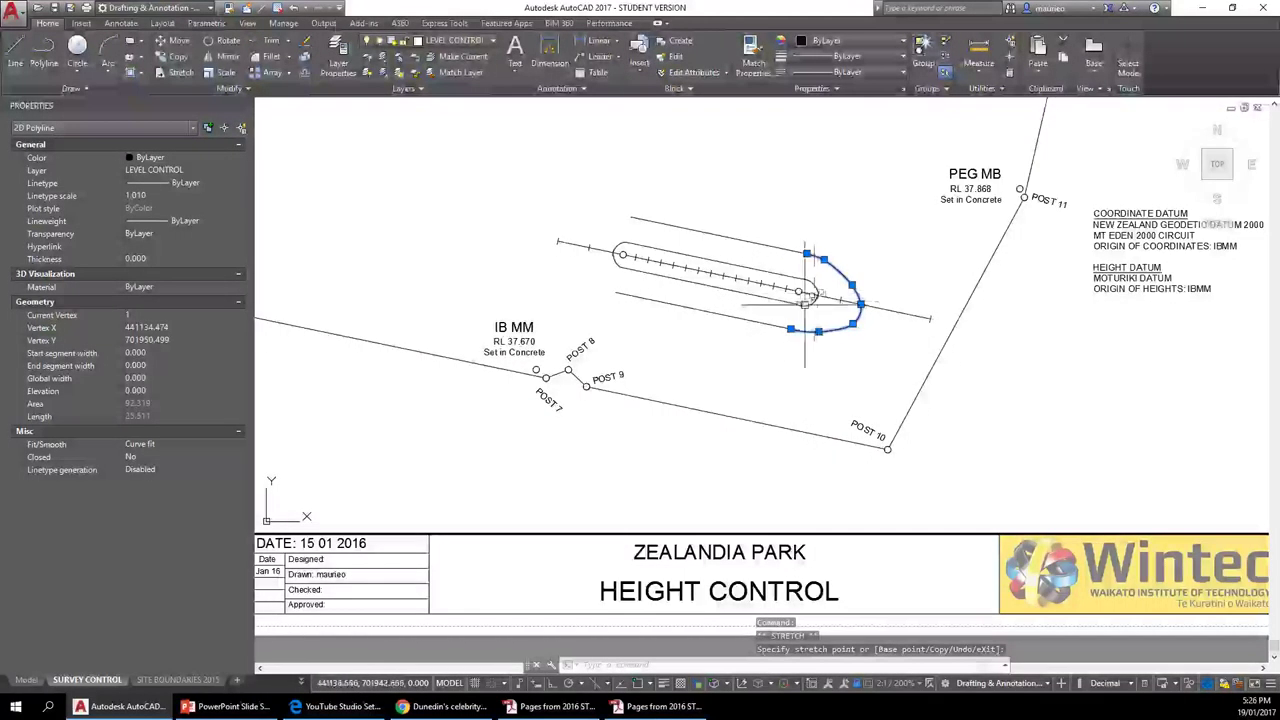
{"action": "left_click", "coordinate": [806, 300]}
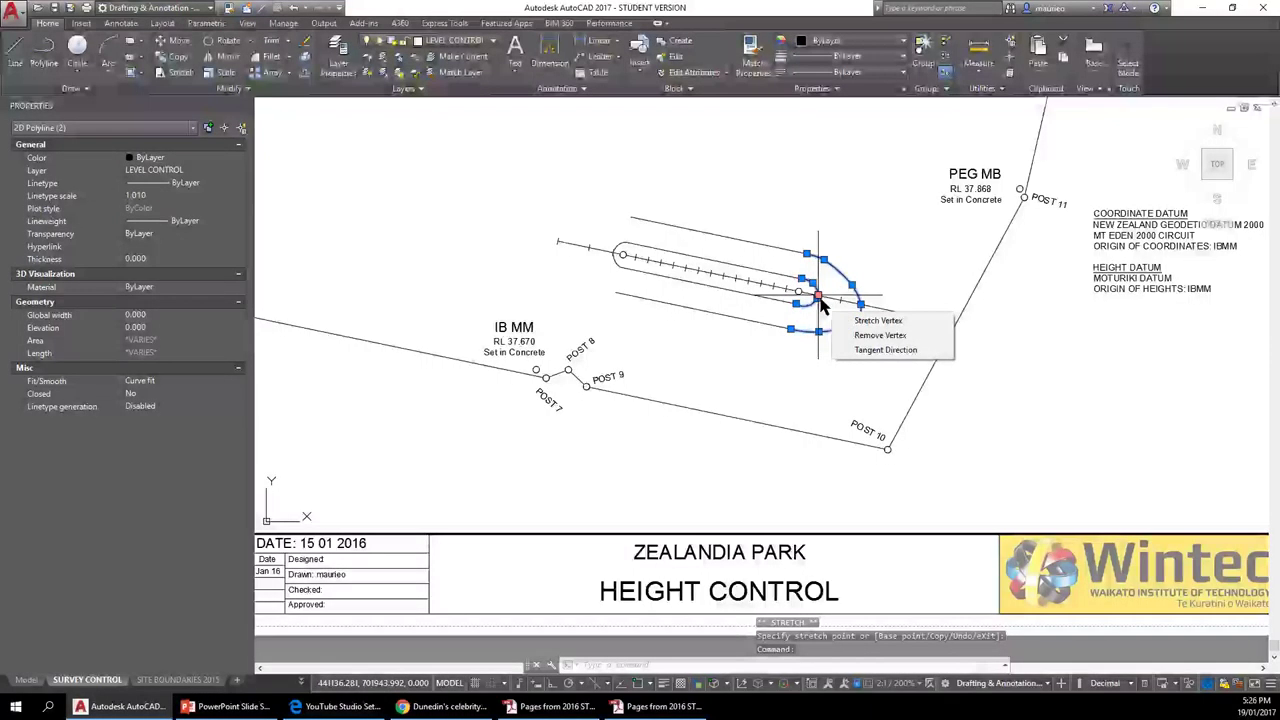
{"action": "left_click", "coordinate": [817, 297]}
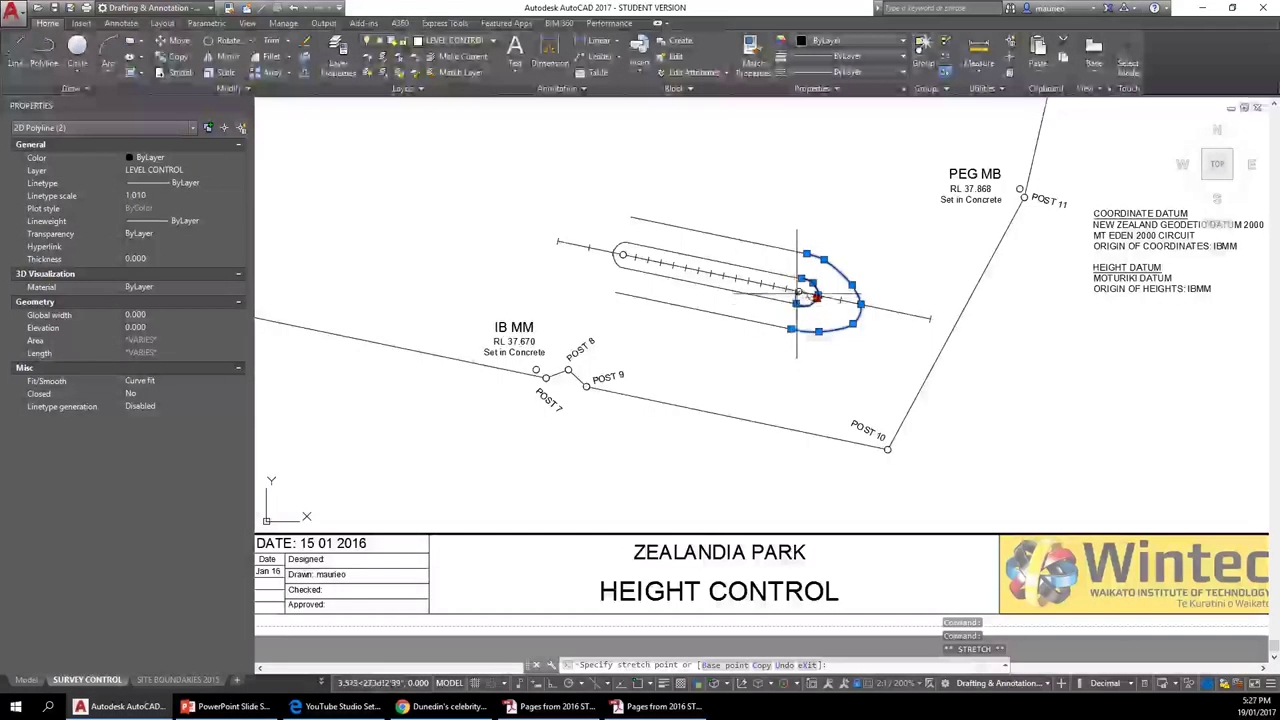
Drop the last grabbed vertex of the right-end curve and deselect the outline.
{"action": "scroll", "coordinate": [812, 300], "scroll_direction": "up", "scroll_amount": 4}
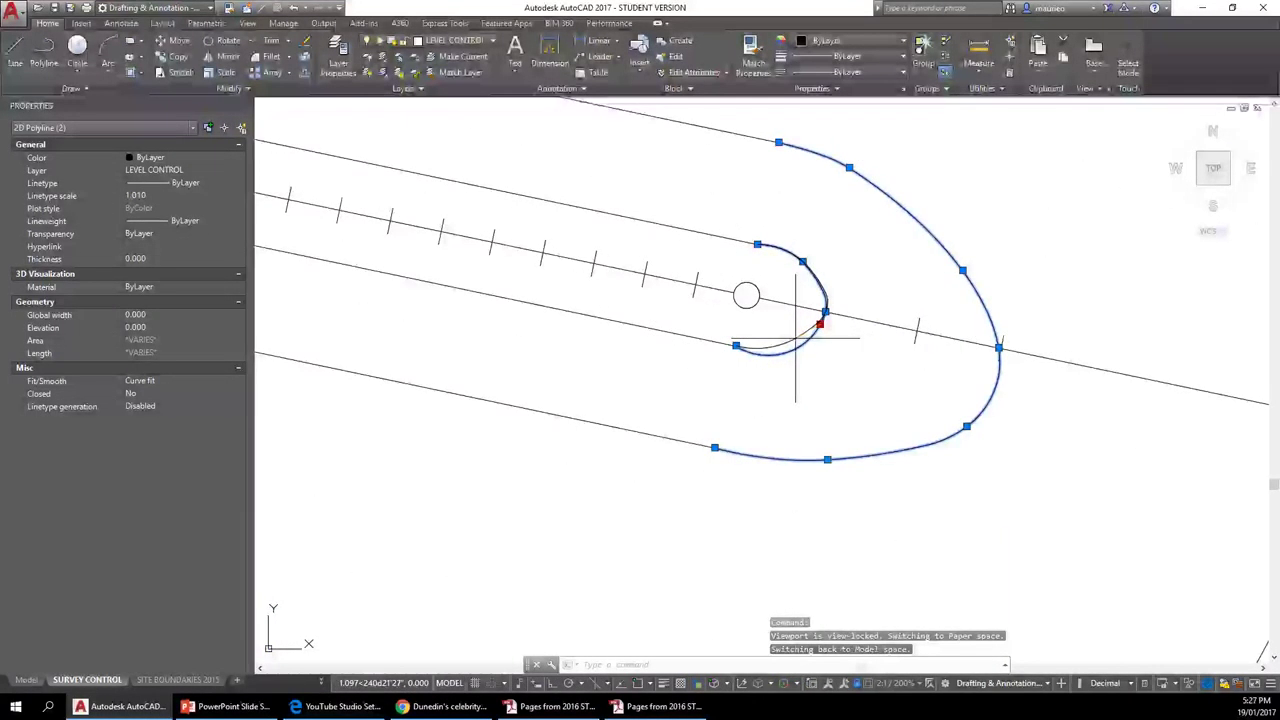
{"action": "left_click", "coordinate": [797, 342]}
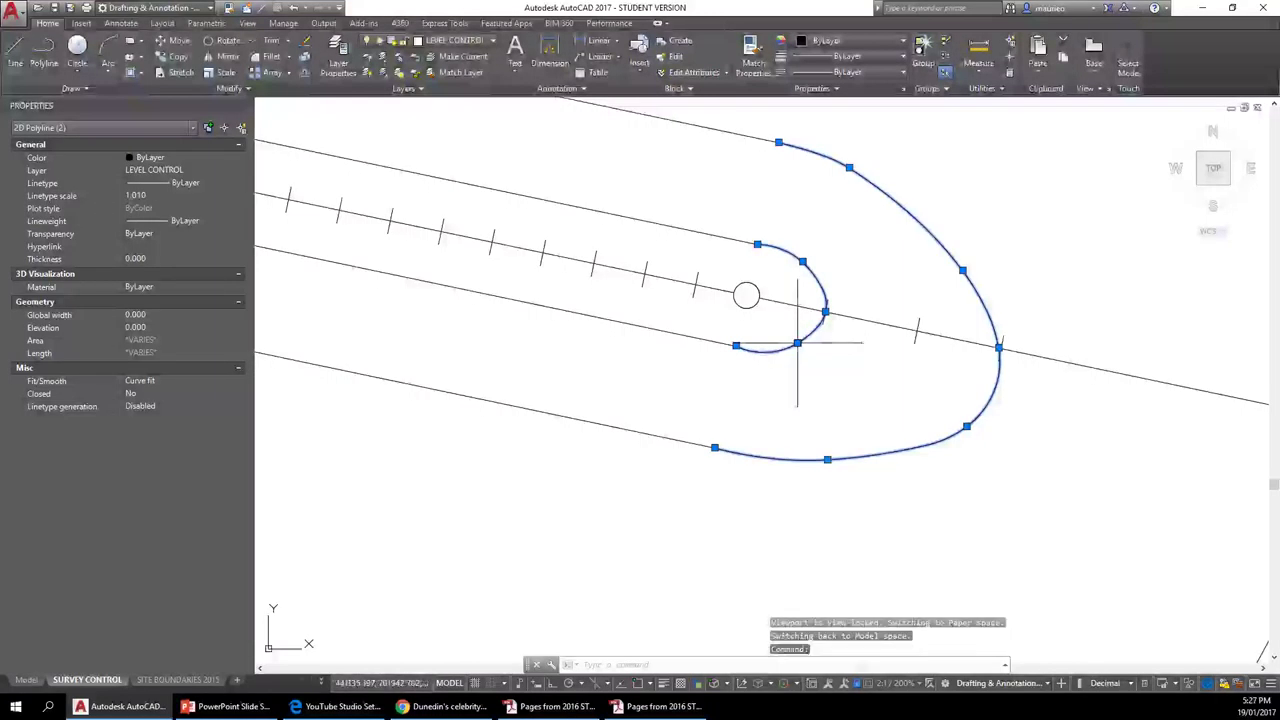
{"action": "scroll", "coordinate": [880, 385], "scroll_direction": "down", "scroll_amount": 5}
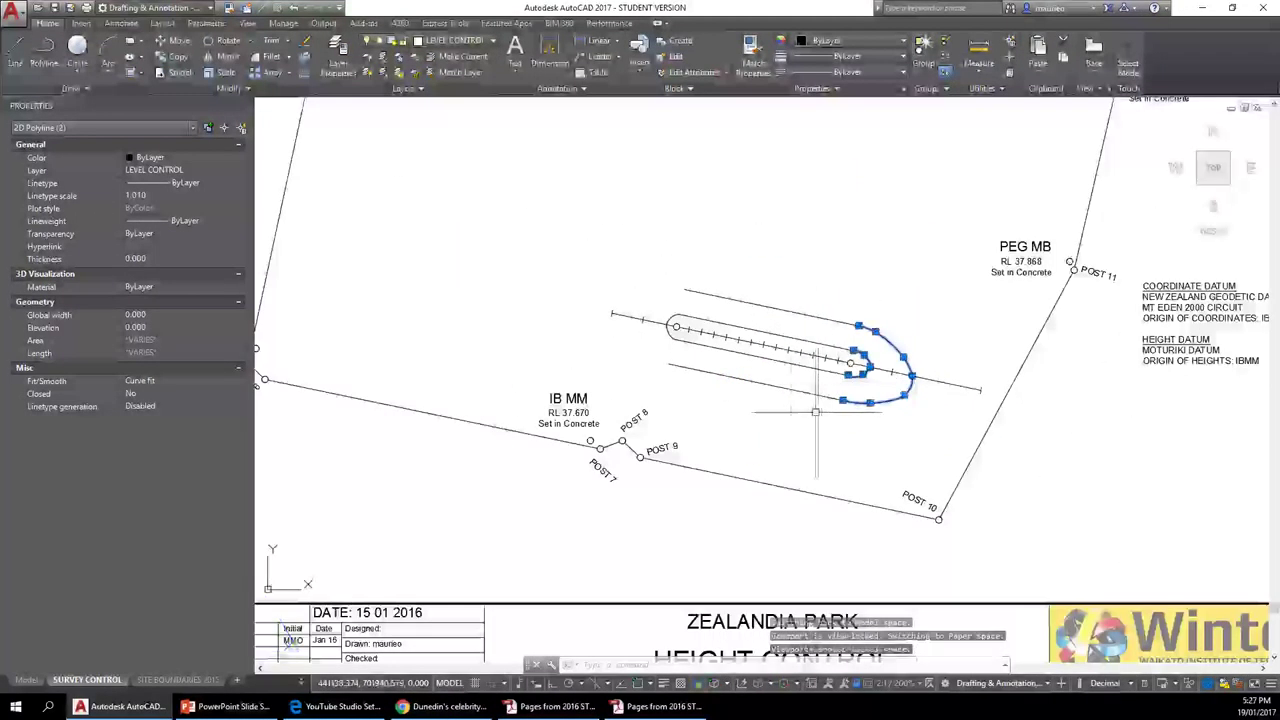
{"action": "scroll", "coordinate": [812, 423], "scroll_direction": "down", "scroll_amount": 2}
{"action": "scroll", "coordinate": [760, 380], "scroll_direction": "up", "scroll_amount": 5}
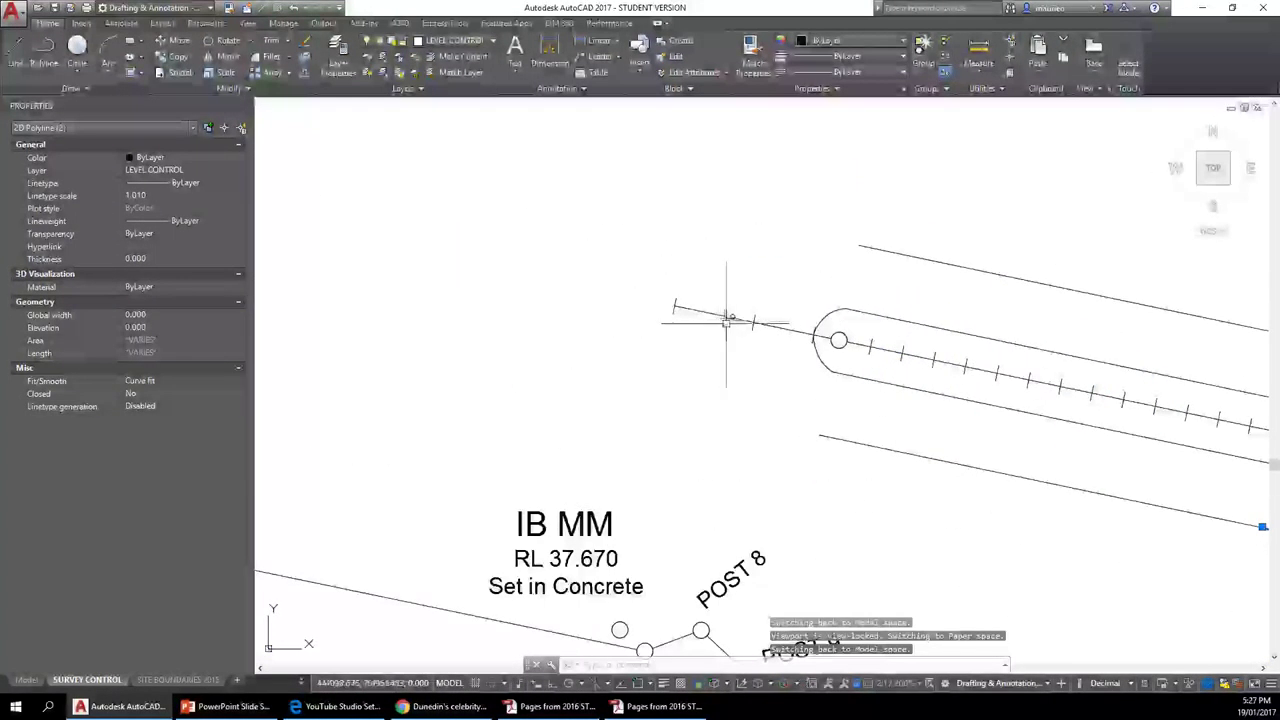
{"action": "scroll", "coordinate": [733, 375], "scroll_direction": "down", "scroll_amount": 1}
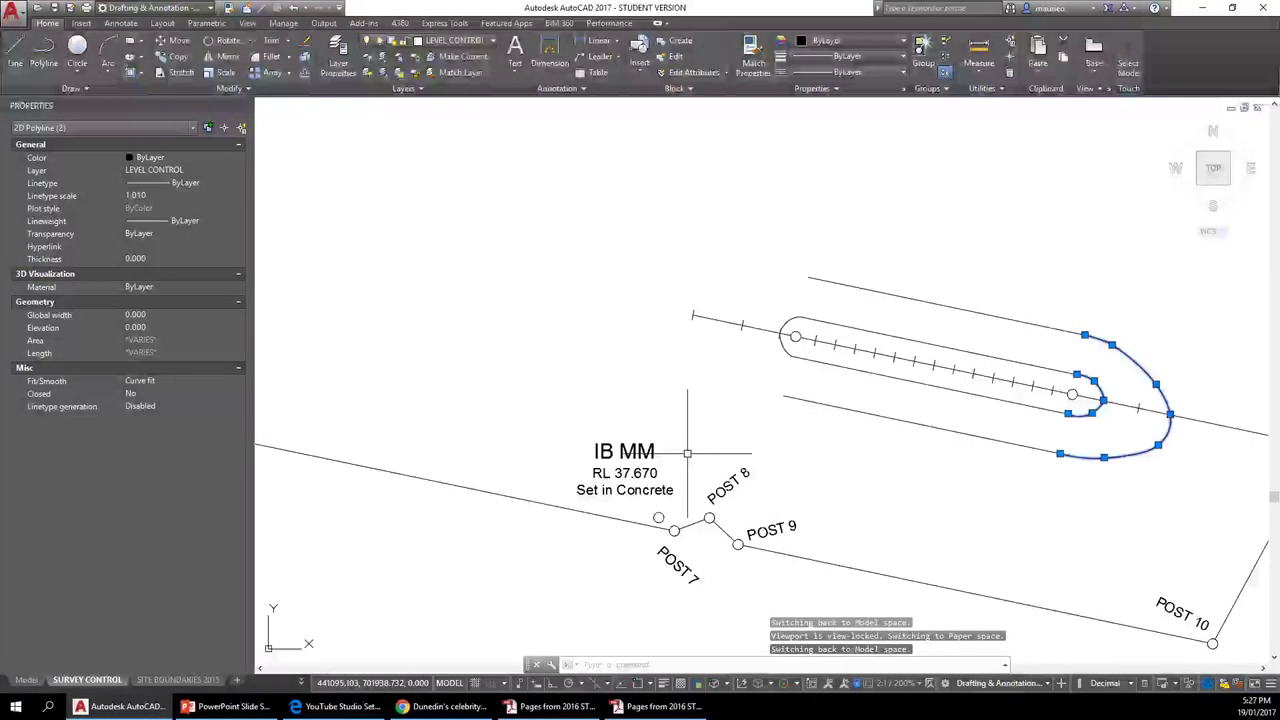
{"action": "key", "text": "Escape"}
{"action": "key", "text": "Escape"}
{"action": "key", "text": "Escape"}
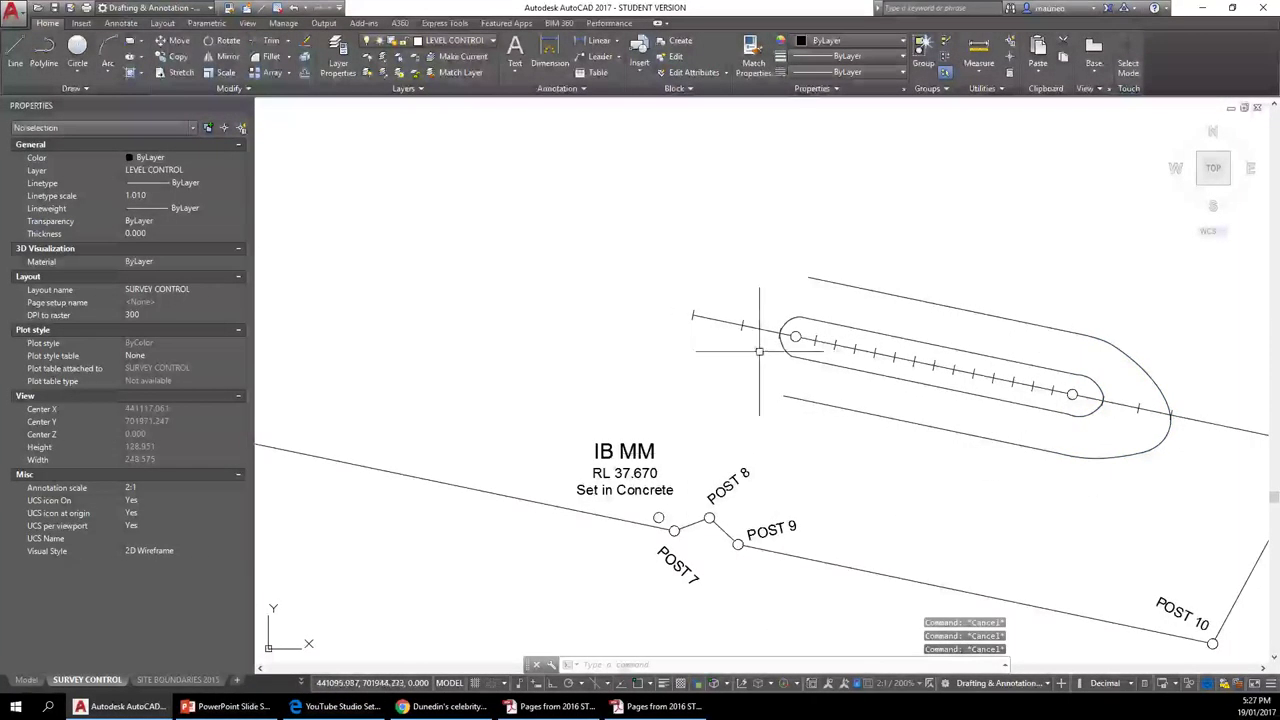
Zoom out to the ZEALANDIA PARK HEIGHT CONTROL sheet, then grab the right-end outline's tip vertex.
{"action": "right_click", "coordinate": [818, 213]}
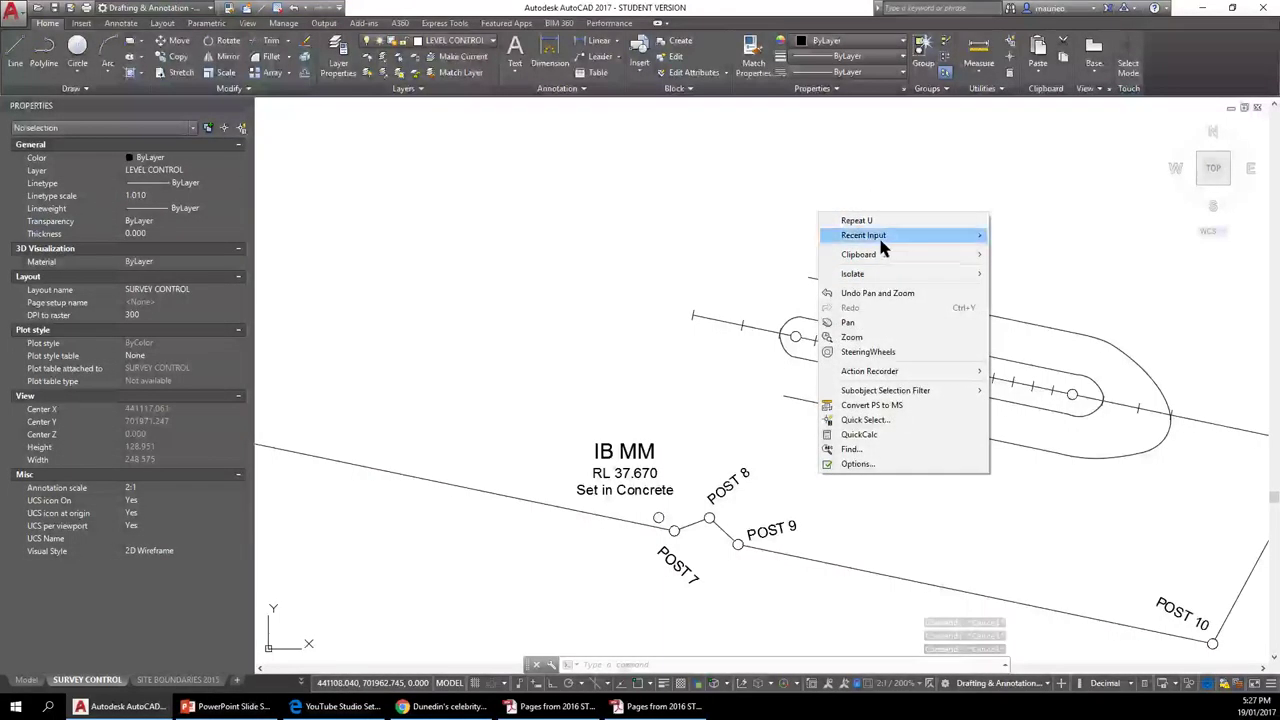
{"action": "mouse_move", "coordinate": [862, 283]}
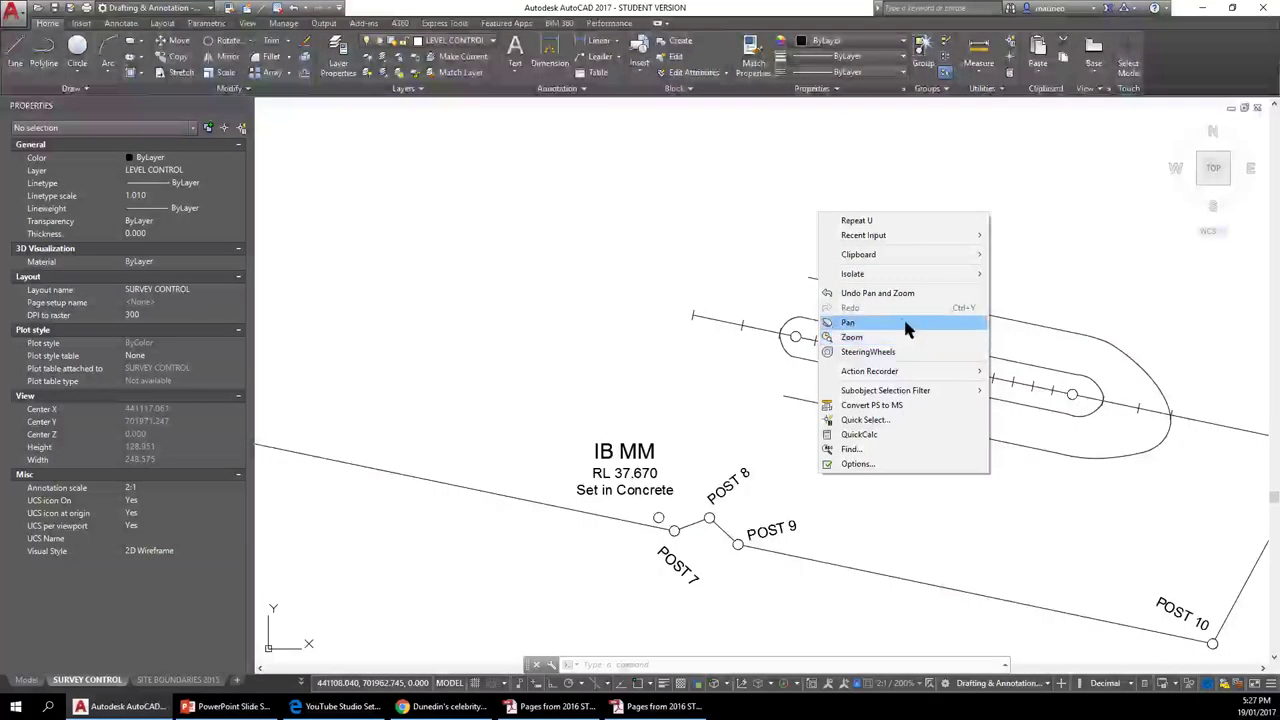
{"action": "left_click", "coordinate": [815, 179]}
{"action": "left_click", "coordinate": [818, 183]}
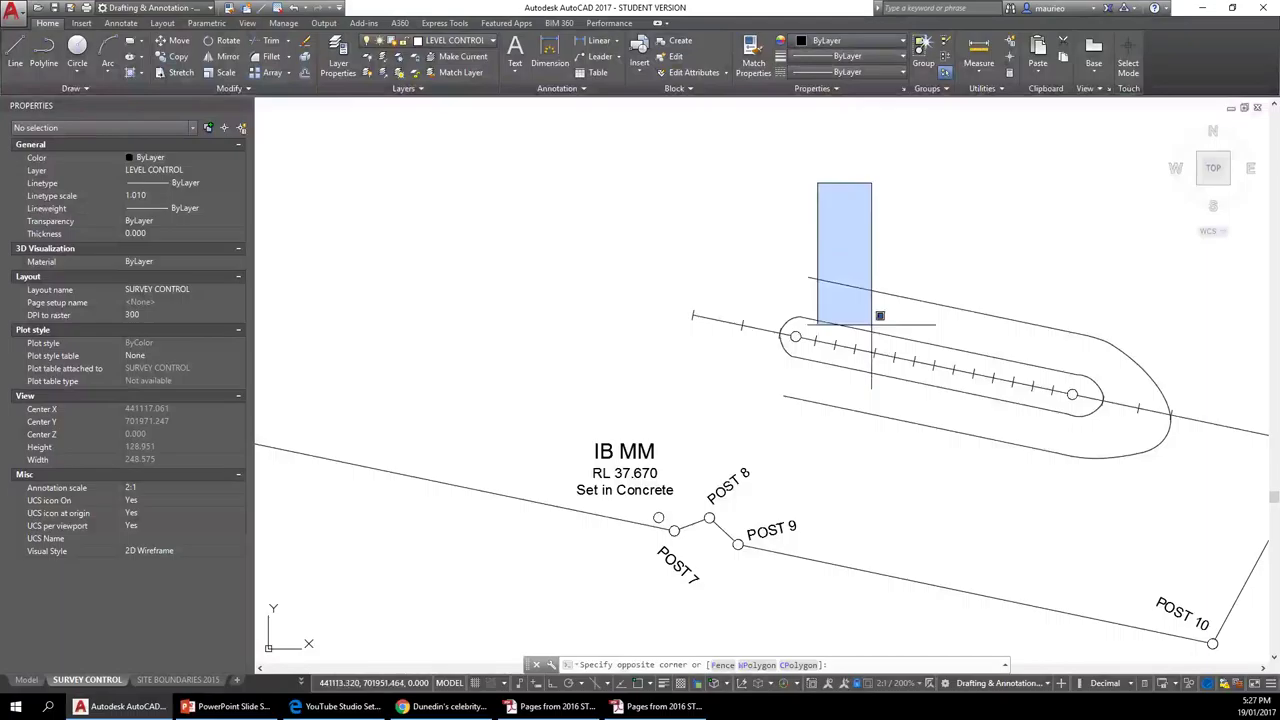
{"action": "left_click", "coordinate": [795, 133]}
{"action": "scroll", "coordinate": [1002, 401], "scroll_direction": "down", "scroll_amount": 5}
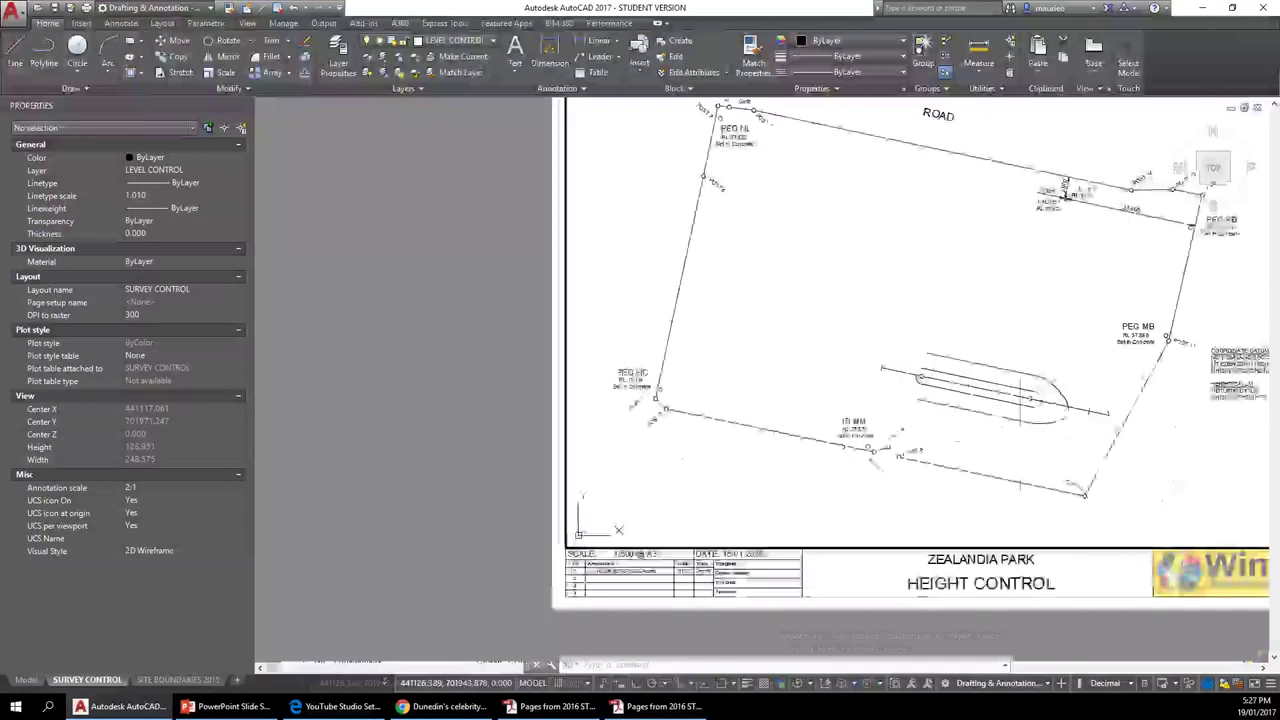
{"action": "middle_click_drag", "start_coordinate": [971, 385], "coordinate": [671, 255]}
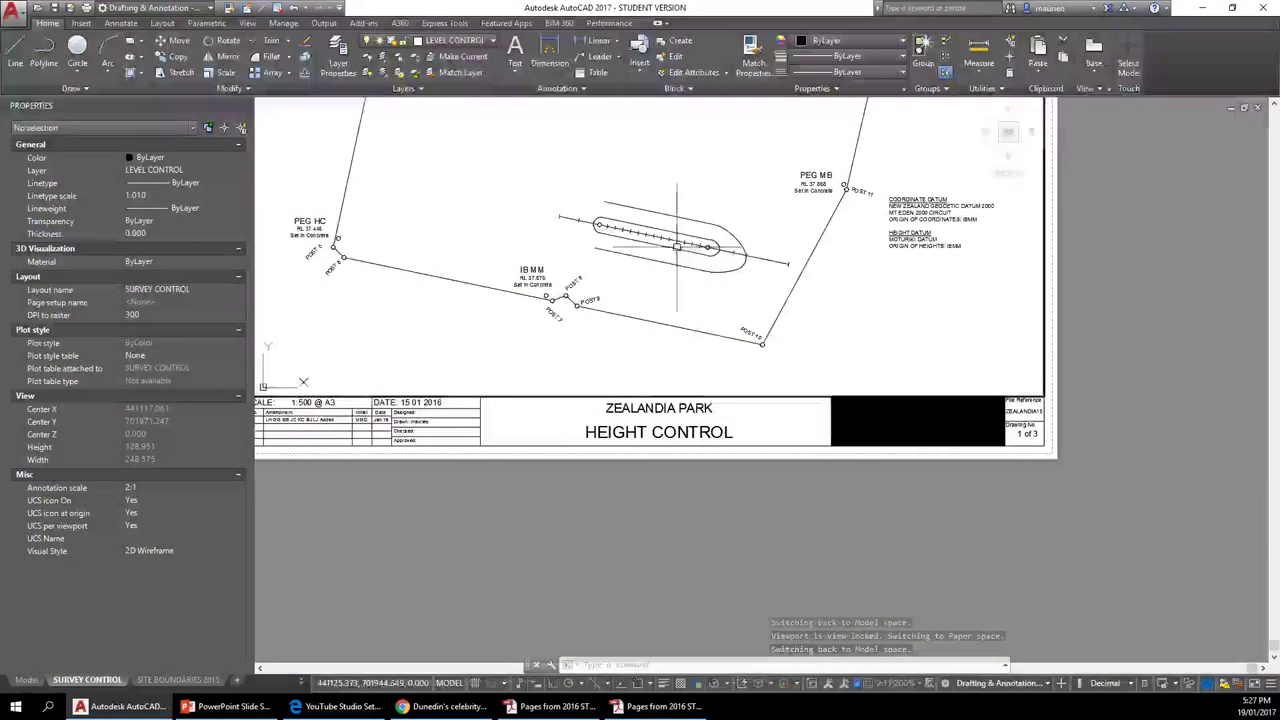
{"action": "scroll", "coordinate": [671, 255], "scroll_direction": "up", "scroll_amount": 2}
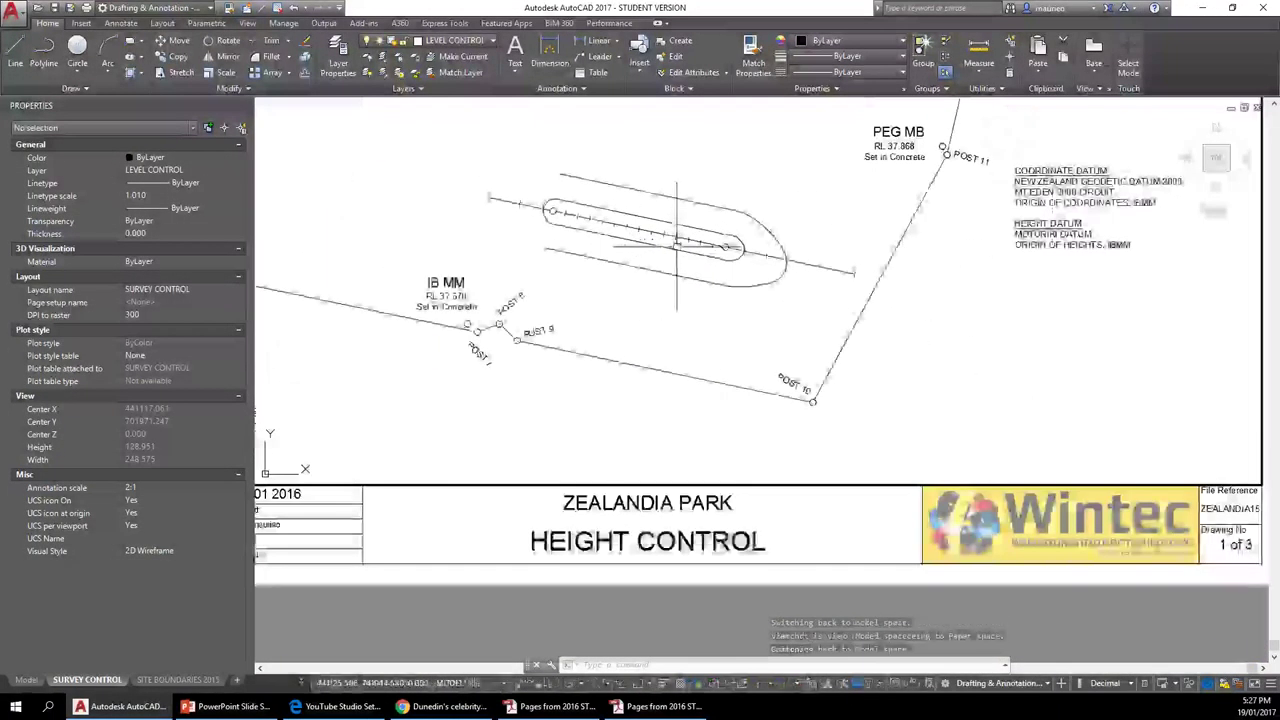
{"action": "left_click", "coordinate": [778, 240]}
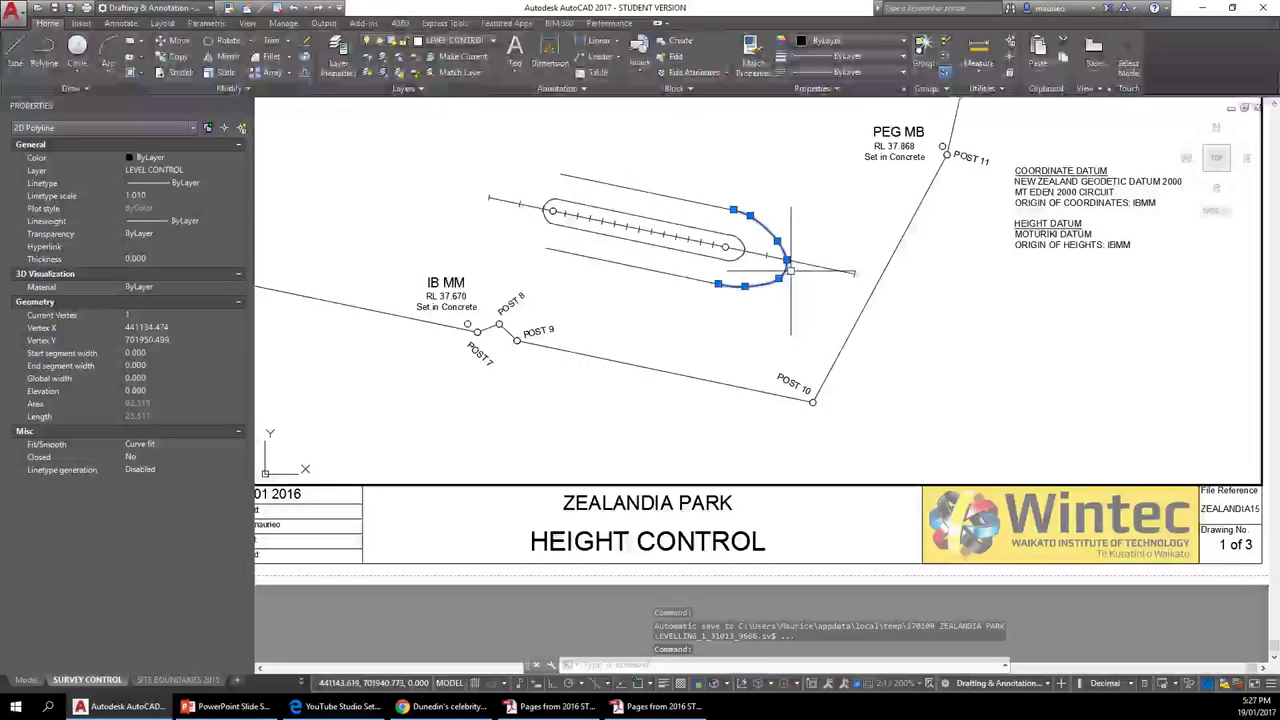
{"action": "left_click", "coordinate": [787, 260]}
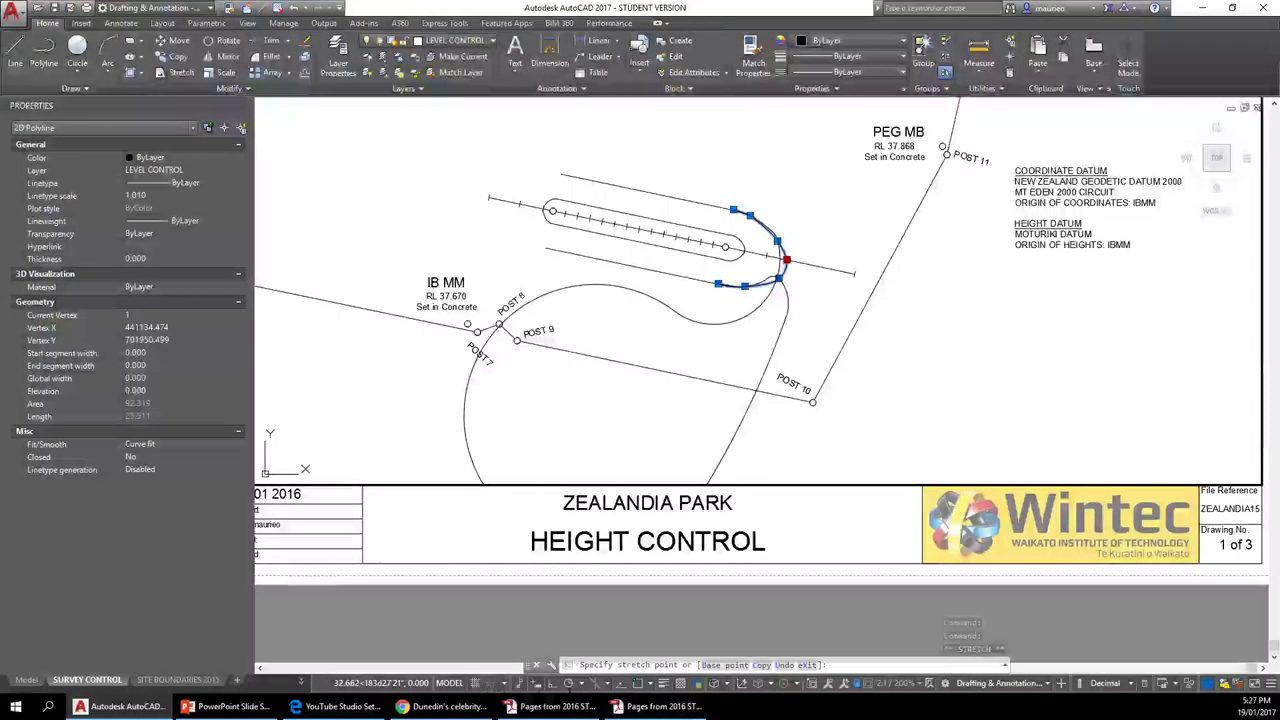
Turn object snap back on, cancel the stretch and erase the right-end curved outline.
{"action": "left_click", "coordinate": [637, 683]}
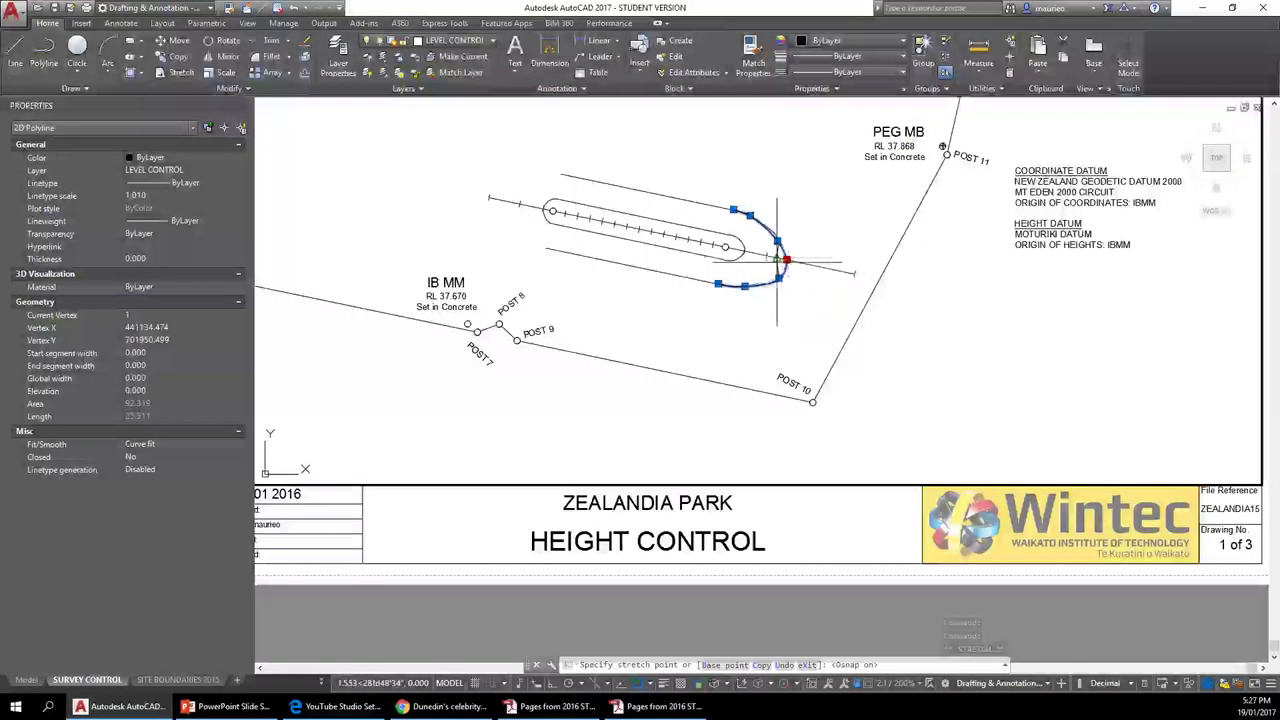
{"action": "key", "text": "Escape"}
{"action": "key", "text": "Escape"}
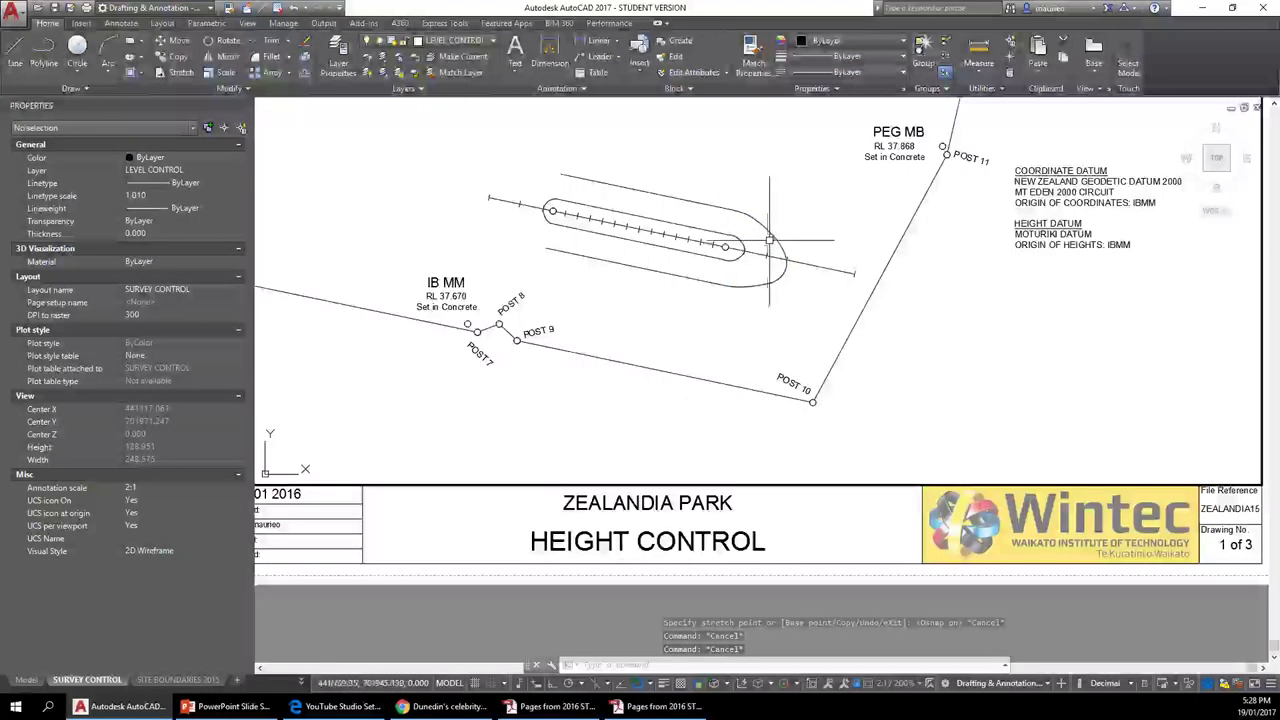
{"action": "left_click", "coordinate": [772, 237]}
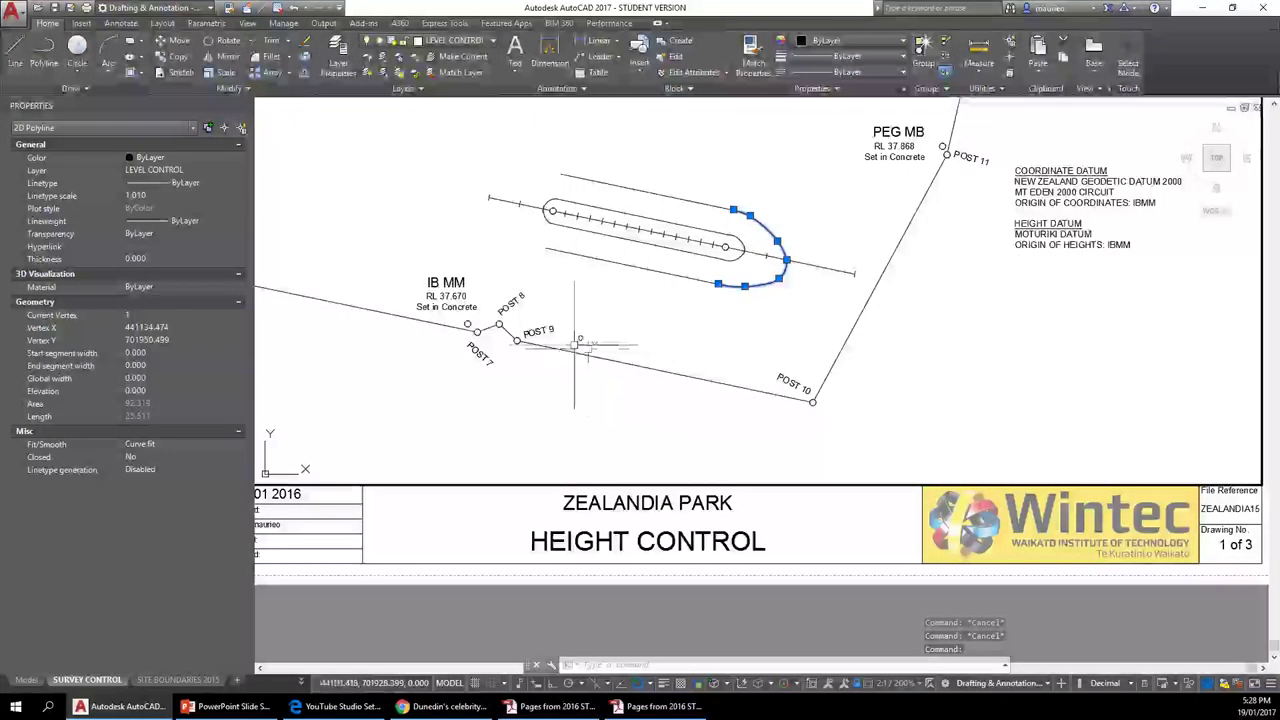
{"action": "key", "text": "Delete"}
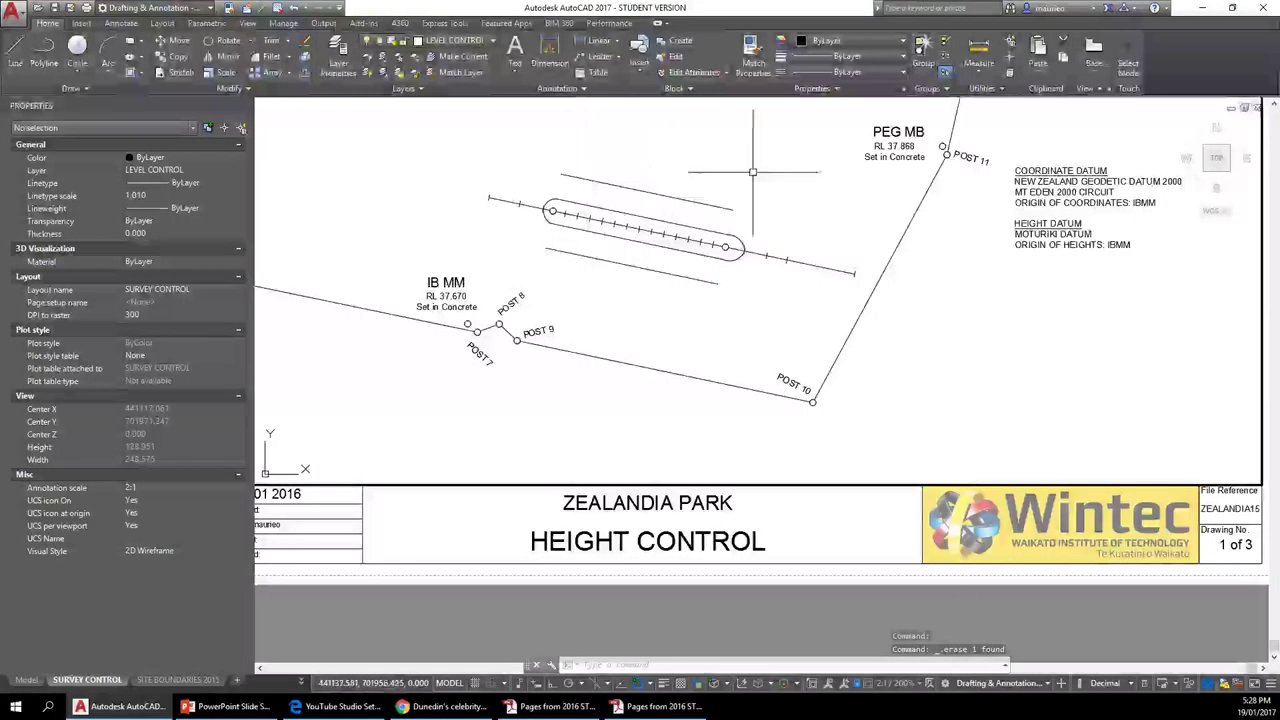
Start PEDIT from Recent Input, look through its options, then cancel it.
{"action": "right_click", "coordinate": [777, 145]}
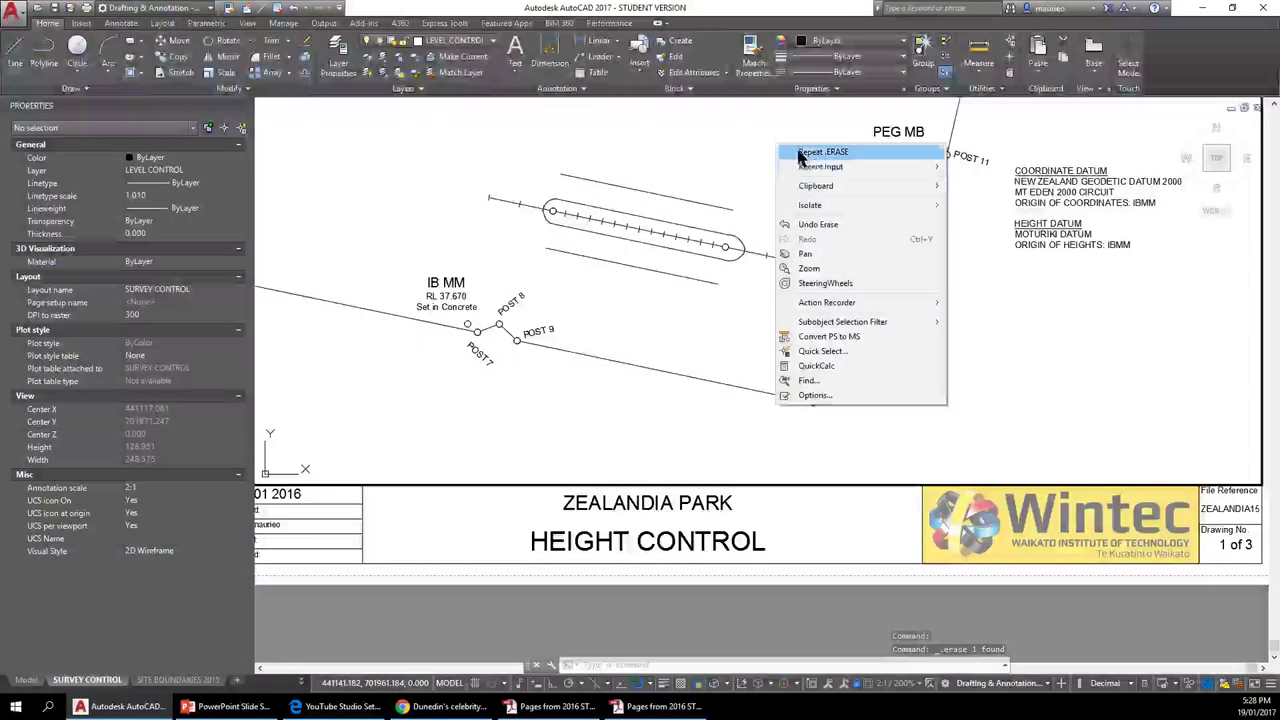
{"action": "mouse_move", "coordinate": [828, 168]}
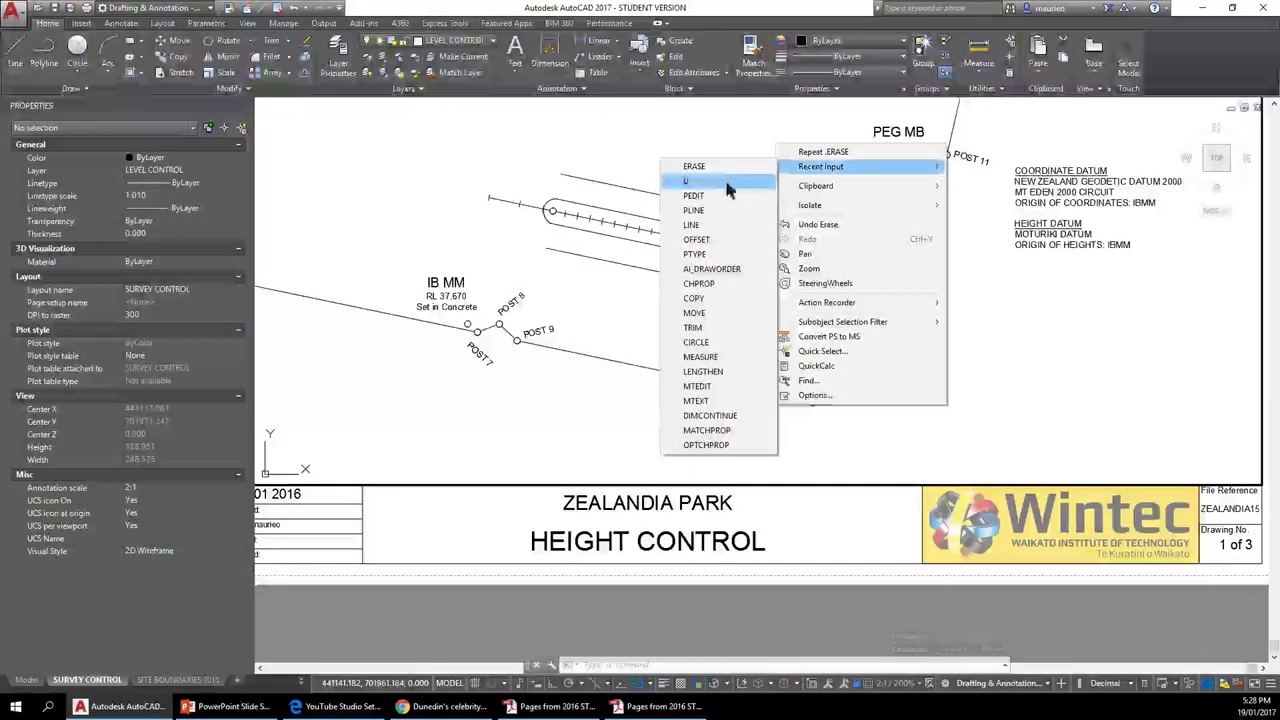
{"action": "left_click", "coordinate": [694, 196]}
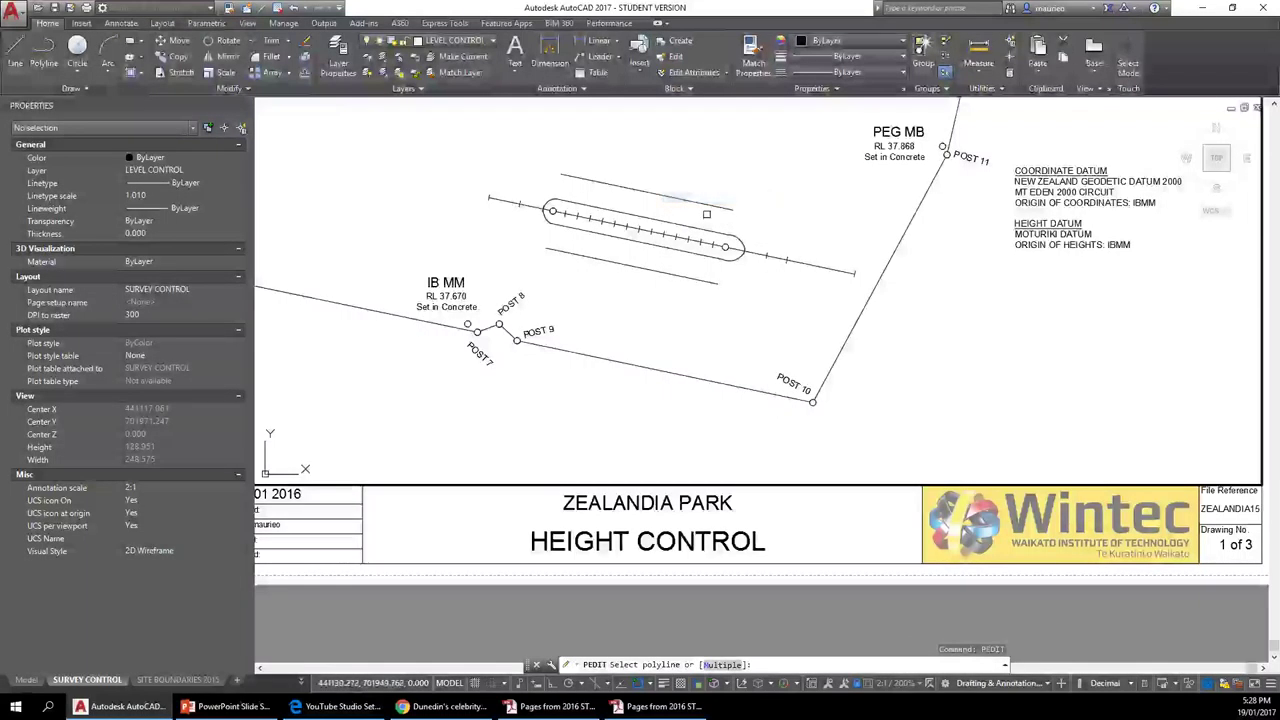
{"action": "right_click", "coordinate": [805, 153]}
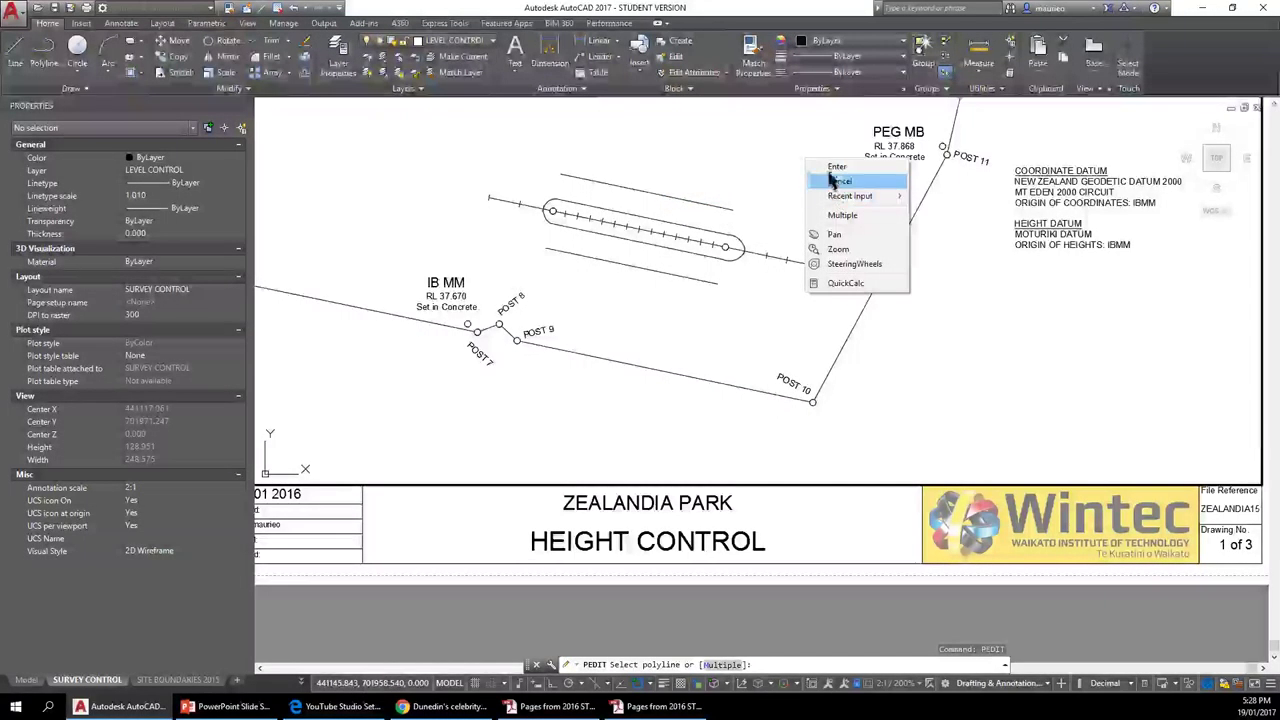
{"action": "left_click", "coordinate": [833, 168]}
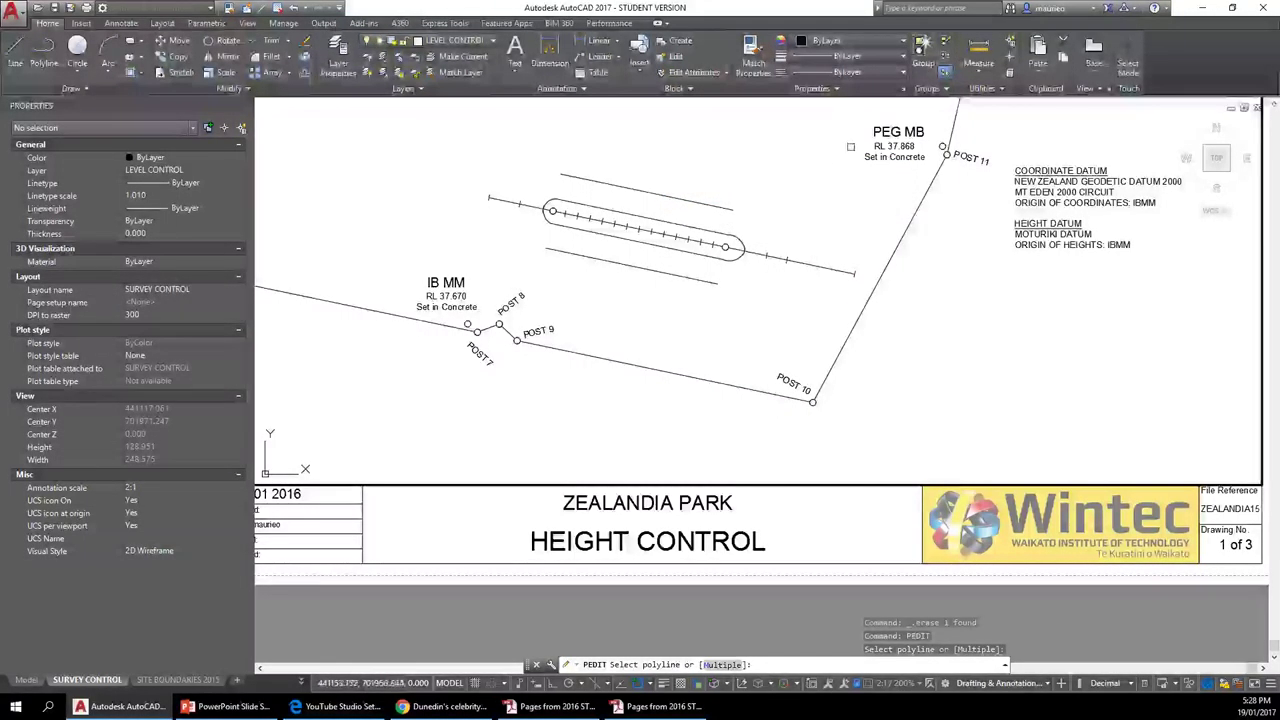
{"action": "right_click", "coordinate": [840, 145]}
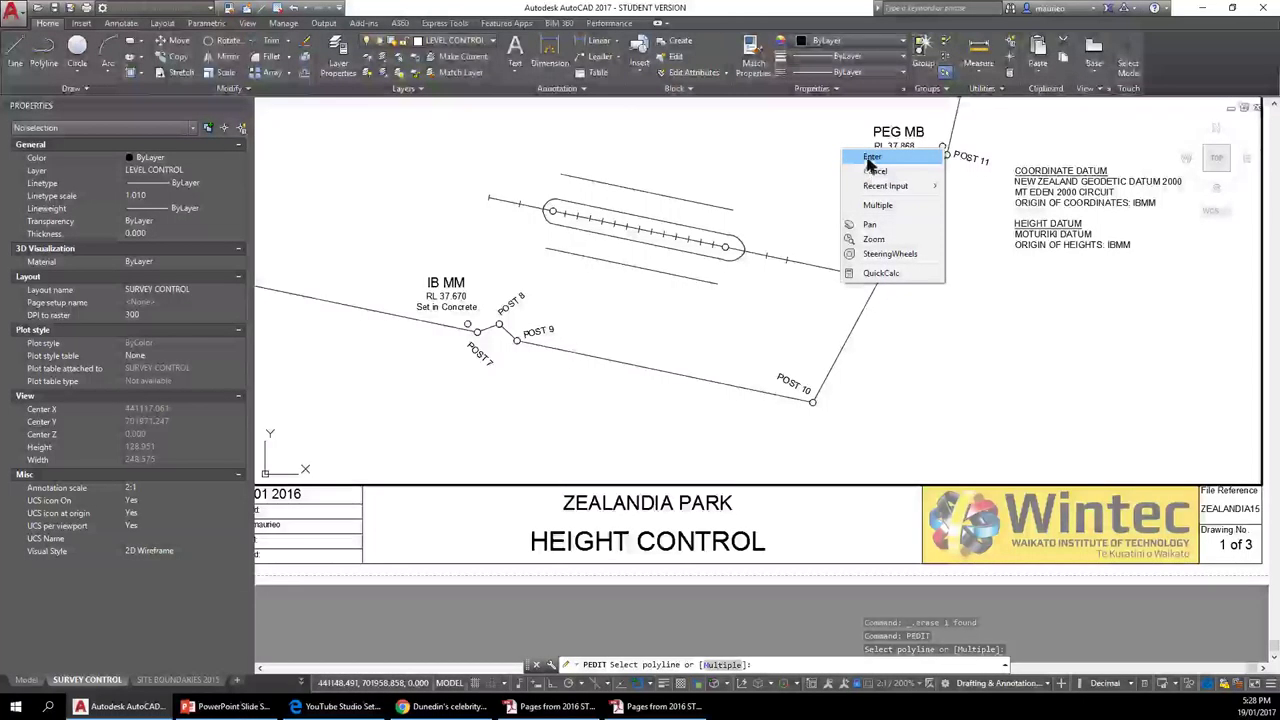
{"action": "key", "text": "Escape"}
{"action": "key", "text": "Escape"}
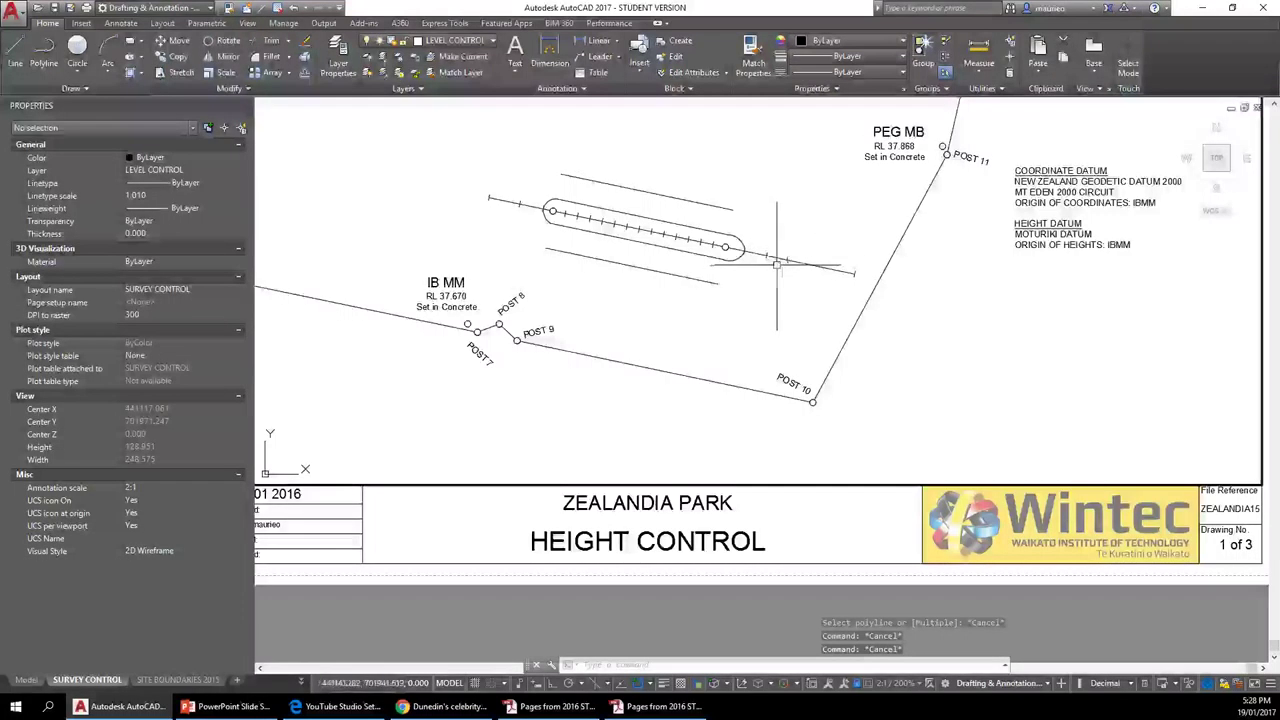
Start the PLINE command from Recent Input for the replacement outline.
{"action": "right_click", "coordinate": [766, 198]}
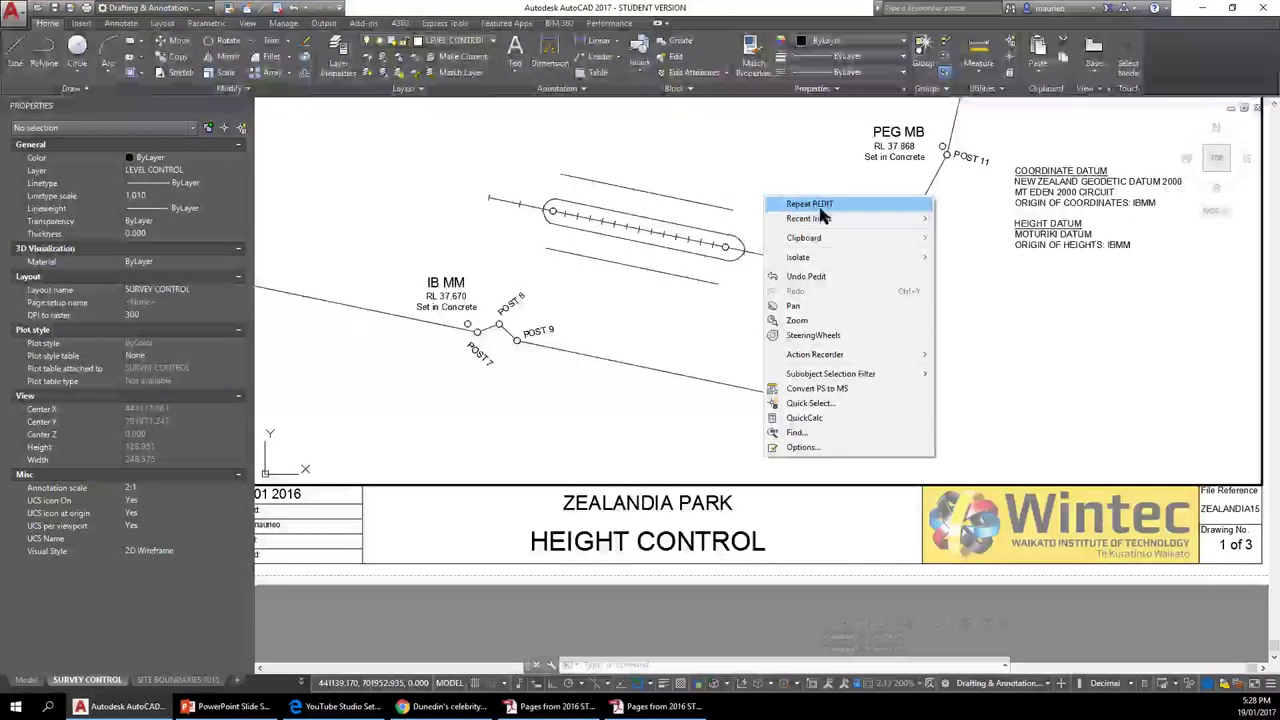
{"action": "mouse_move", "coordinate": [830, 228]}
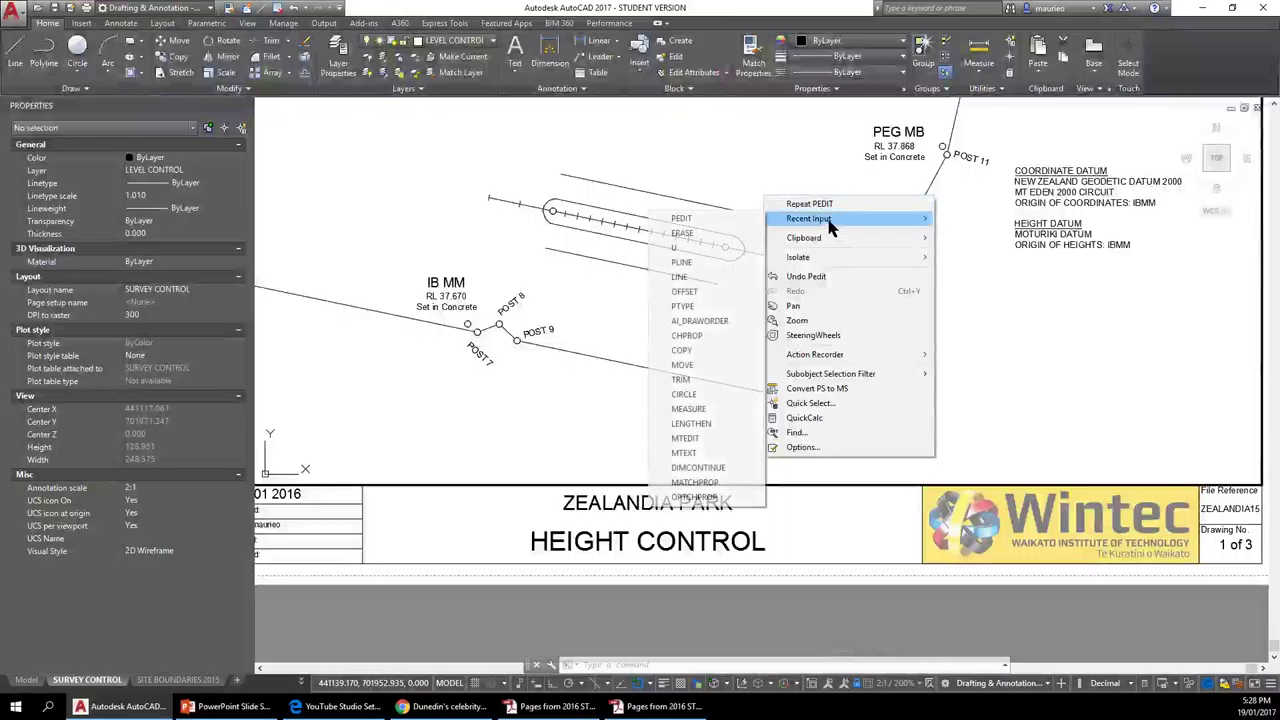
{"action": "left_click", "coordinate": [684, 263]}
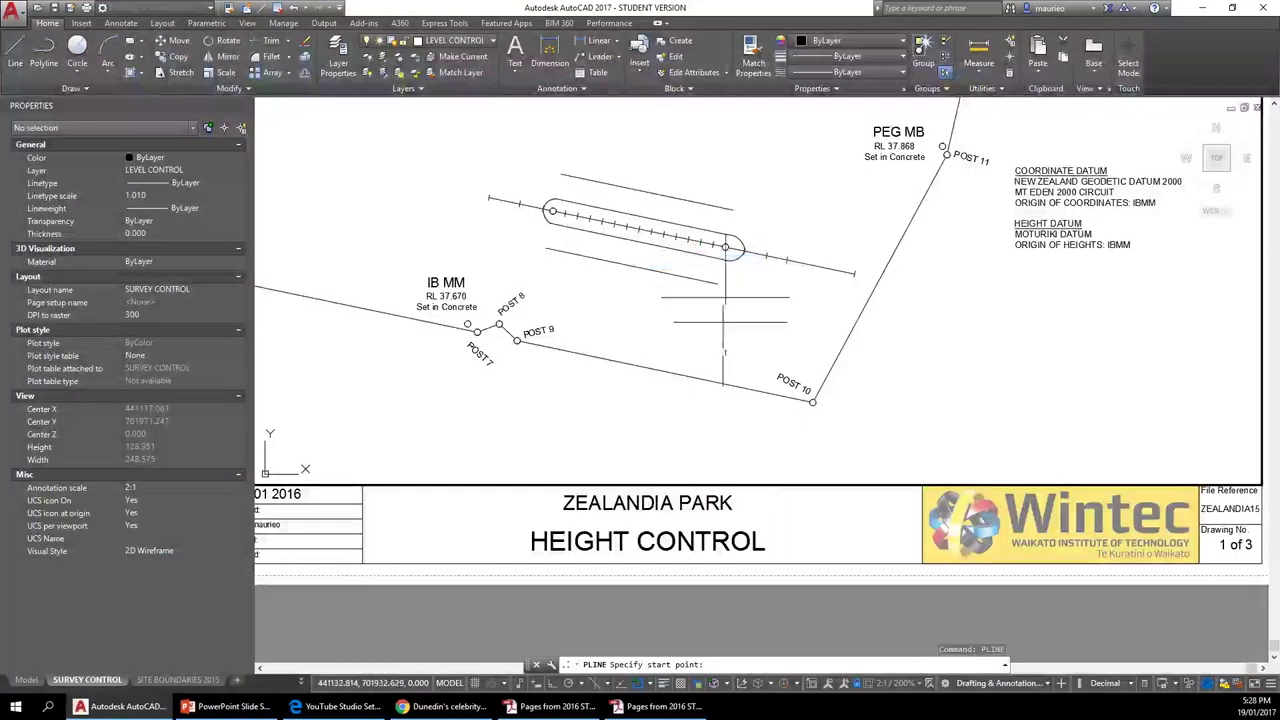
Draw an angular polyline around the line's right end, linking the upper and lower boundaries.
{"action": "left_click", "coordinate": [733, 212]}
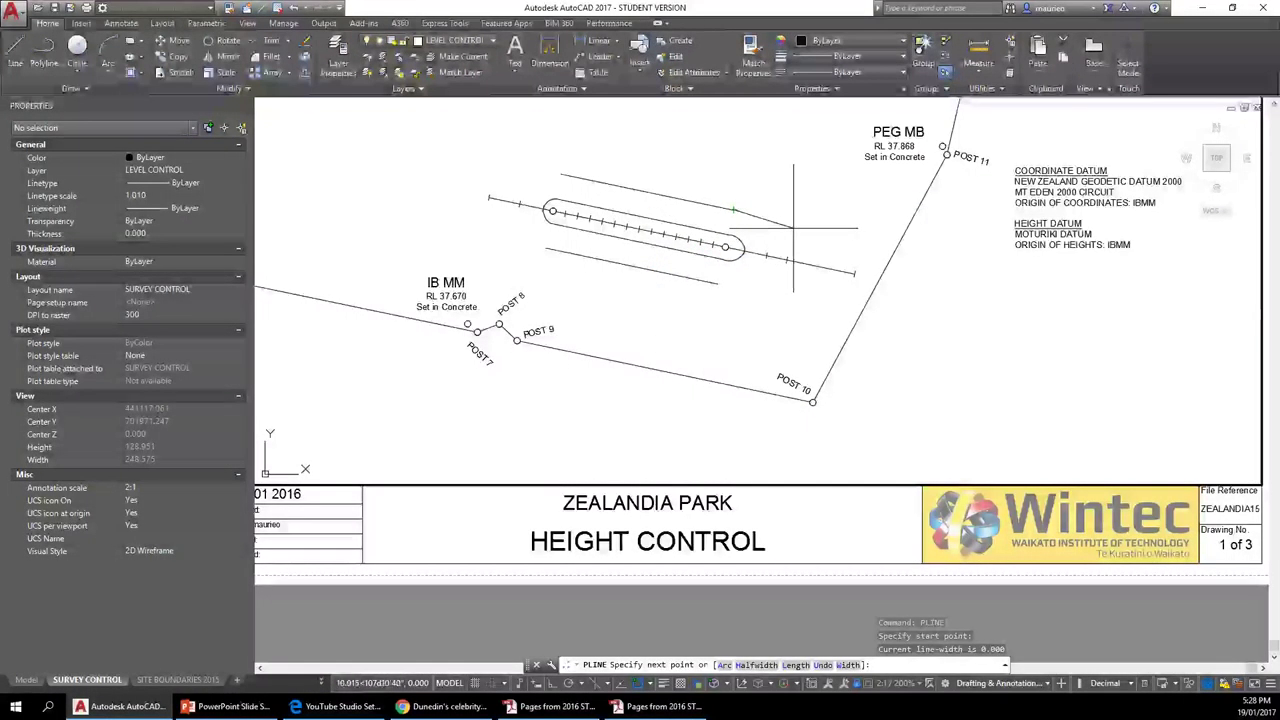
{"action": "left_click", "coordinate": [848, 247]}
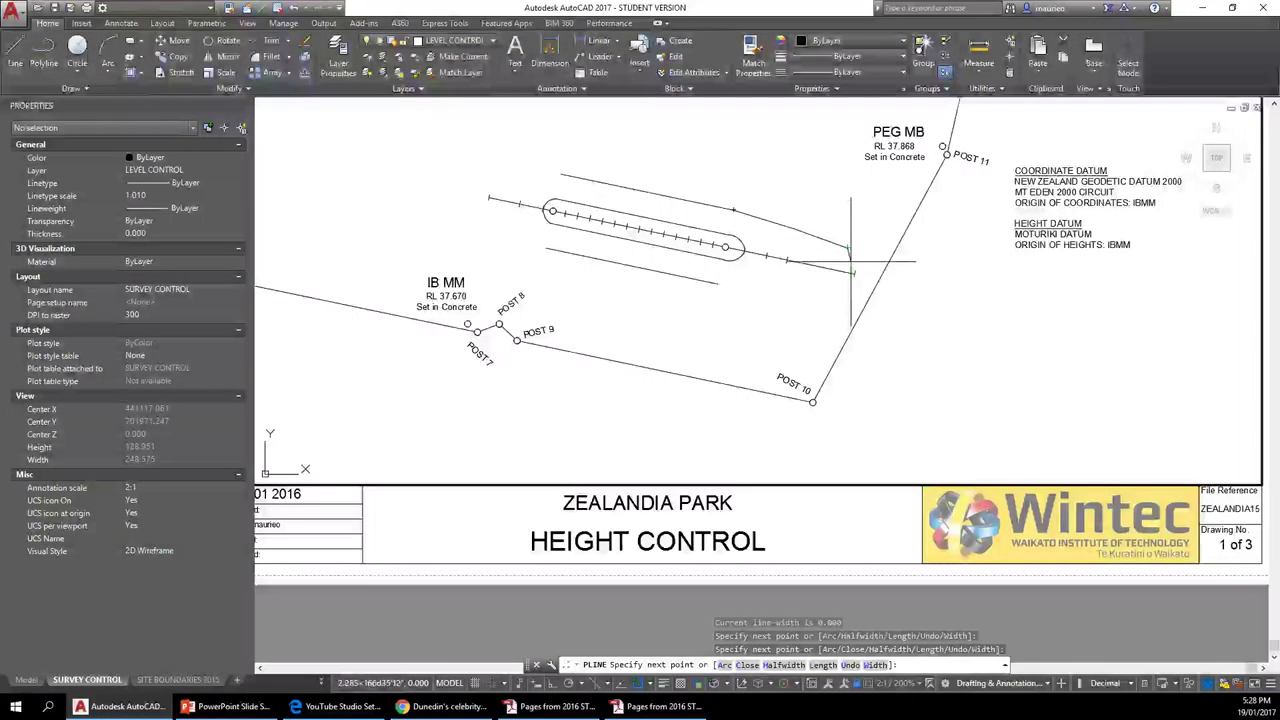
{"action": "left_click", "coordinate": [852, 262]}
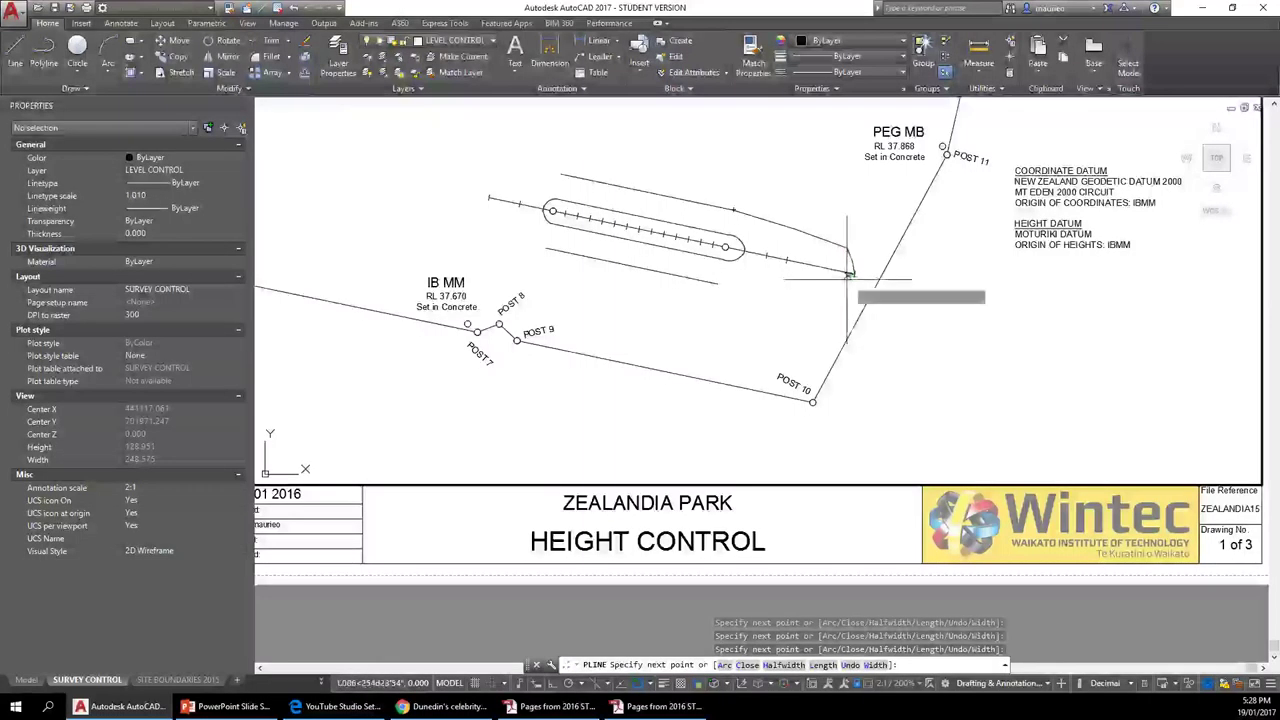
{"action": "left_click", "coordinate": [846, 289]}
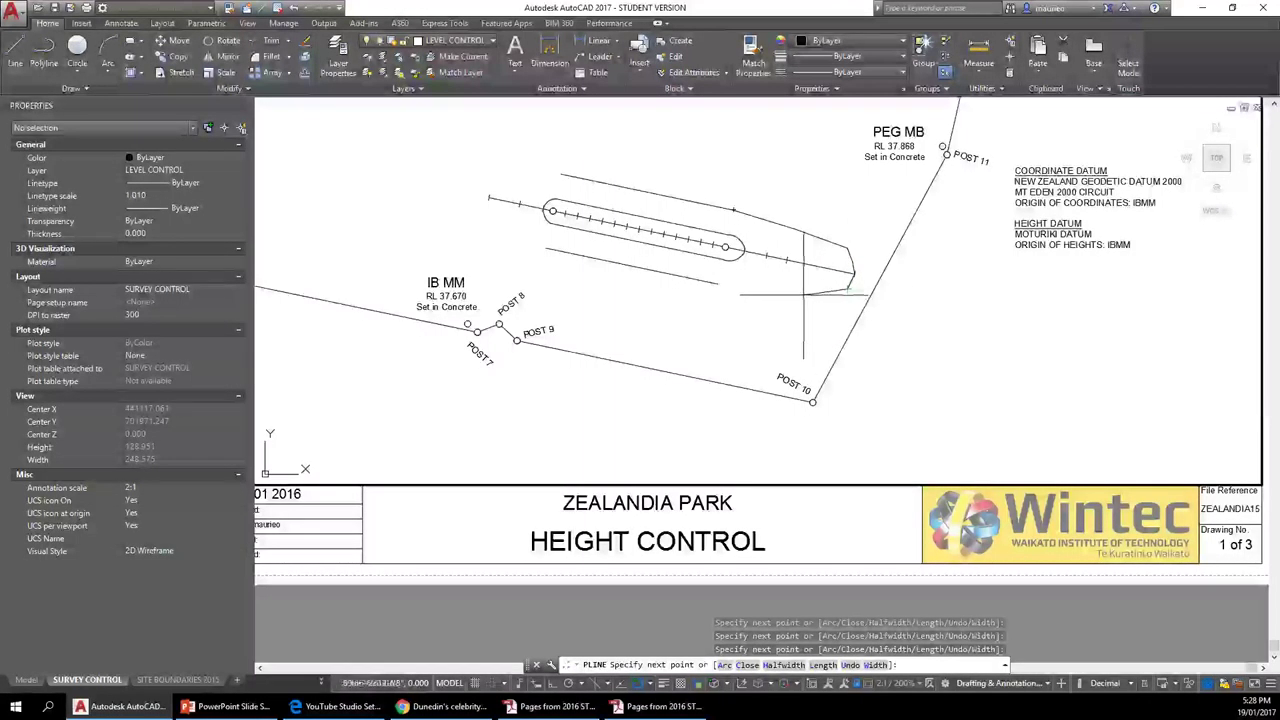
{"action": "left_click", "coordinate": [717, 283]}
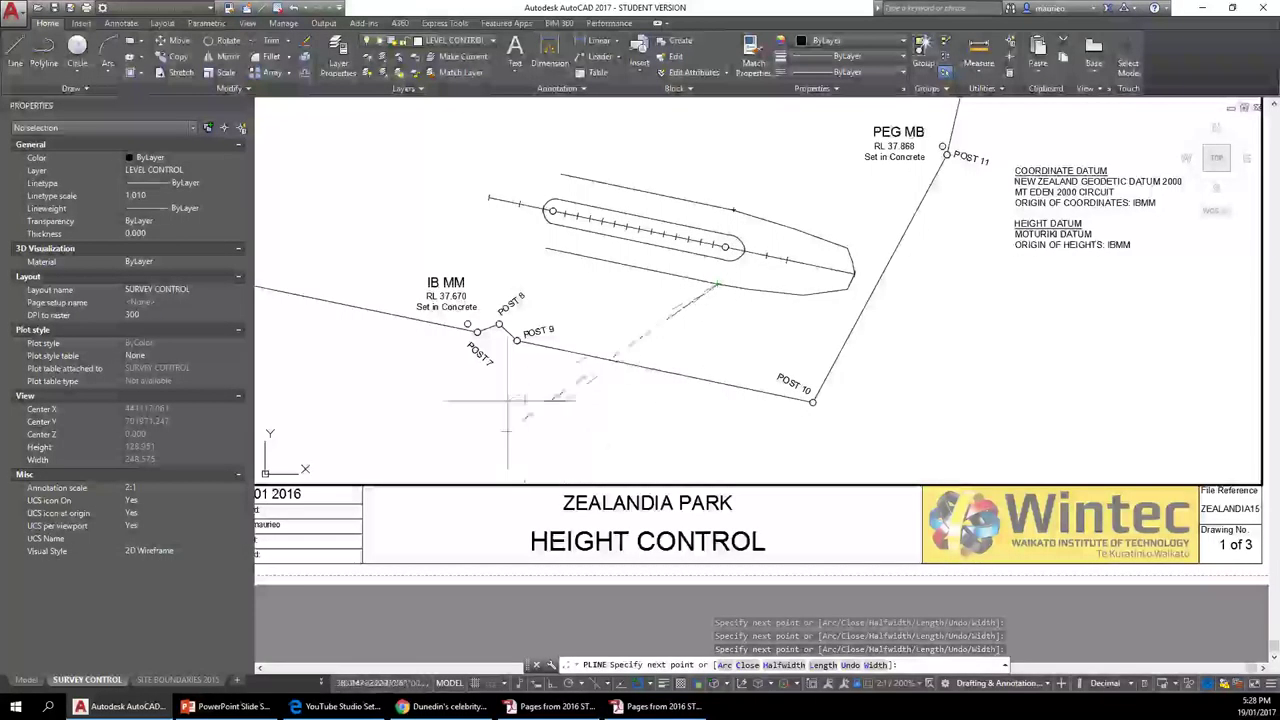
{"action": "key", "text": "Escape"}
{"action": "key", "text": "Escape"}
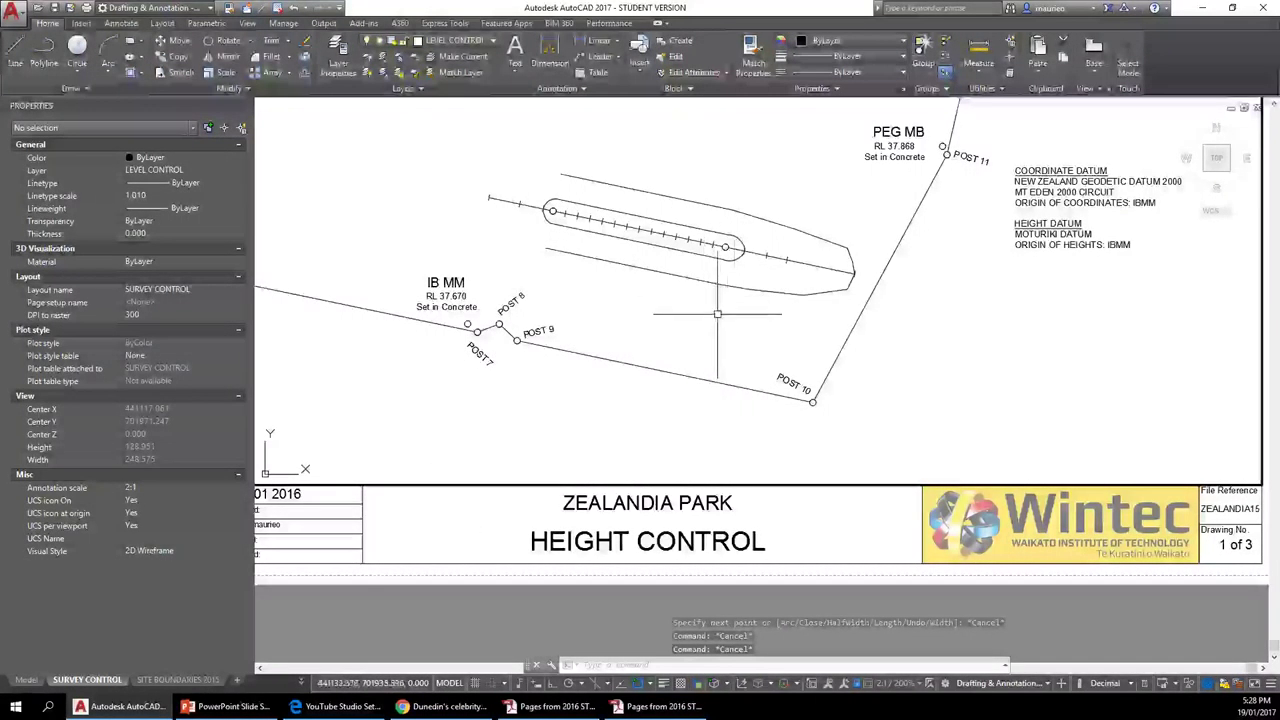
Cancel an accidental extra polyline and start PEDIT from the recent commands.
{"action": "right_click", "coordinate": [686, 337]}
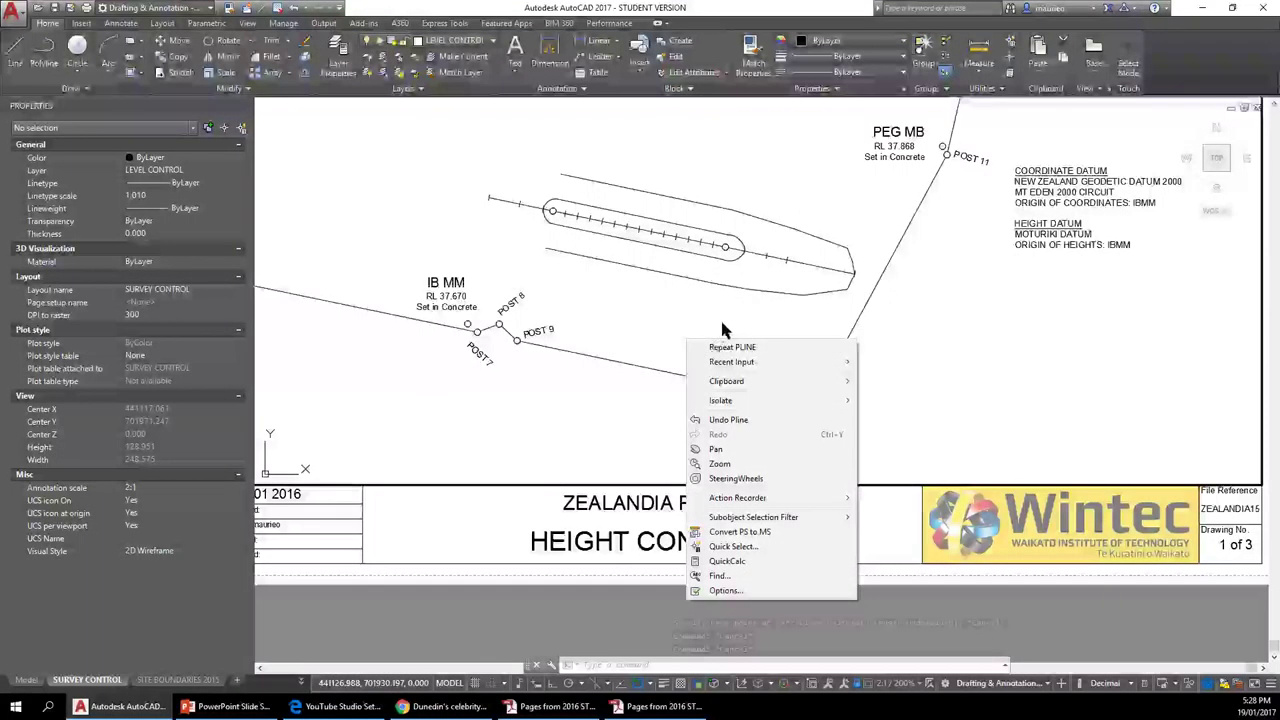
{"action": "left_click", "coordinate": [723, 352]}
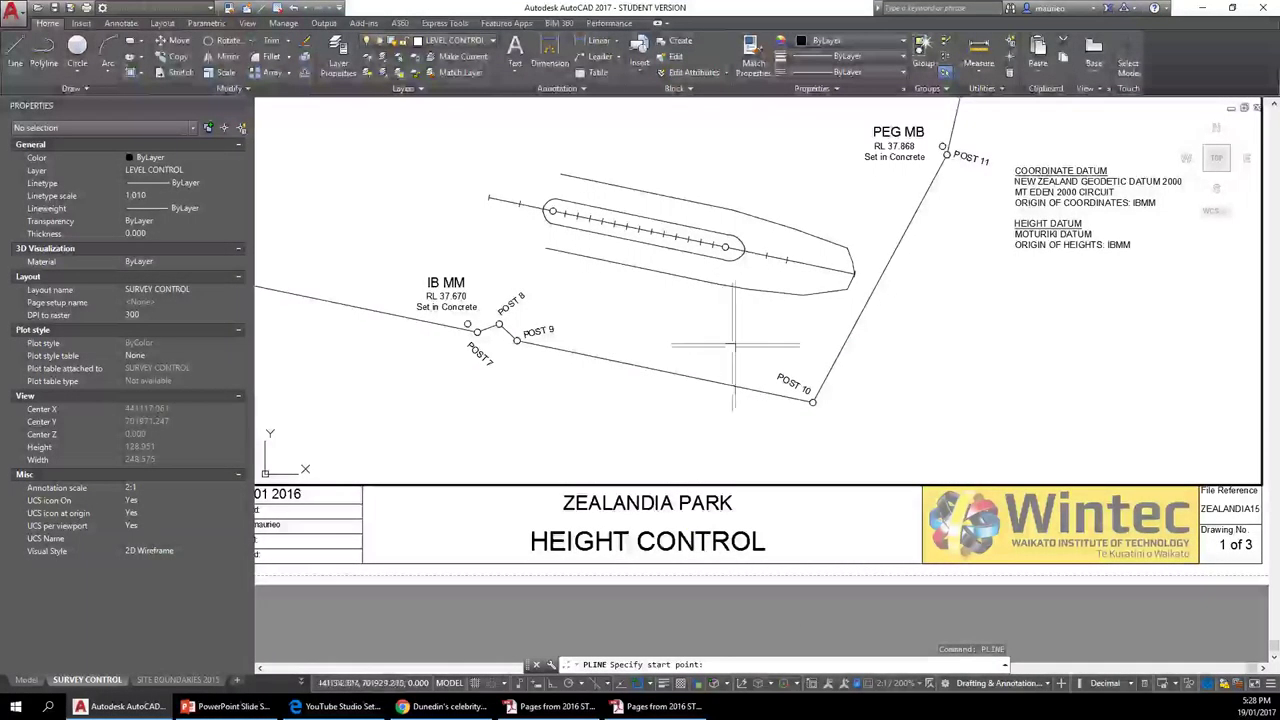
{"action": "left_click", "coordinate": [718, 284]}
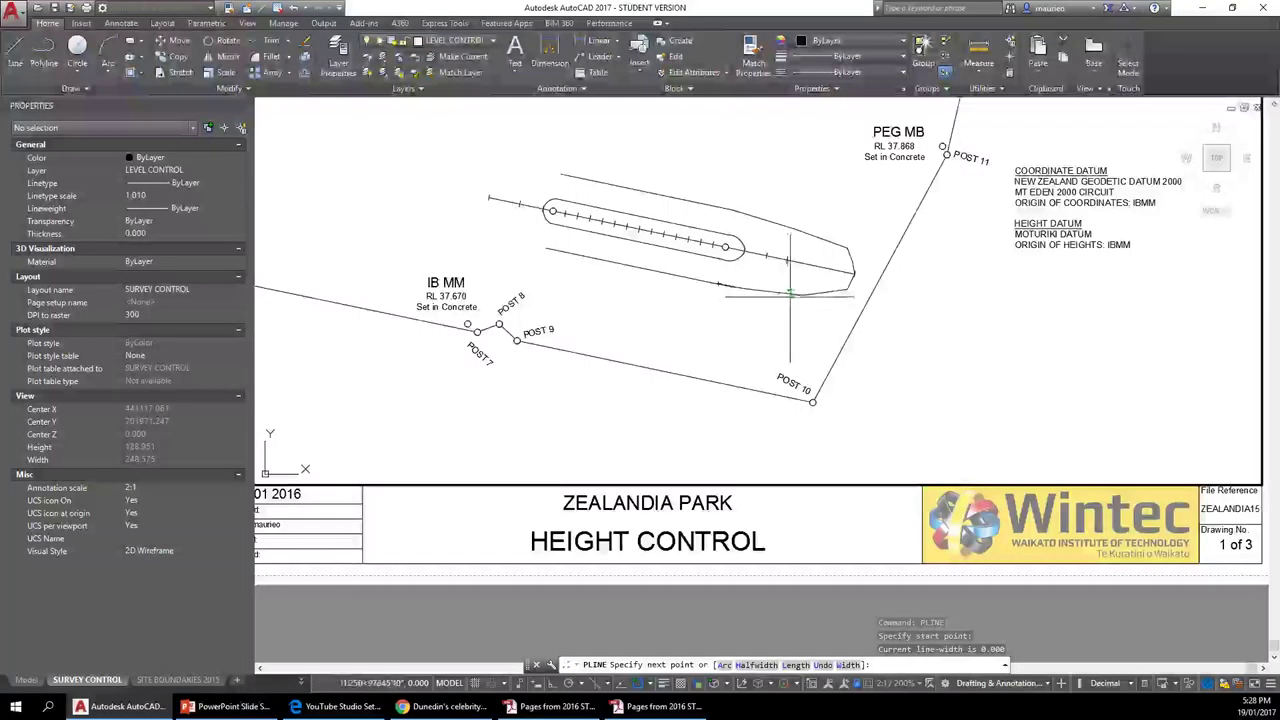
{"action": "key", "text": "Escape"}
{"action": "key", "text": "Escape"}
{"action": "key", "text": "Escape"}
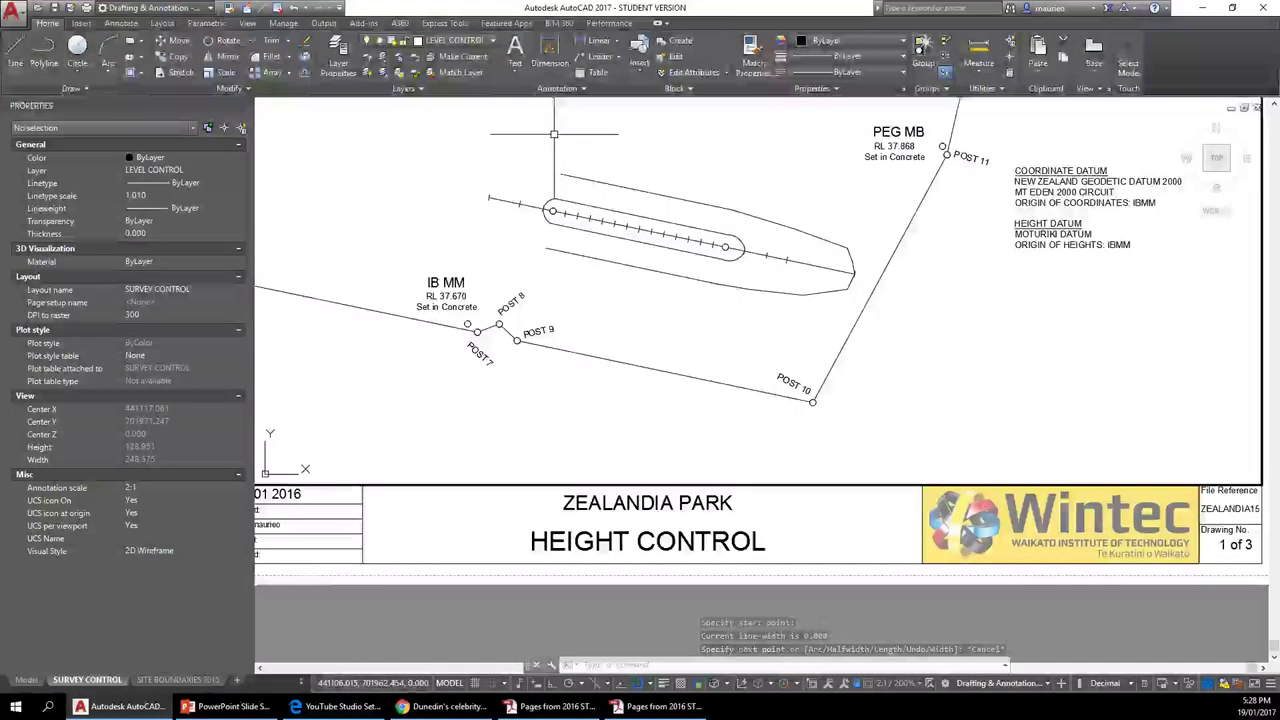
{"action": "right_click", "coordinate": [746, 328]}
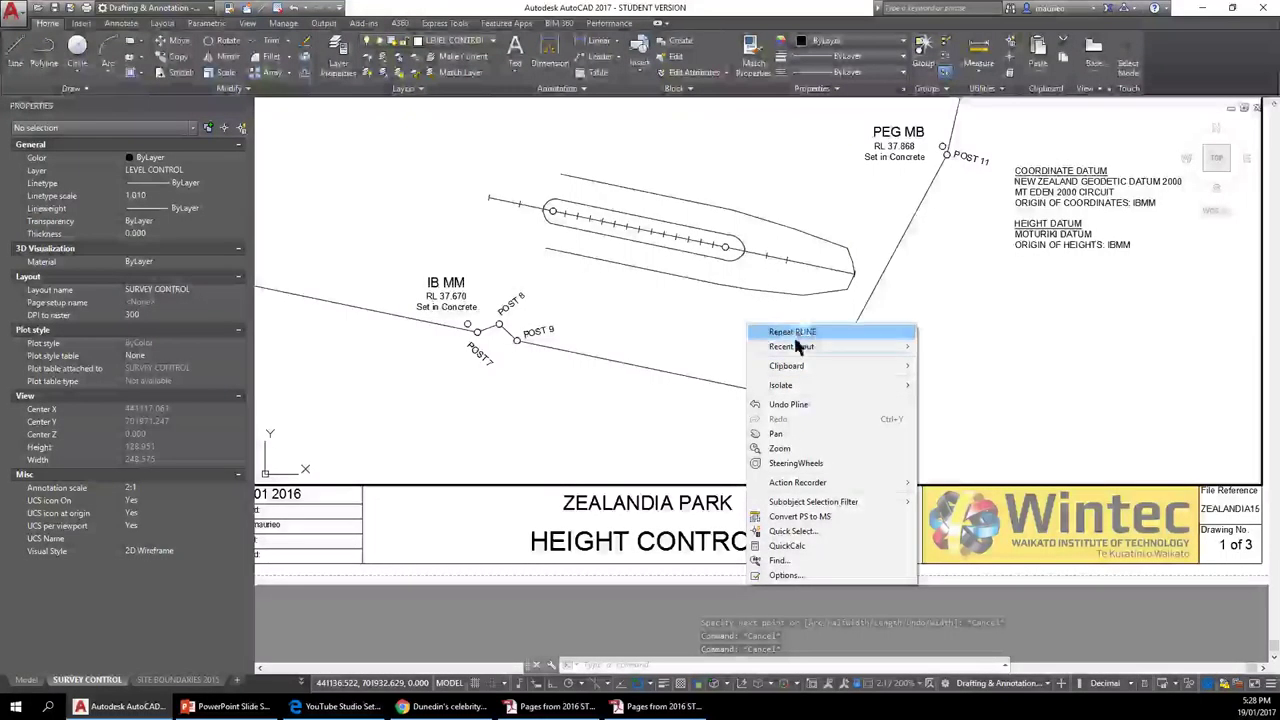
{"action": "mouse_move", "coordinate": [775, 346]}
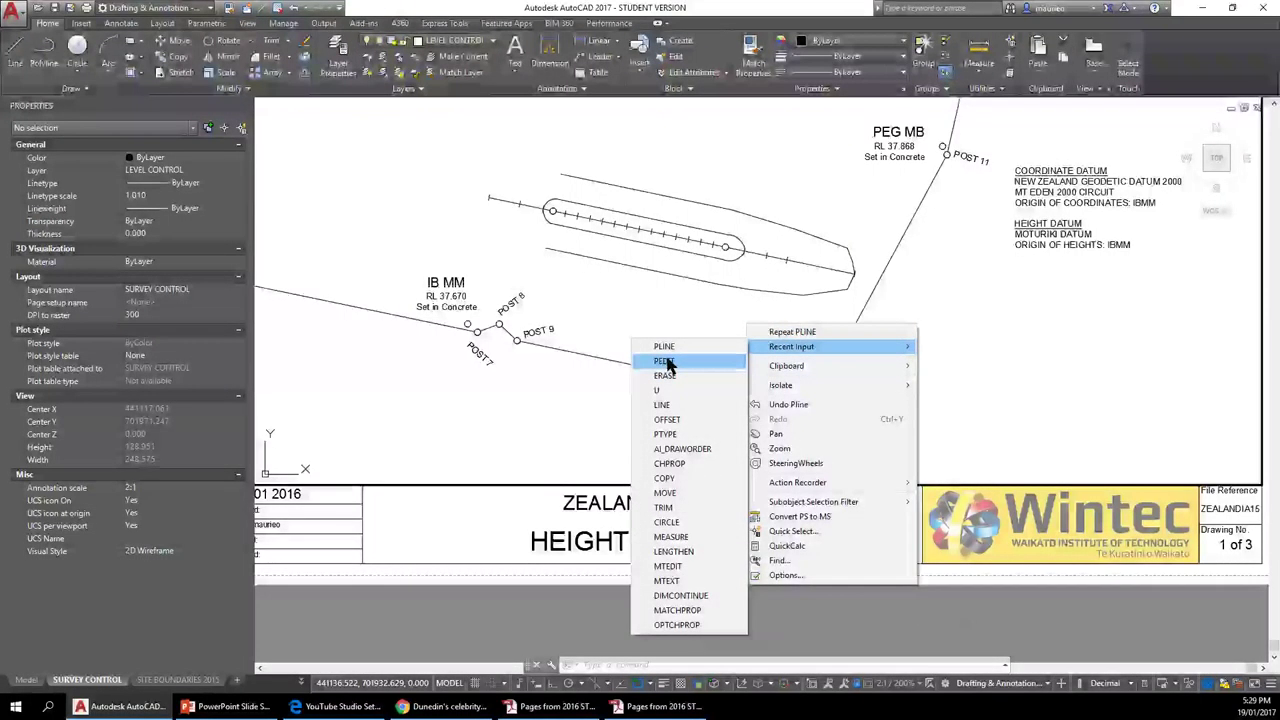
{"action": "left_click", "coordinate": [666, 361]}
Select the right-end outline, try a Spline smoothing, then undo it.
{"action": "left_click", "coordinate": [820, 237]}
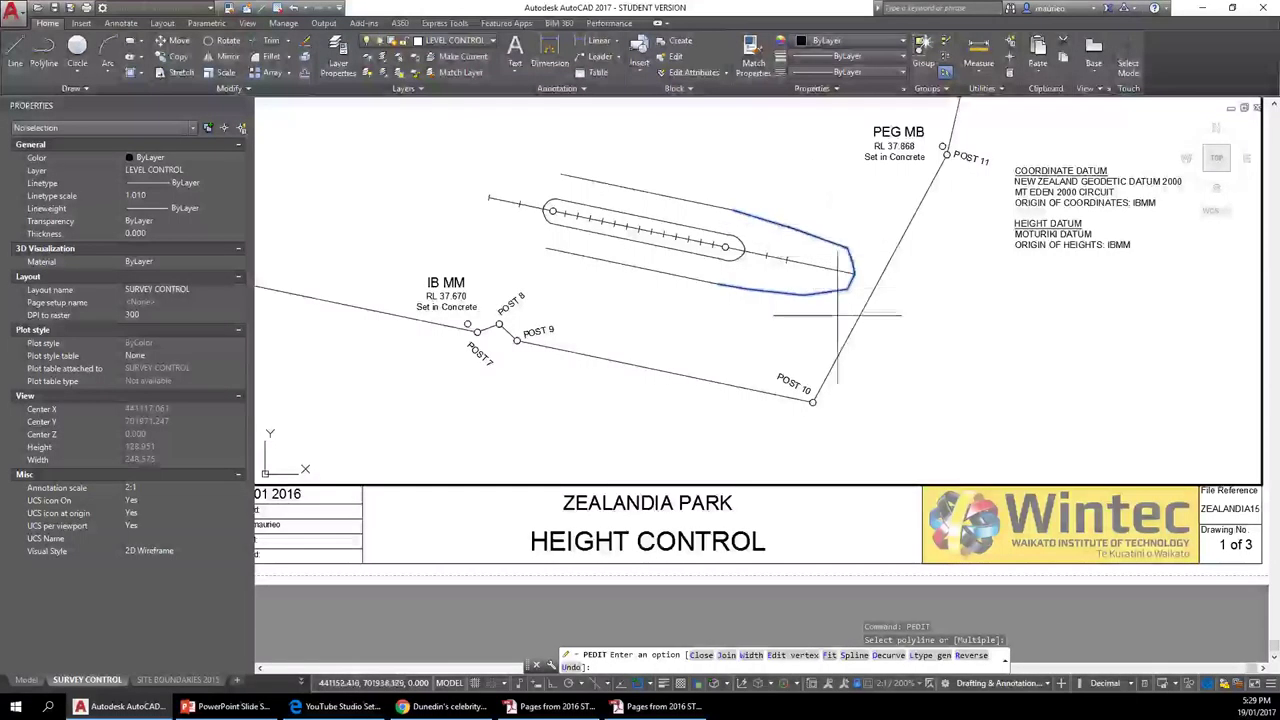
{"action": "left_click", "coordinate": [846, 655]}
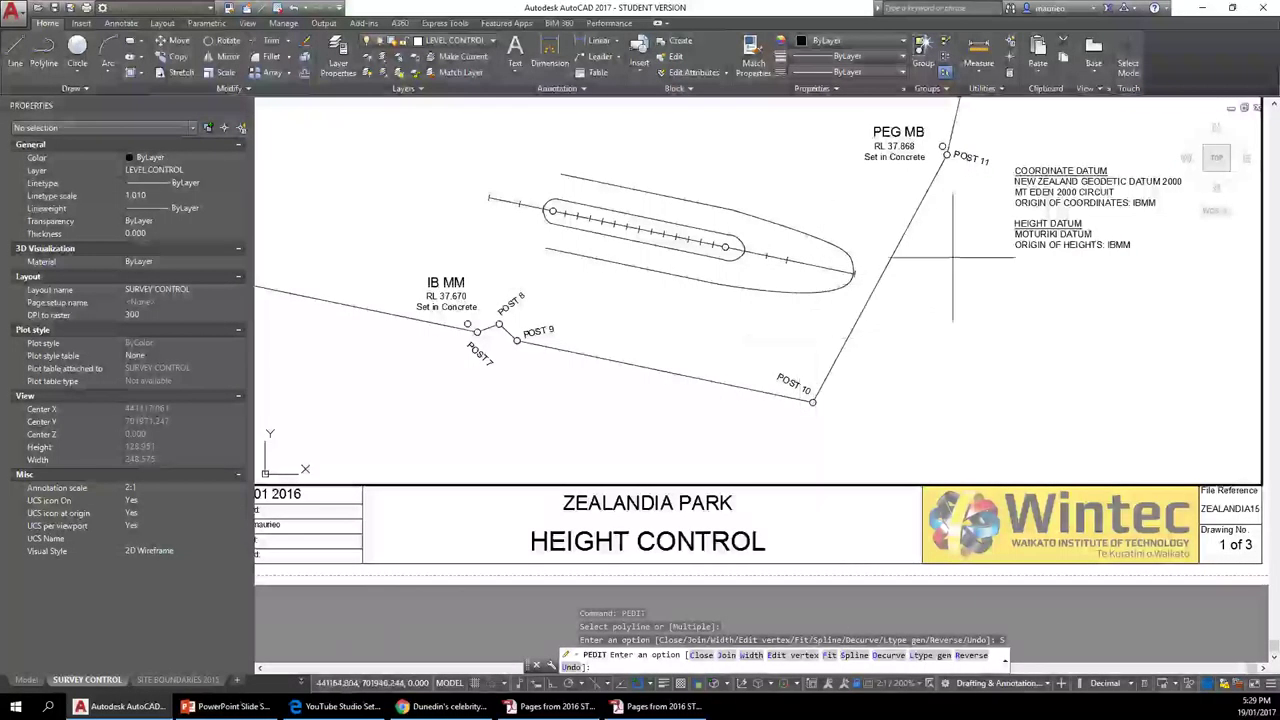
{"action": "right_click", "coordinate": [936, 354]}
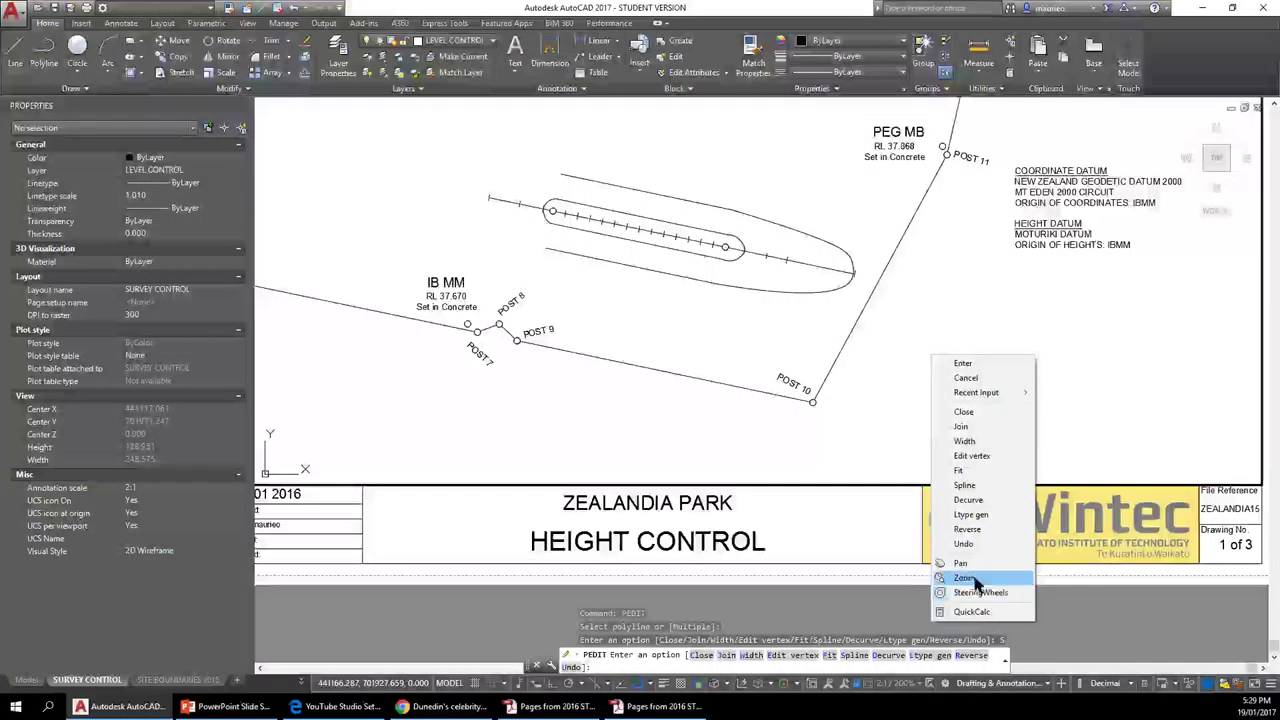
{"action": "left_click", "coordinate": [963, 543]}
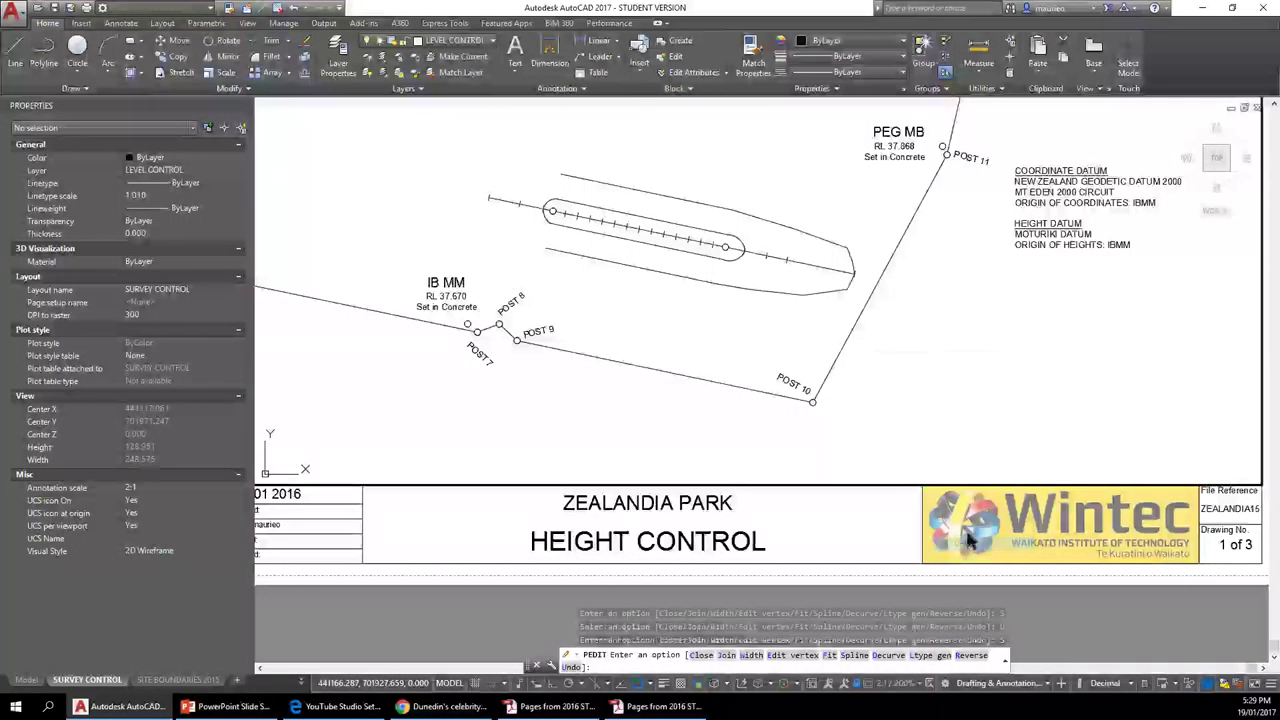
Curve-fit the outline with Fit, undo the whole edit, and restart PEDIT.
{"action": "right_click", "coordinate": [908, 329]}
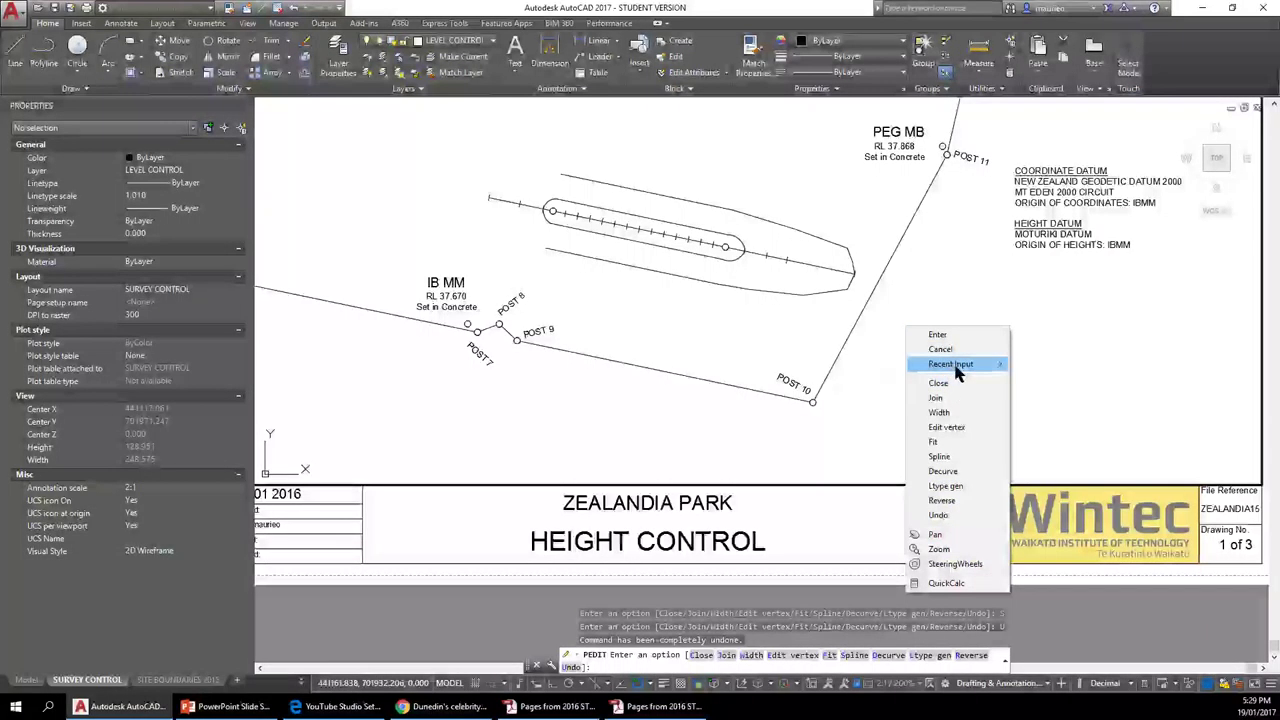
{"action": "mouse_move", "coordinate": [966, 364]}
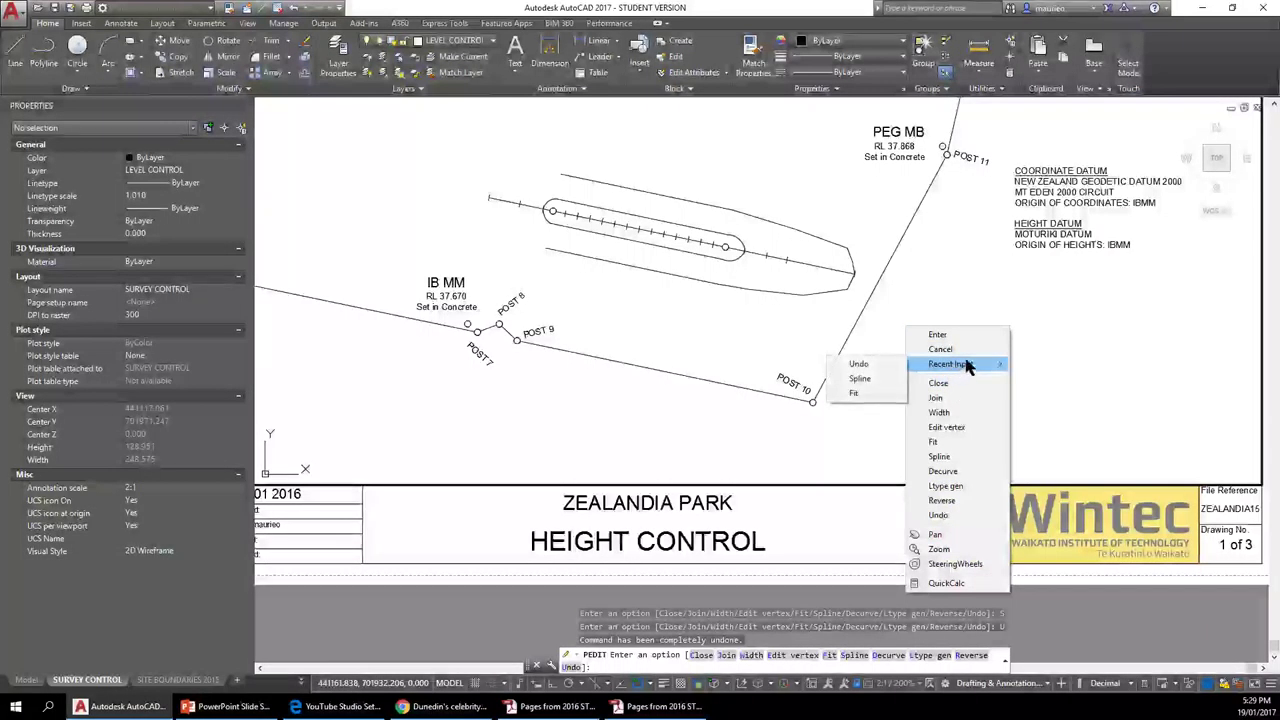
{"action": "left_click", "coordinate": [855, 396]}
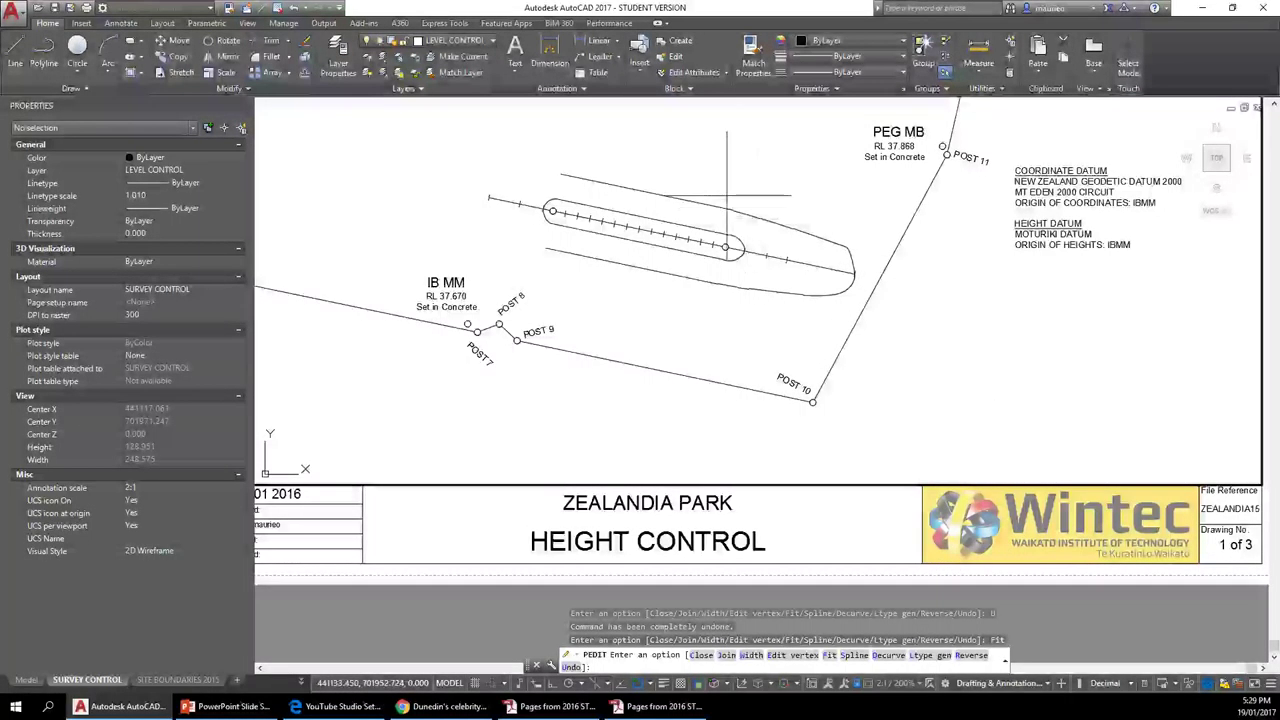
{"action": "key", "text": "Escape"}
{"action": "key", "text": "Escape"}
{"action": "key", "text": "Escape"}
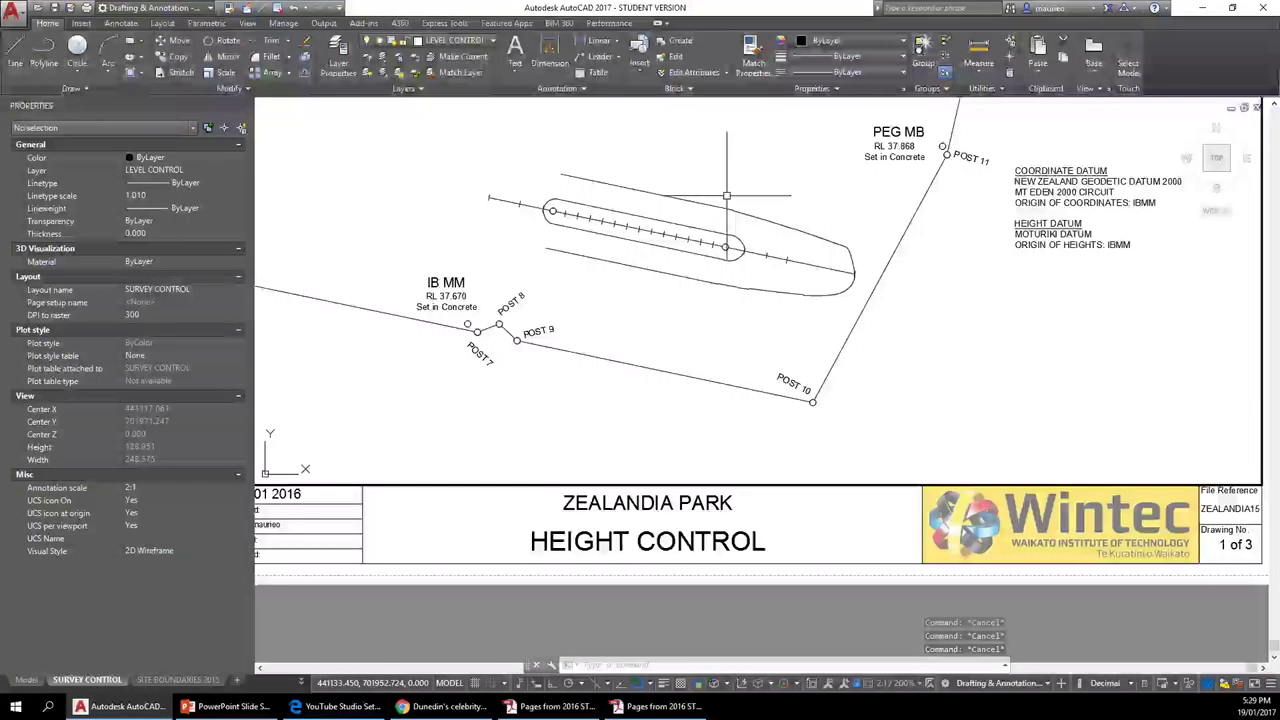
{"action": "key", "text": "ctrl+z"}
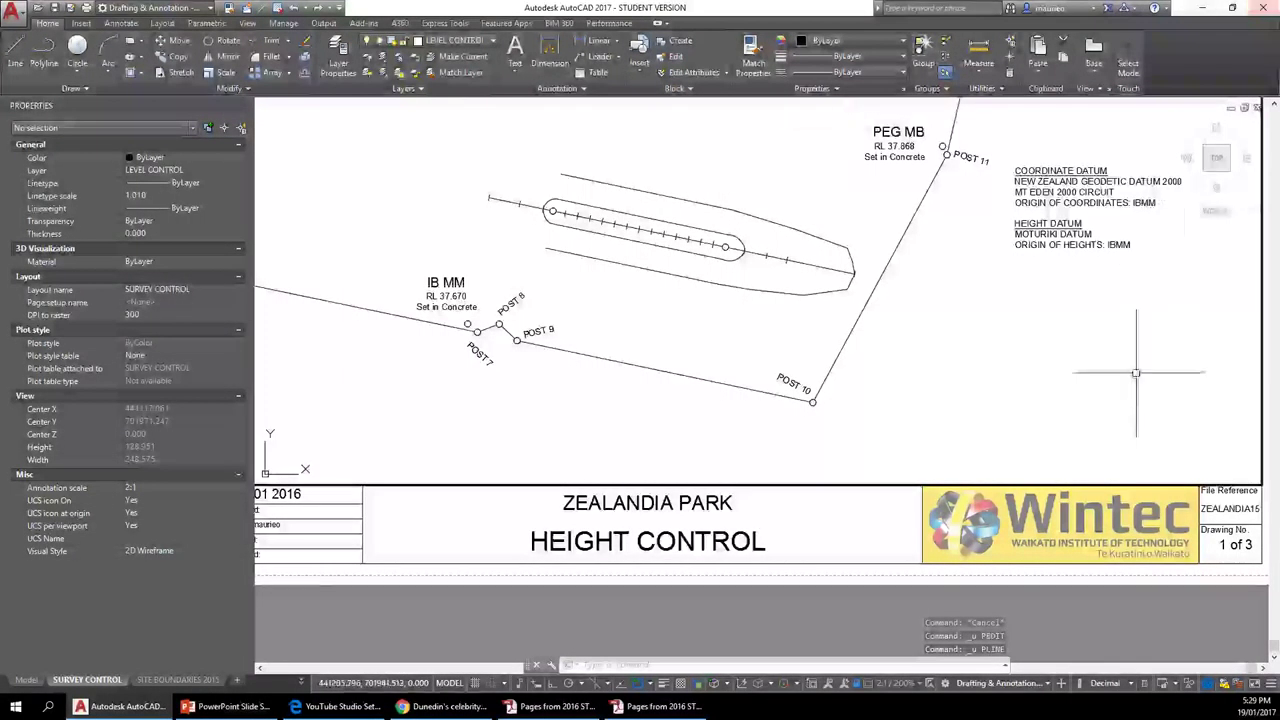
{"action": "right_click", "coordinate": [1021, 340]}
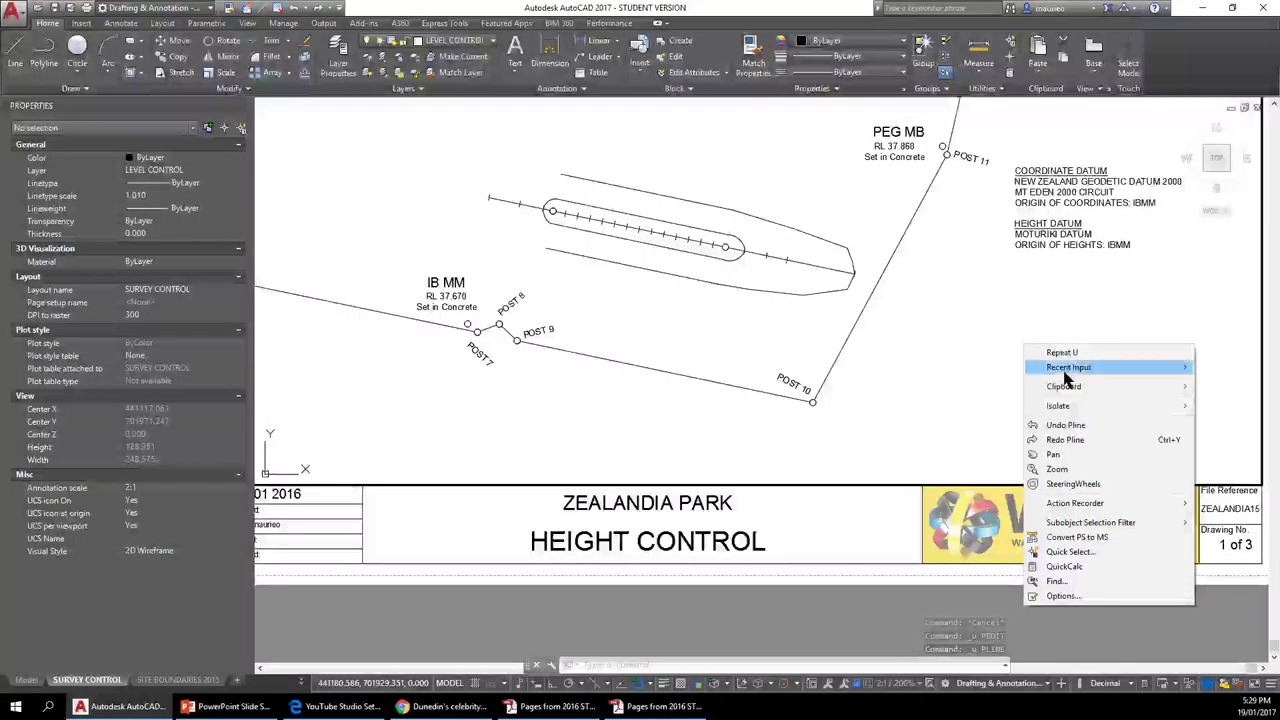
{"action": "mouse_move", "coordinate": [1066, 367]}
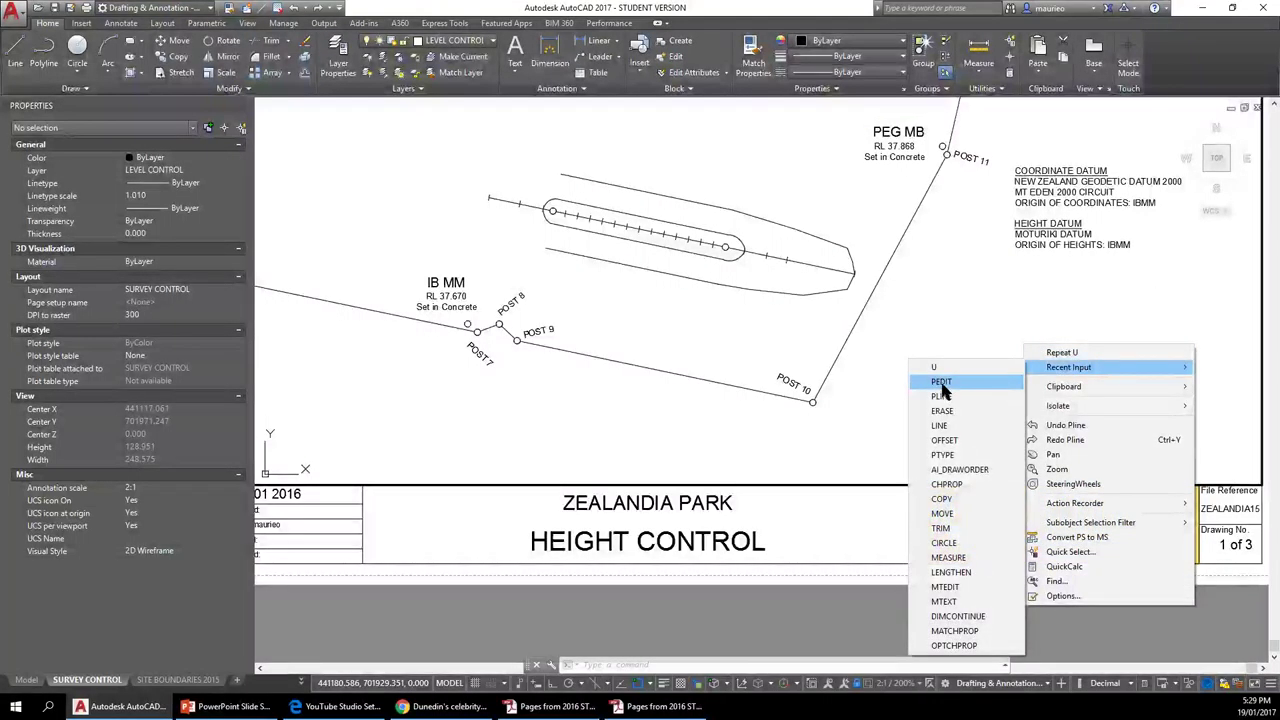
{"action": "left_click", "coordinate": [942, 384]}
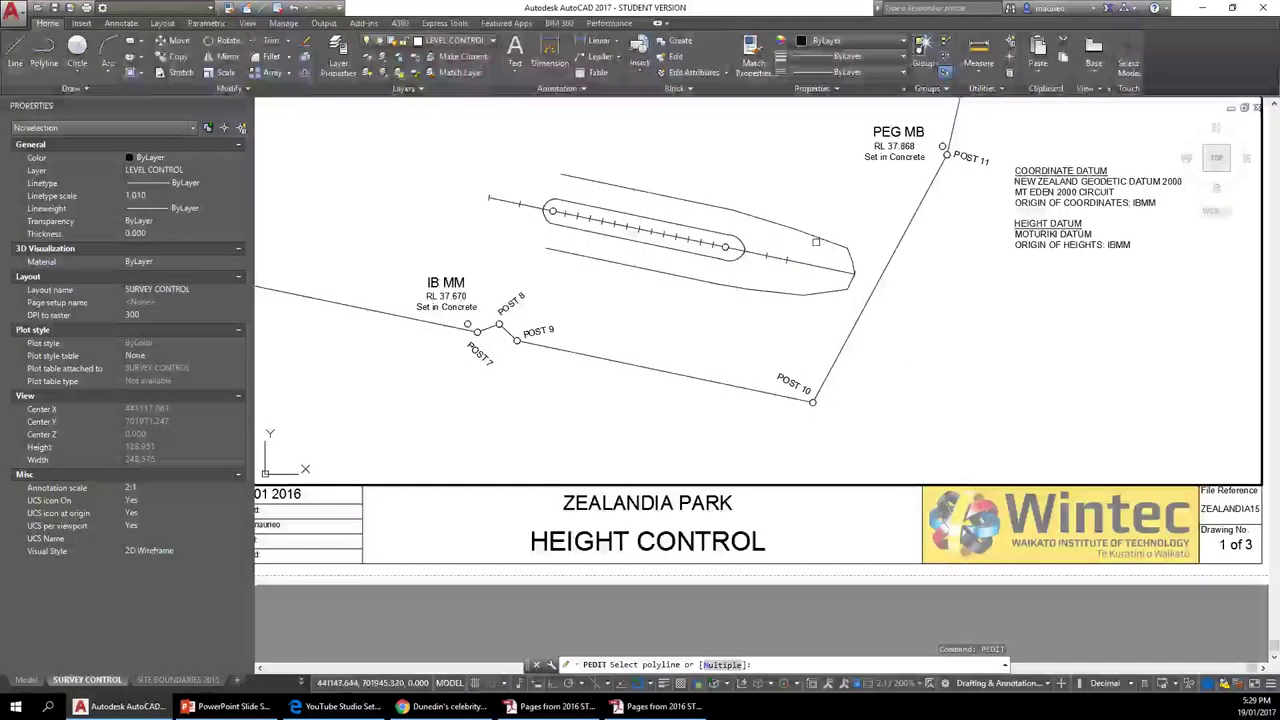
Apply a Fit curve to the outline around the line's right end.
{"action": "left_click", "coordinate": [819, 235]}
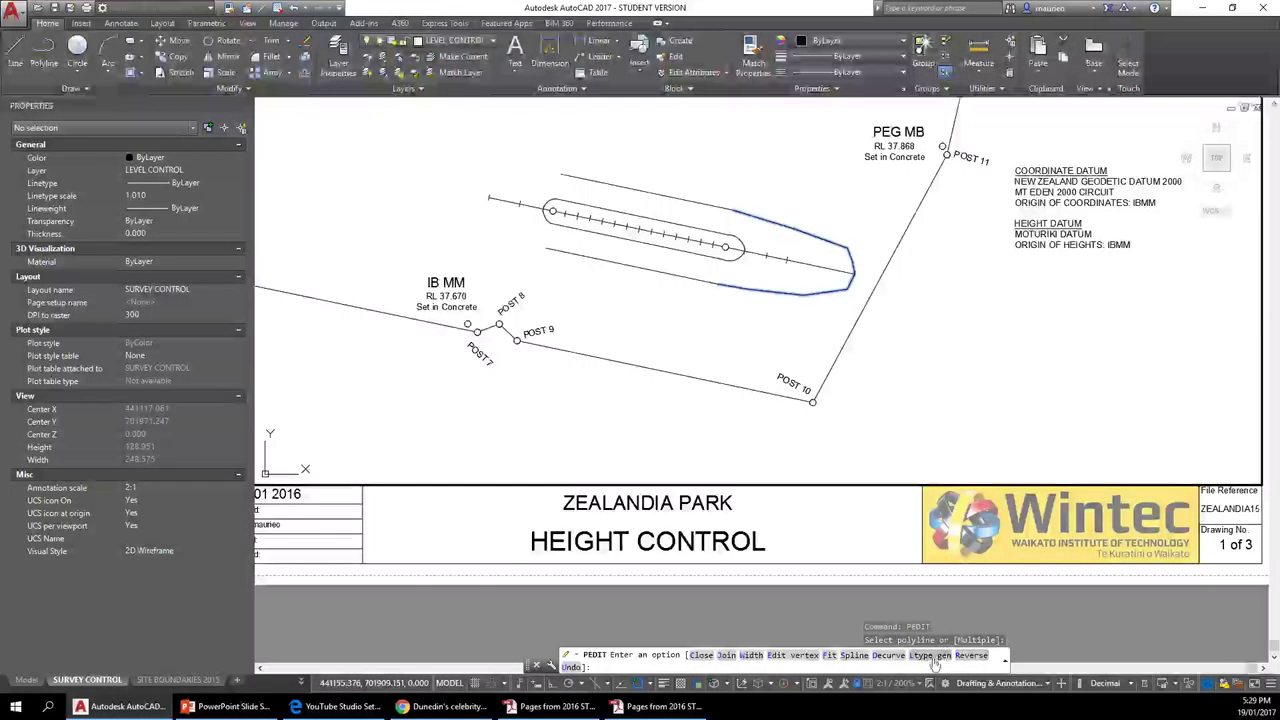
{"action": "left_click", "coordinate": [828, 655]}
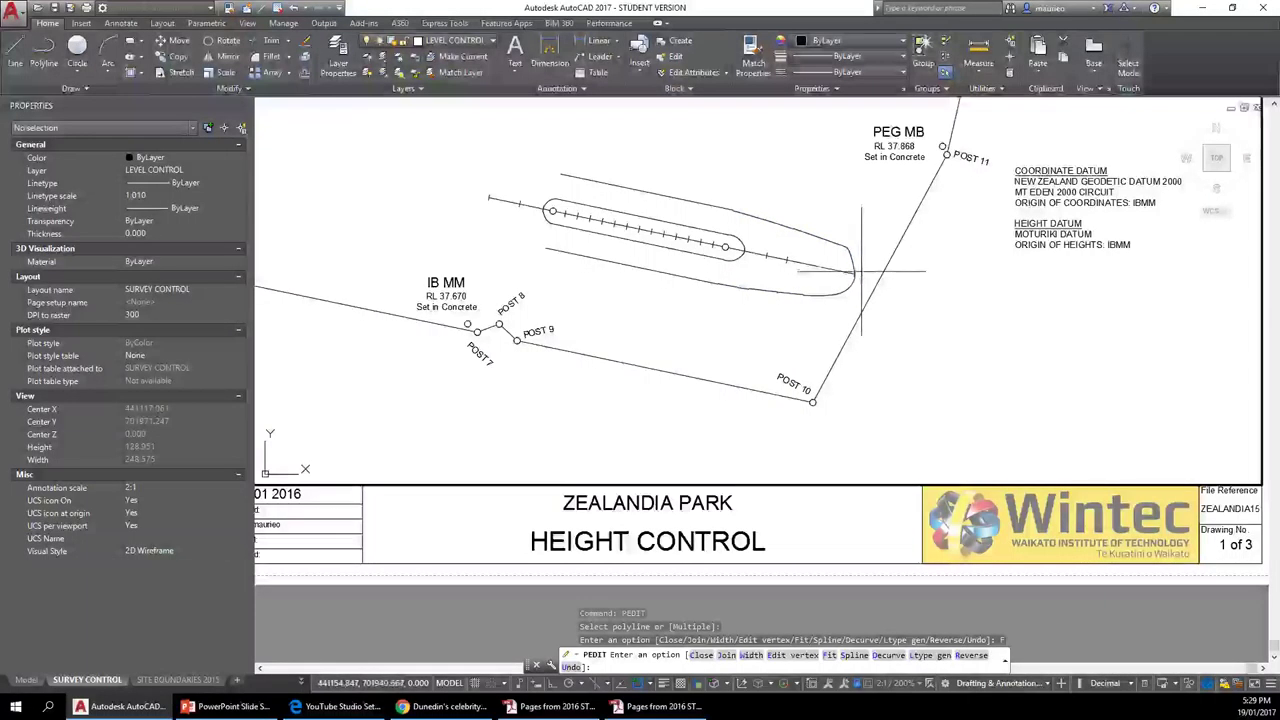
{"action": "key", "text": "Escape"}
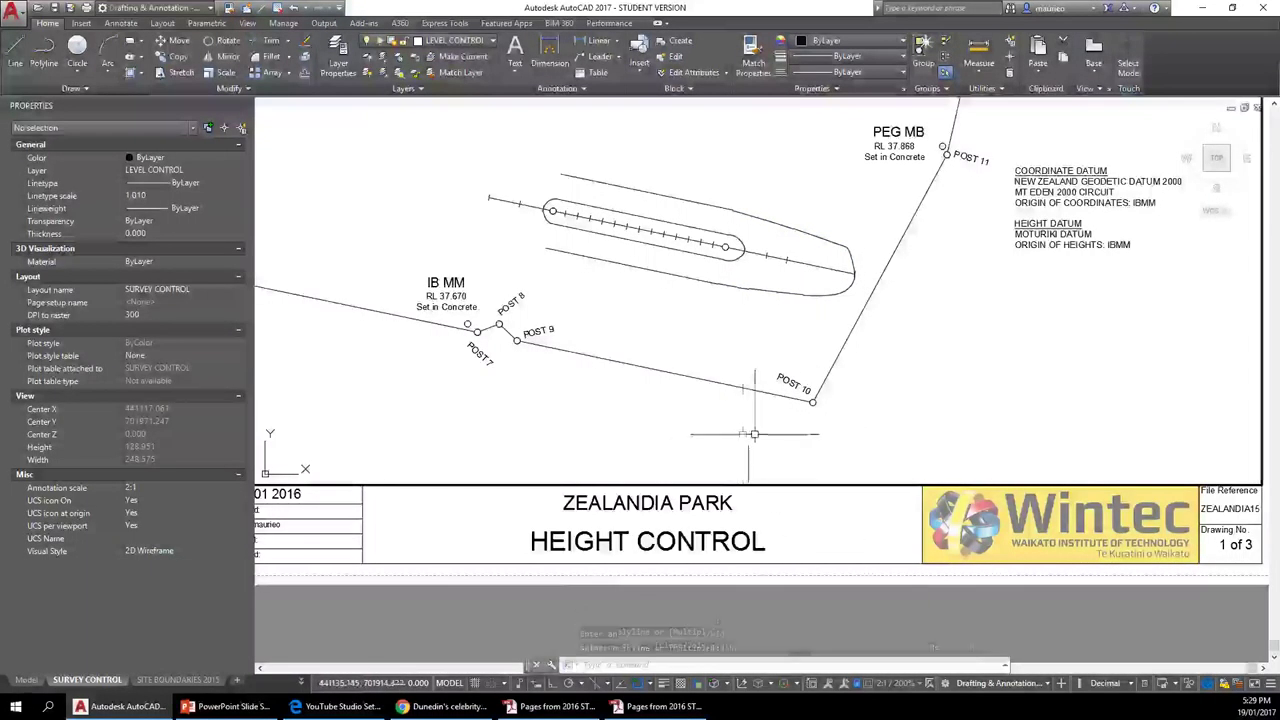
With Osnap off, move the fitted outline's upper end vertex to a smoother position.
{"action": "left_click", "coordinate": [852, 268]}
{"action": "left_click", "coordinate": [846, 248]}
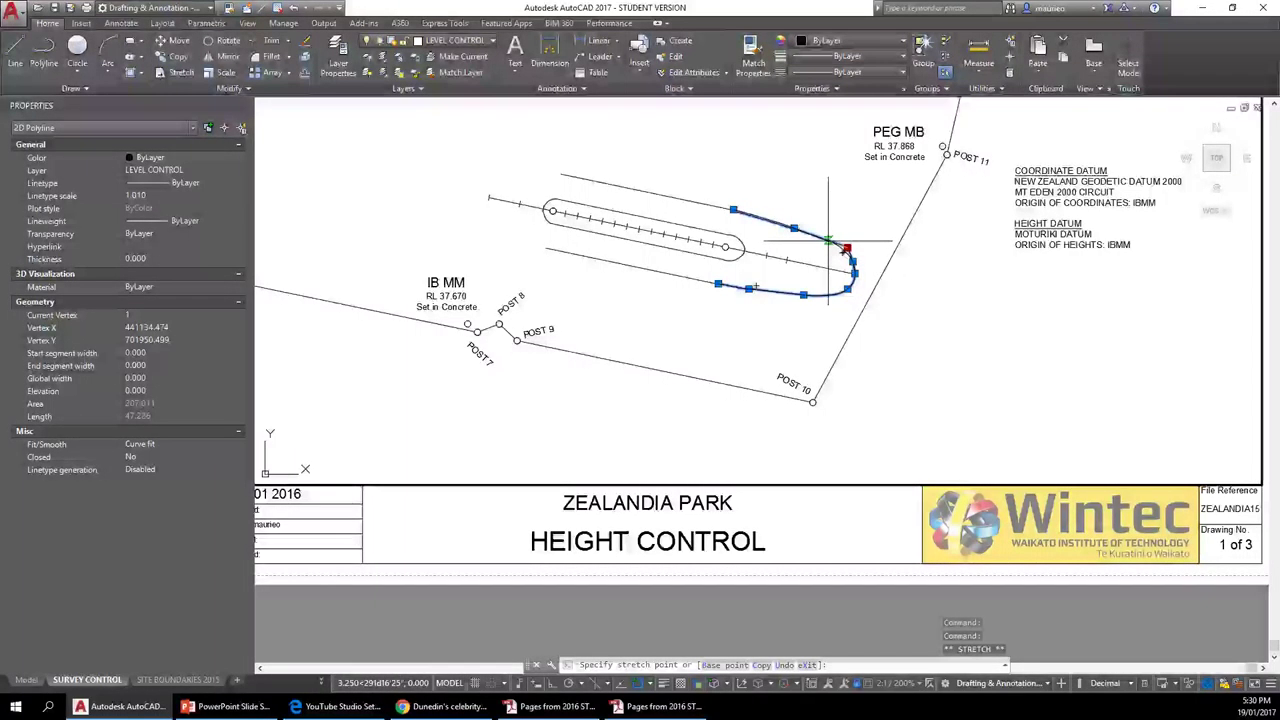
{"action": "left_click", "coordinate": [650, 683]}
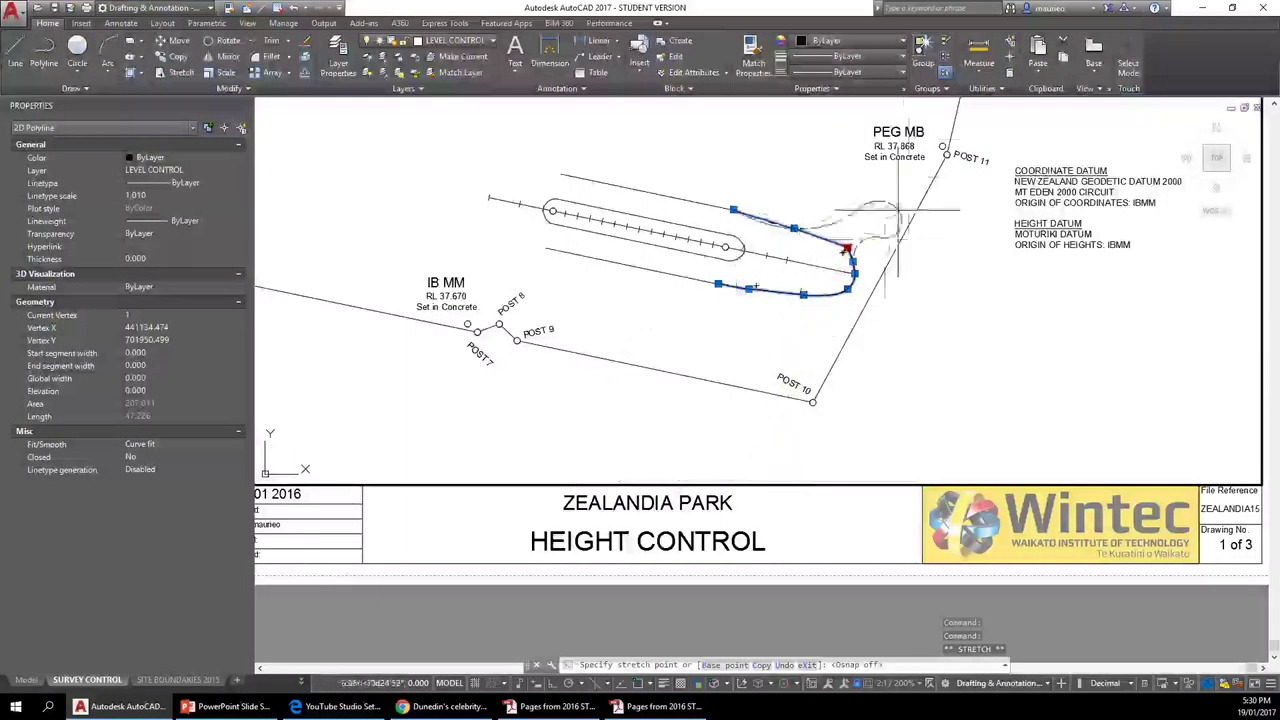
{"action": "left_click", "coordinate": [819, 235]}
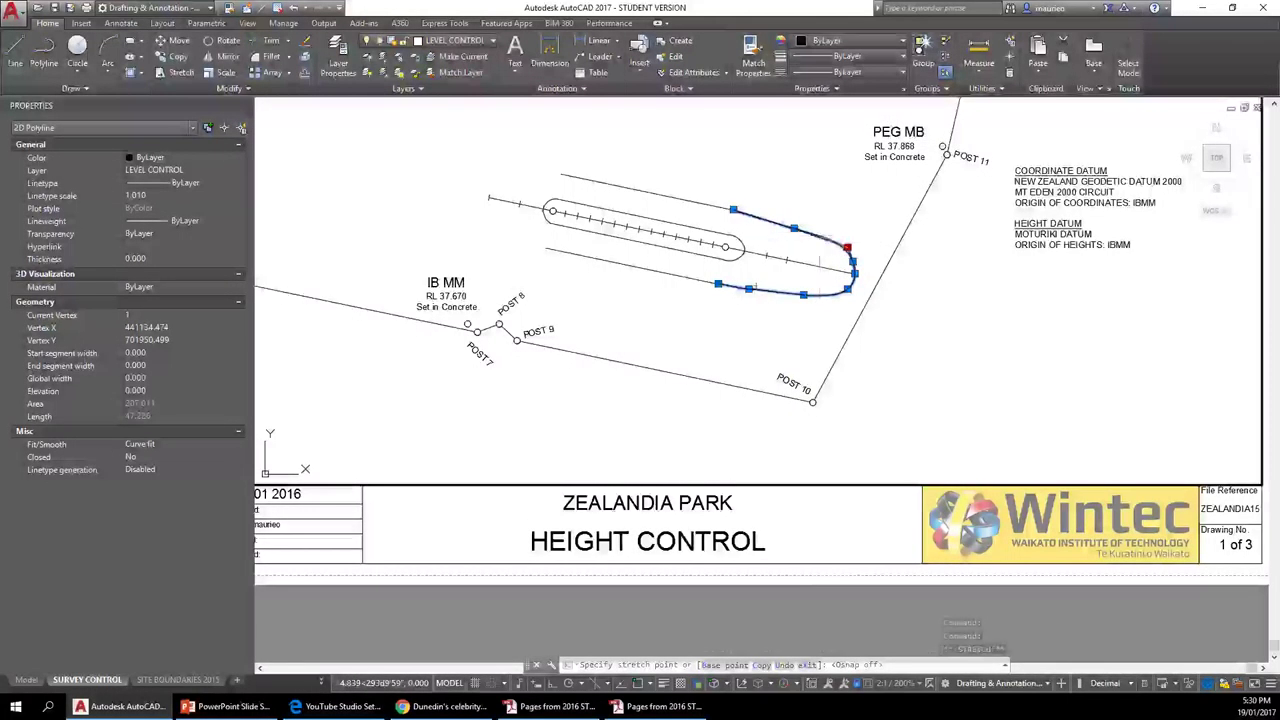
{"action": "key", "text": "Escape"}
{"action": "key", "text": "Escape"}
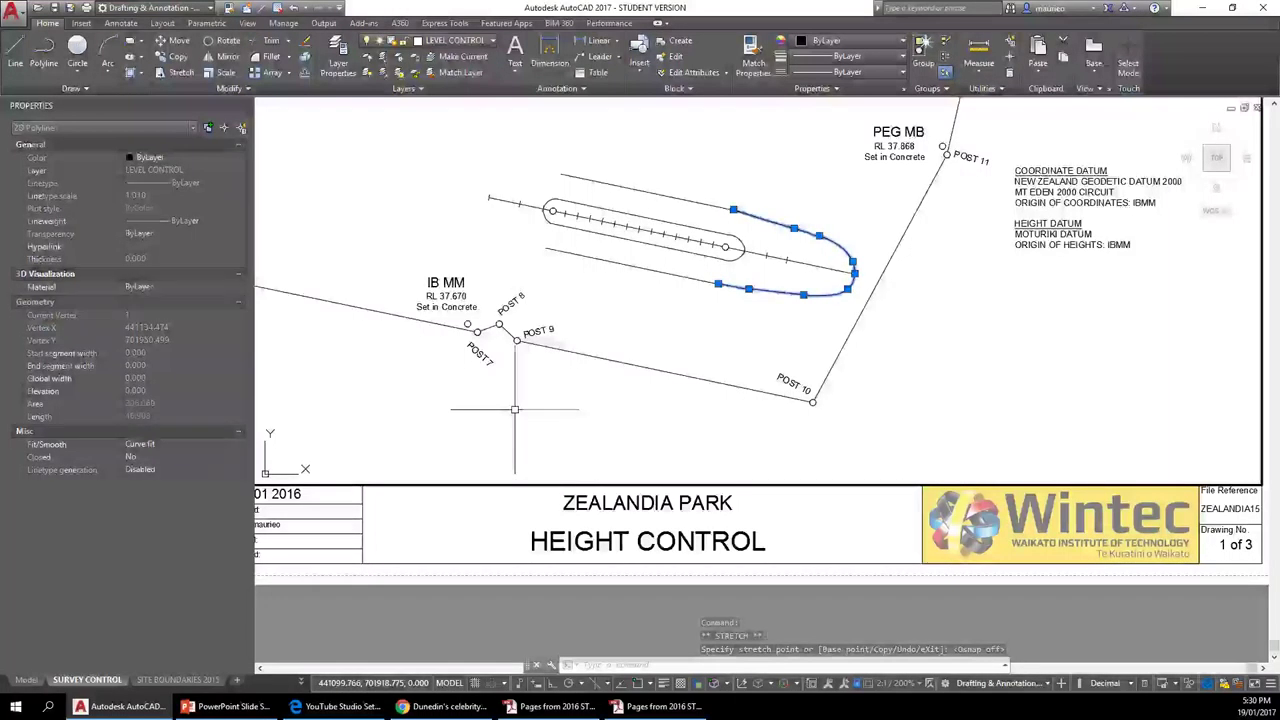
{"action": "key", "text": "Escape"}
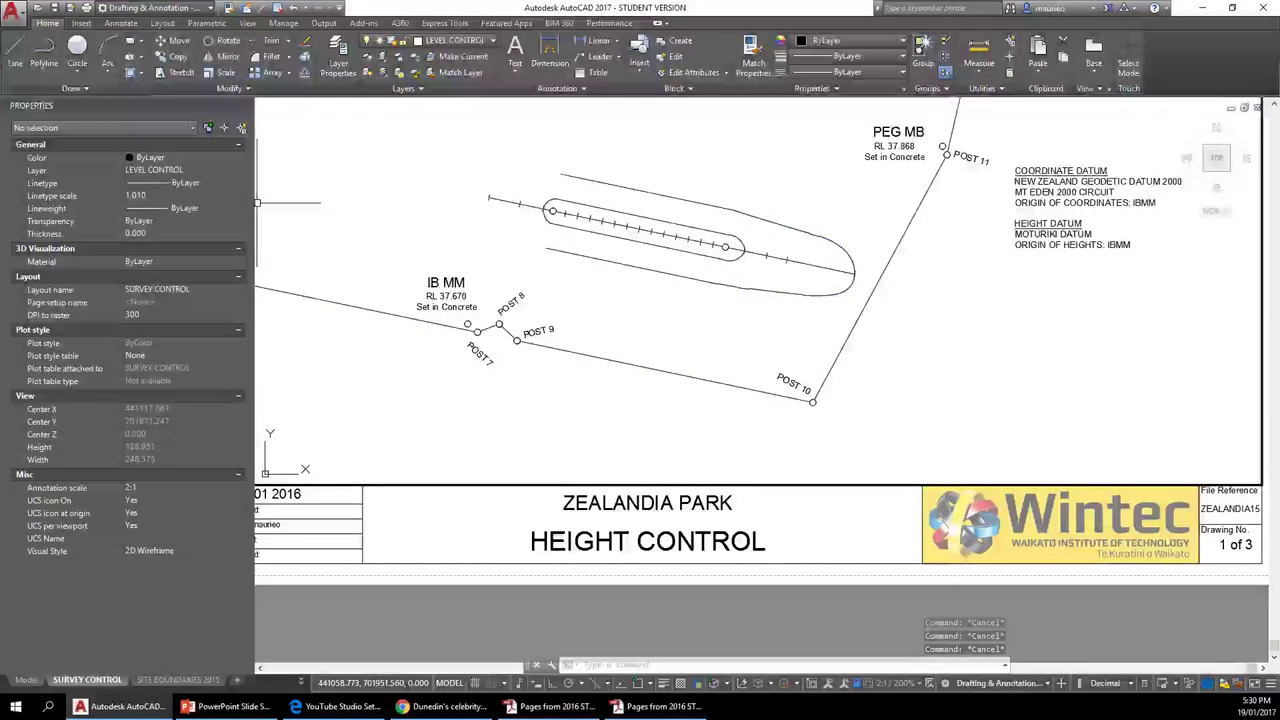